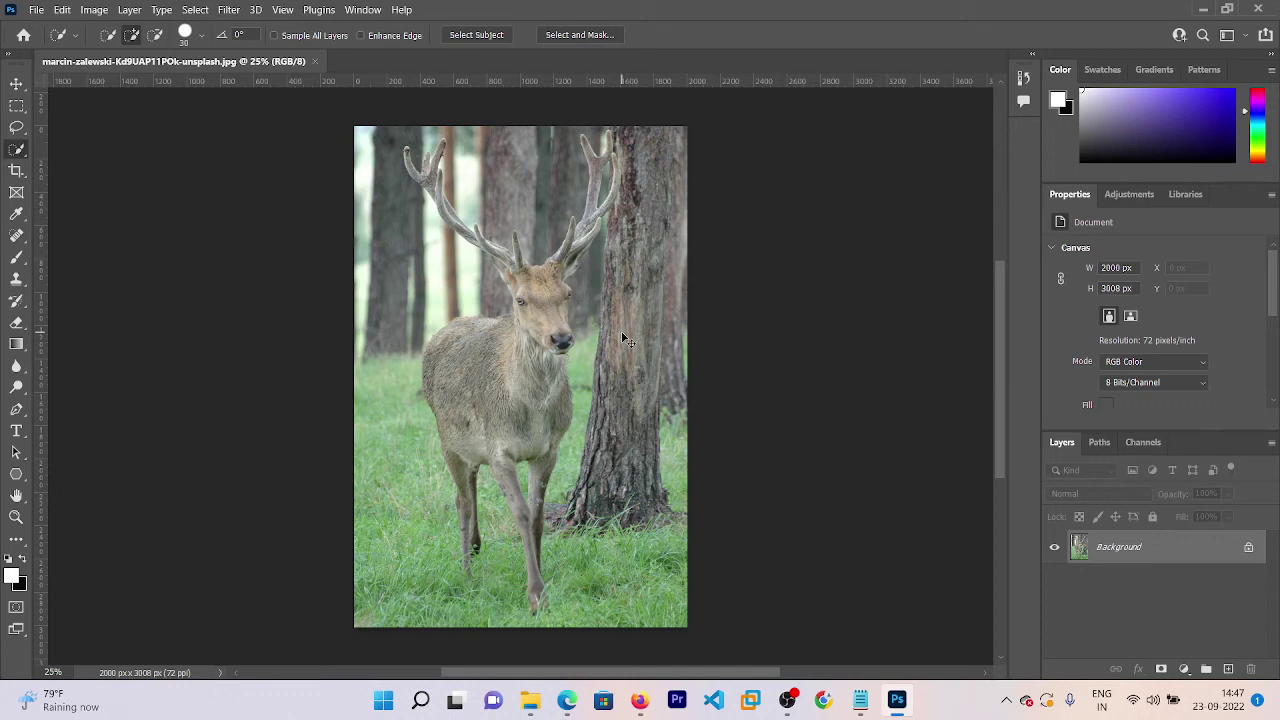
- Zoom in on the deer's antlers and switch to the Pen Tool in Path mode
key("ctrl+plus")
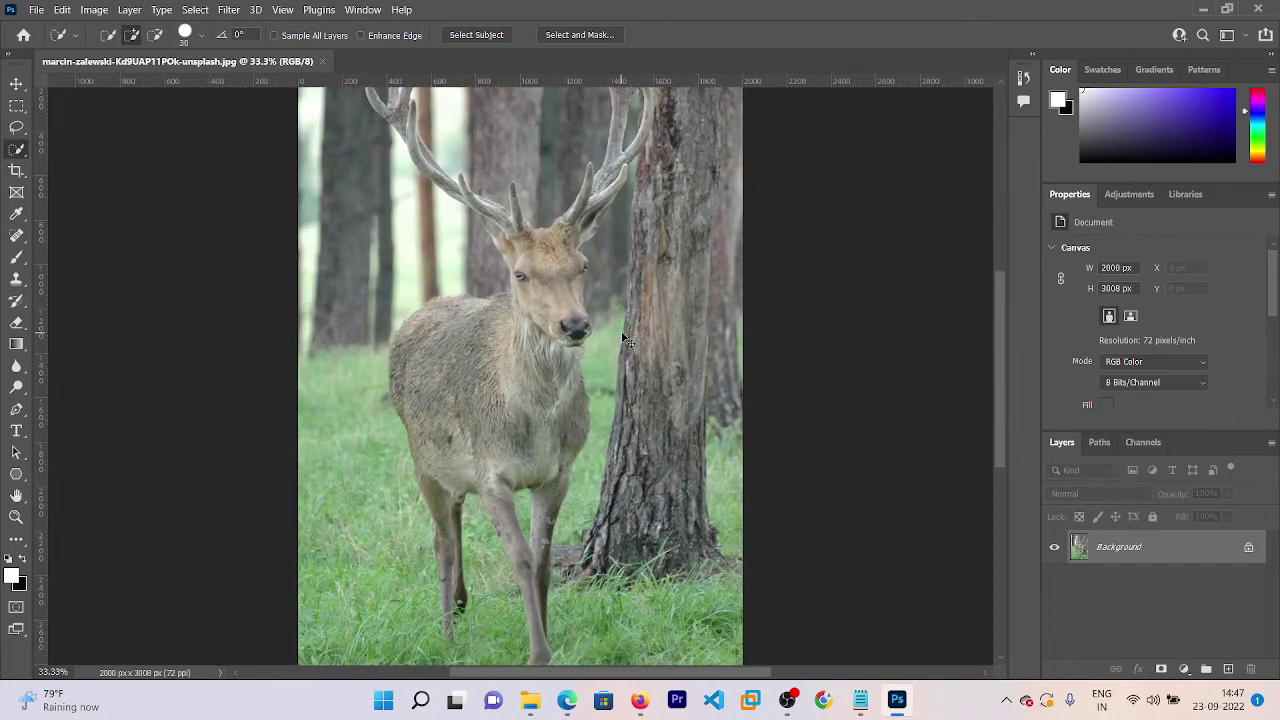
left_click_drag(1000, 385, 998, 316)
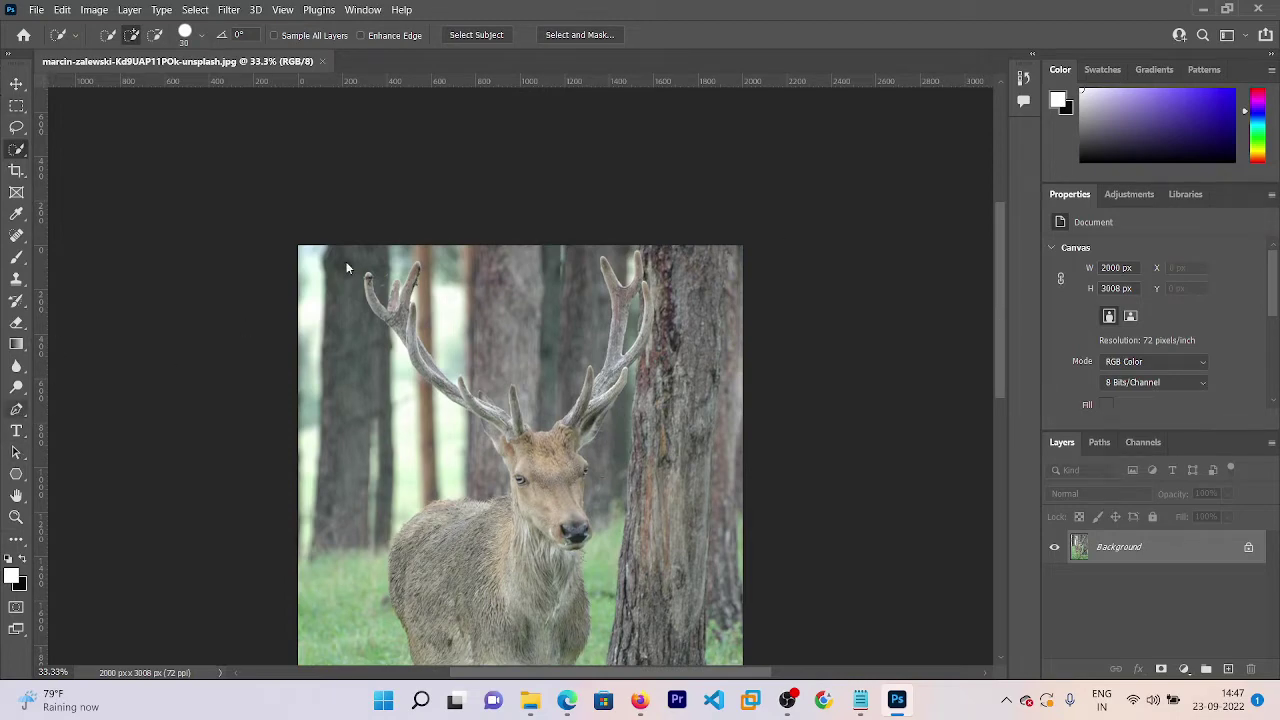
left_click(16, 409)
key("ctrl+plus")
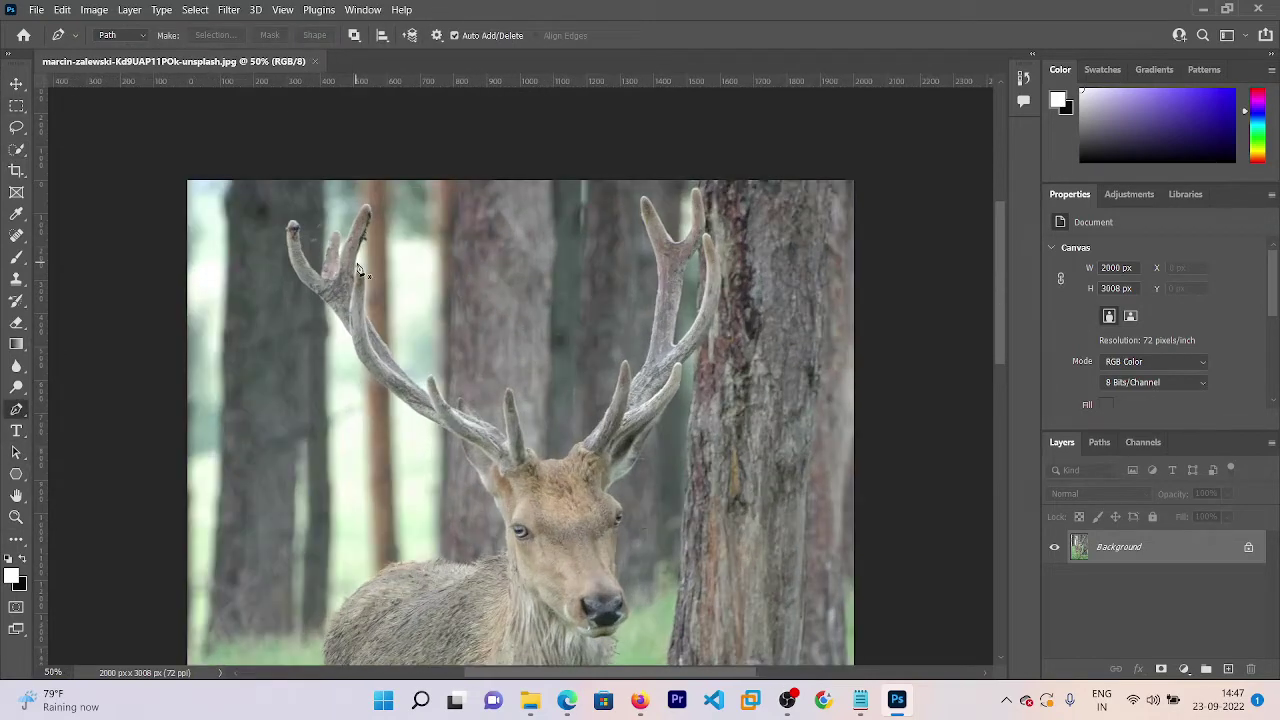
- Start the path at the left antler's tip with the first anchors and a curved point
left_click(292, 222)
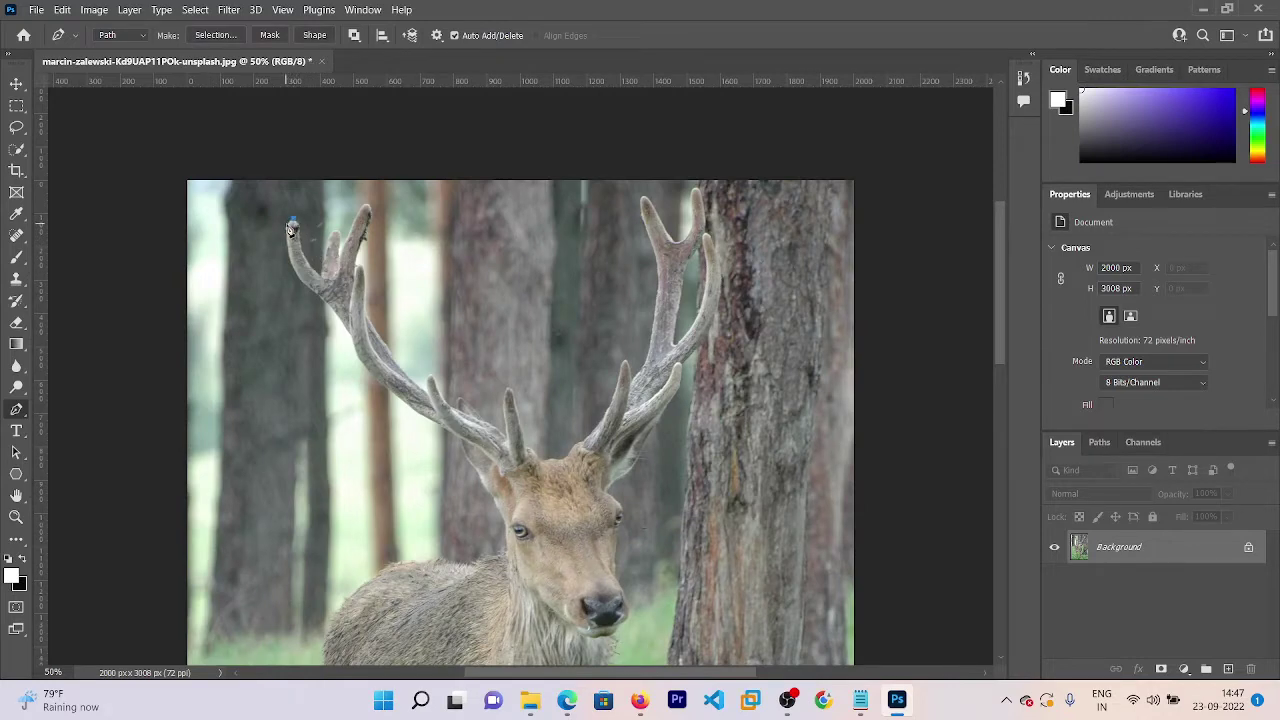
left_click(300, 283)
left_click_drag(357, 356, 398, 419)
key("ctrl+plus")
key("ctrl+plus")
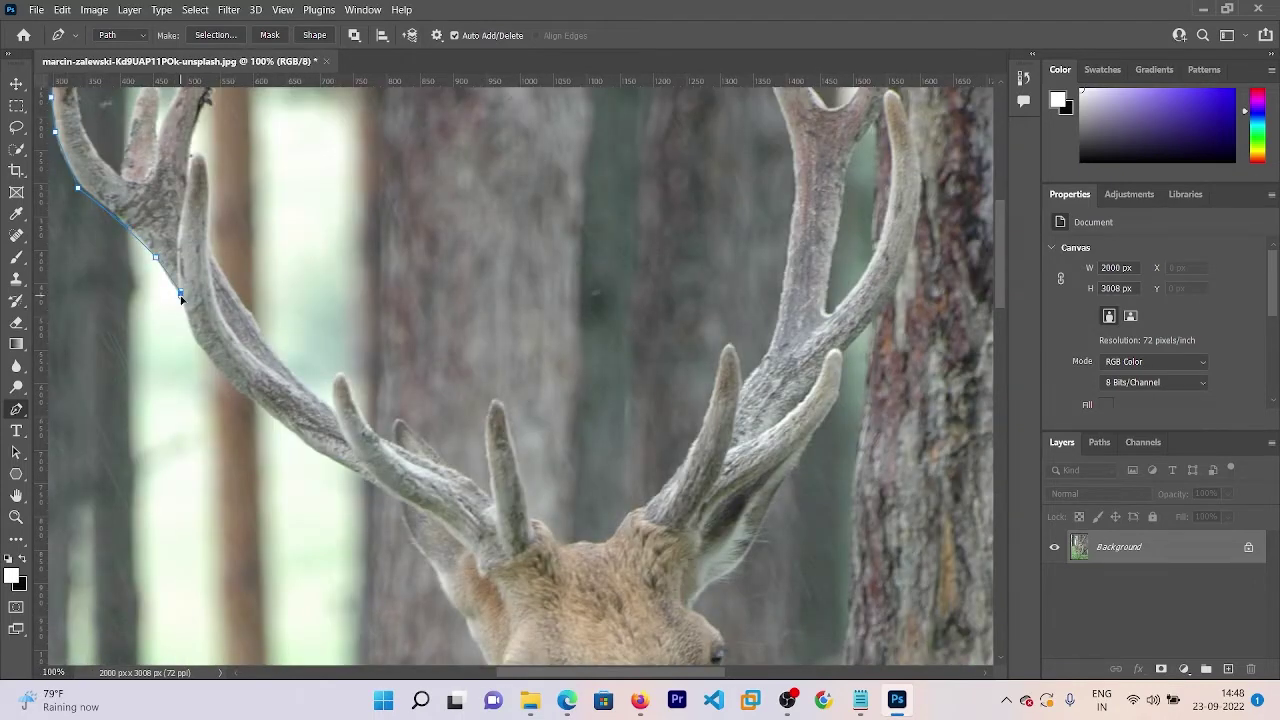
left_click_drag(164, 303, 193, 325)
left_click(194, 339)
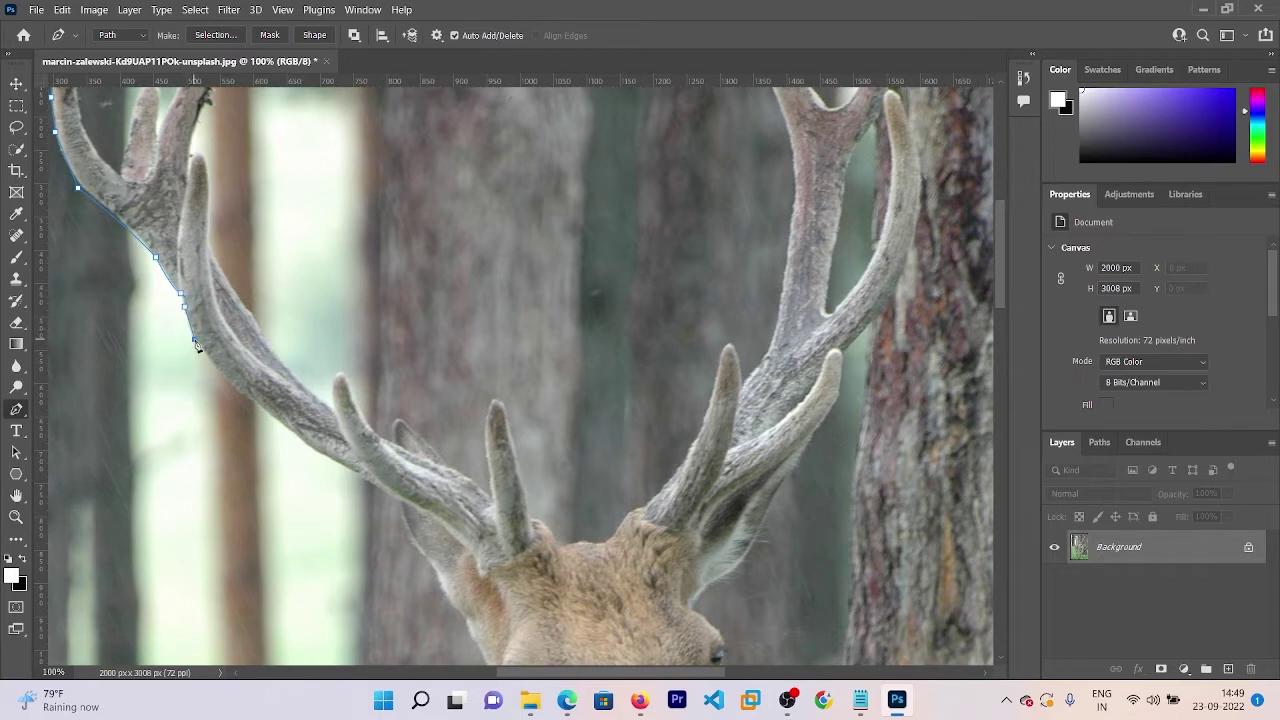
- Trace down the left antler's outer edge and around its base
left_click(231, 385)
left_click(273, 418)
left_click(293, 432)
left_click(311, 449)
left_click(373, 485)
left_click(396, 501)
left_click(422, 511)
left_click(477, 557)
left_click(480, 574)
left_click(499, 566)
left_click(516, 556)
left_click(537, 538)
- Outline the first tine, up its right edge and back down its left edge
left_click(527, 514)
left_click(526, 490)
left_click(519, 473)
left_click(510, 442)
left_click(500, 404)
left_click(495, 399)
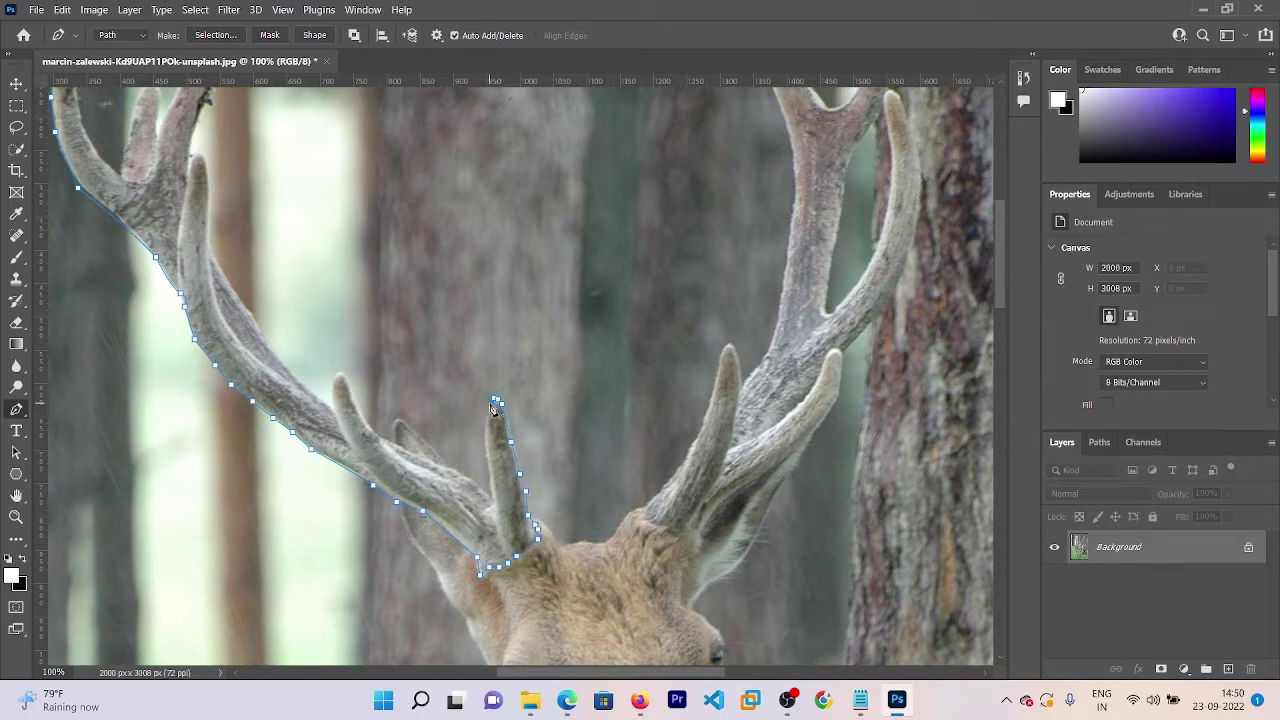
left_click(489, 407)
left_click(486, 437)
left_click(492, 497)
- Trace along the next tine's lower edge, around its tip, and back up the antler
left_click(474, 481)
left_click(446, 466)
left_click(402, 448)
left_click(381, 434)
left_click(366, 415)
left_click(346, 374)
left_click(340, 371)
left_click(333, 380)
left_click(332, 395)
left_click(327, 405)
left_click(309, 387)
left_click(261, 333)
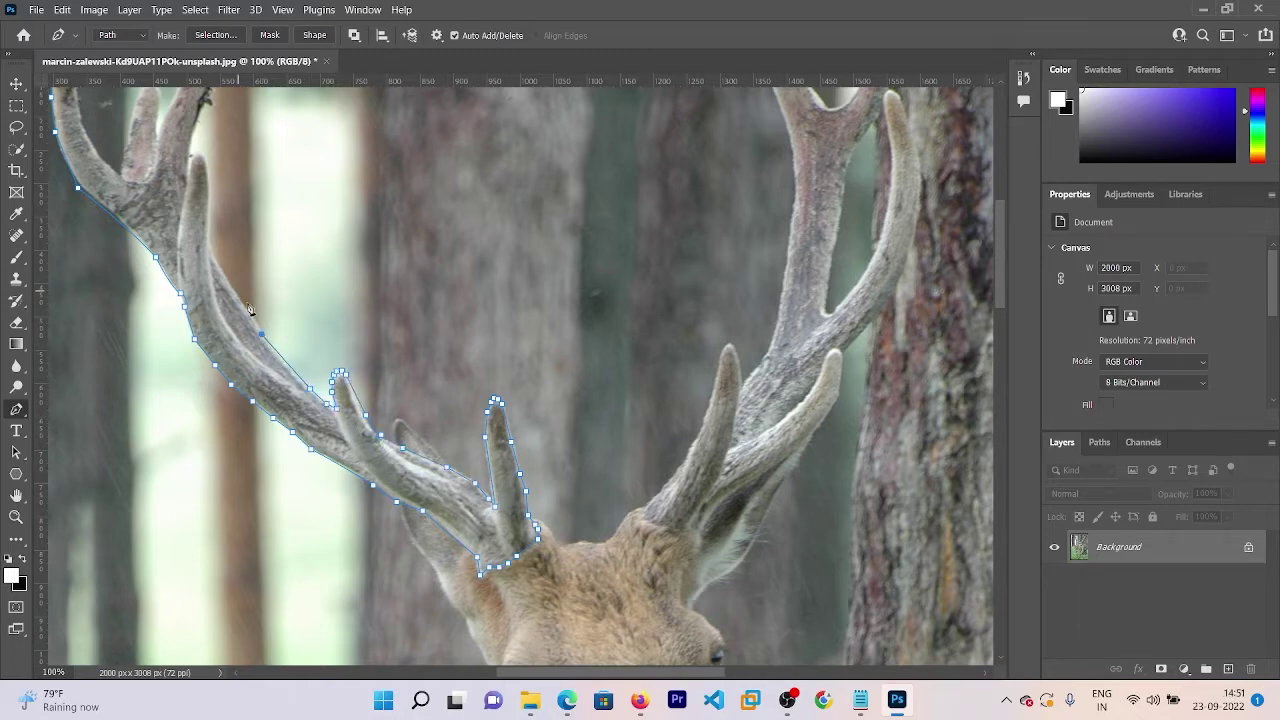
- Continue the path up the antler to the top tine's tip
left_click(255, 317)
left_click(230, 283)
left_click(209, 246)
left_click(203, 157)
left_click(196, 154)
left_click(188, 160)
- Outline the smaller tine's top and right edge to finish the left antler
mouse_move(996, 283)
left_mouse_down()
mouse_move(994, 178)
mouse_move(996, 235)
left_mouse_up()
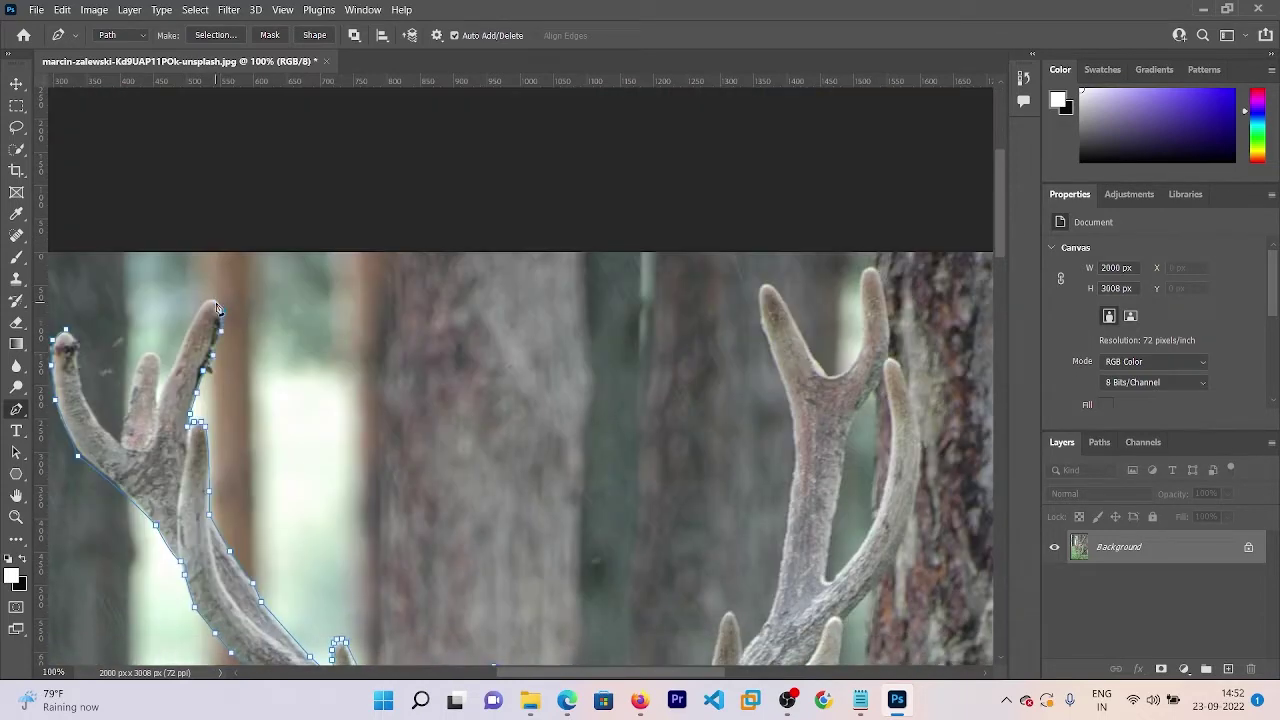
left_click(188, 322)
left_click(162, 368)
left_click(157, 354)
left_click(148, 351)
left_click(139, 355)
left_click(134, 372)
left_click(133, 386)
left_click(121, 438)
left_click(93, 411)
left_click(85, 389)
left_click(79, 366)
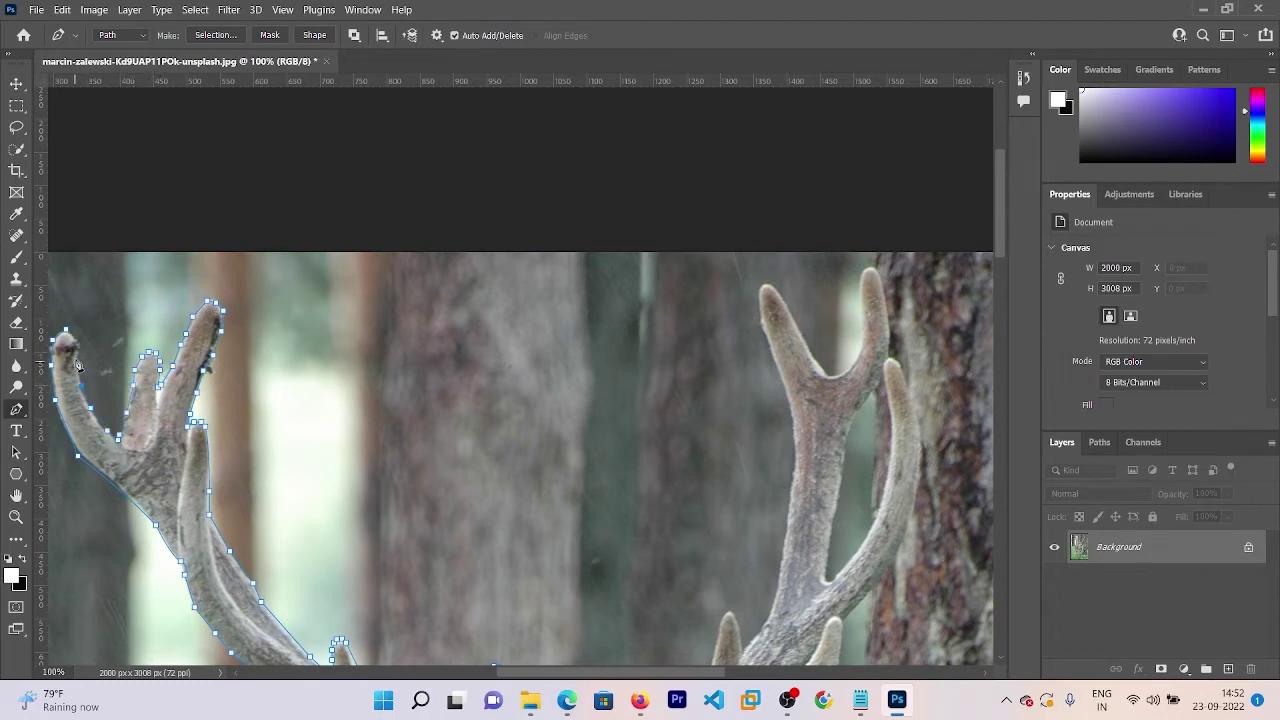
left_click(76, 349)
left_click_drag(996, 185, 996, 237)
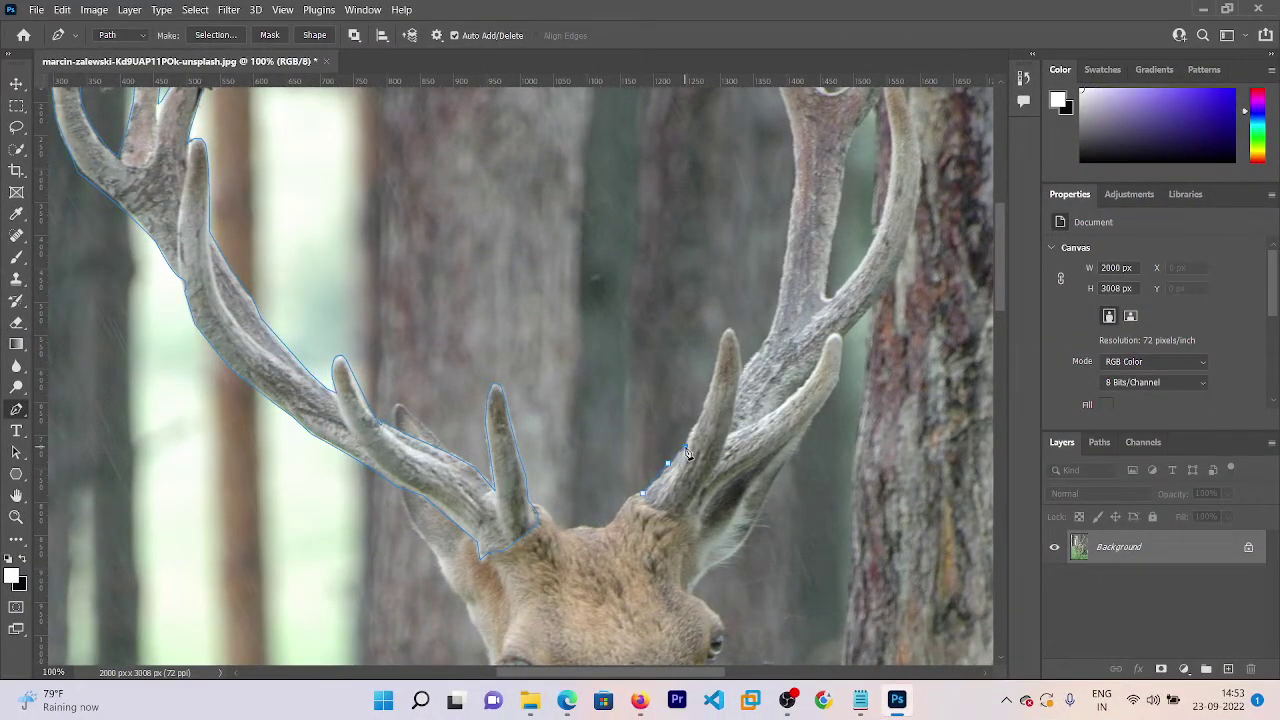
- Extend the path from the right antler's base up along its edge
left_click_drag(685, 444, 697, 416)
left_click(730, 332)
left_click(784, 258)
left_click(790, 220)
left_click(795, 184)
scroll(795, 200, "up", 3)
left_click(786, 330)
left_click(768, 283)
- Trace around the right antler's tip, inner edge, and the next tine's tip
left_click(767, 221)
left_click(779, 233)
left_click(797, 268)
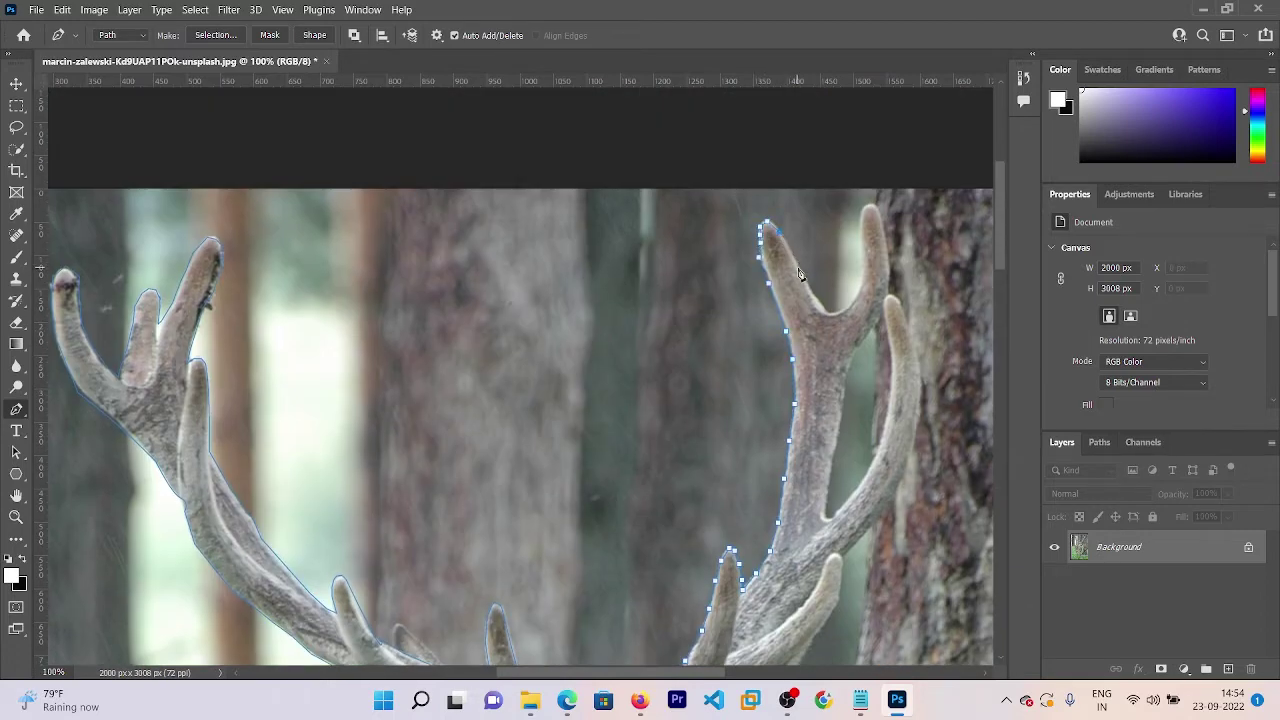
left_click(823, 306)
left_click(842, 309)
left_click(861, 268)
left_click(861, 213)
left_click(872, 204)
left_click(886, 238)
left_click(887, 270)
left_click(899, 300)
left_click(910, 323)
- Trace down the right antler's outer edge and lower tine back to the base
left_click(922, 370)
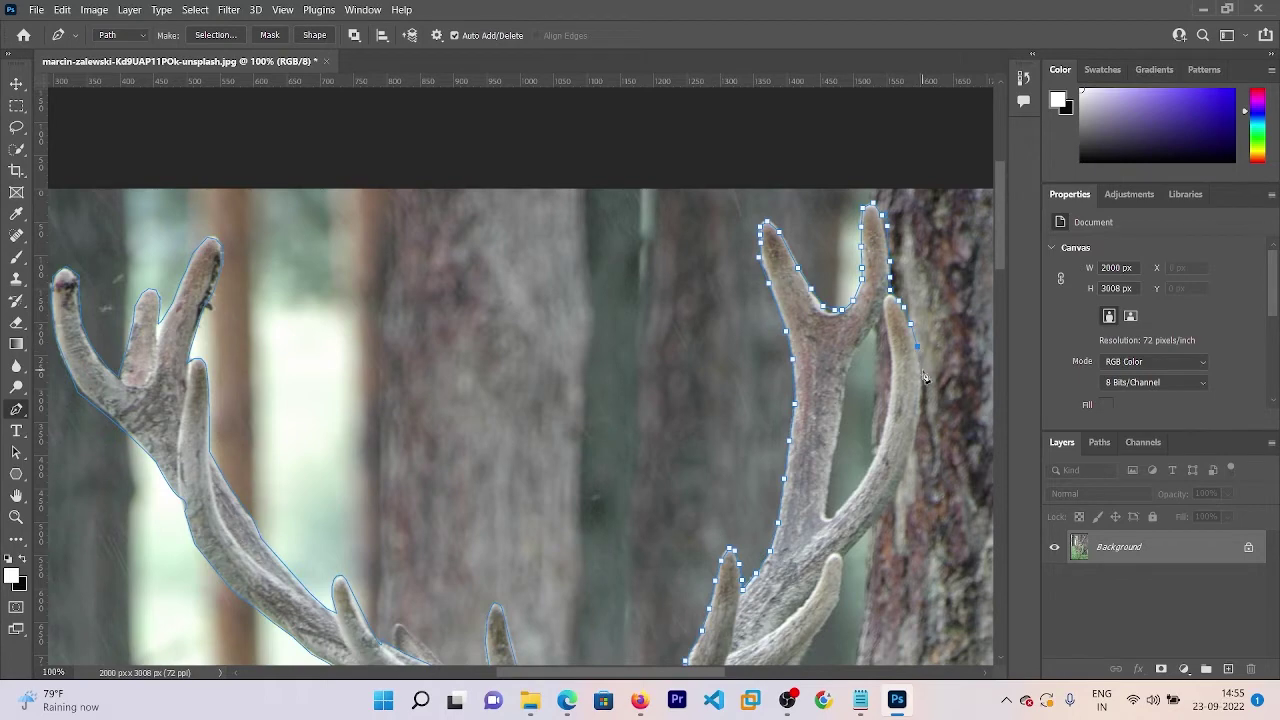
left_click(921, 408)
left_click(913, 450)
left_click(902, 482)
left_click_drag(847, 565, 850, 312)
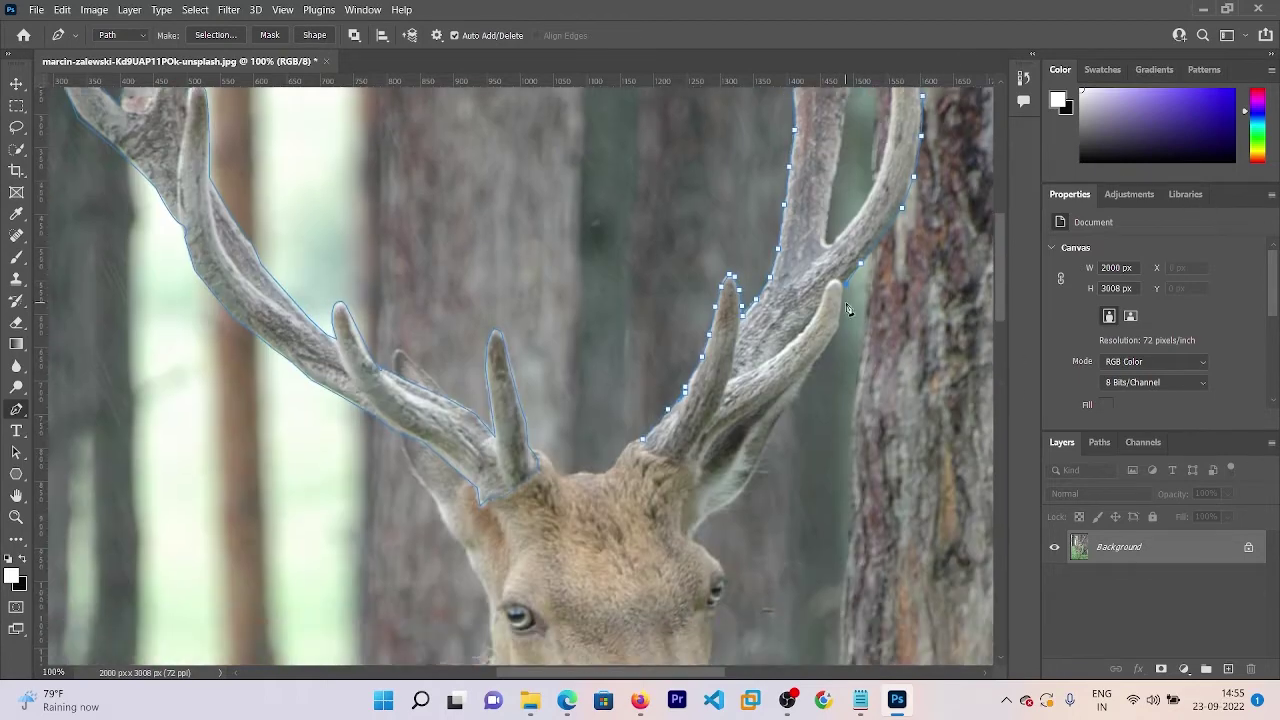
left_click(803, 378)
left_click(772, 400)
left_click(745, 416)
left_click(727, 430)
left_click(707, 454)
left_click(667, 463)
left_click(646, 446)
- Close the antler path at its starting anchor
left_click_drag(1001, 294, 999, 256)
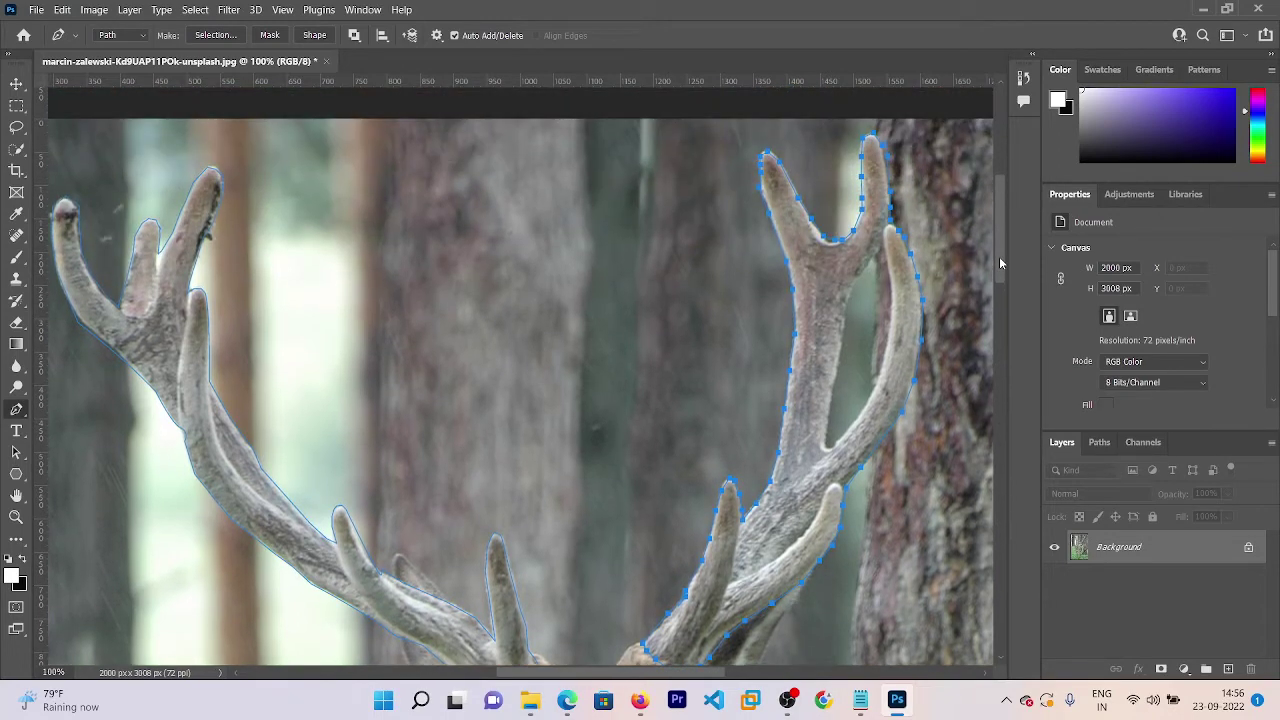
left_click(884, 245)
left_click(884, 248)
- Draw a closed path around the background gap between the right antler's upper tines
left_click(884, 260)
left_click(892, 292)
left_click(890, 324)
left_click(882, 366)
left_click(845, 433)
left_click(827, 434)
left_click(835, 386)
left_click(844, 342)
left_click(848, 306)
left_click(886, 256)
left_click_drag(1006, 235, 996, 283)
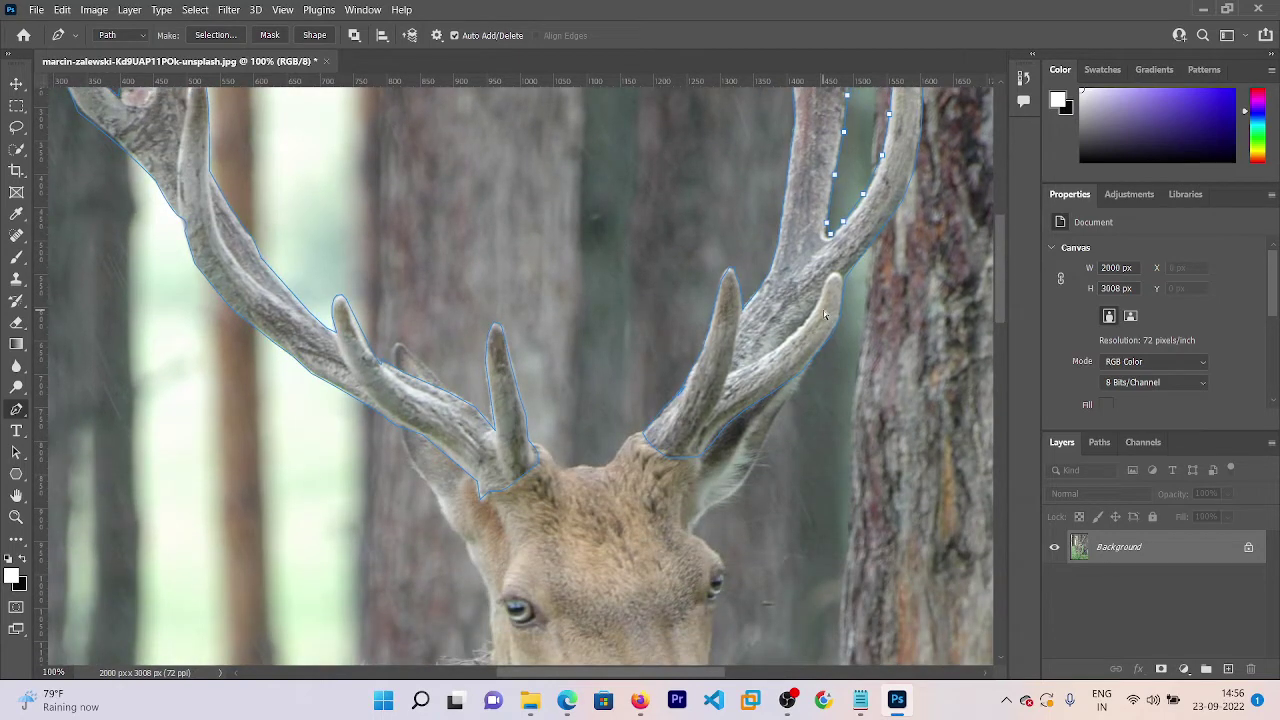
- Duplicate the photo with Ctrl+J and output a masked copy layer from Select and Mask
key("ctrl+j")
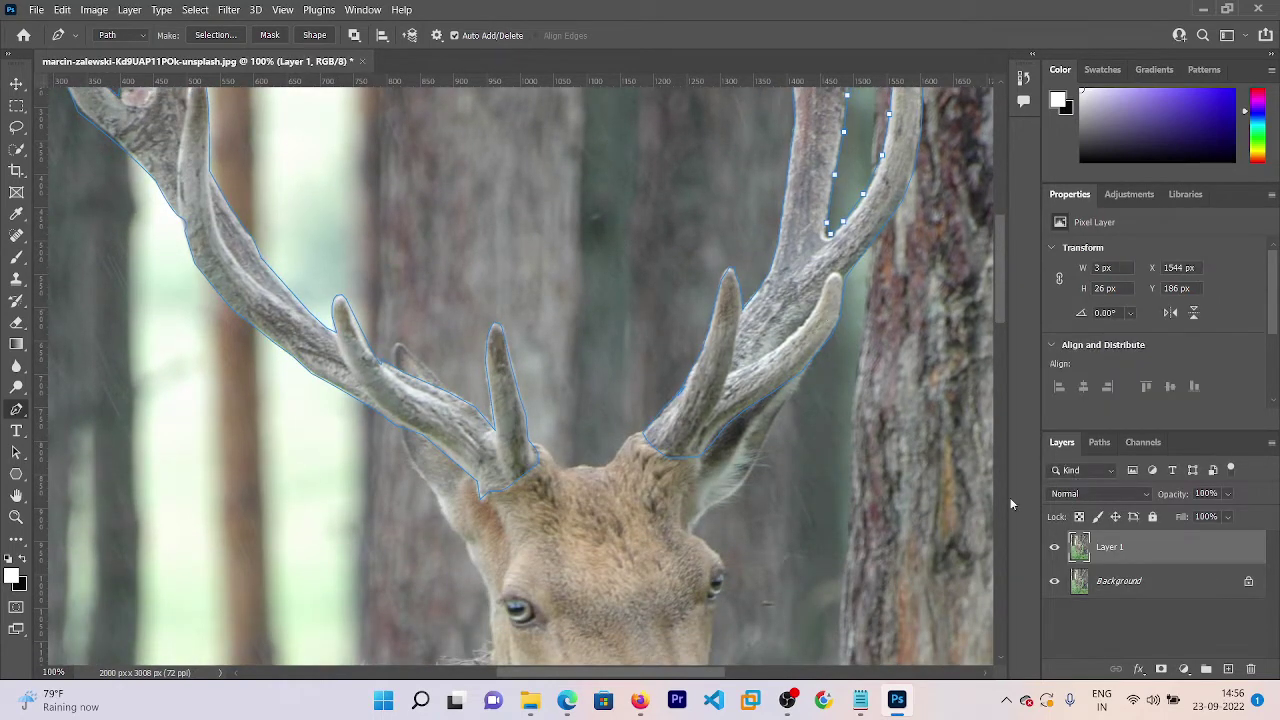
left_click(195, 10)
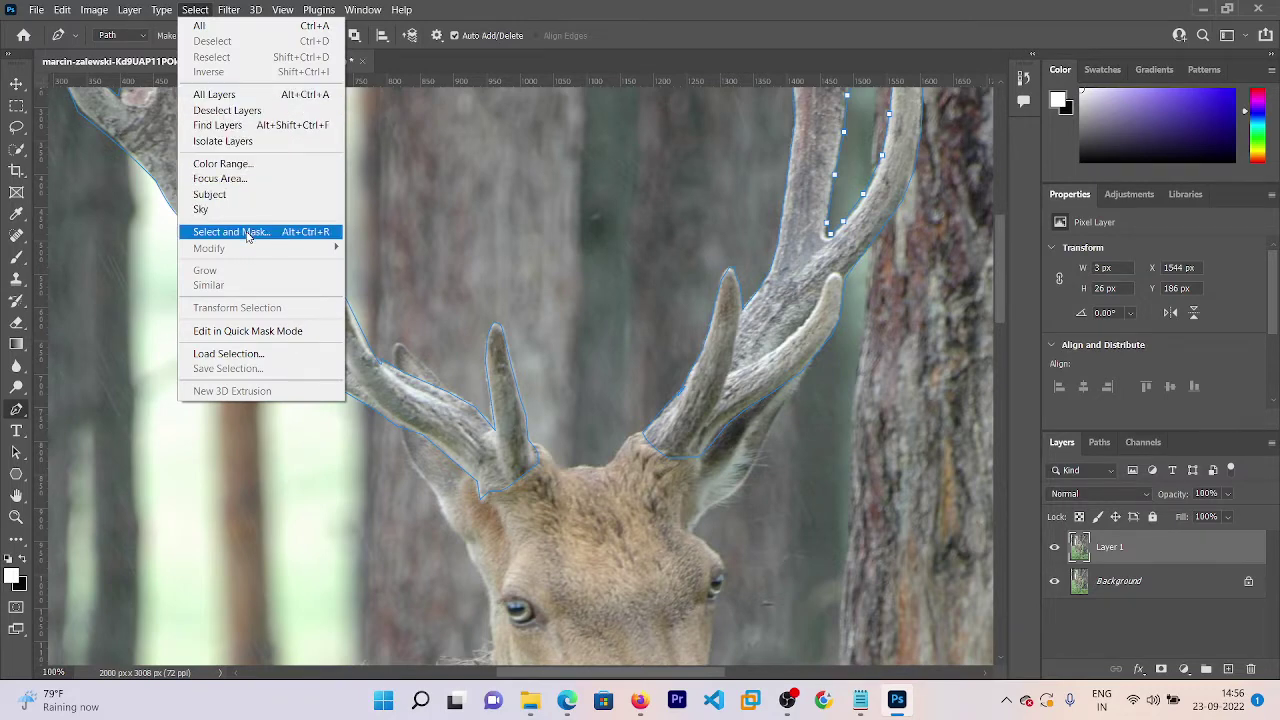
left_click(247, 233)
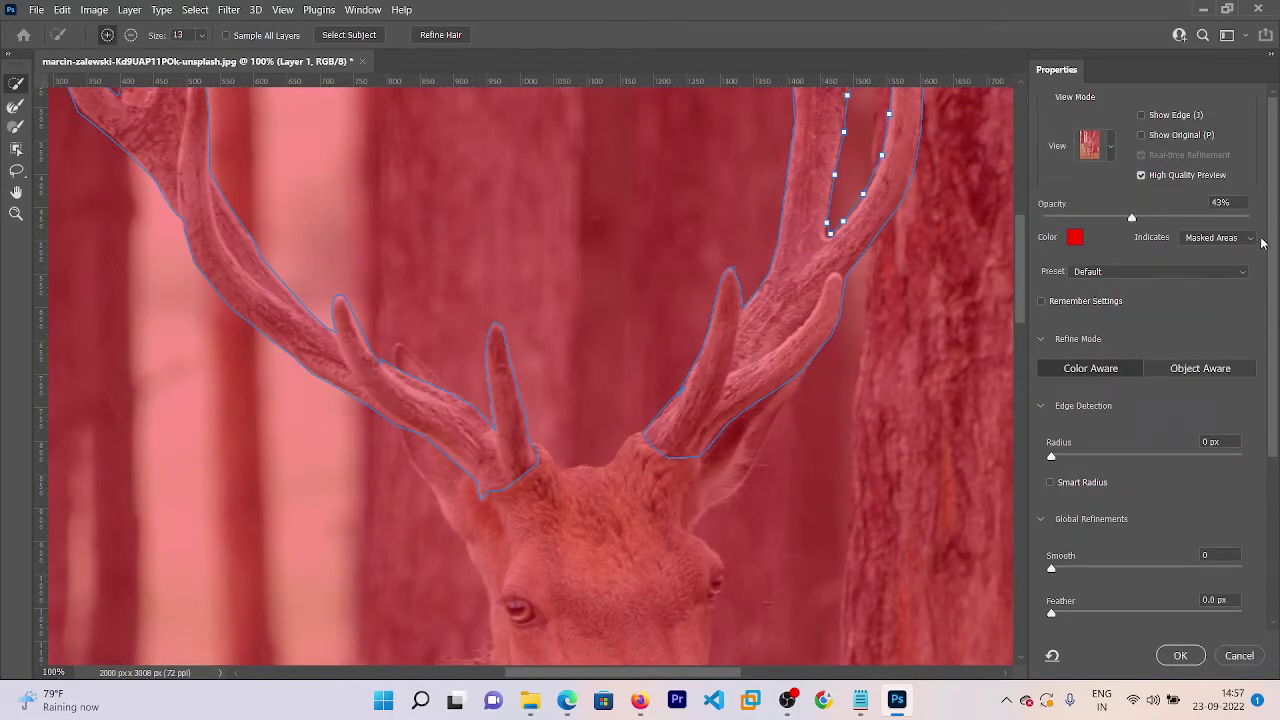
left_click_drag(1277, 258, 1269, 497)
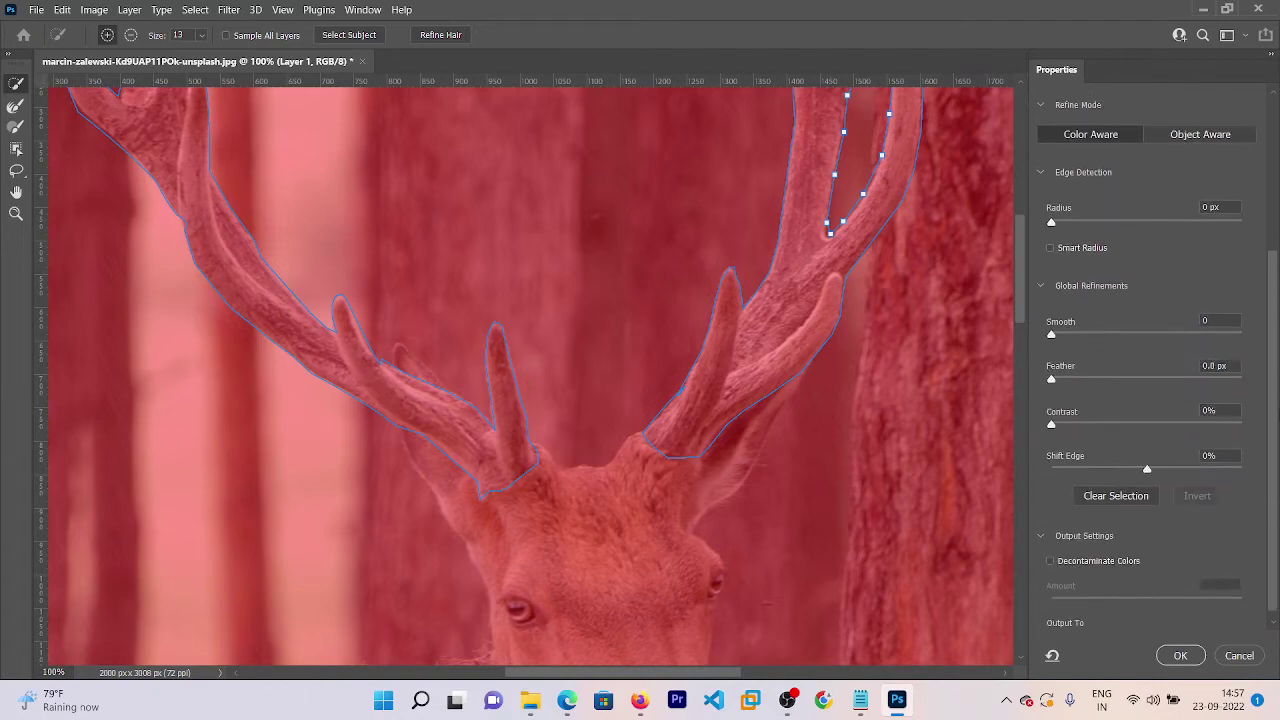
left_click(1181, 655)
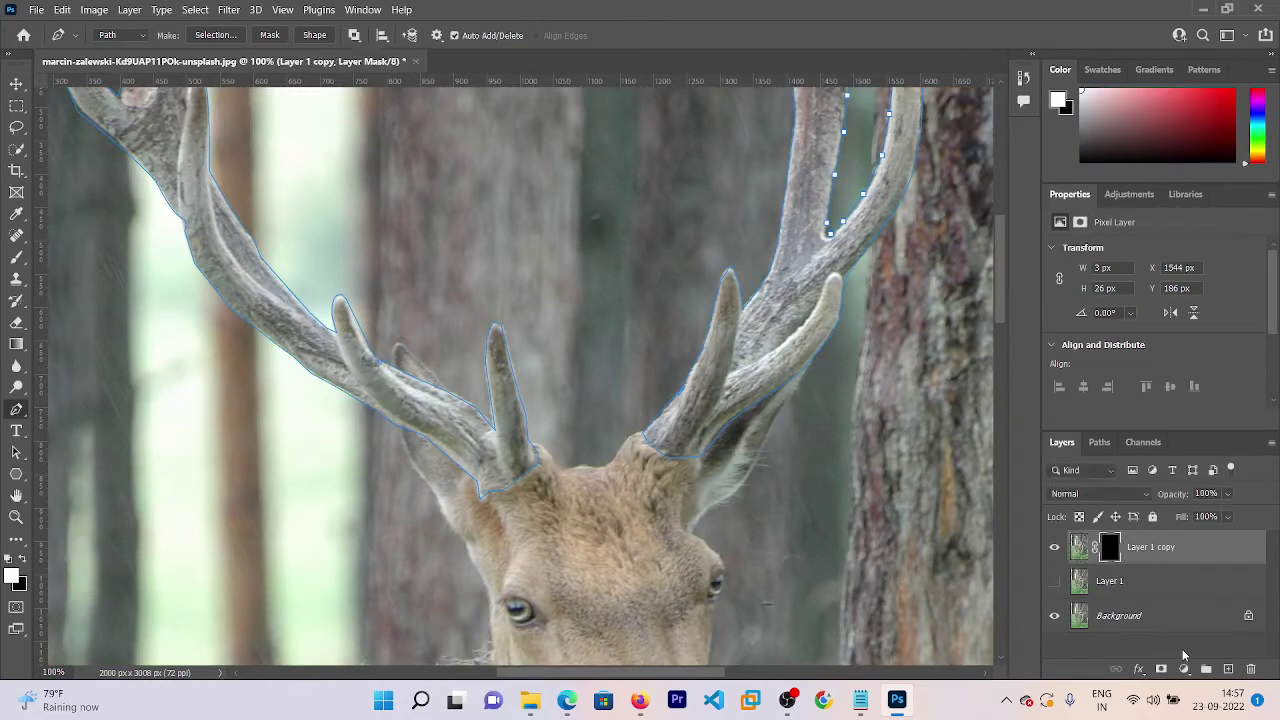
- Toggle layer visibility and target the copy's layer mask
left_click(1054, 616, "alt")
left_click(1054, 618)
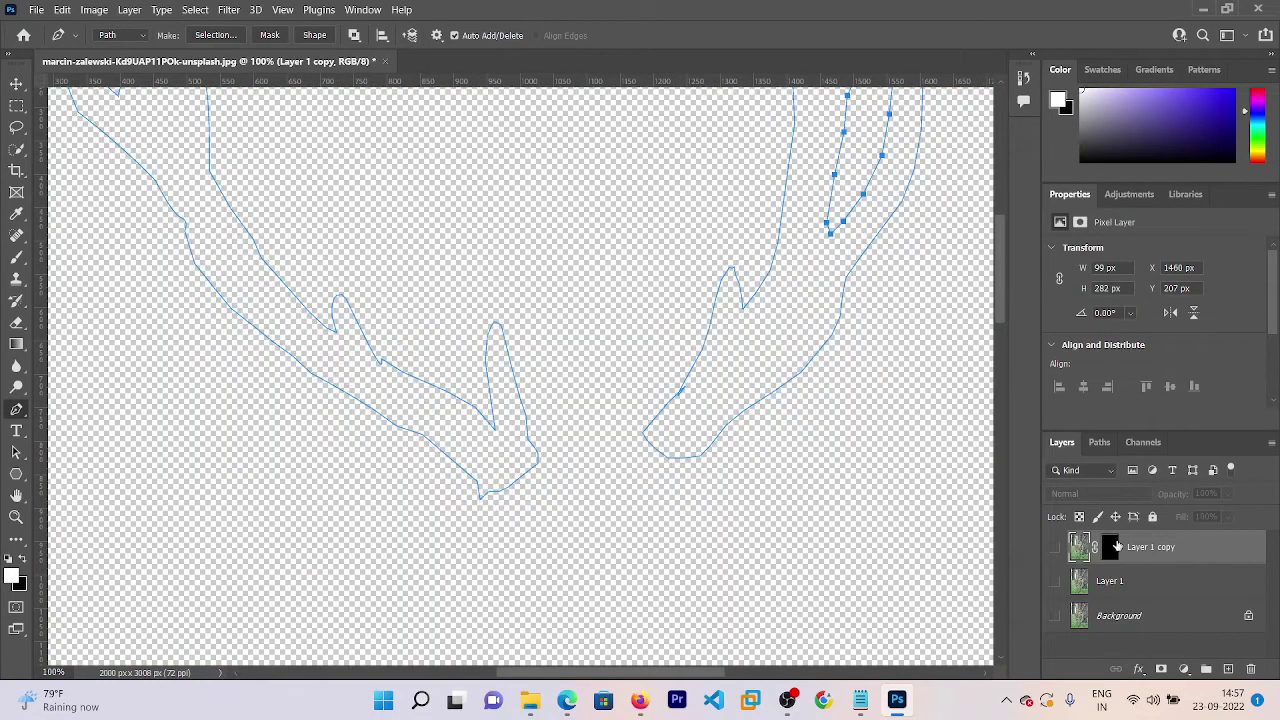
left_click(1113, 546)
left_click(1057, 546)
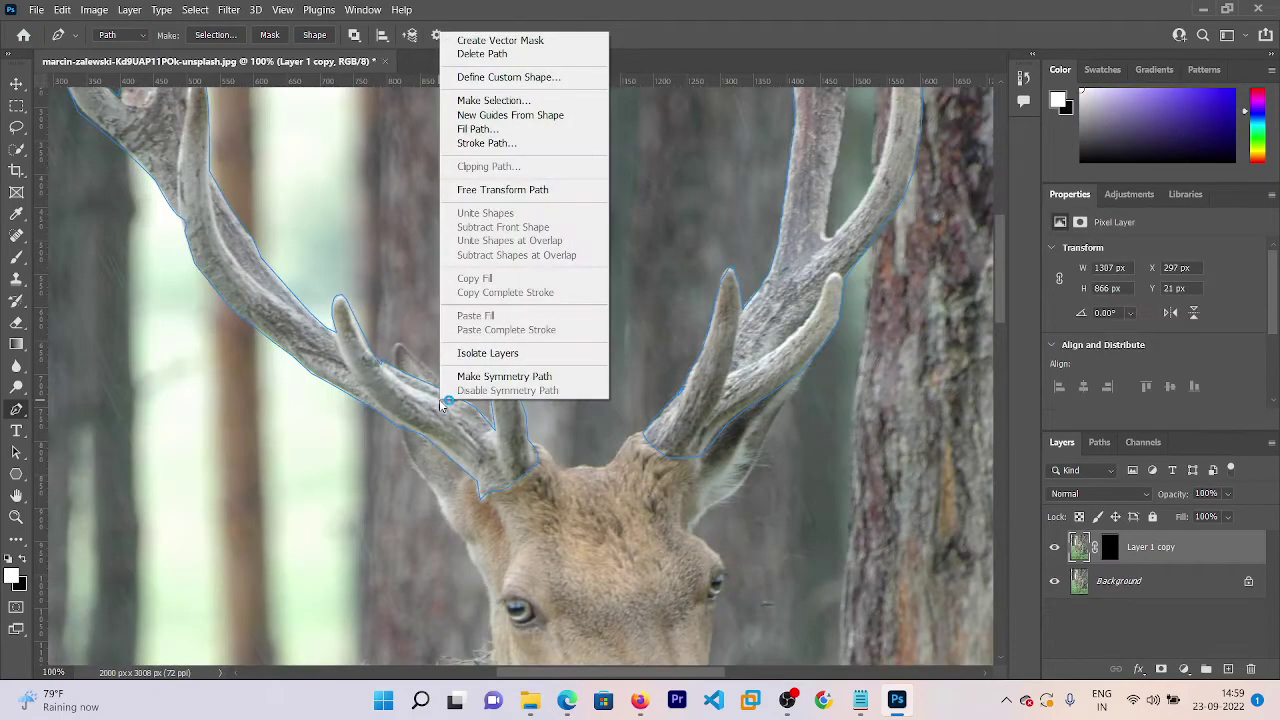
- Convert the antler path to a selection, copy it to a new layer, and select Layer 1 copy
left_click(494, 101)
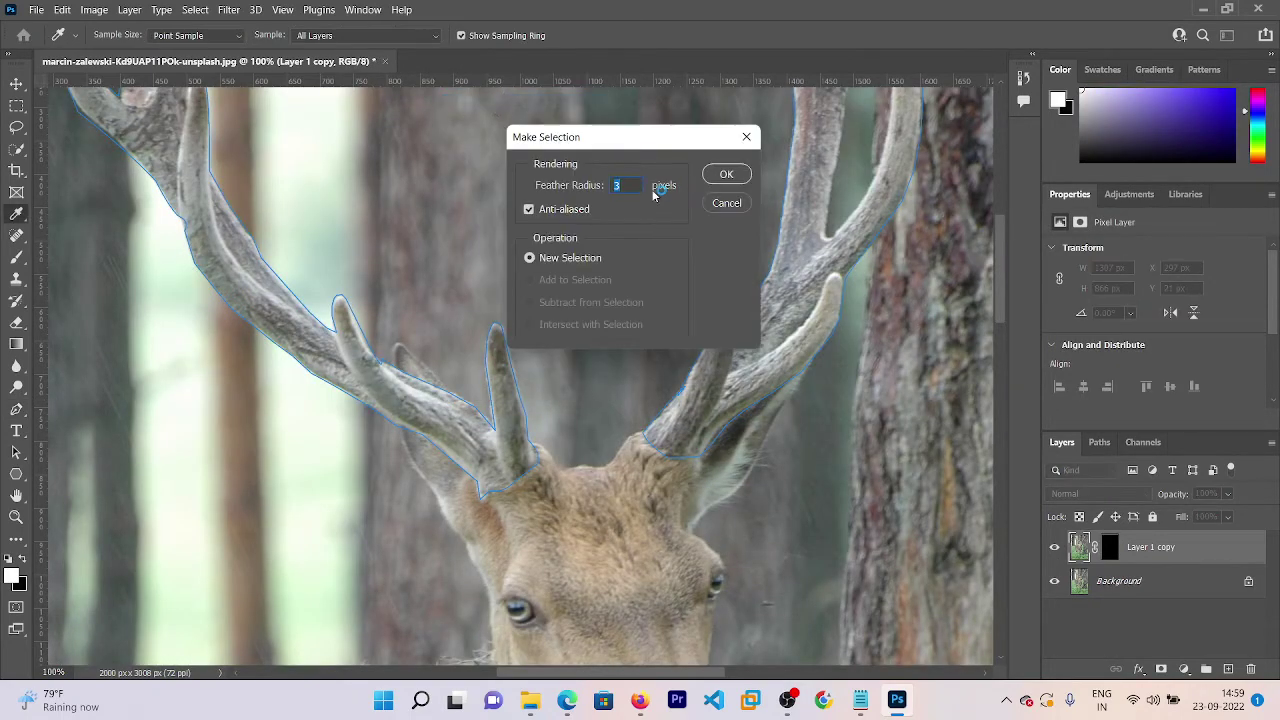
left_click(722, 176)
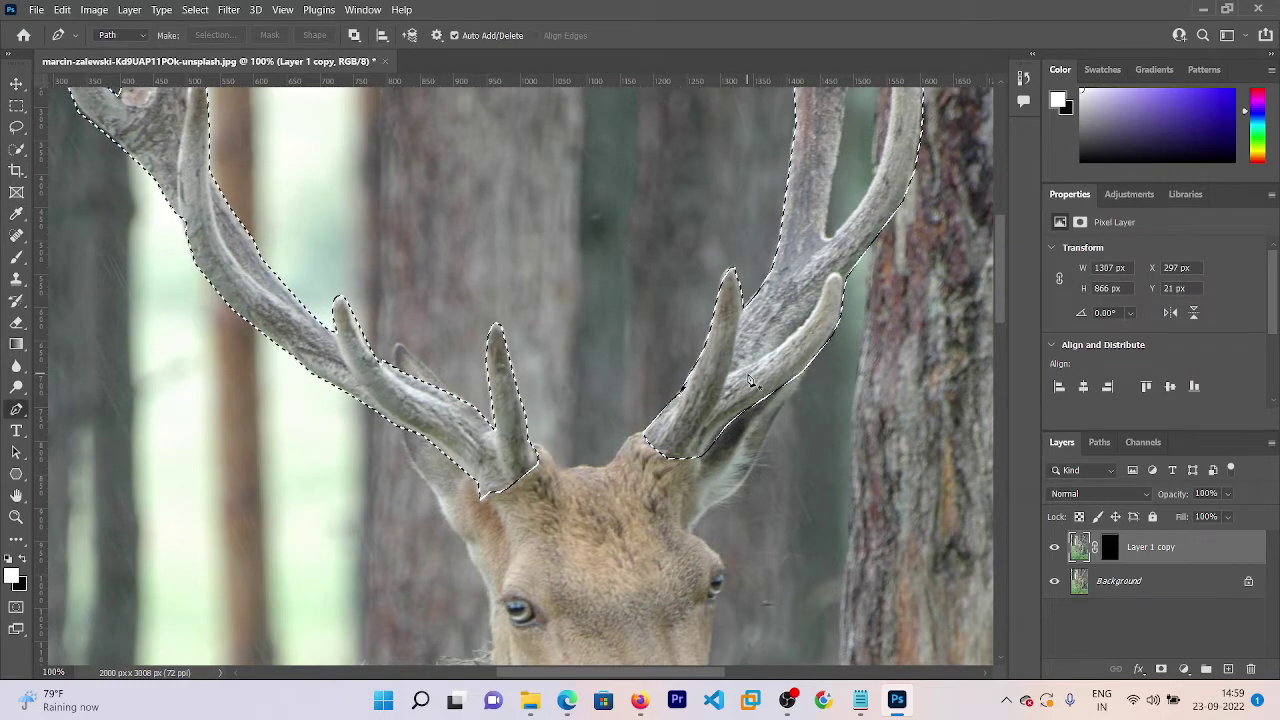
key("ctrl+j")
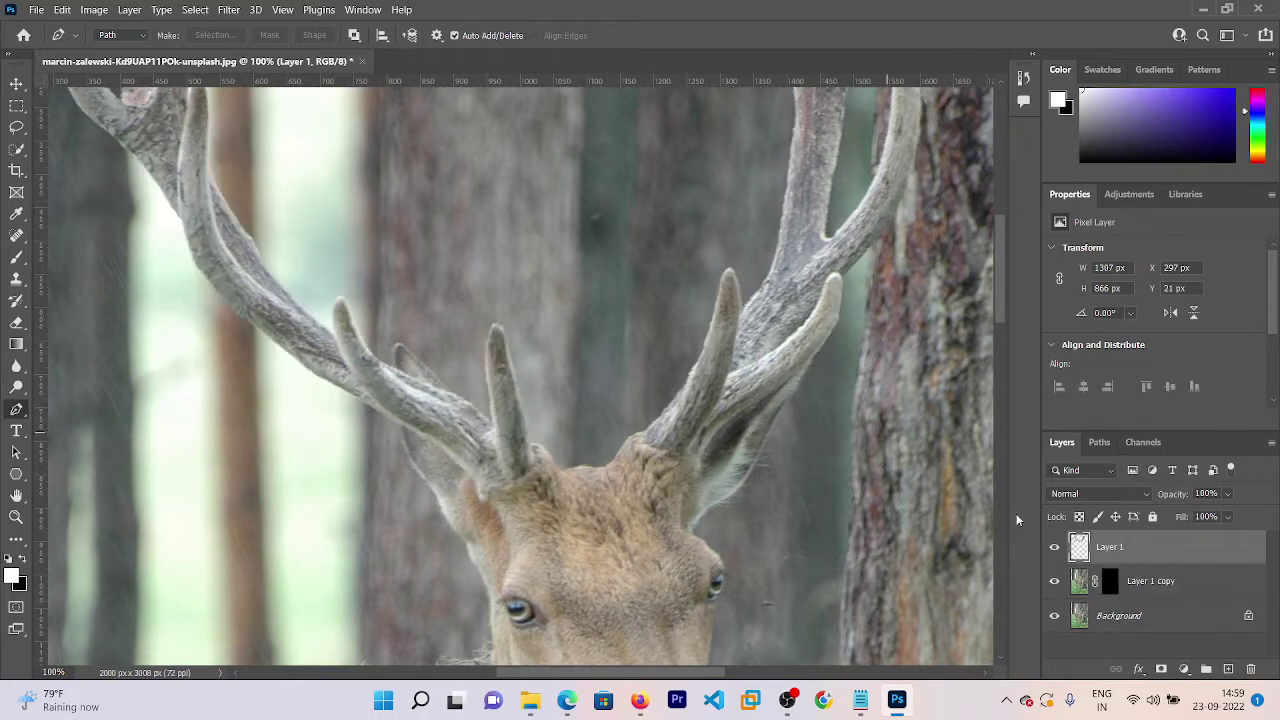
left_click(1128, 580)
- Delete the masked copy layer and hide the Background so only the cut-out antlers show
key("Delete")
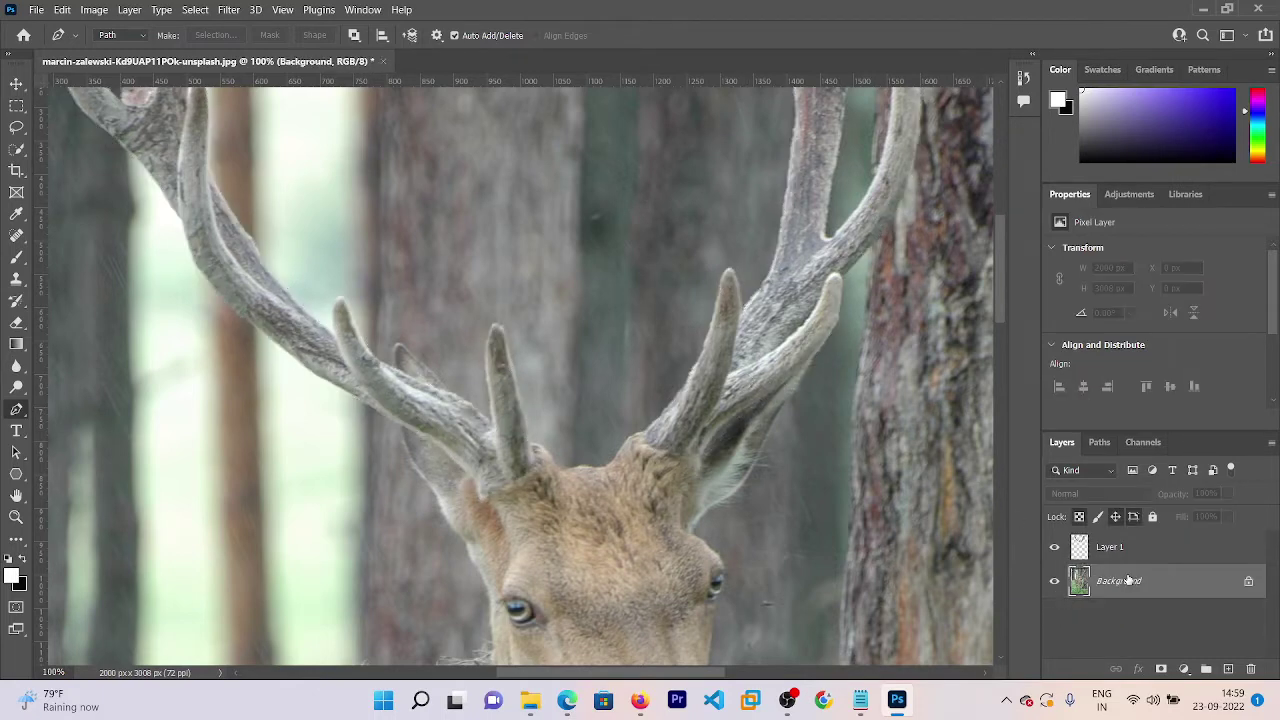
left_click(1058, 585)
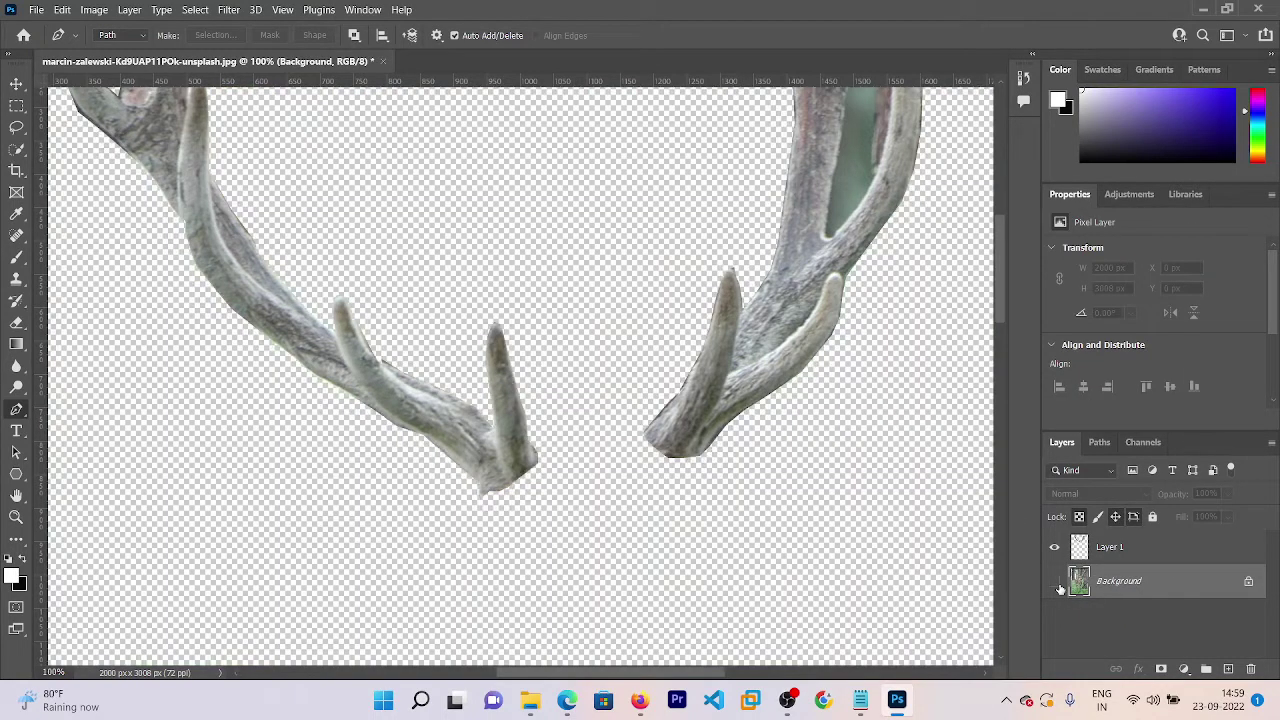
left_click(1055, 581)
left_click(1055, 547)
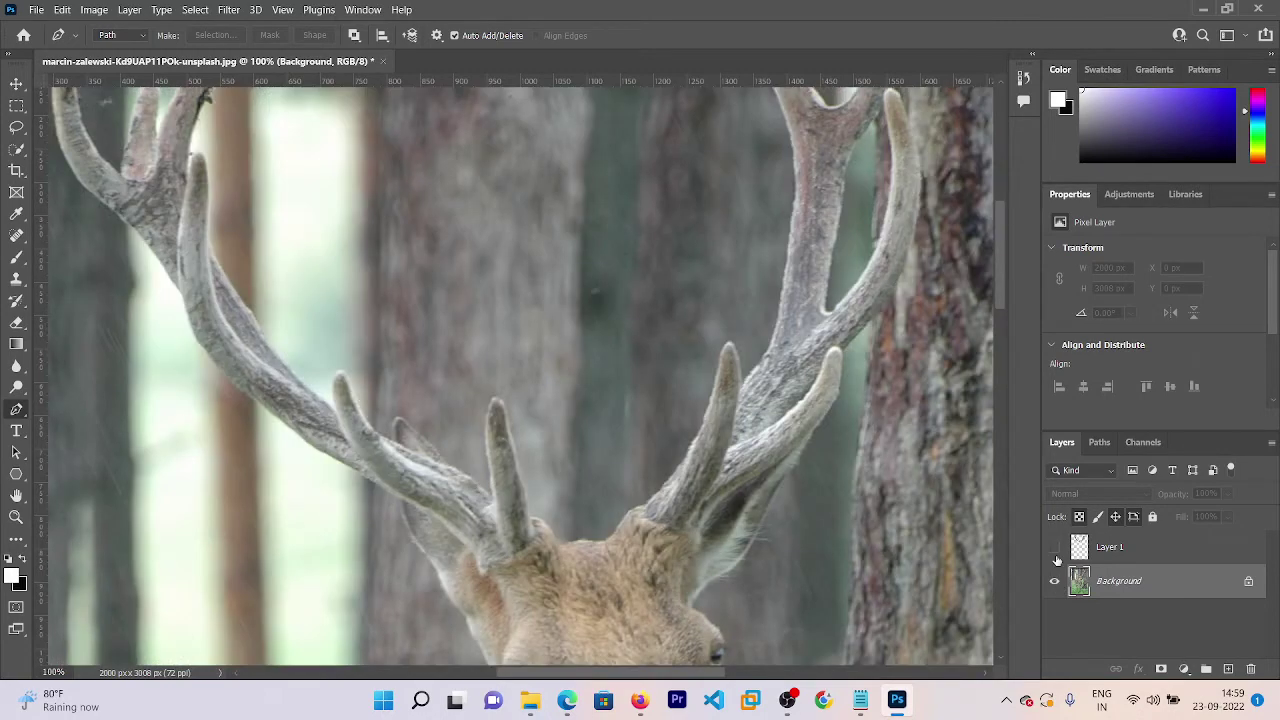
left_click(1055, 574)
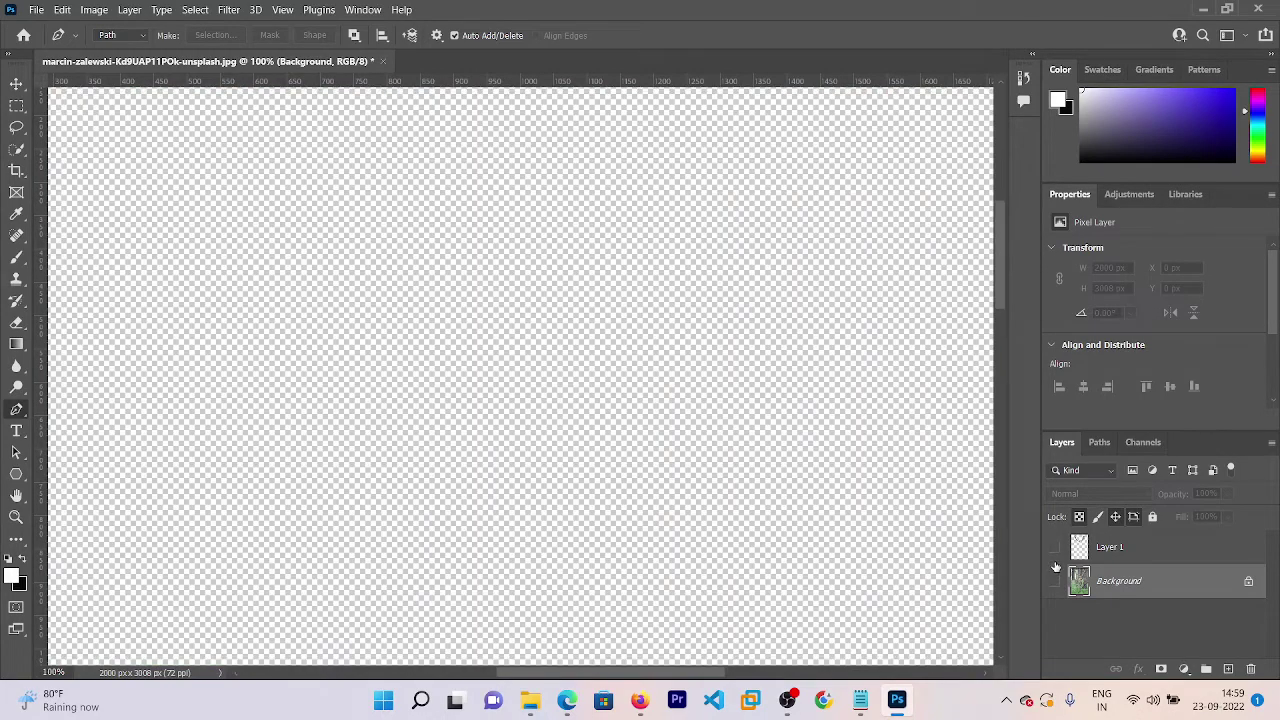
left_click(1055, 549)
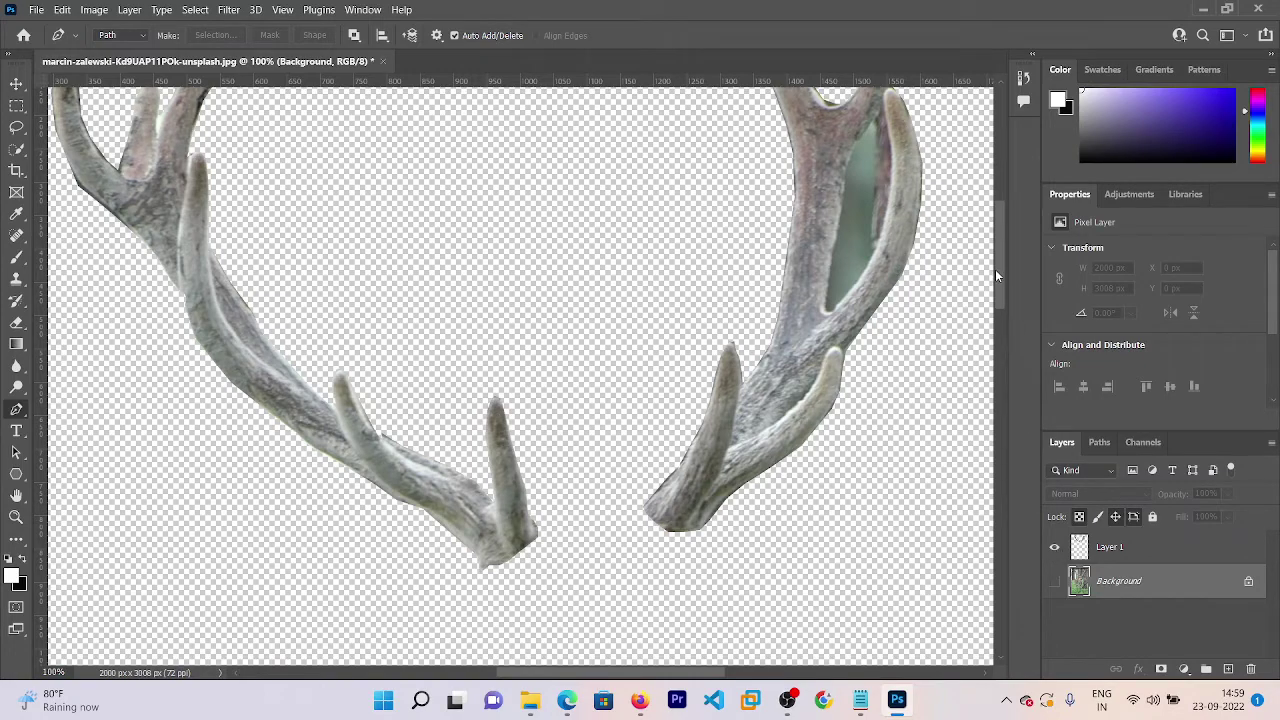
- Begin a new path around the leftover green gap inside the right antler
left_click_drag(995, 270, 992, 264)
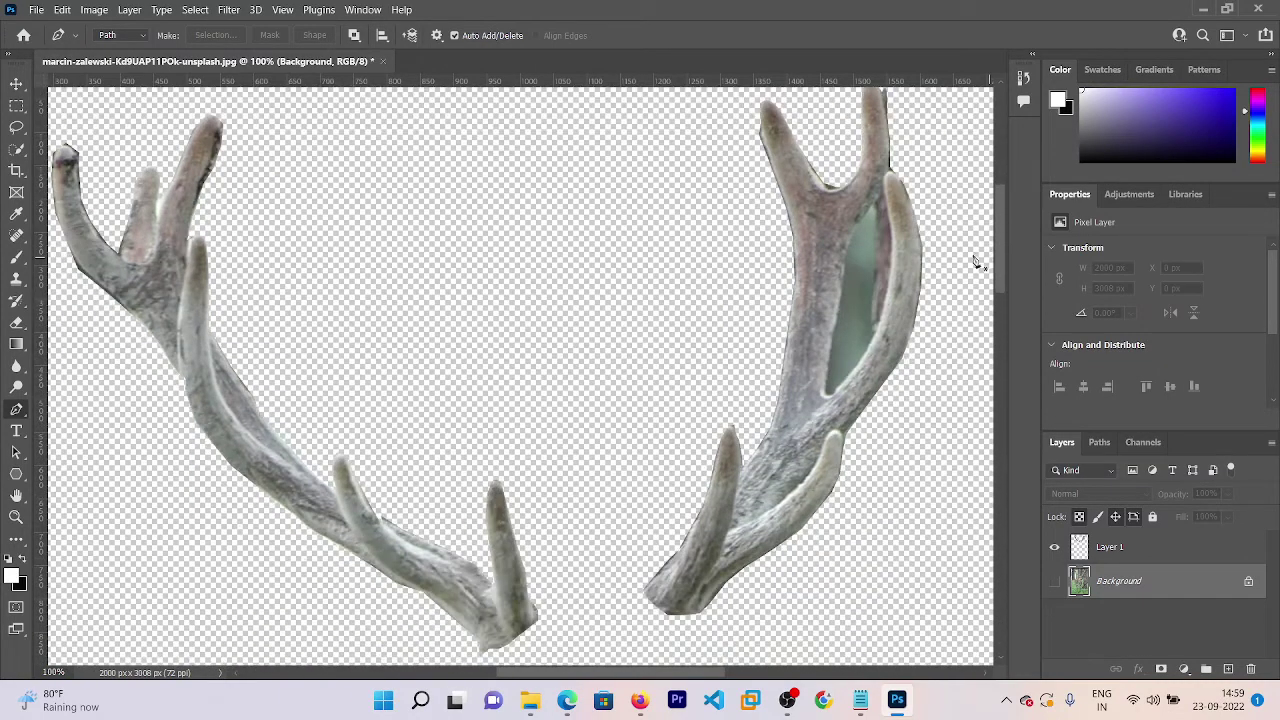
left_click(850, 248)
left_click(848, 268)
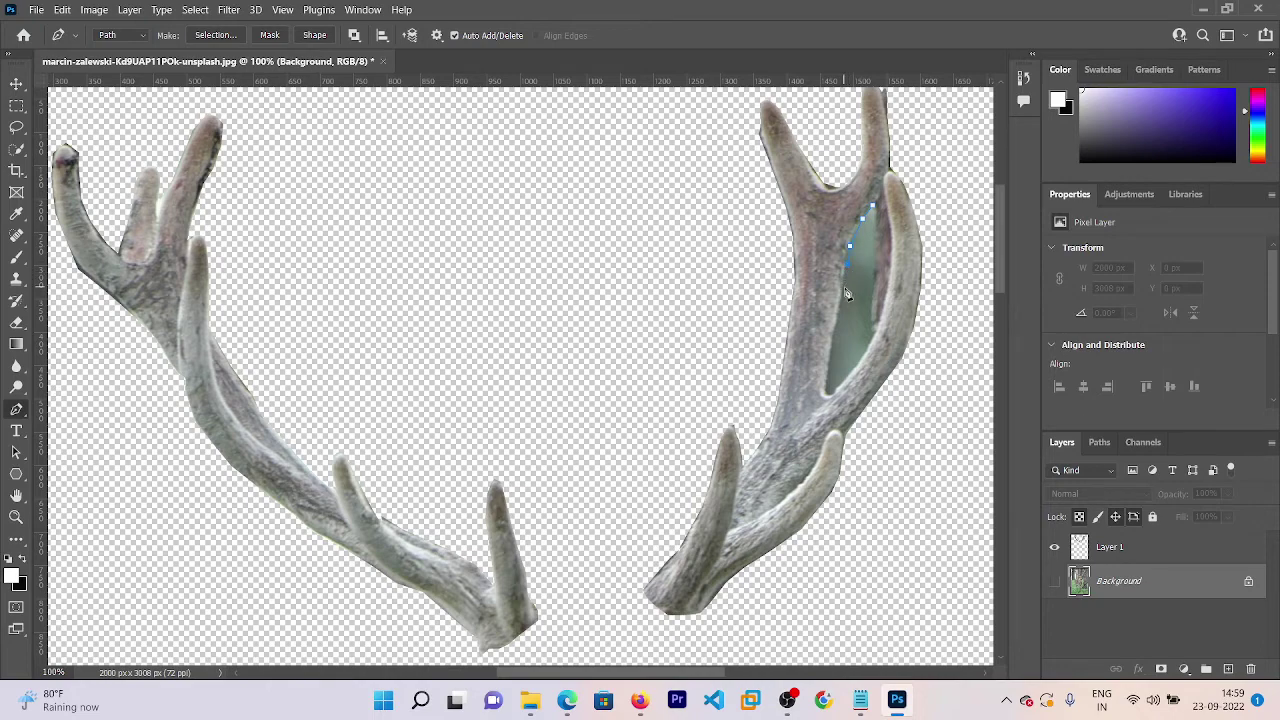
- Trace a closed pen path around the green gap in the right antler cutout
left_click(841, 297)
left_click(836, 323)
left_click(831, 360)
left_click(824, 395)
left_click(879, 331)
left_click(885, 302)
left_click(891, 264)
left_click(891, 228)
left_click(884, 196)
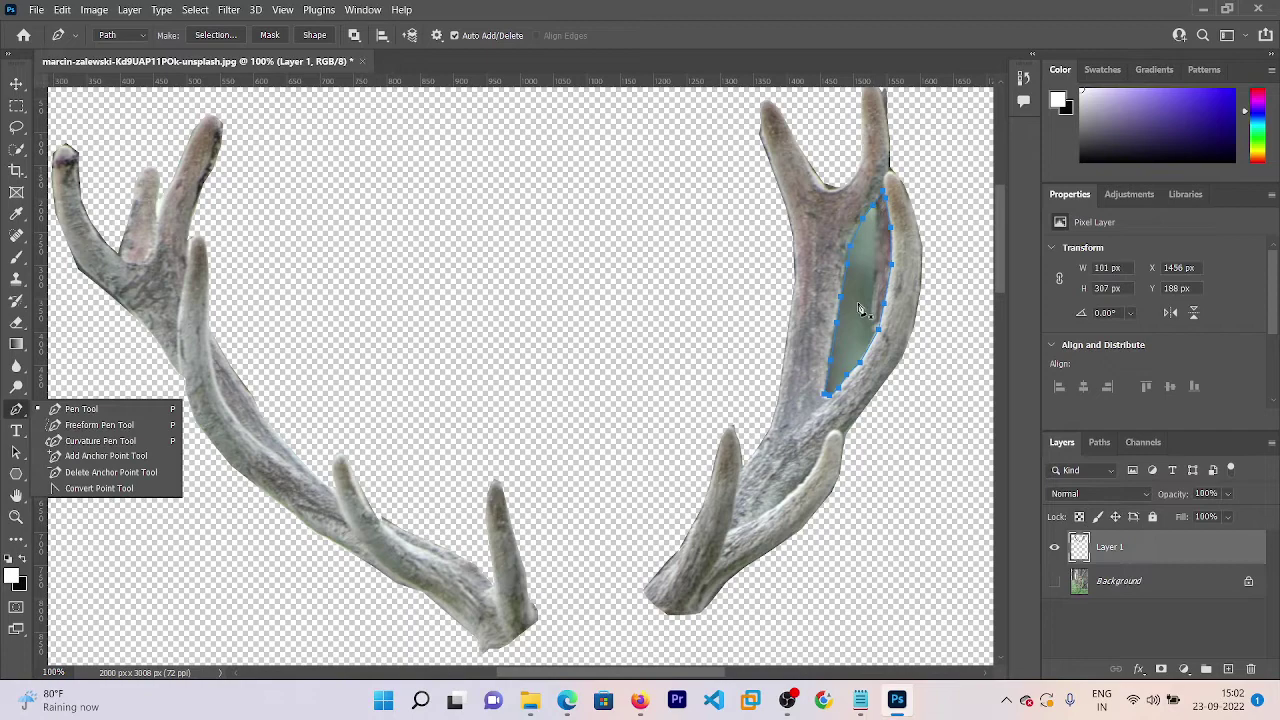
- Convert the traced path into a selection with 0 px feather
right_click(858, 304)
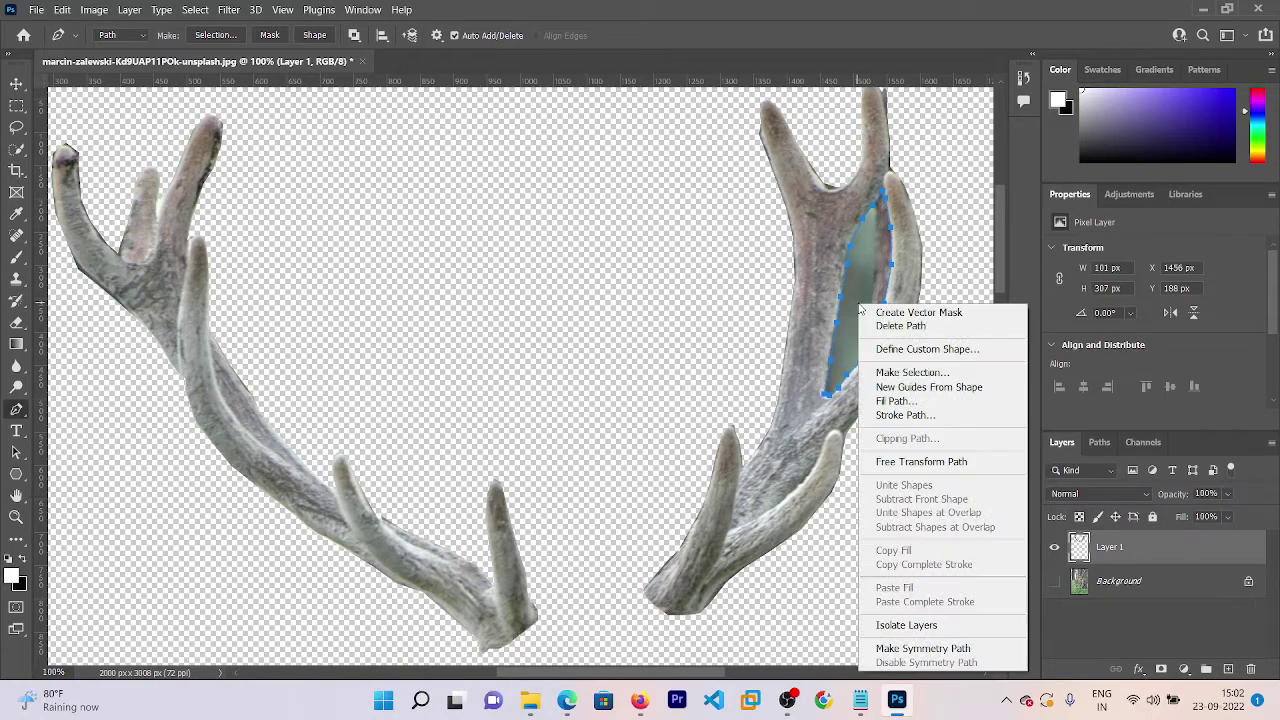
left_click(889, 373)
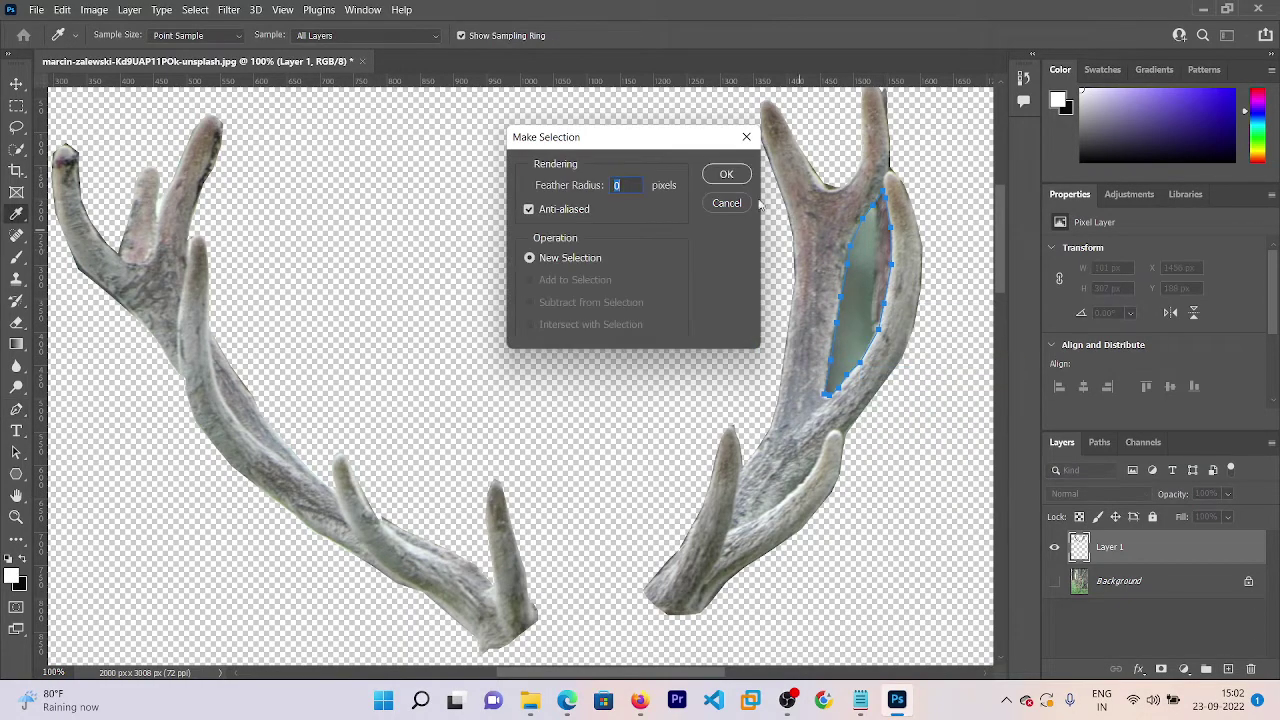
left_click(724, 176)
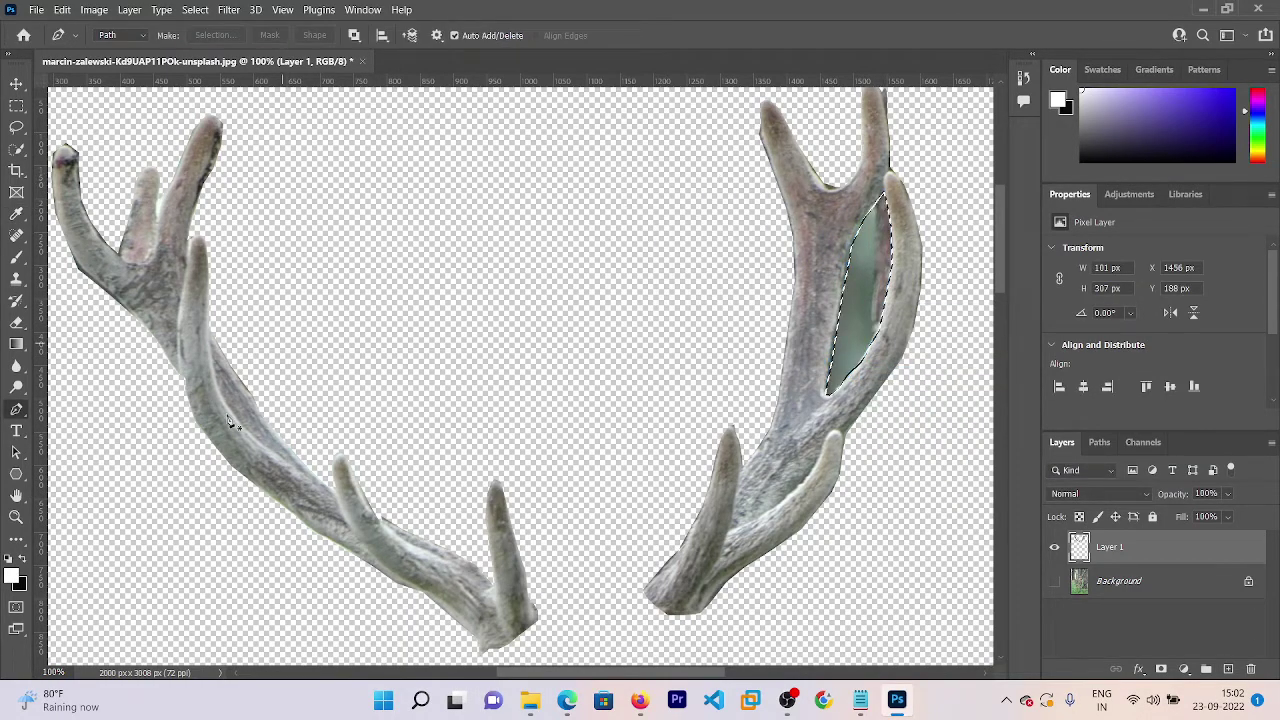
left_click(18, 322)
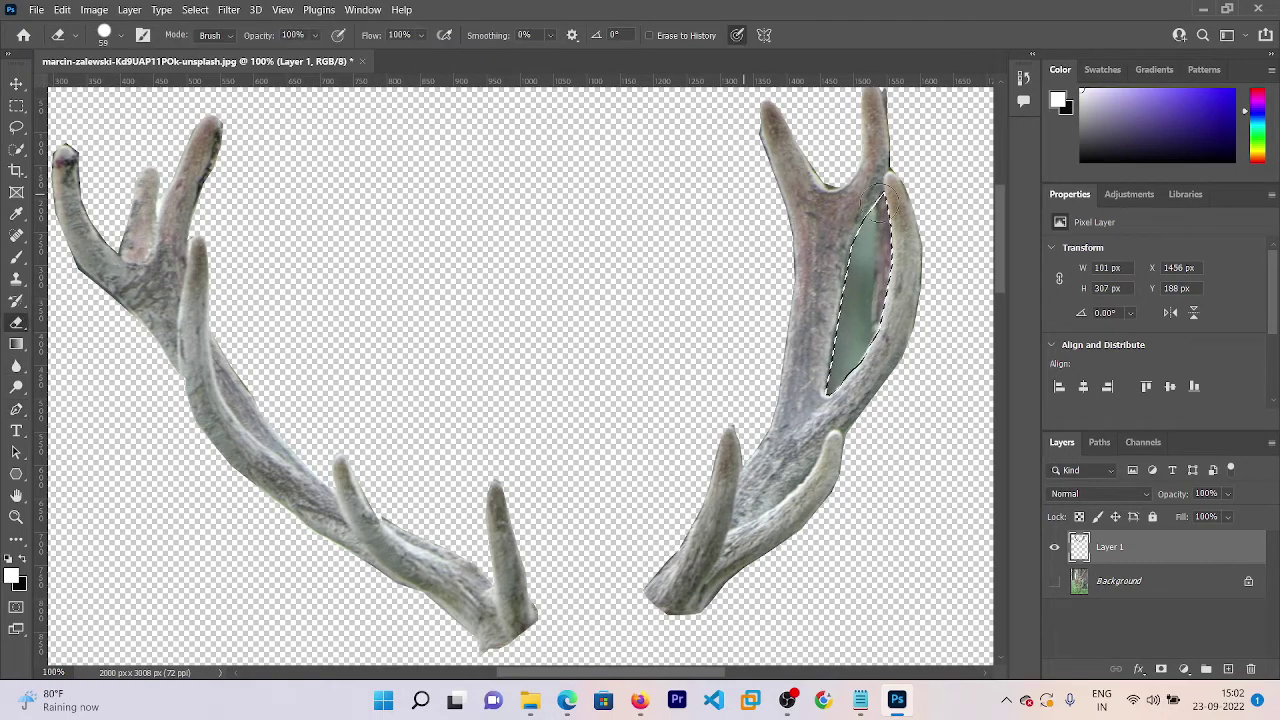
- Erase the green patch, copy the selected gap to a new Layer 2, and deselect
left_click_drag(896, 261, 828, 398)
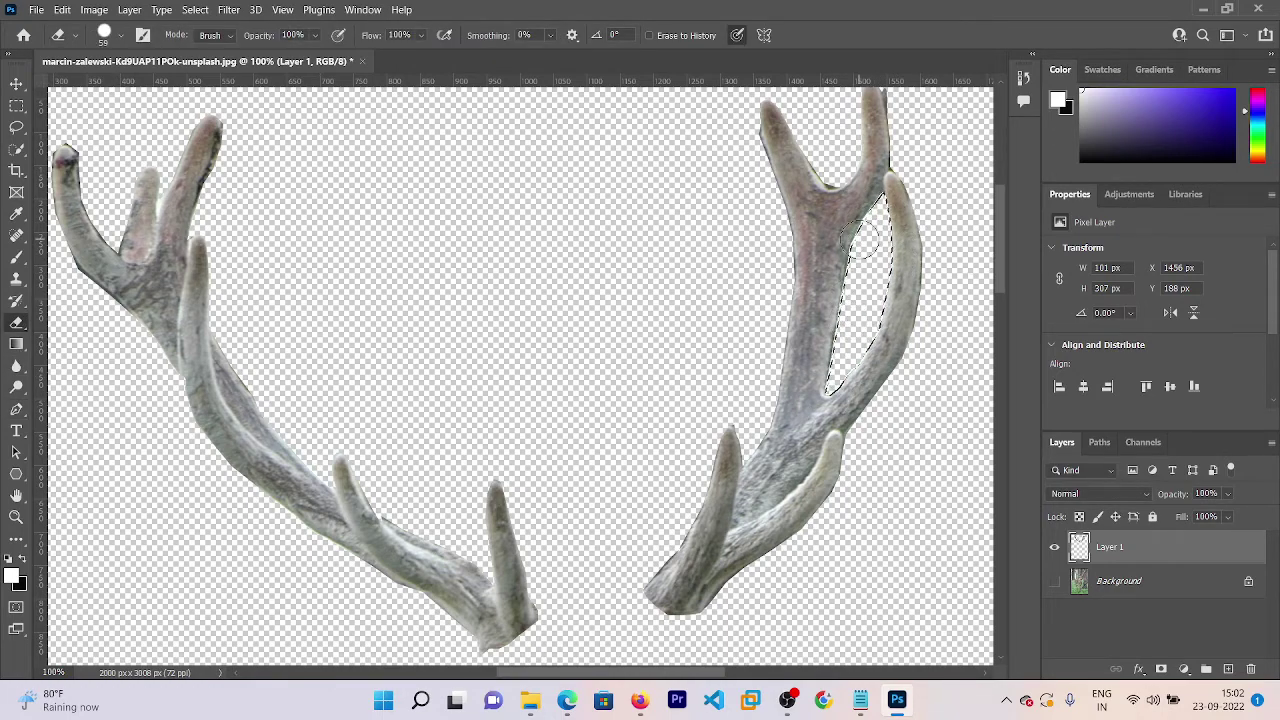
key("0")
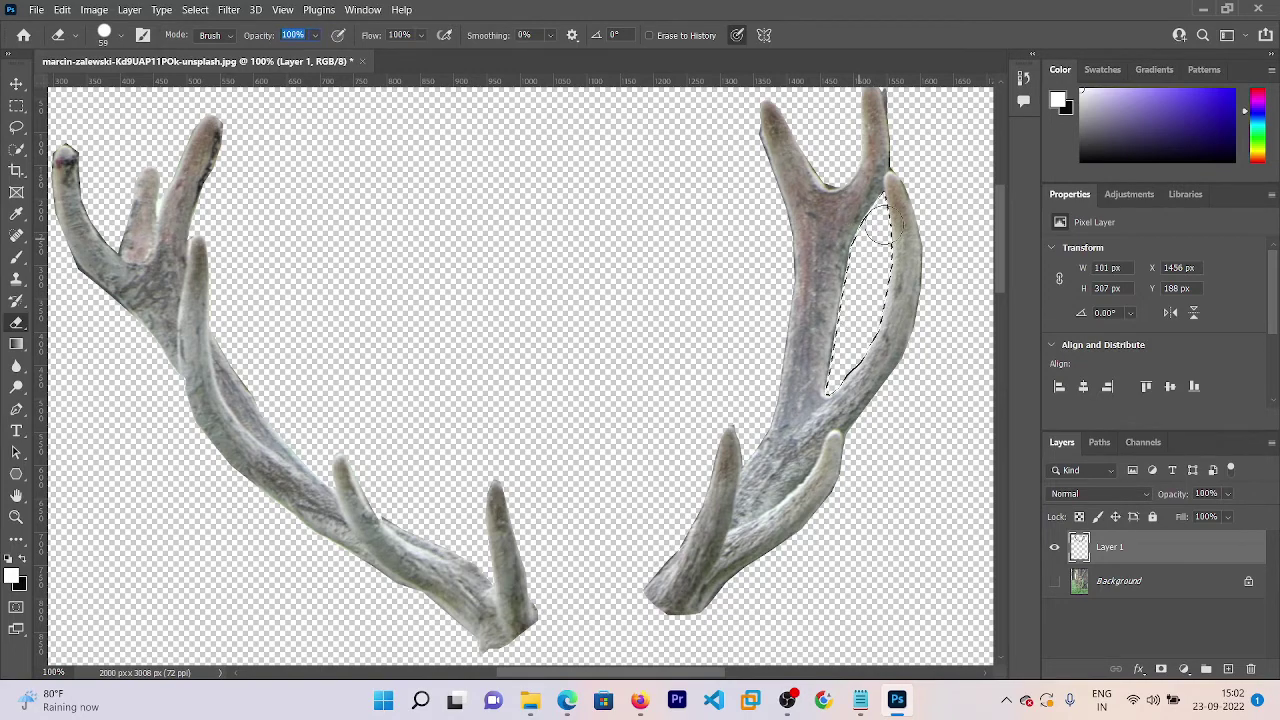
key("ctrl+j")
key("ctrl+d")
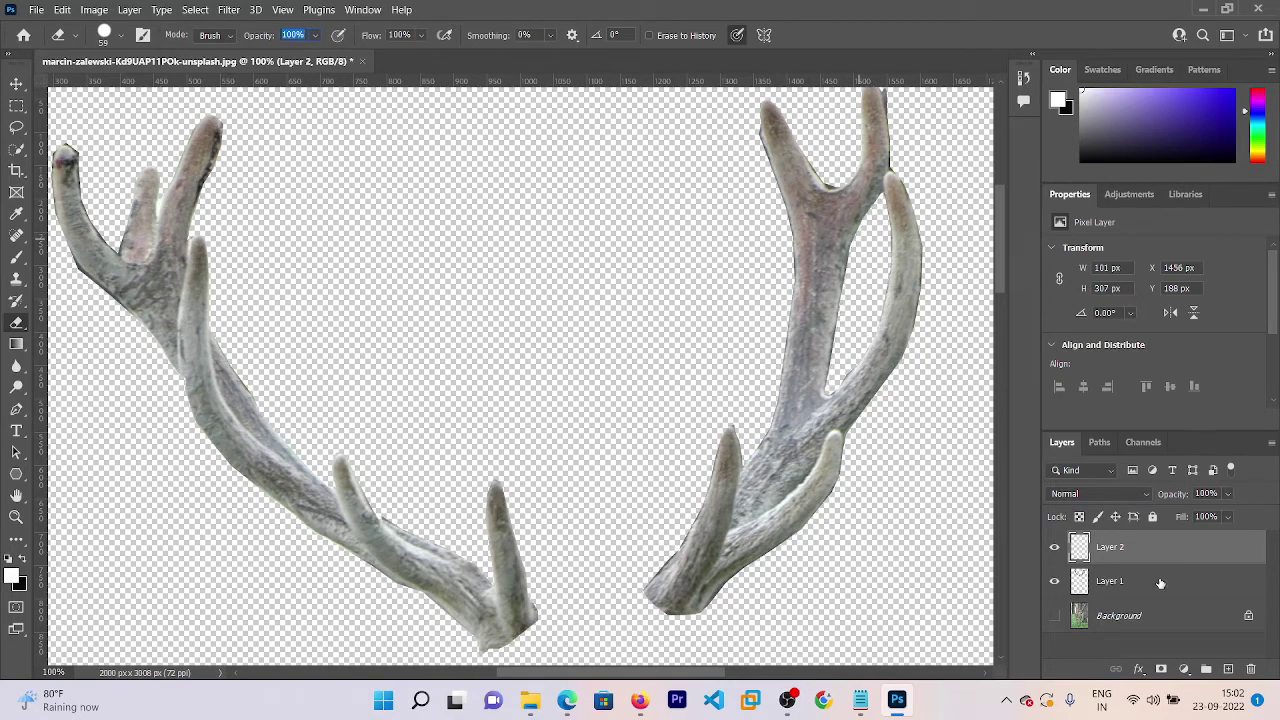
- Toggle Layer 1 and Layer 2 visibility and dismiss the opacity and duplicate-layer errors
left_click(1052, 581)
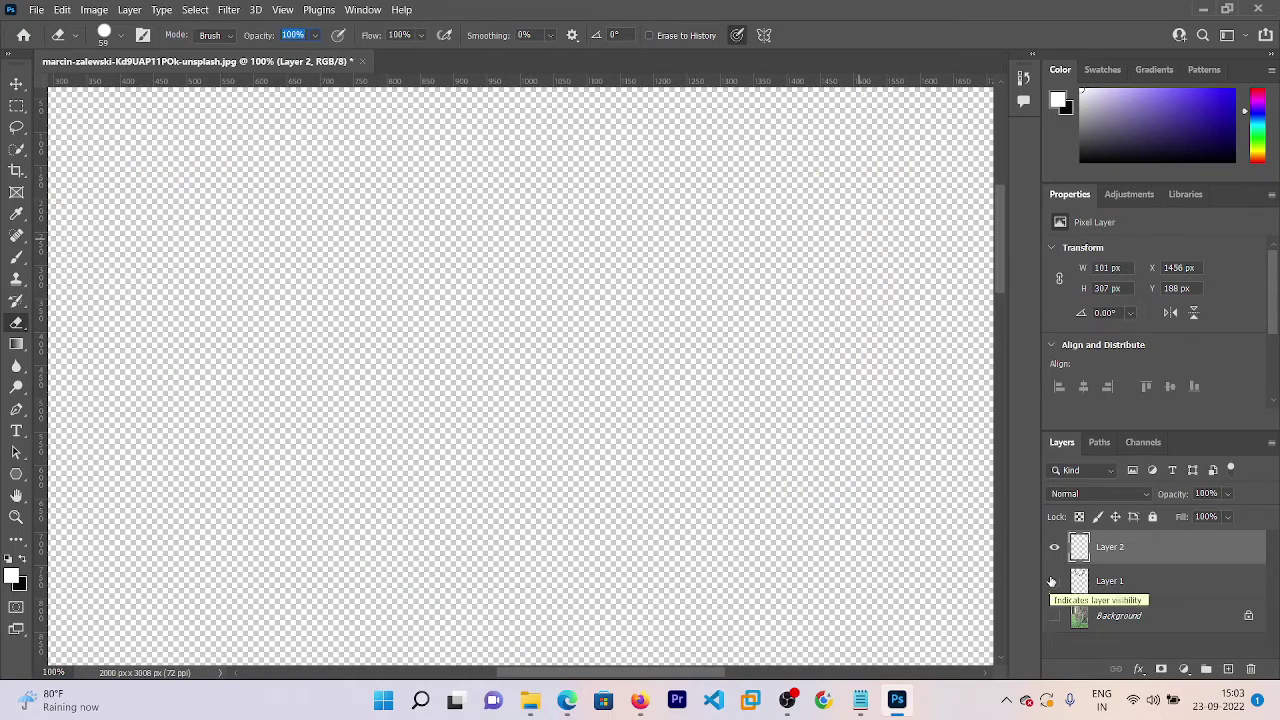
left_click(1055, 547)
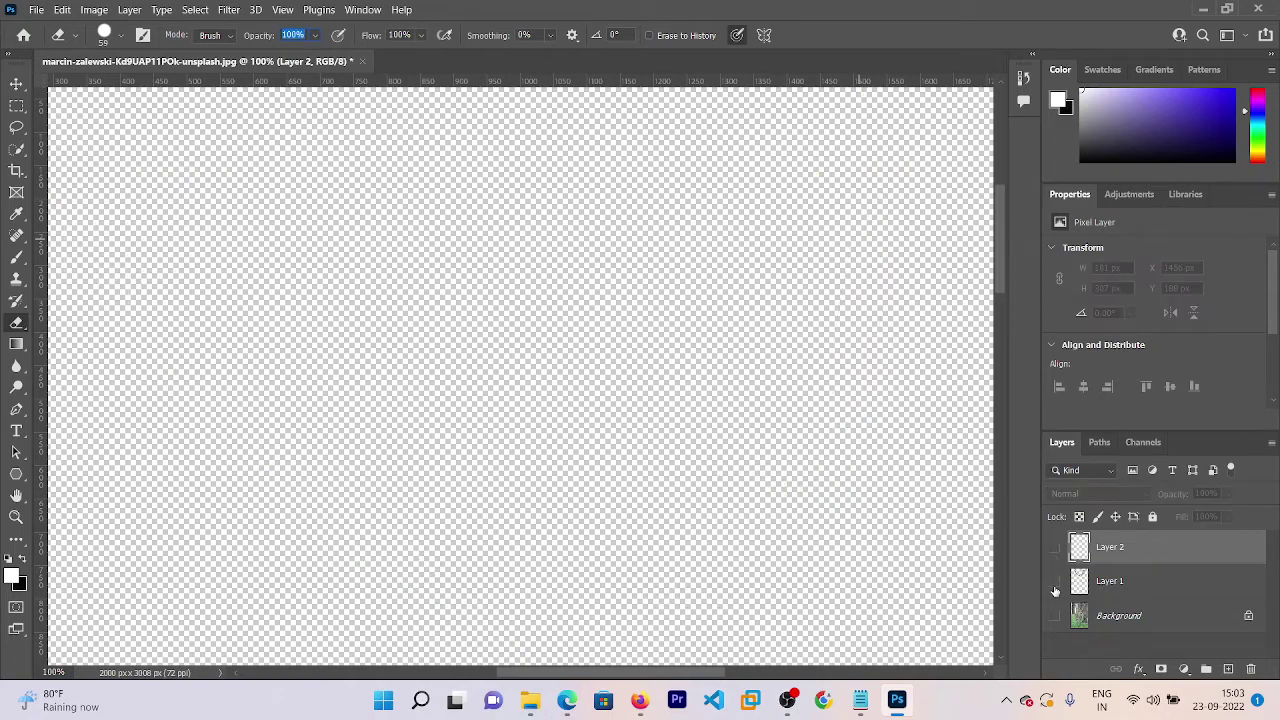
left_click(1054, 583)
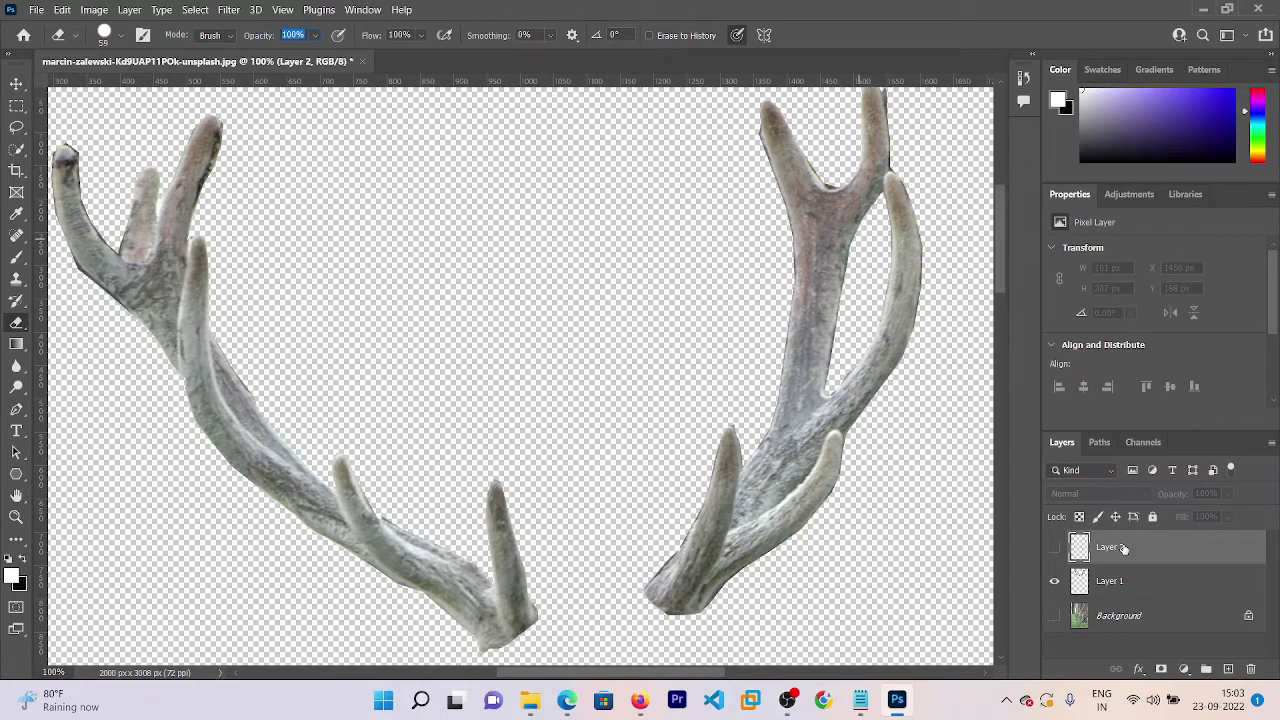
key("BackSpace")
key("Return")
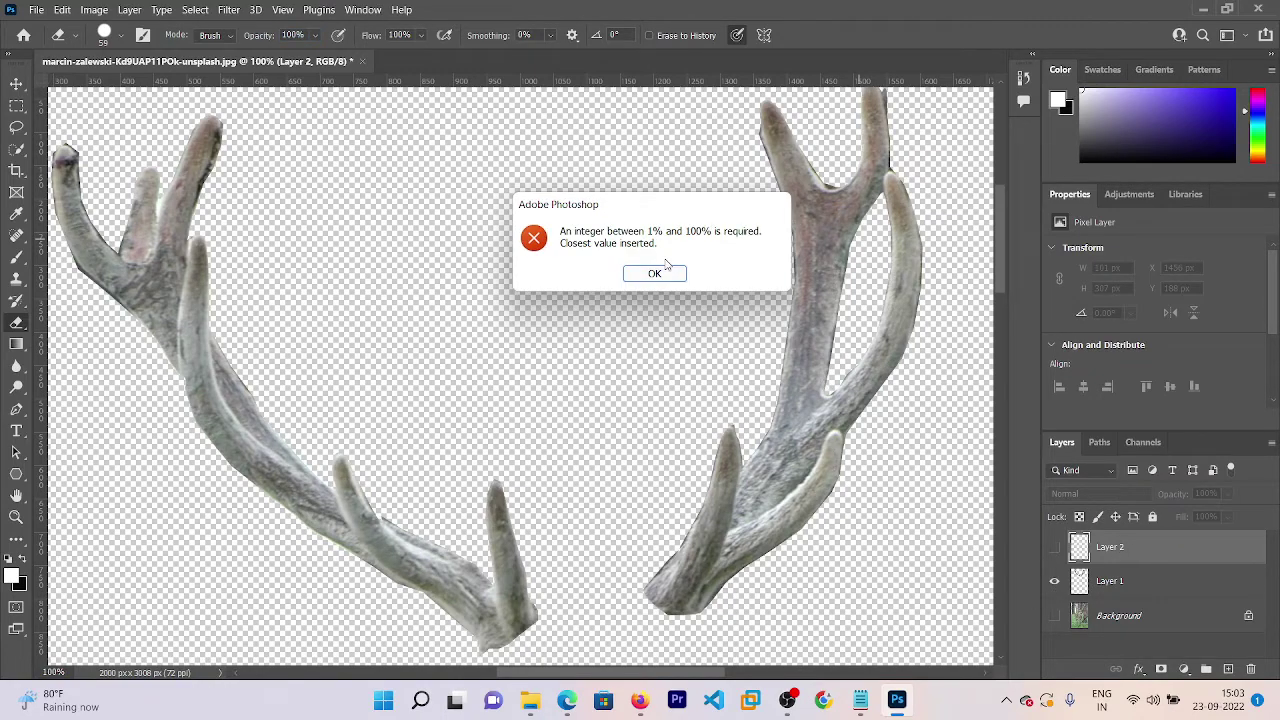
left_click(673, 274)
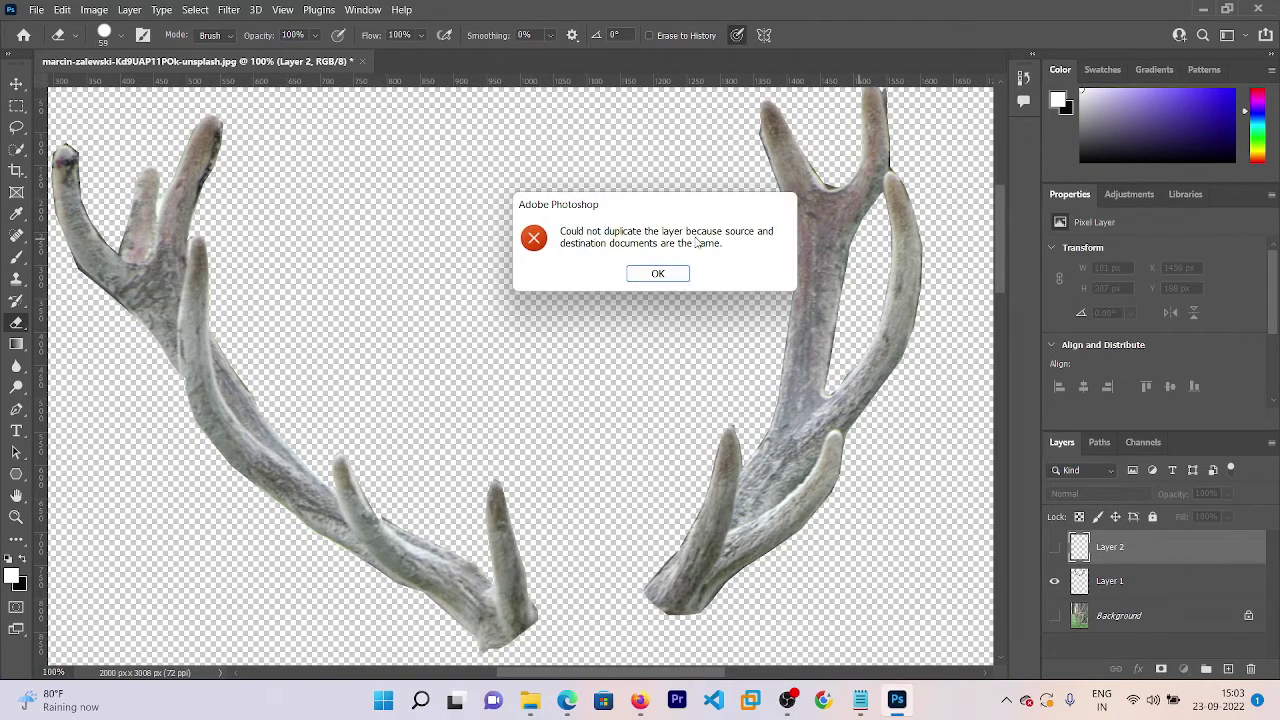
left_click(666, 276)
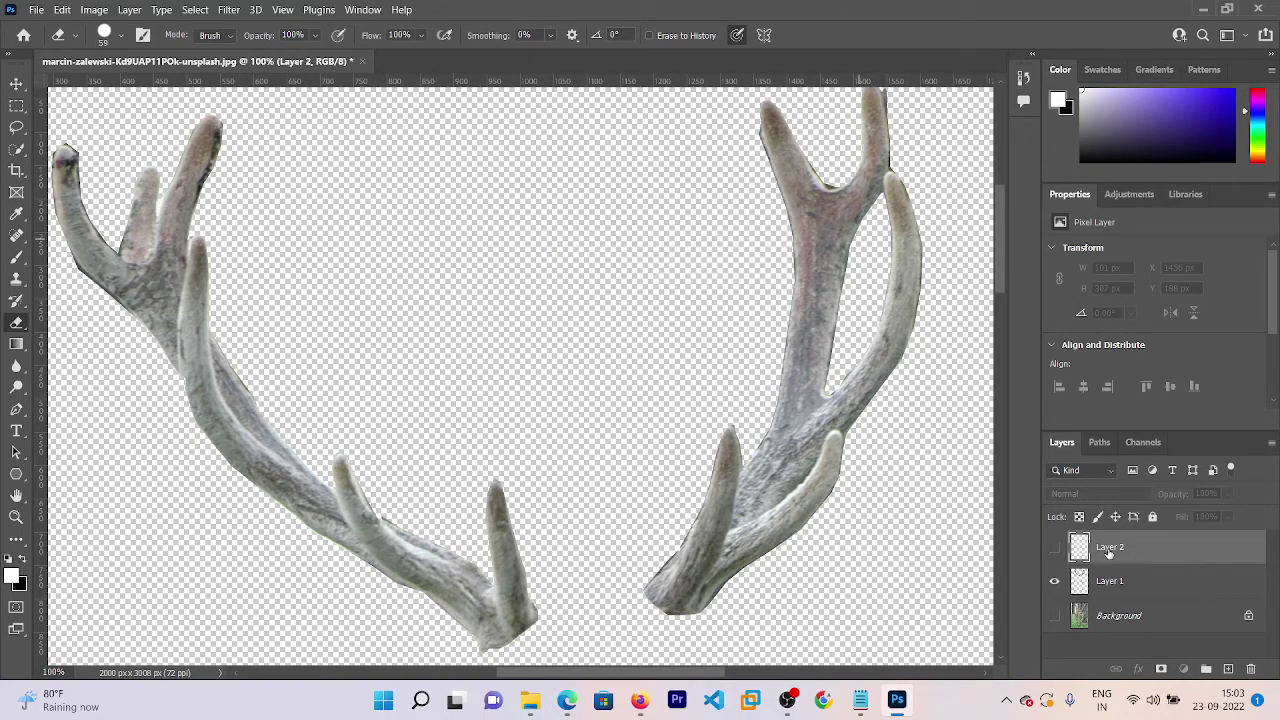
- Show Layer 2, select Layer 1, zoom out, and turn on the Background deer photo
left_click(1054, 547)
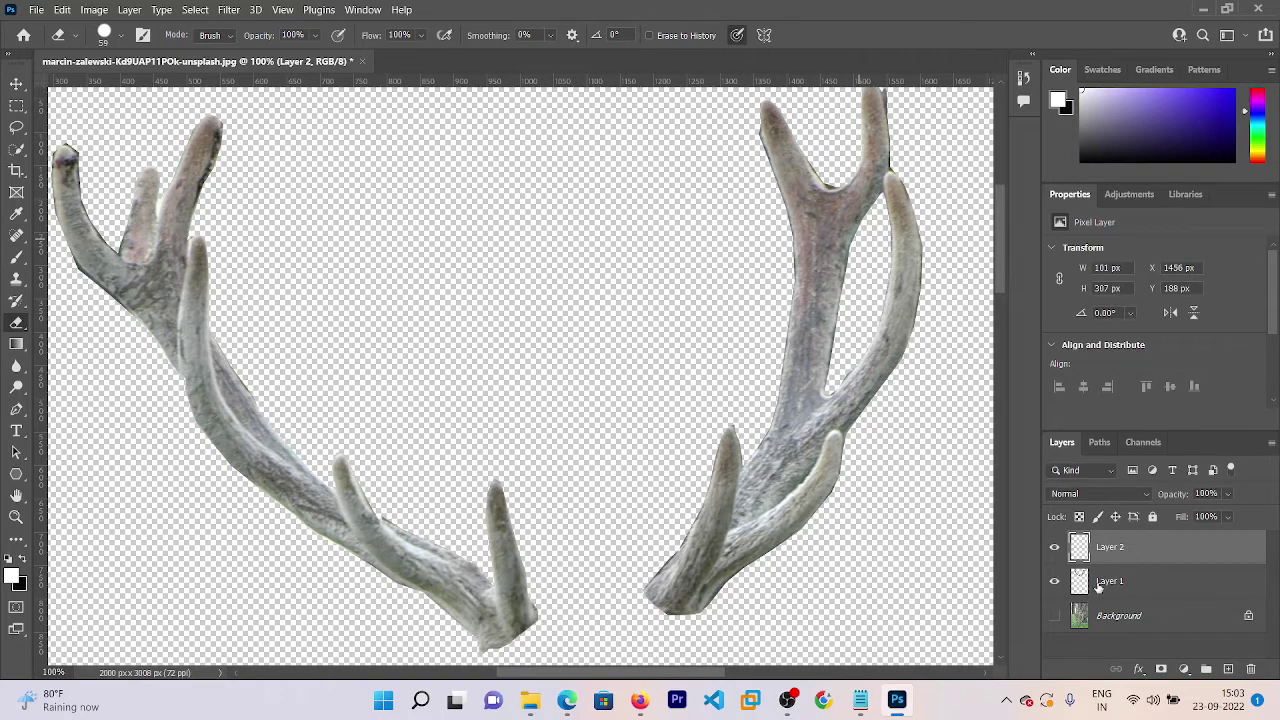
left_click(1100, 583)
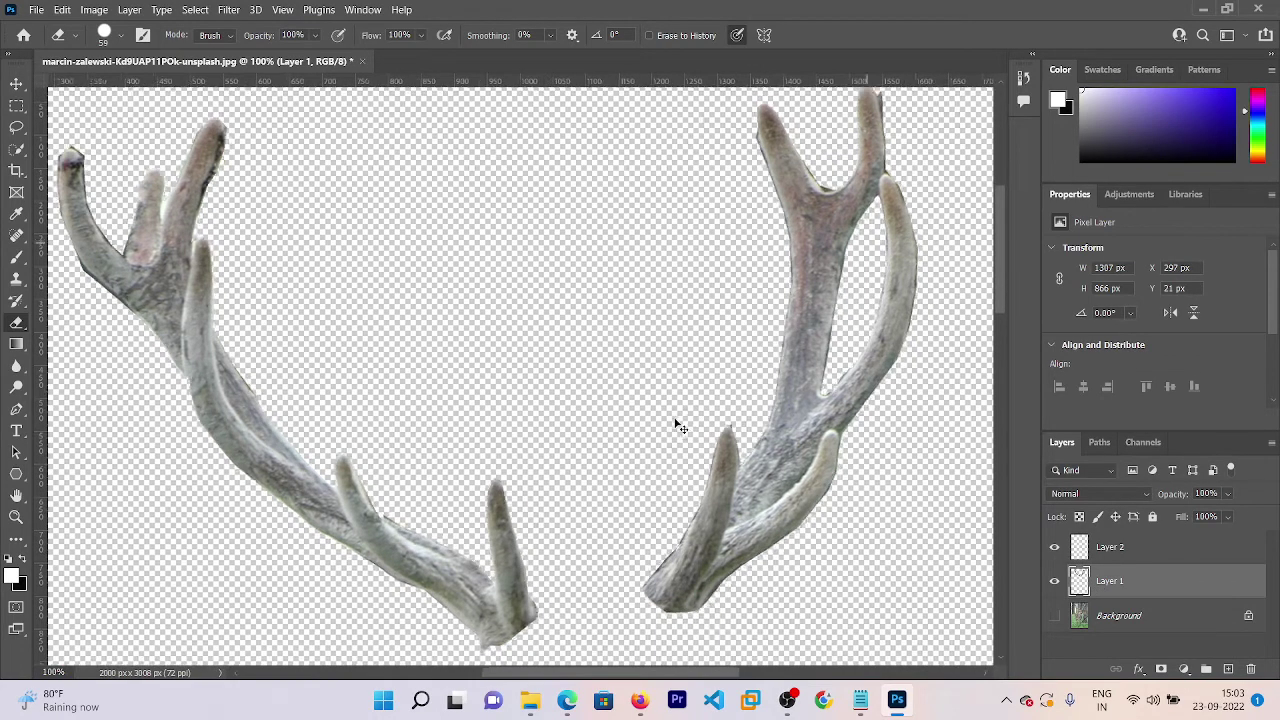
key("ctrl+minus")
key("ctrl+minus")
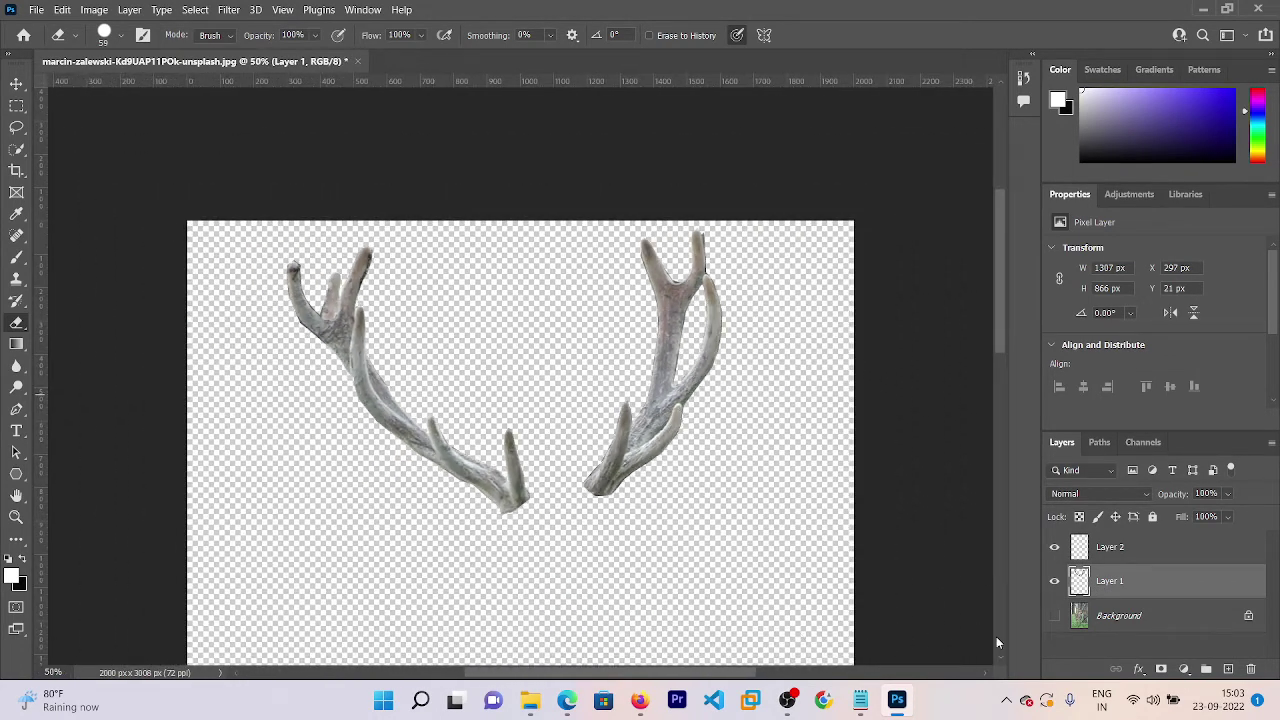
left_click(1054, 616)
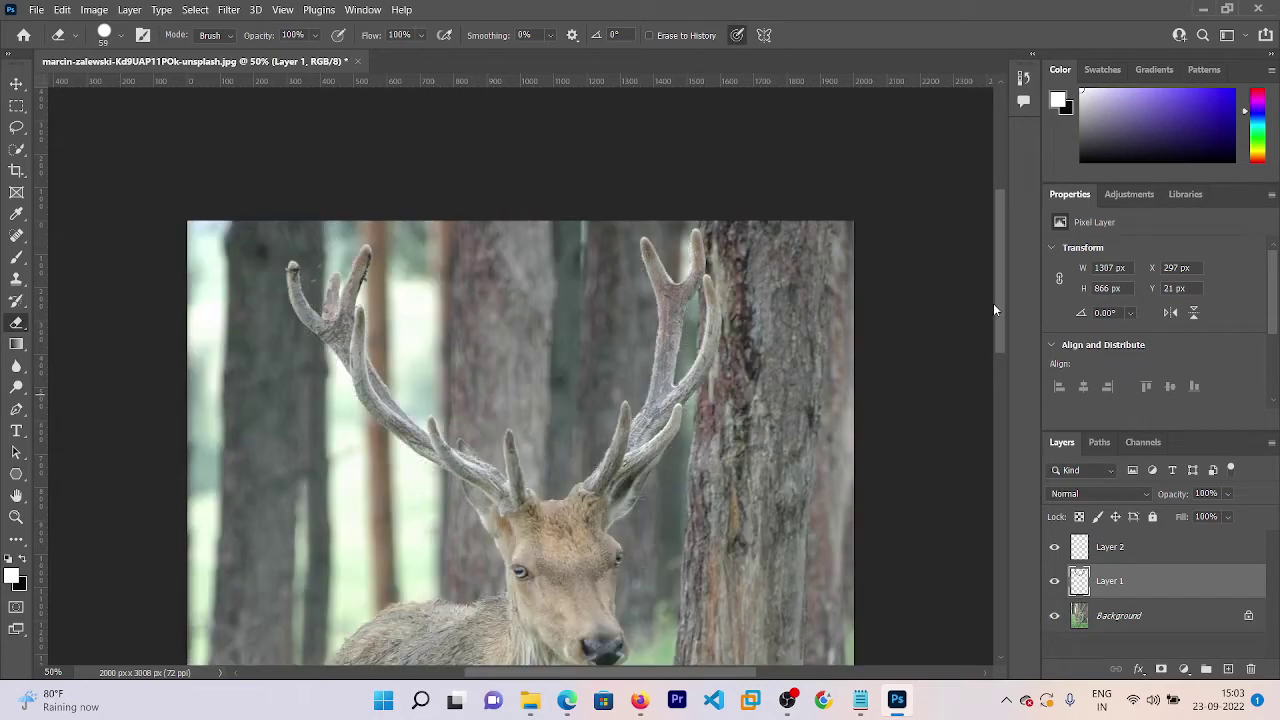
- Apply a 5-pixel Gaussian Blur to the Layer 1 antler cutout
left_click_drag(997, 296, 1008, 342)
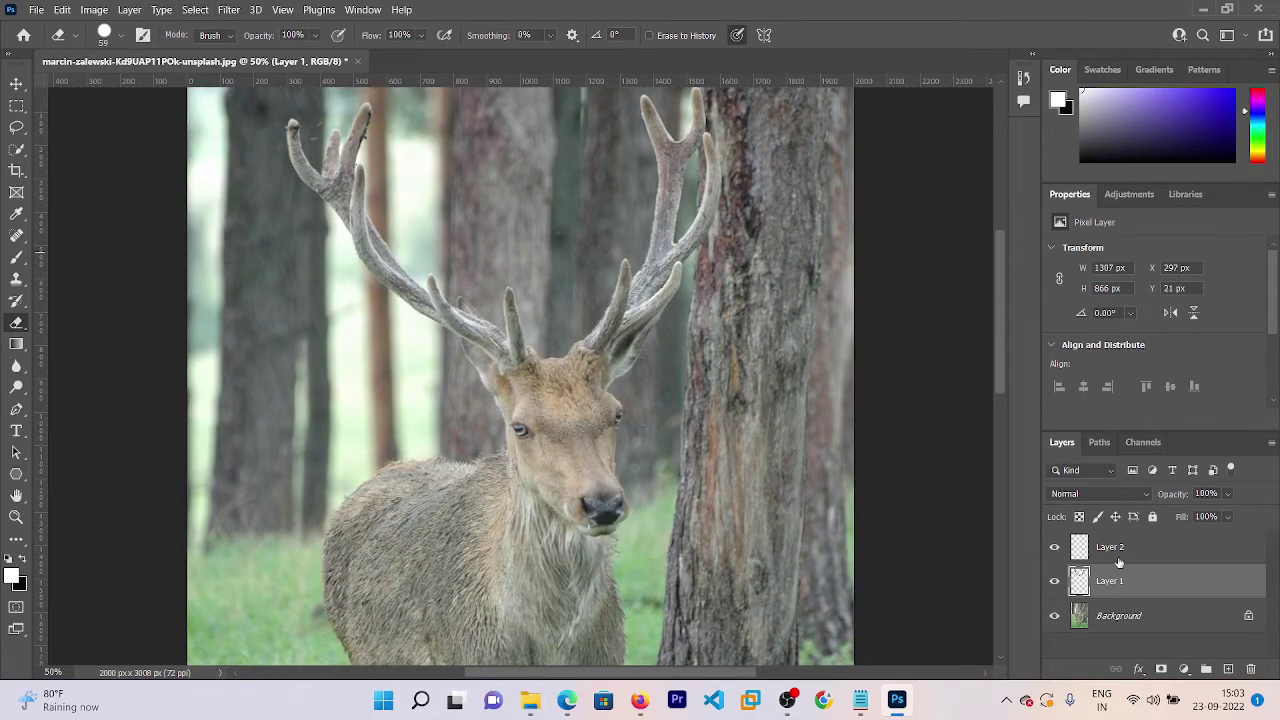
left_click(228, 9)
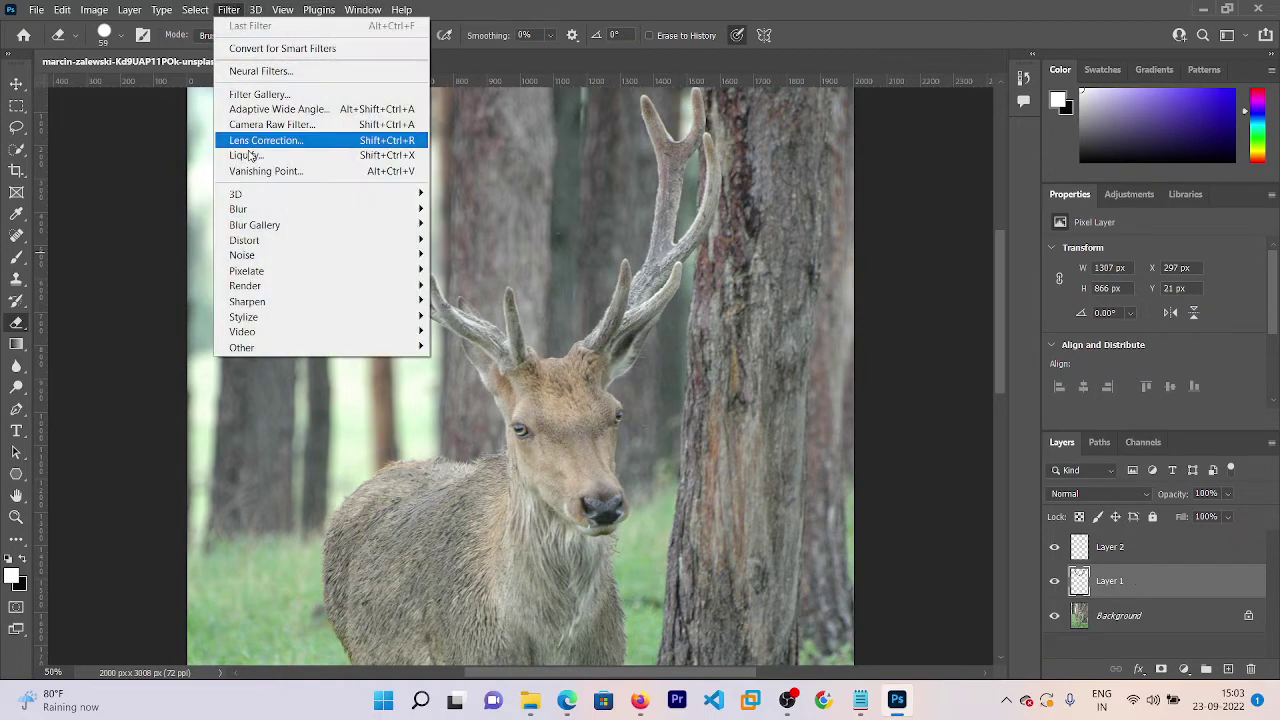
mouse_move(238, 209)
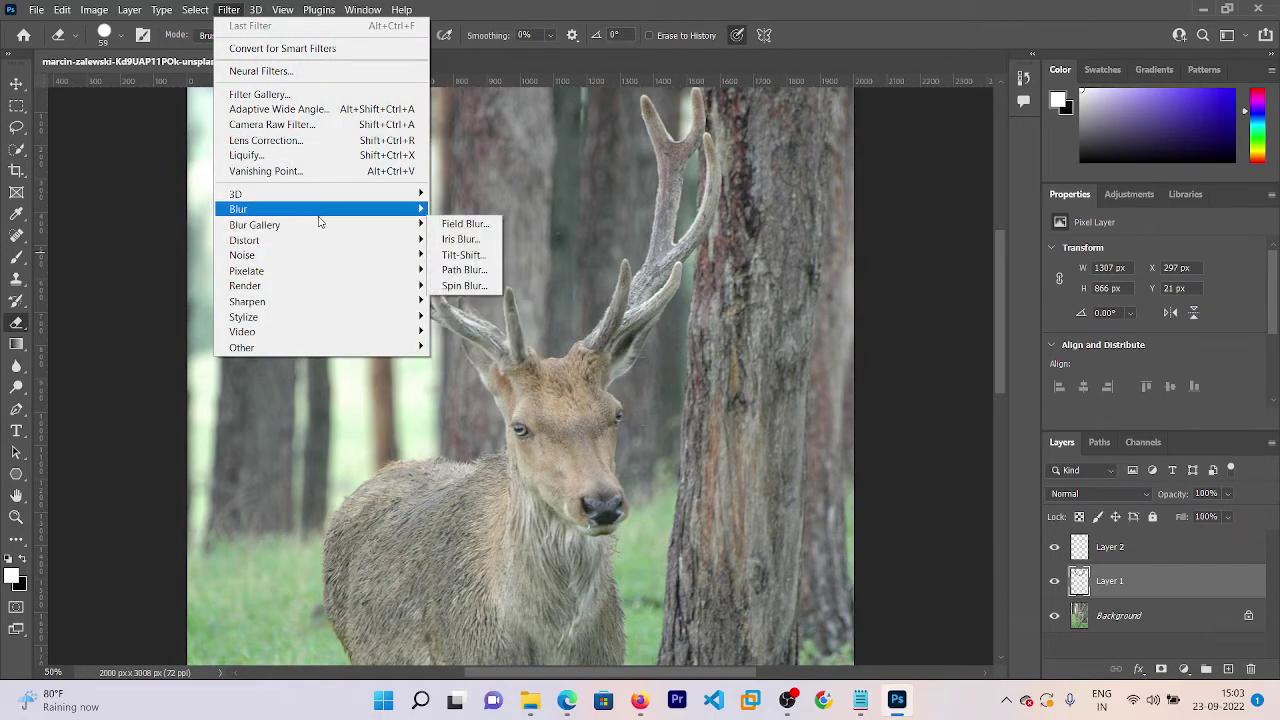
left_click(472, 268)
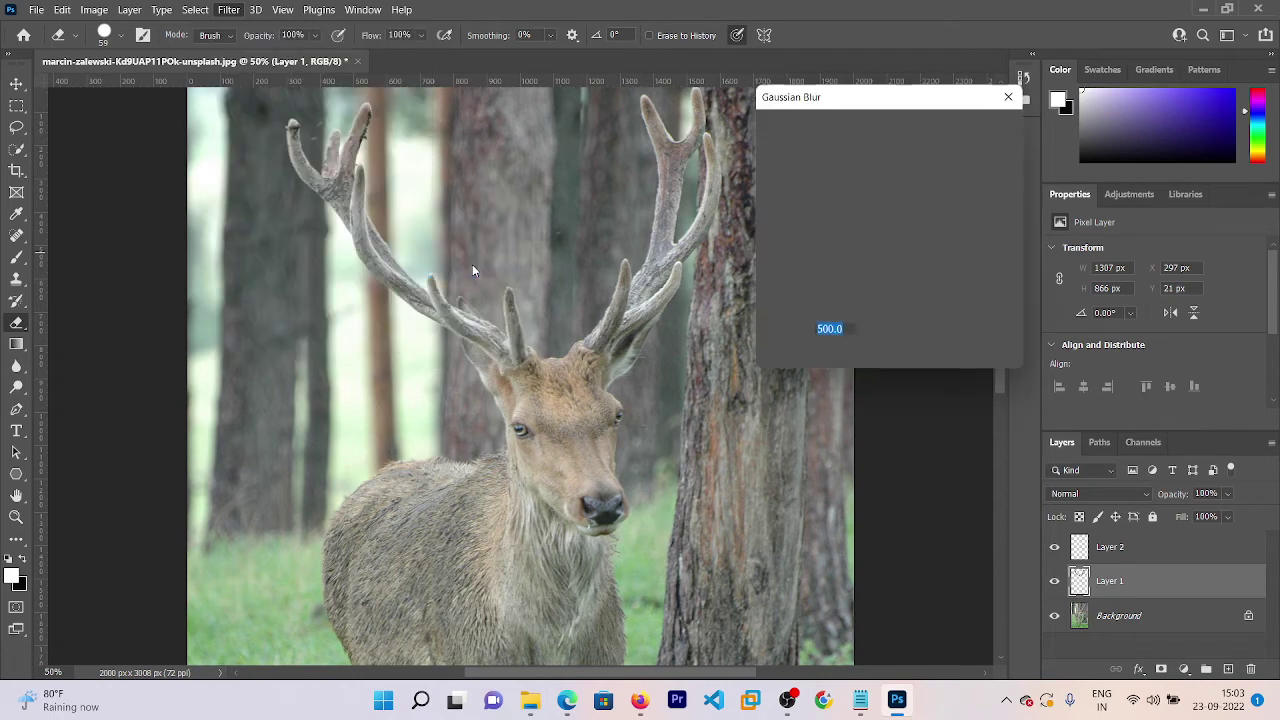
type("1")
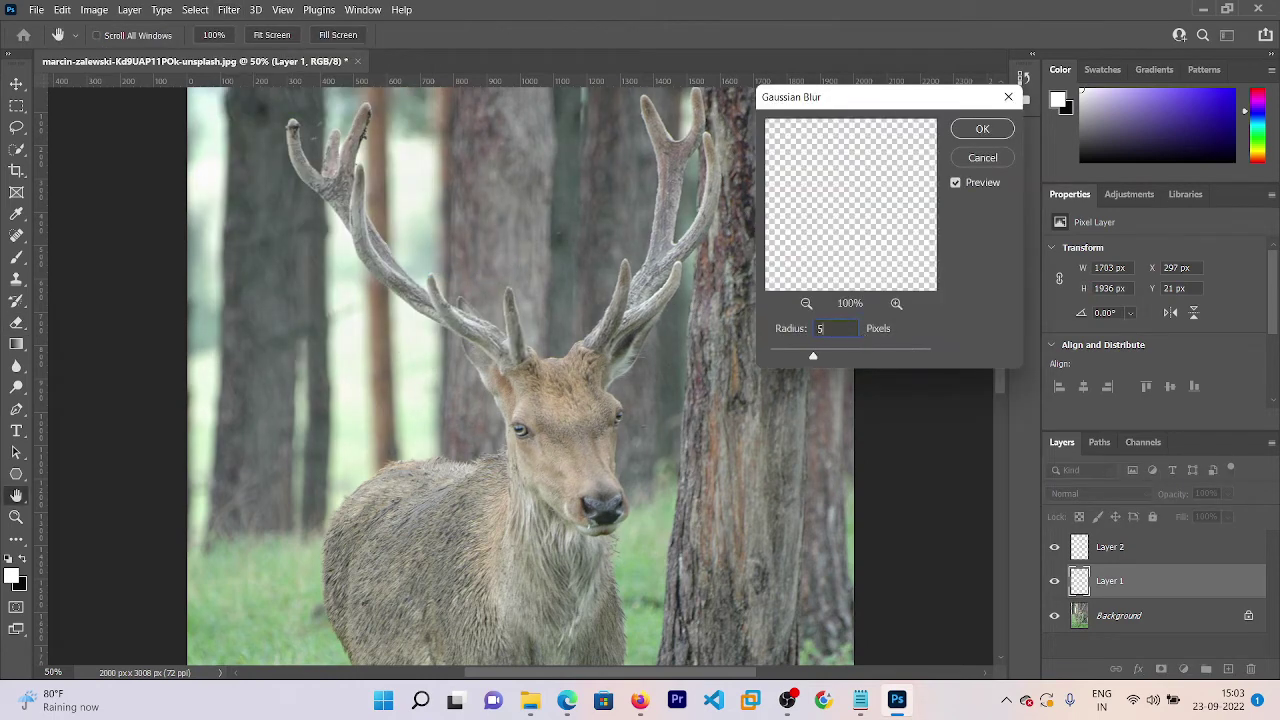
key("Return")
key("e")
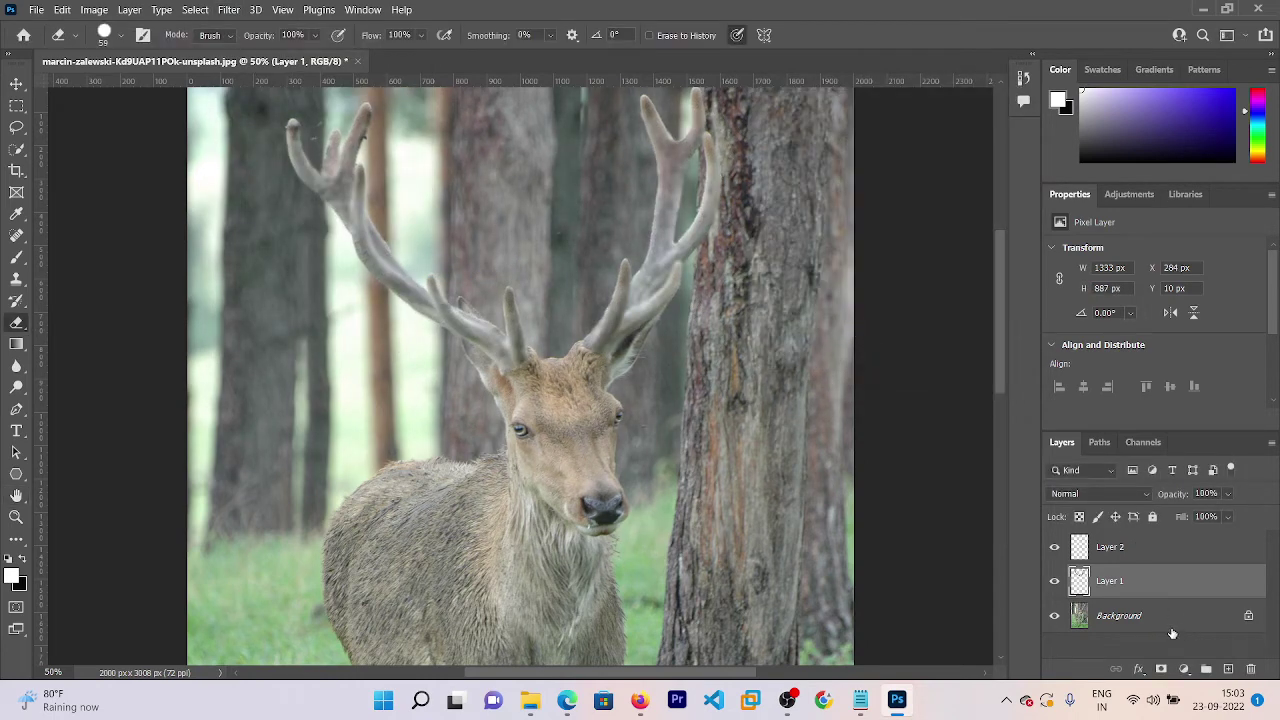
left_click(1170, 620)
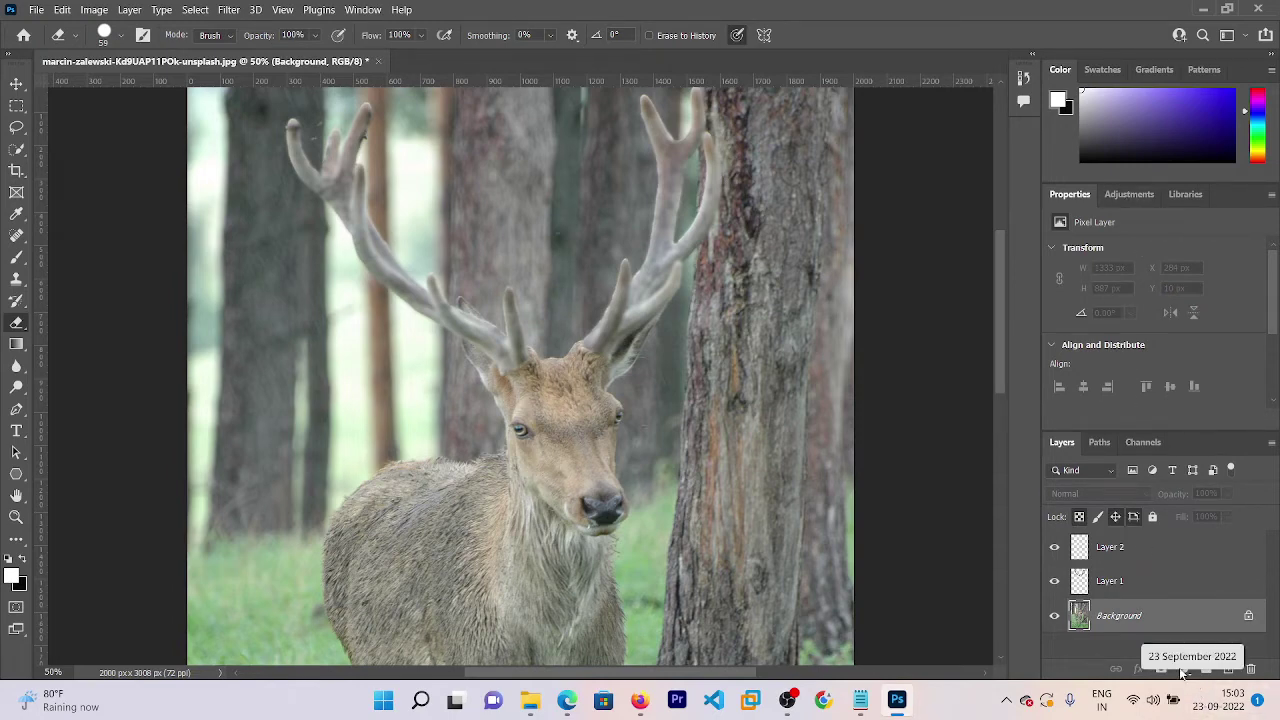
left_click(1118, 643)
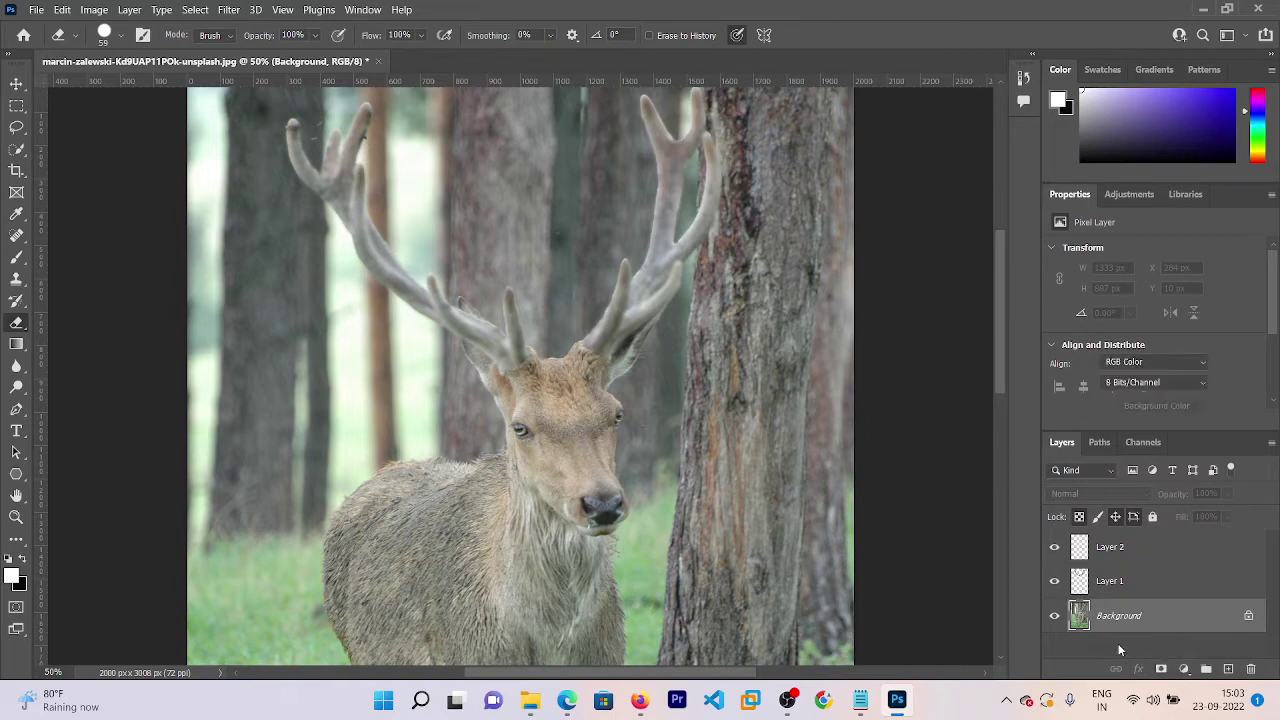
- Replace a trial Color Balance layer with a Color Lookup adjustment using NightFromDay.CUBE above the Background
left_click(1183, 670)
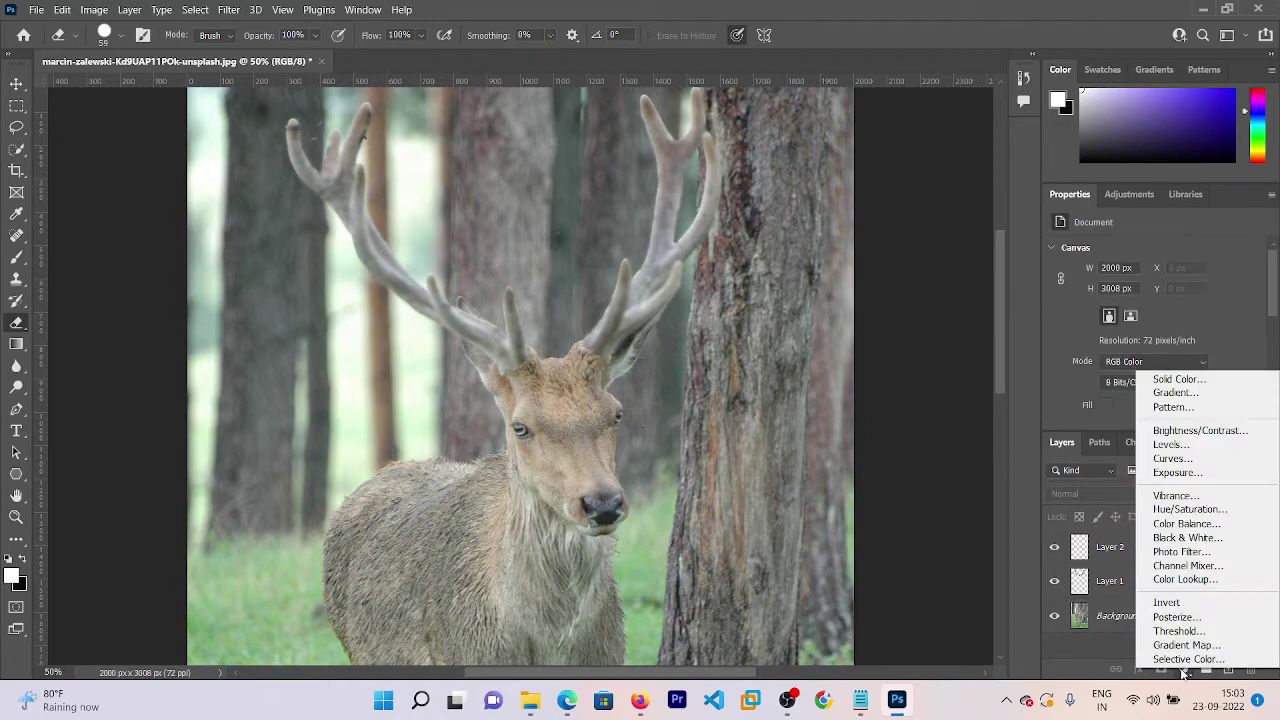
left_click(1178, 525)
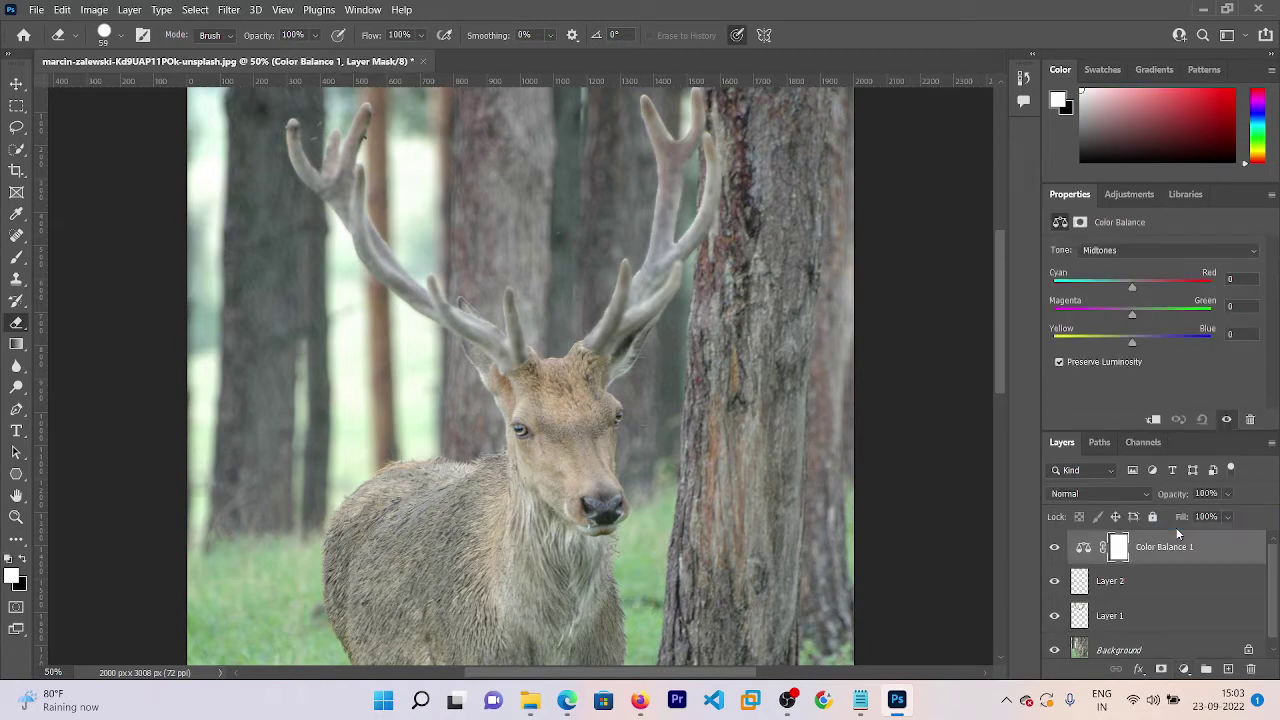
key("ctrl+z")
left_click(1160, 621)
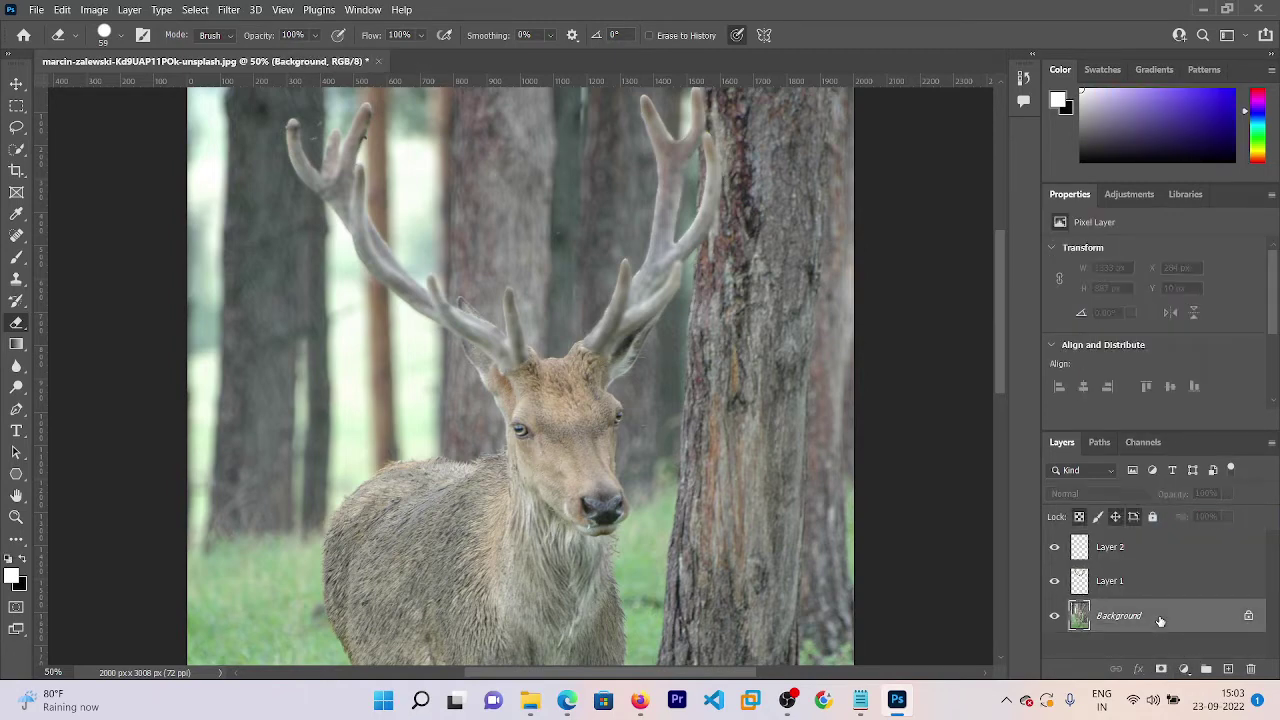
left_click(1184, 668)
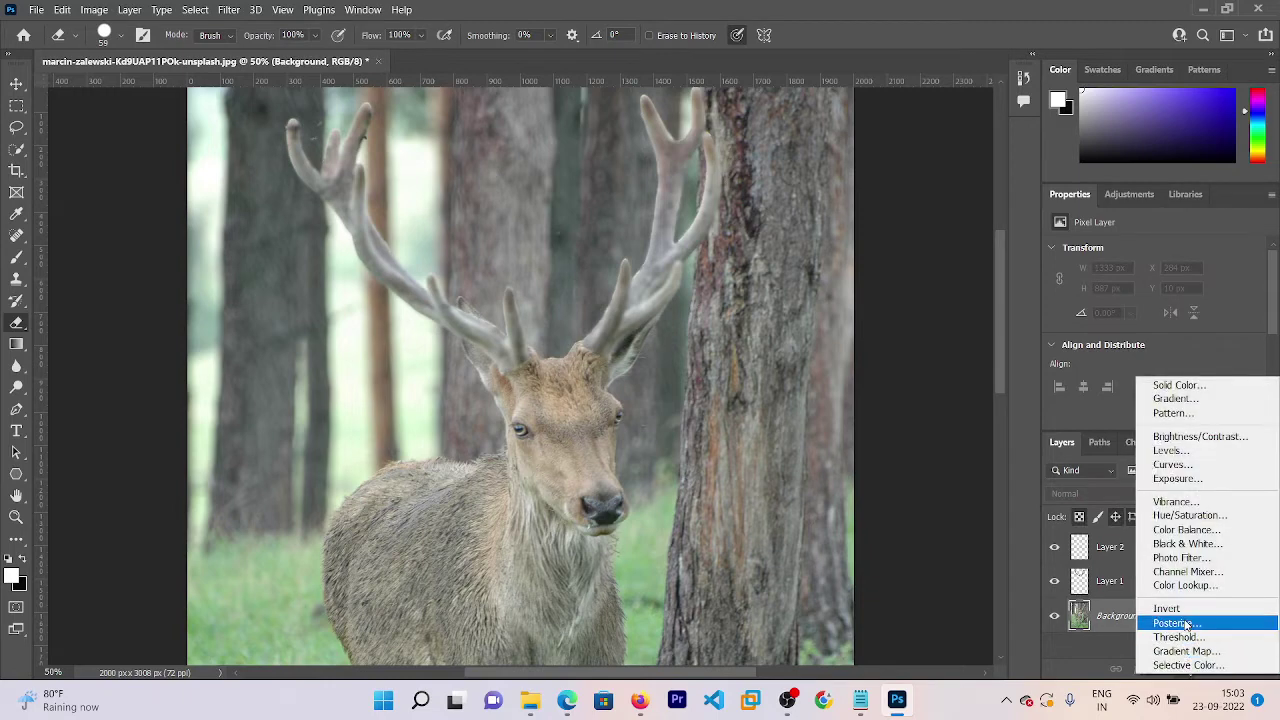
left_click(1181, 585)
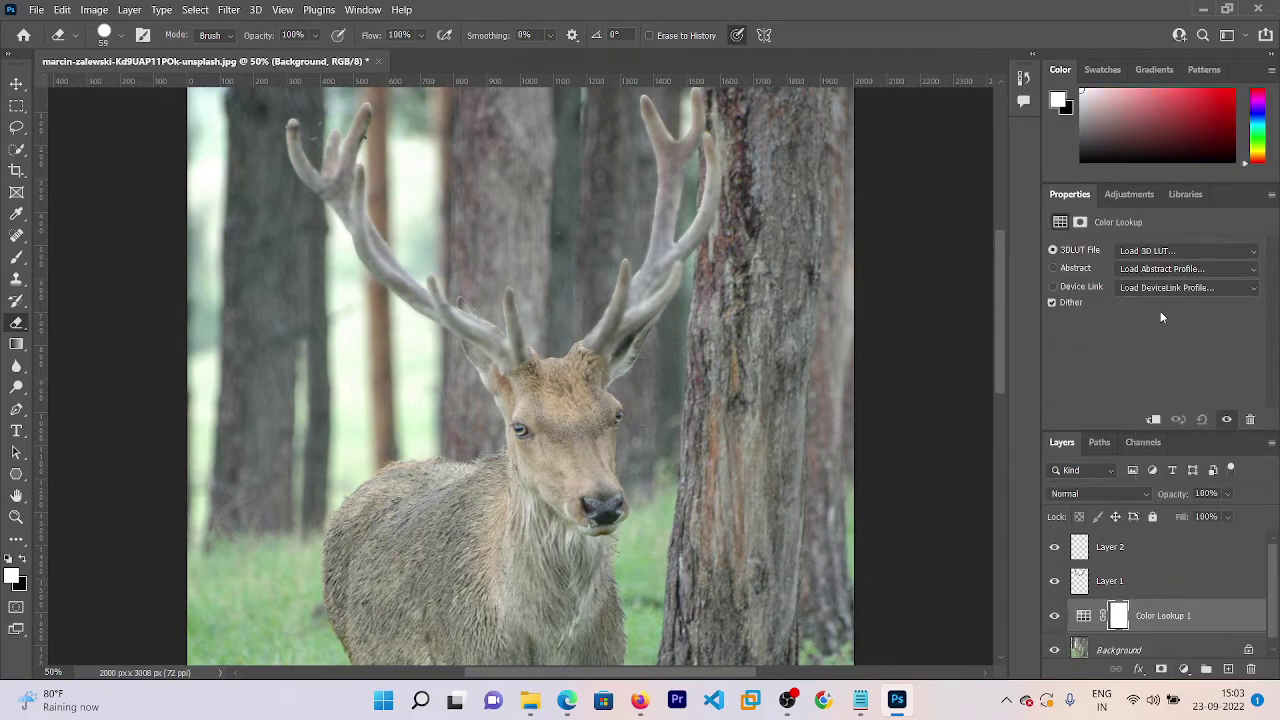
left_click(1157, 253)
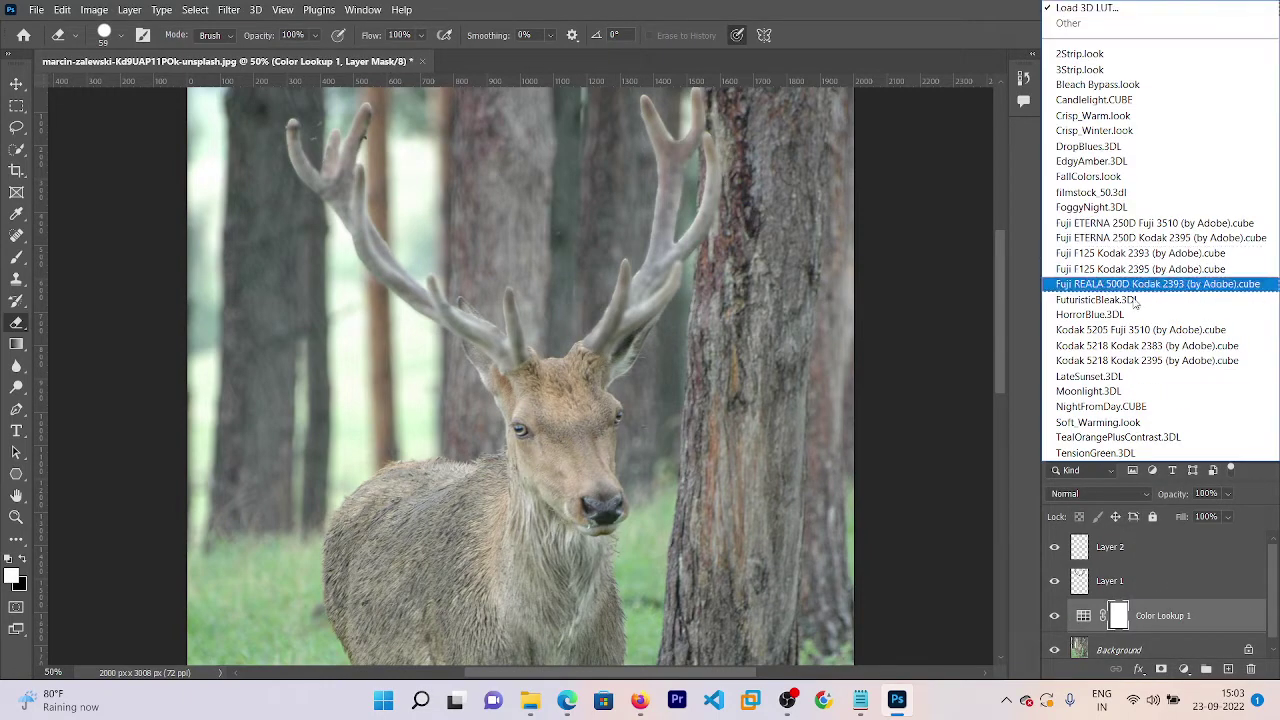
left_click(1097, 407)
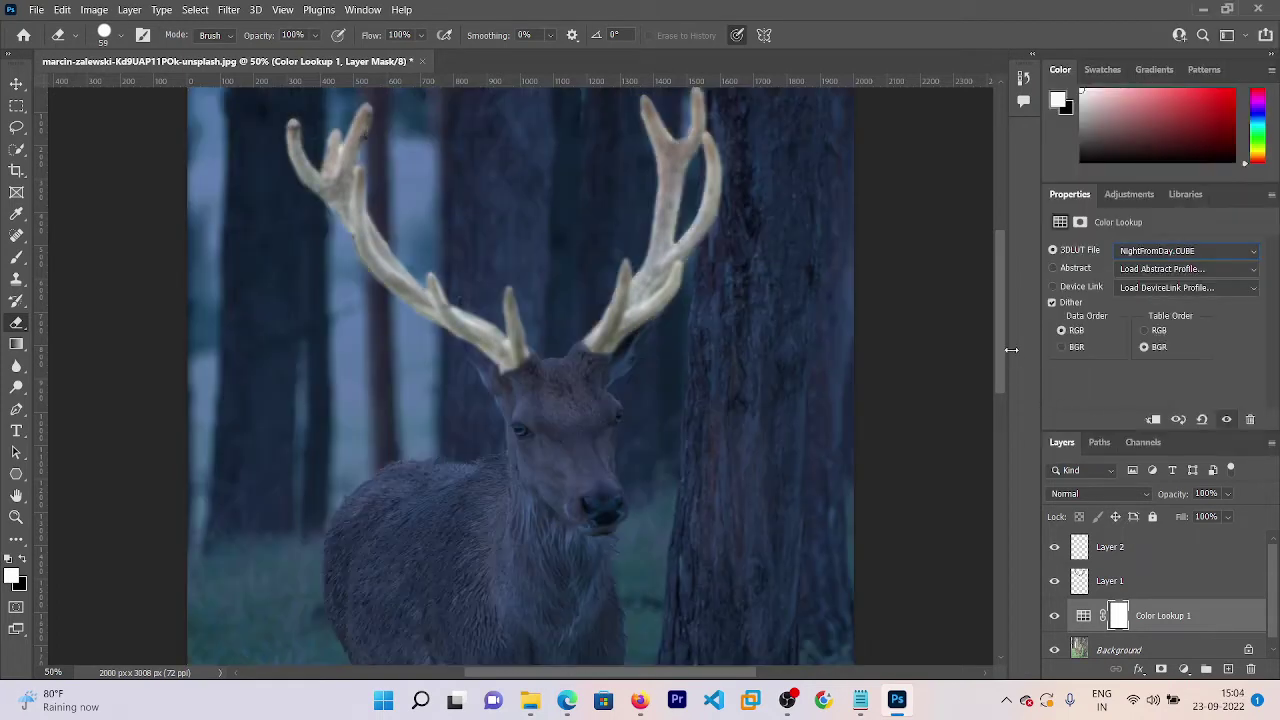
- Zoom out to show the whole deer photo and select Layer 1
mouse_move(1000, 345)
left_mouse_down()
mouse_move(1009, 384)
mouse_move(1005, 336)
left_mouse_up()
key("ctrl+minus")
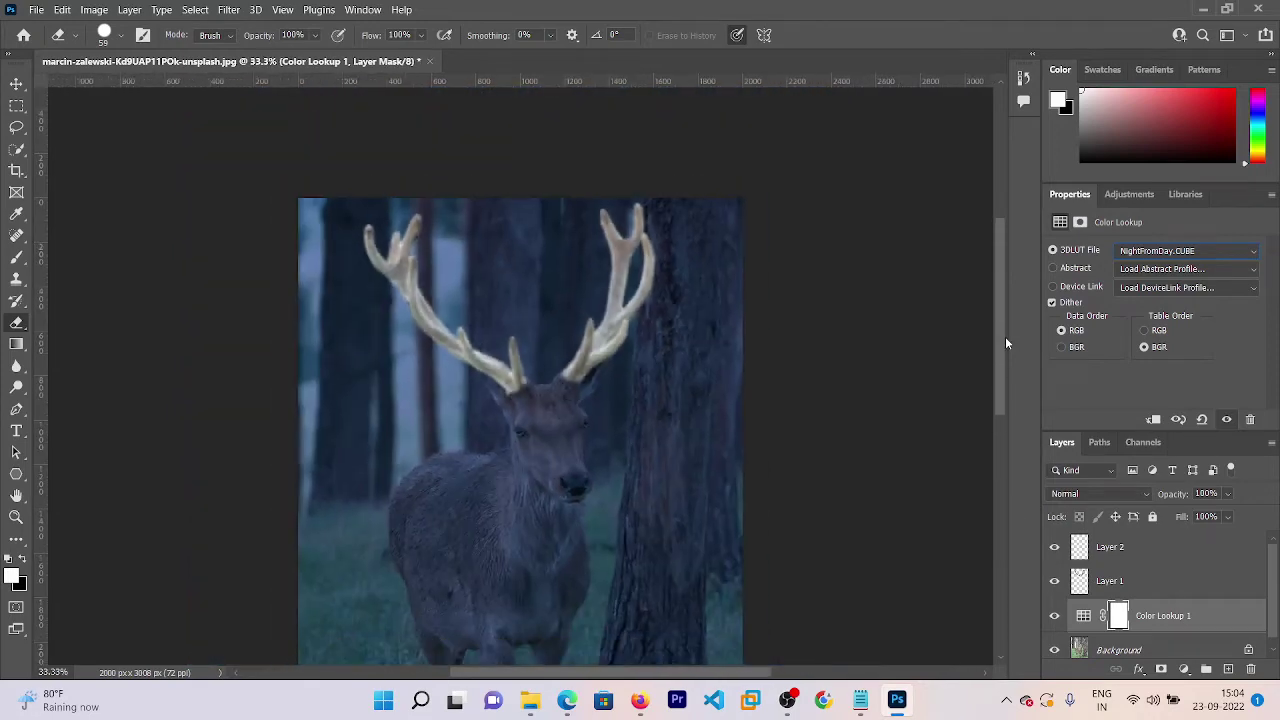
mouse_move(997, 400)
left_mouse_down()
mouse_move(1003, 458)
mouse_move(1002, 434)
left_mouse_up()
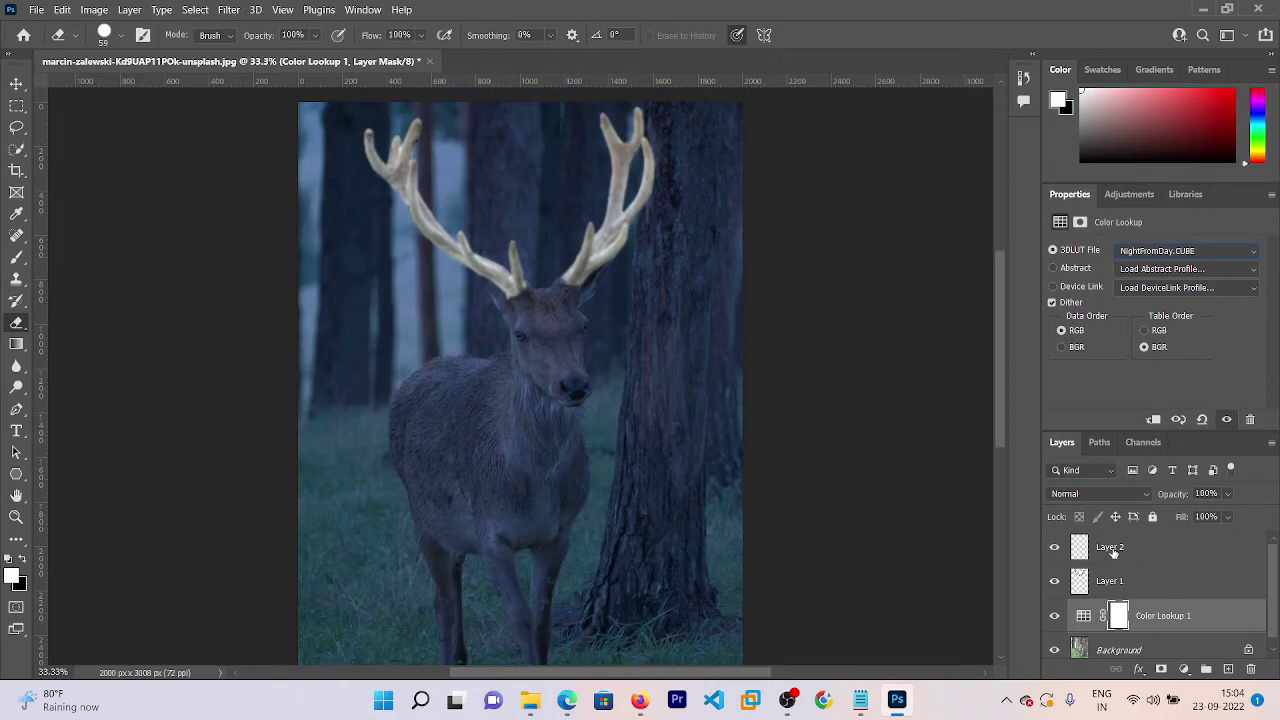
left_click(1180, 585)
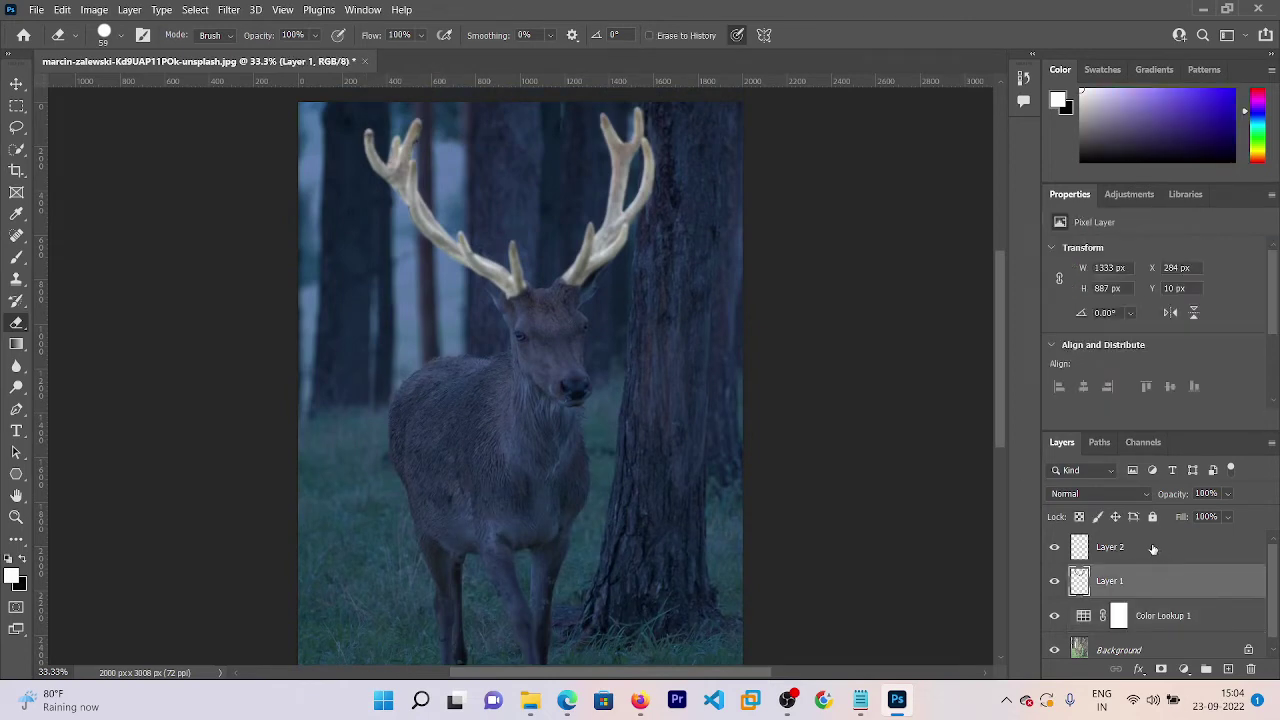
- Delete Layer 2, duplicate Layer 1, and convert Layer 1 copy to a smart object
left_click_drag(1153, 549, 1250, 668)
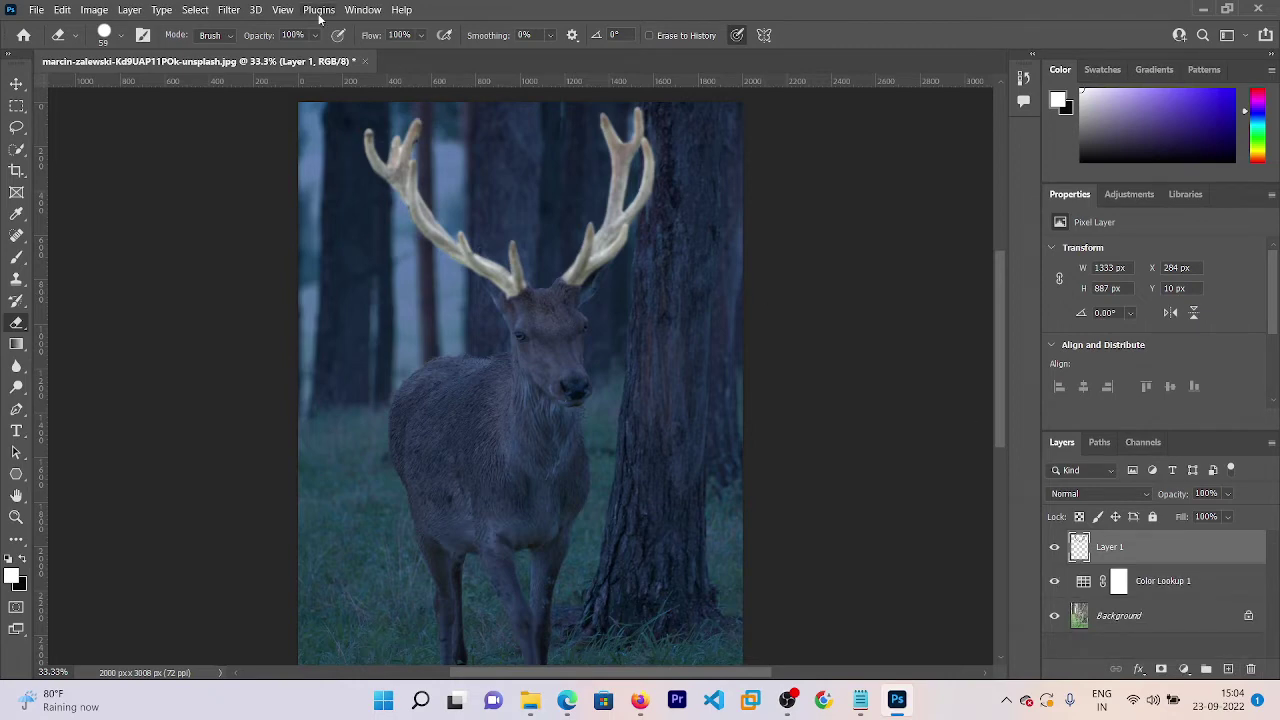
key("ctrl+j")
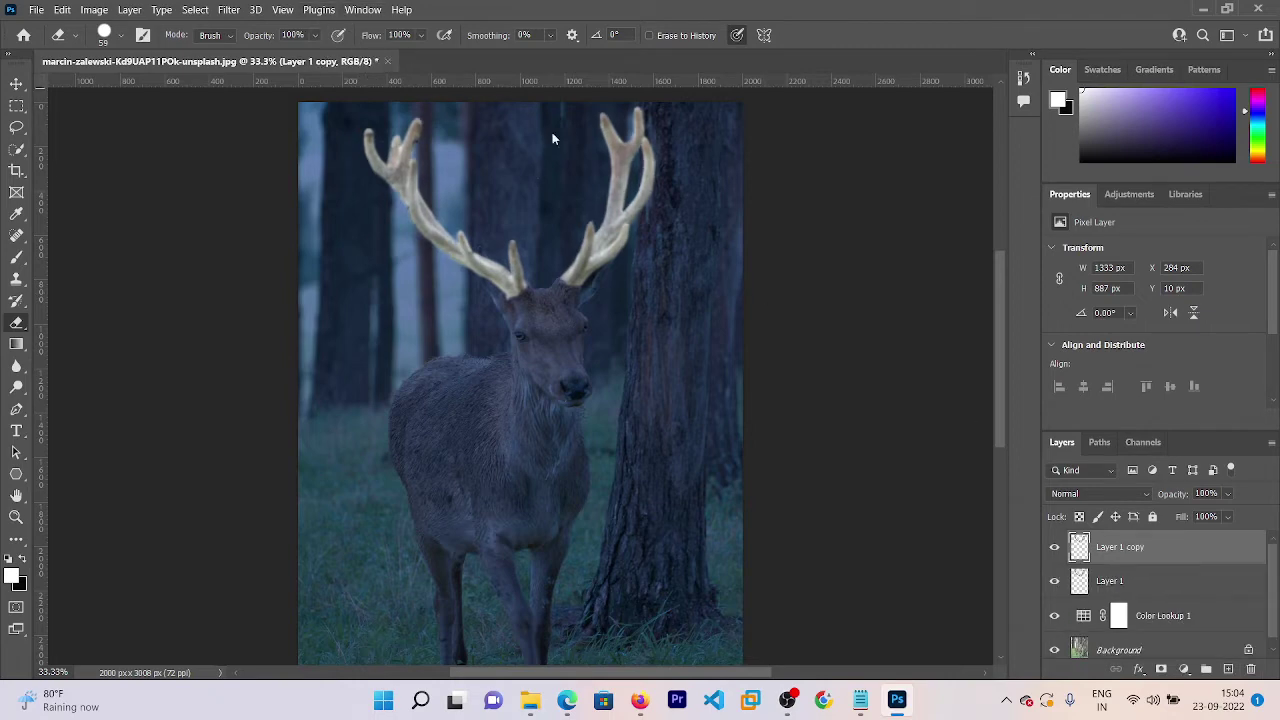
right_click(1121, 549)
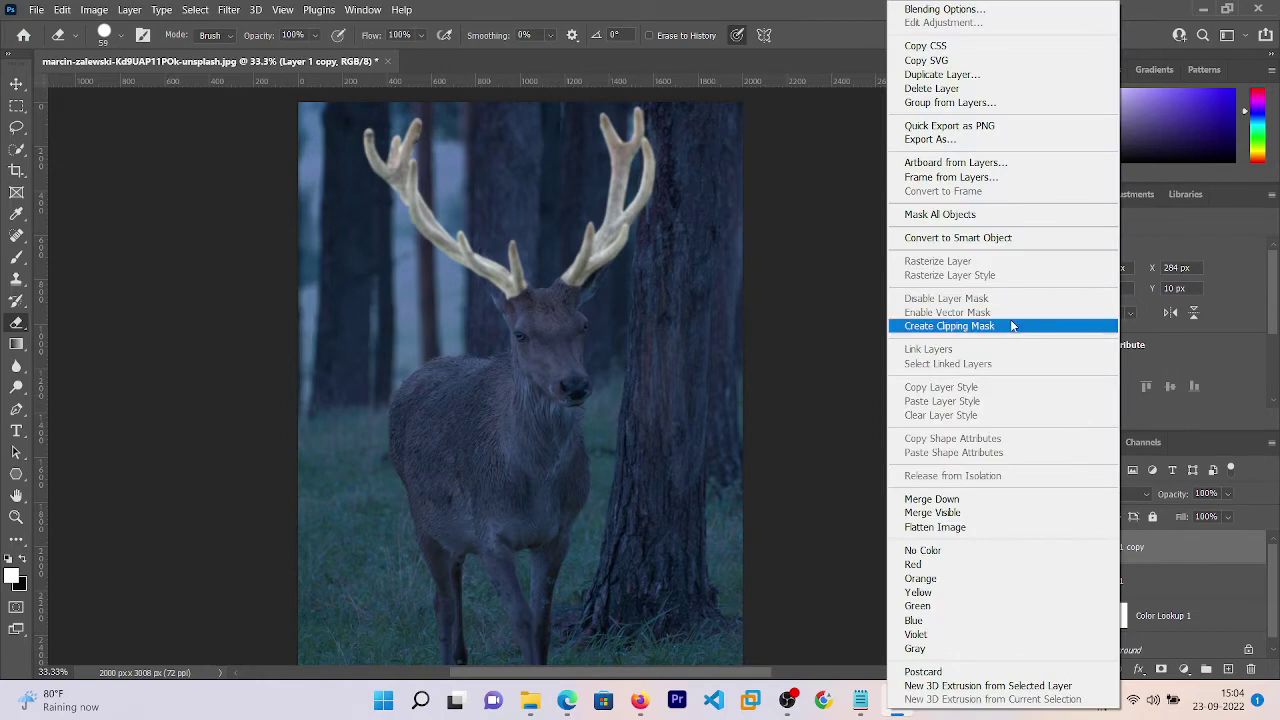
left_click(985, 239)
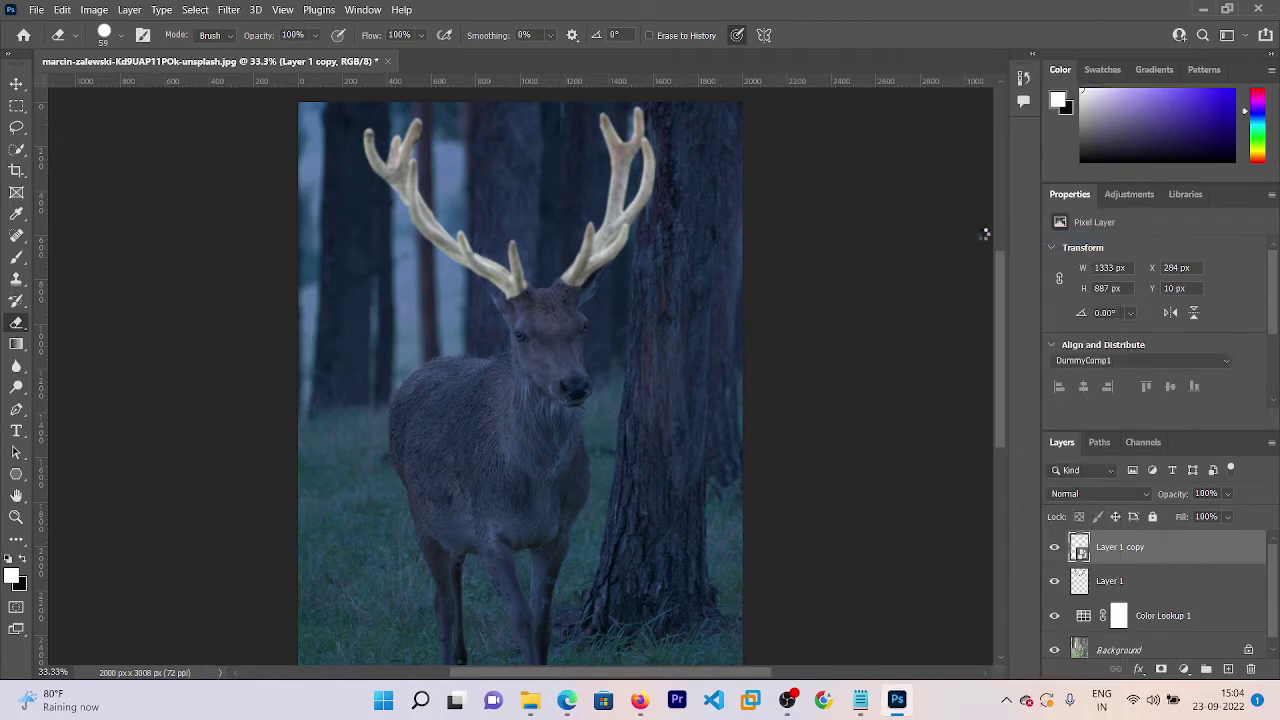
- Apply a 150-pixel Gaussian Blur to Layer 1 copy, then select Layer 1
left_click(229, 10)
mouse_move(238, 208)
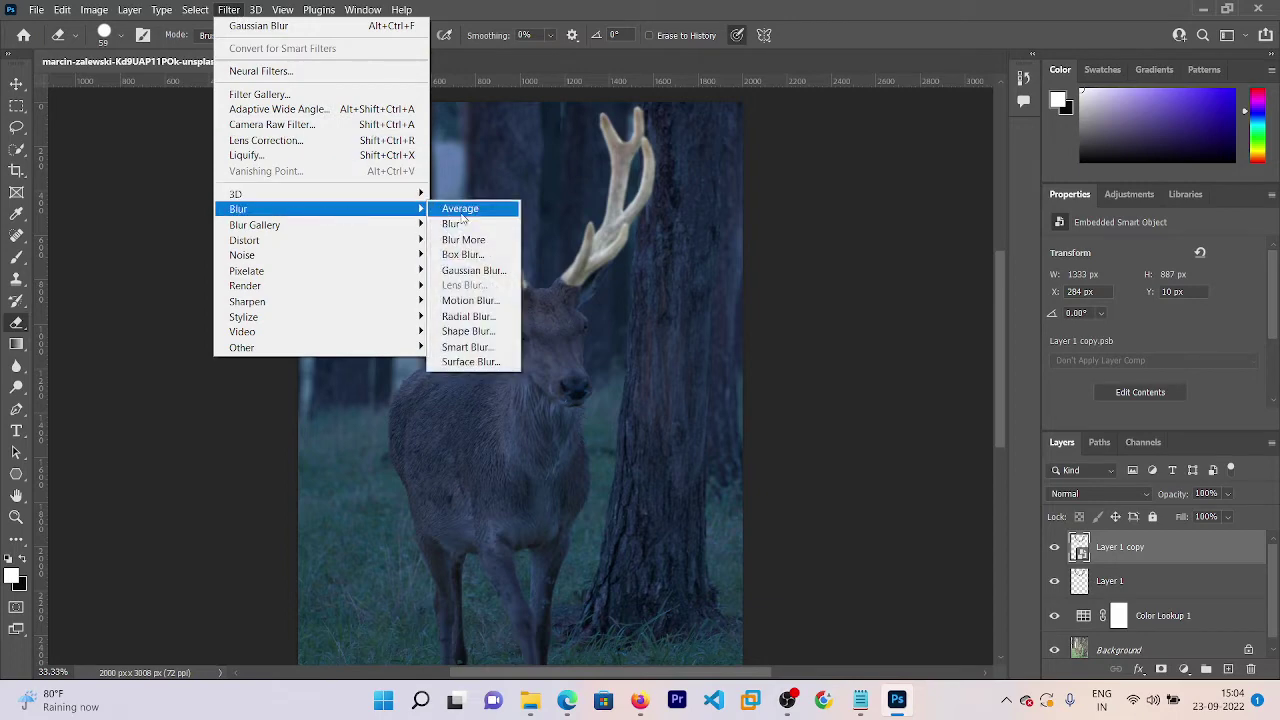
left_click(478, 270)
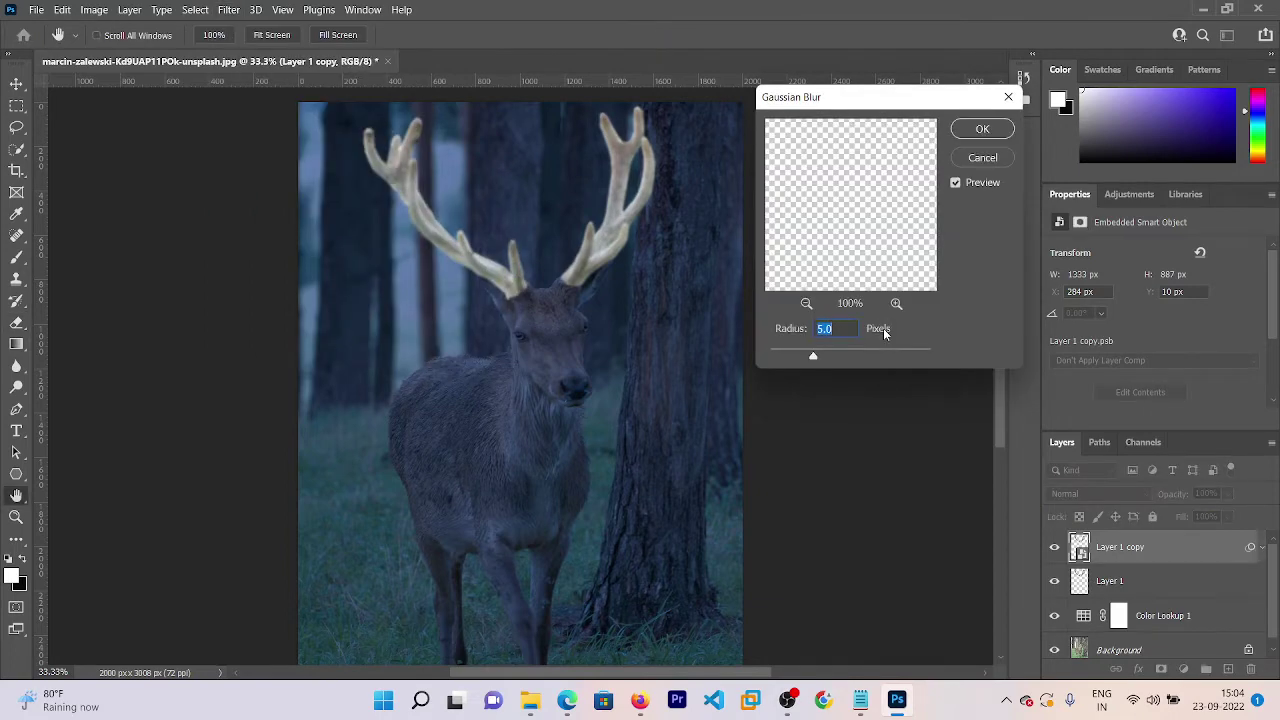
type("150")
key("Return")
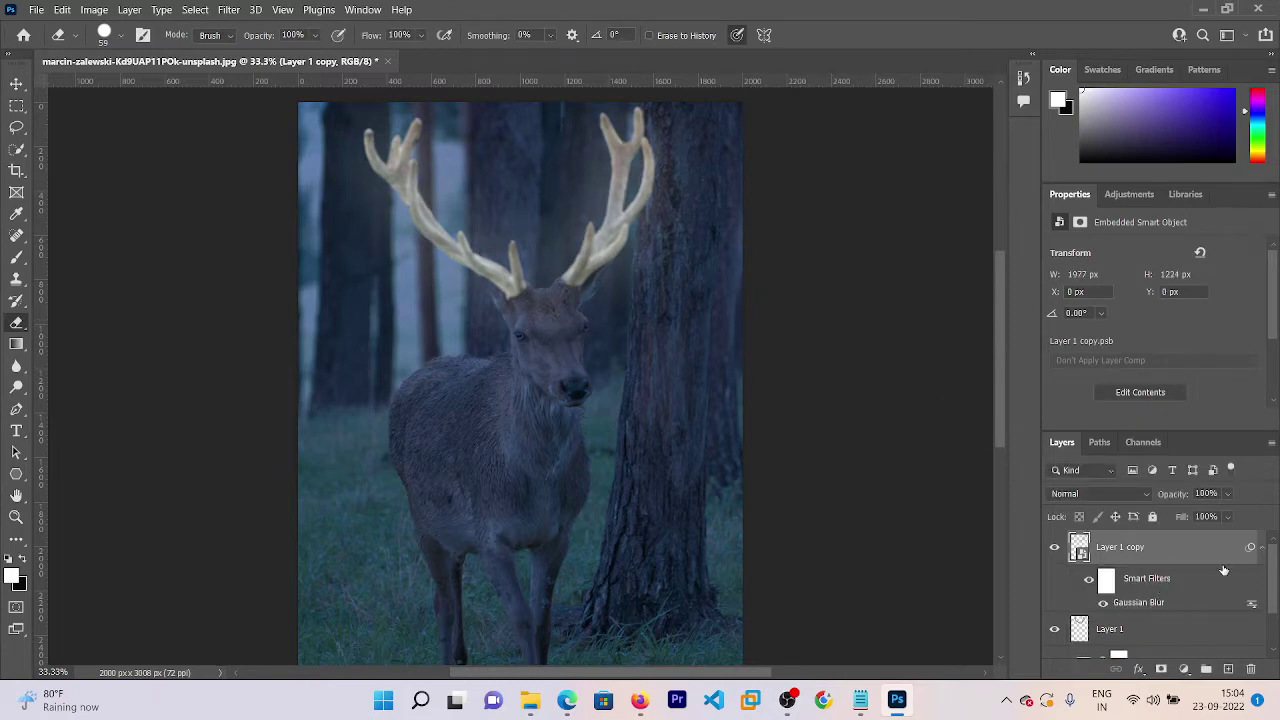
left_click(1141, 630)
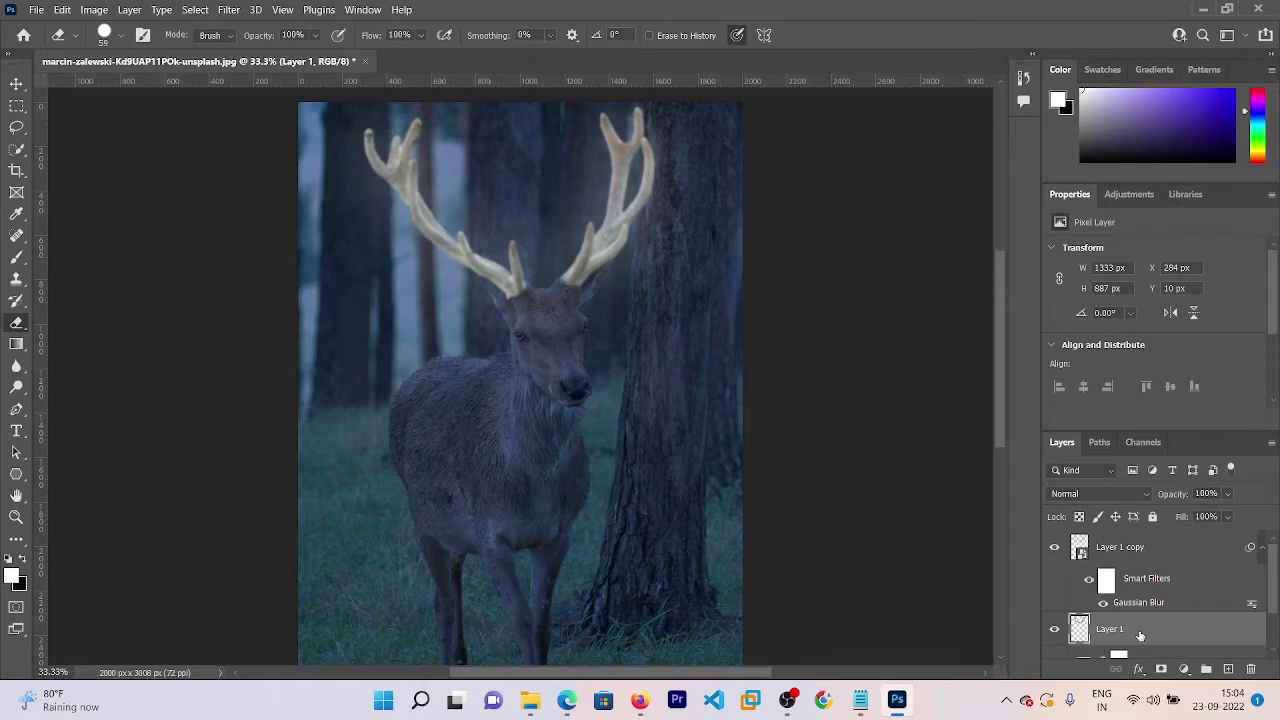
- Duplicate Layer 1 again and move Layer 1 copy 3 to the top of the stack
key("ctrl+j")
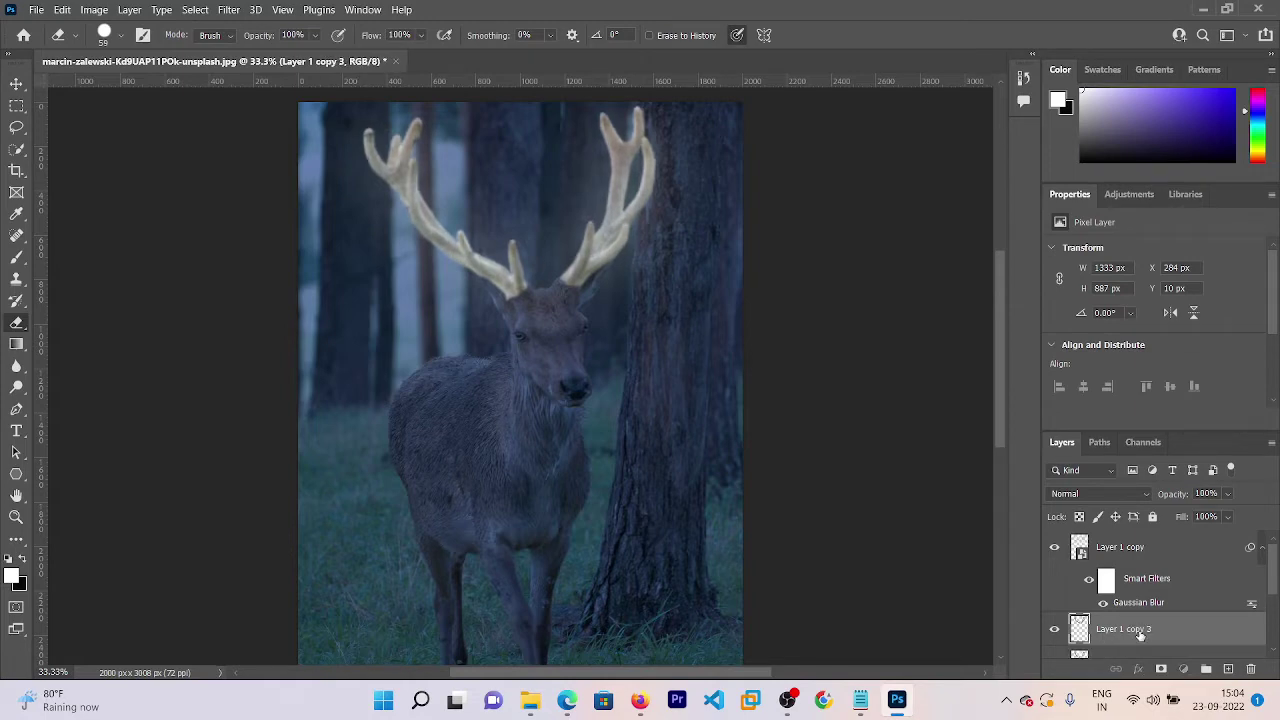
left_click_drag(1140, 635, 1128, 540)
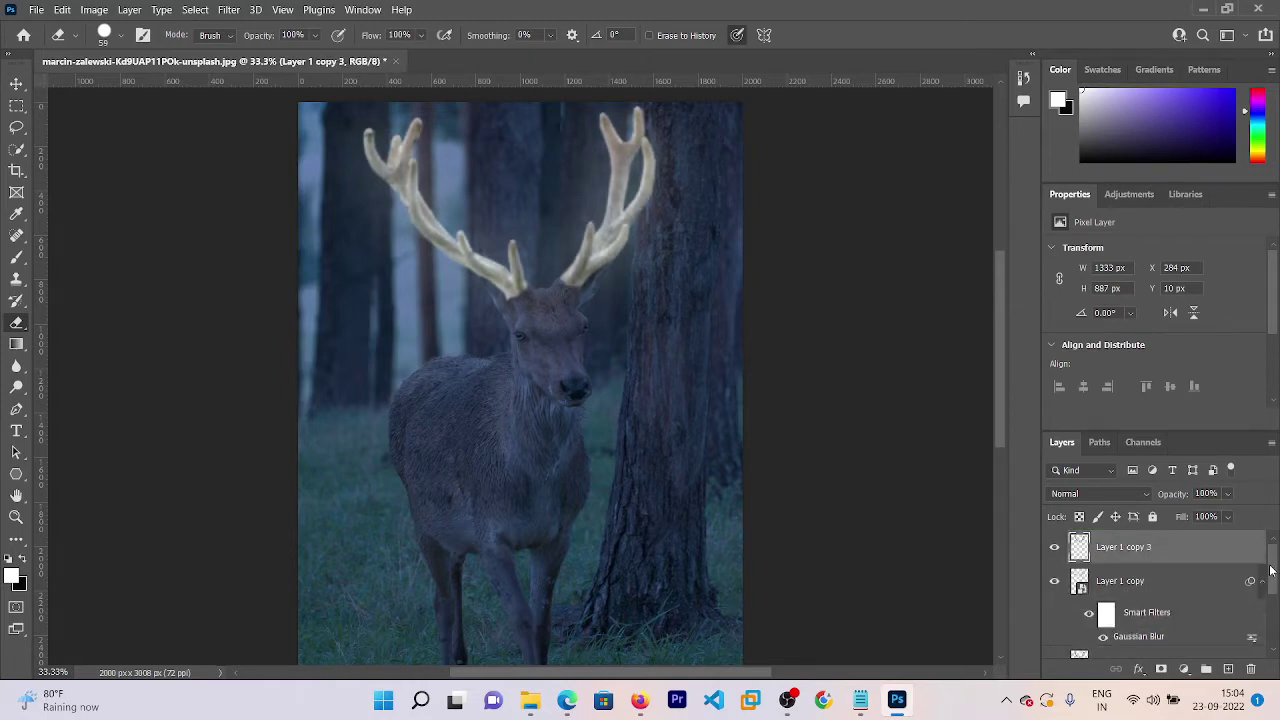
scroll(1271, 570, "down", 2)
left_click_drag(1140, 535, 1148, 580)
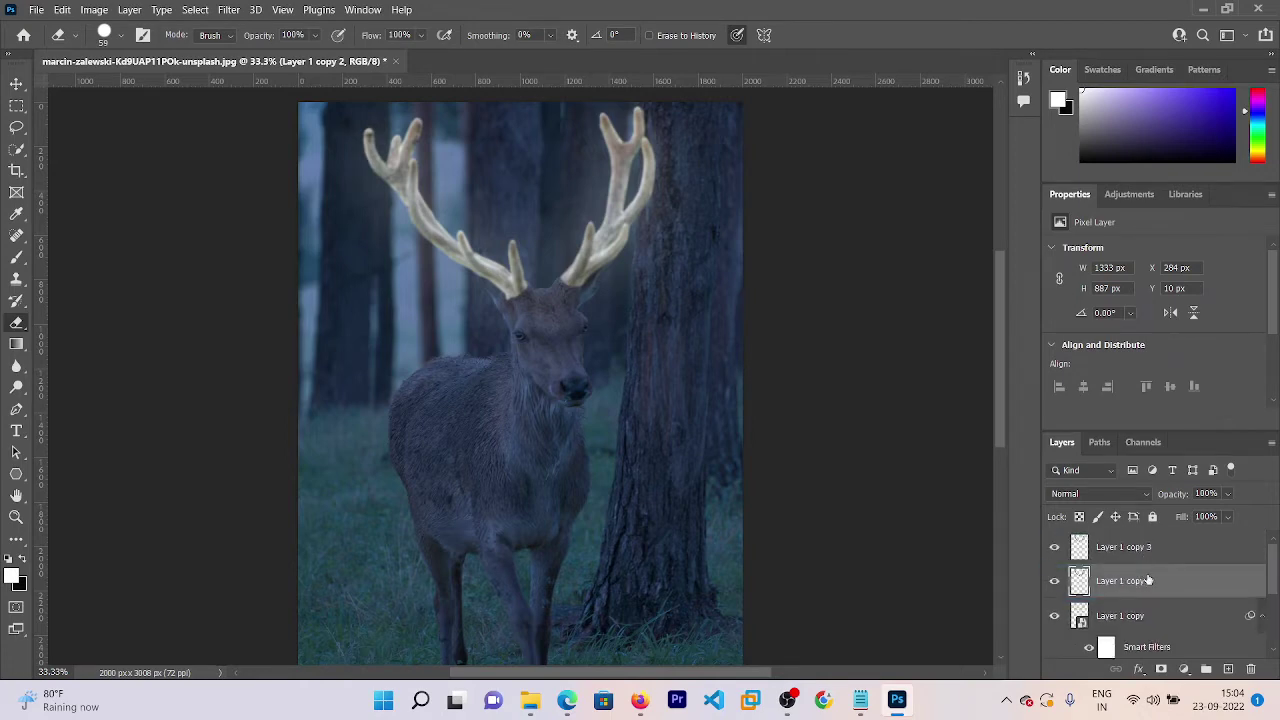
- Blur Layer 1 copy 2 by 200 pixels and convert it to a smart object
left_click(228, 9)
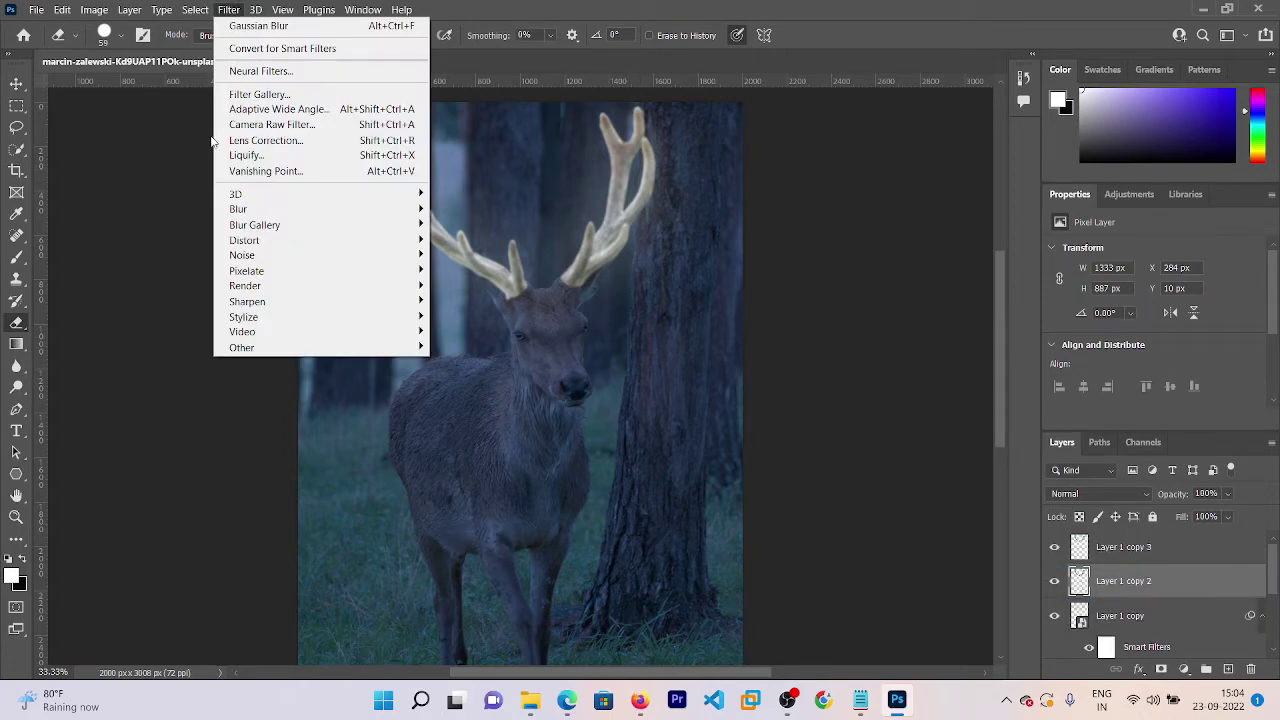
mouse_move(238, 209)
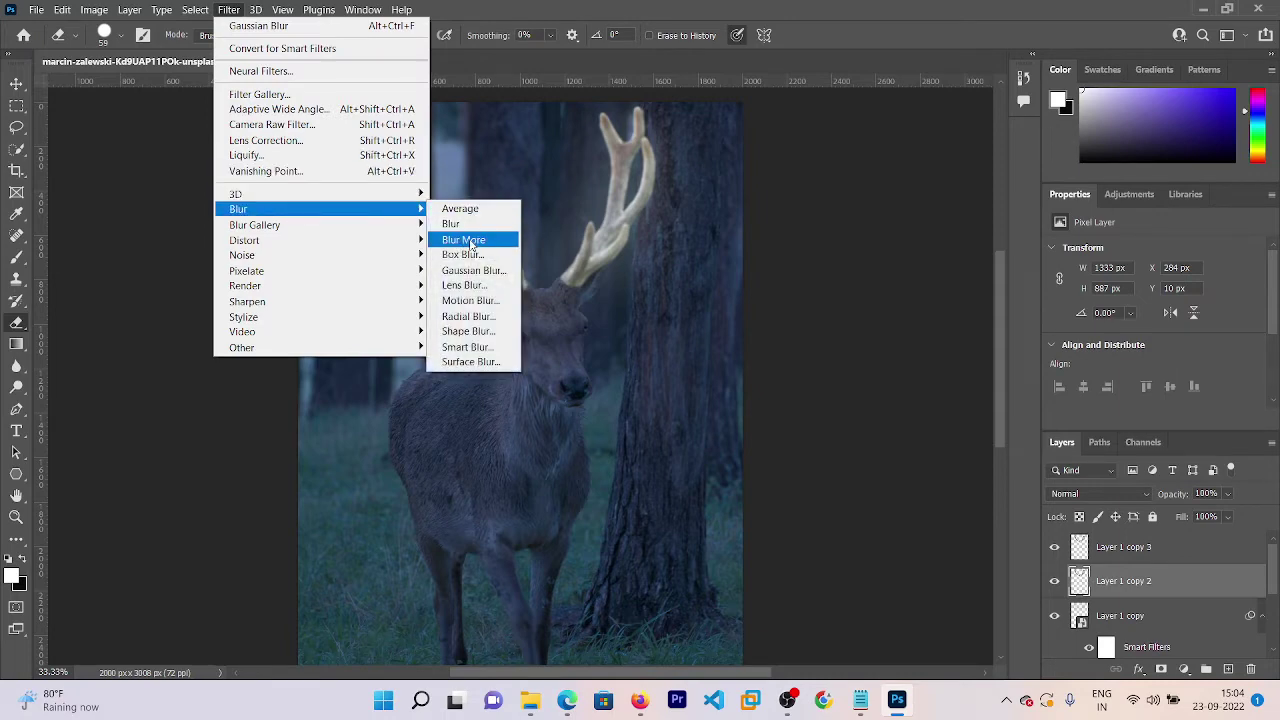
left_click(478, 270)
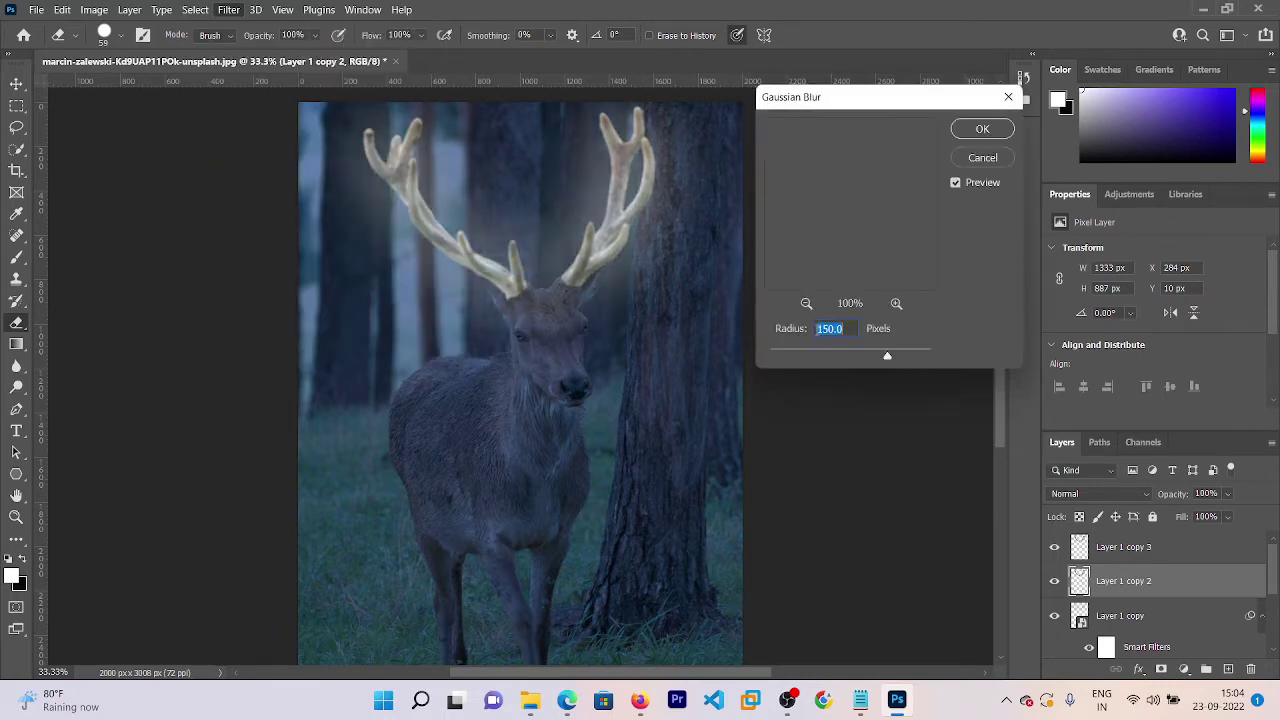
type("350")
key("Return")
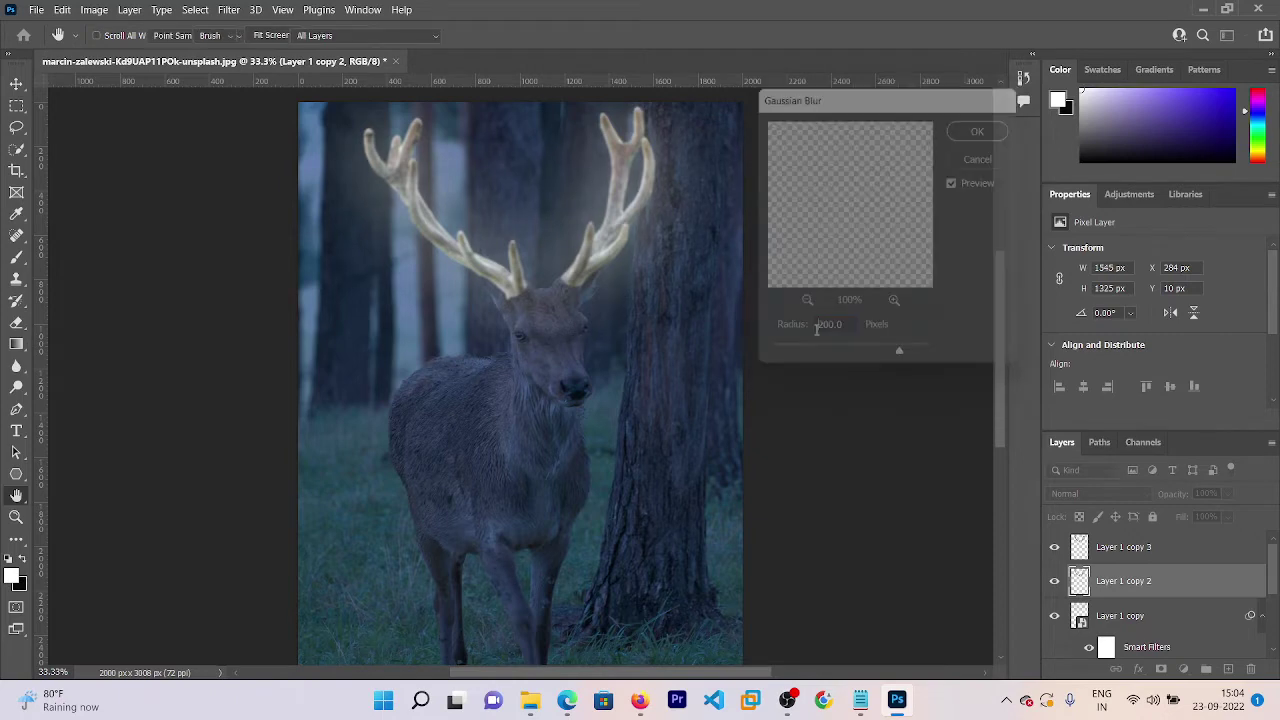
key("e")
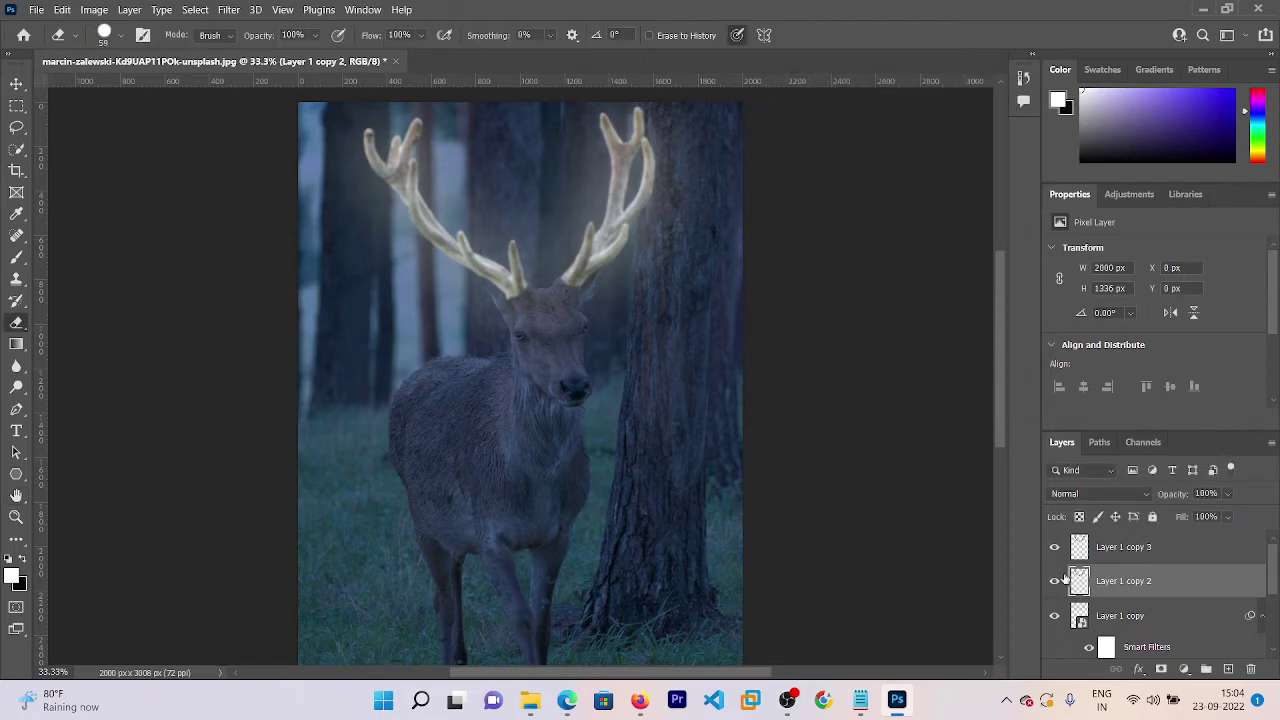
right_click(1102, 593)
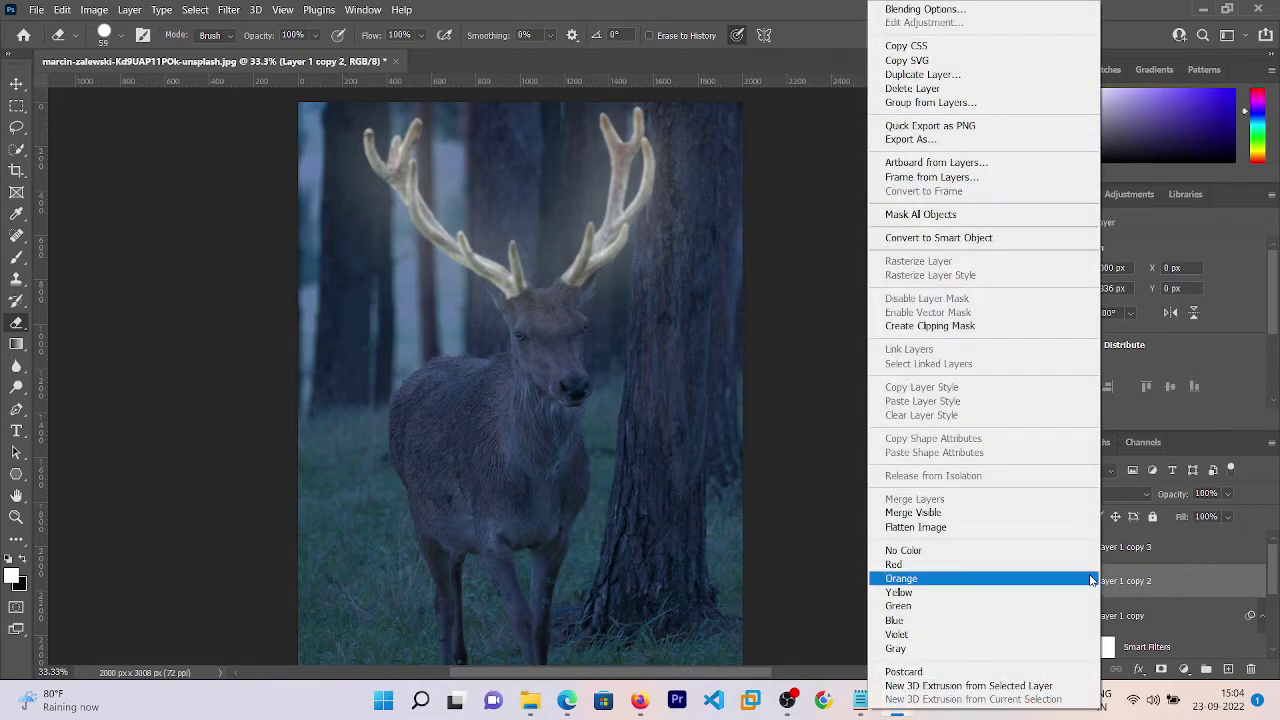
left_click(980, 244)
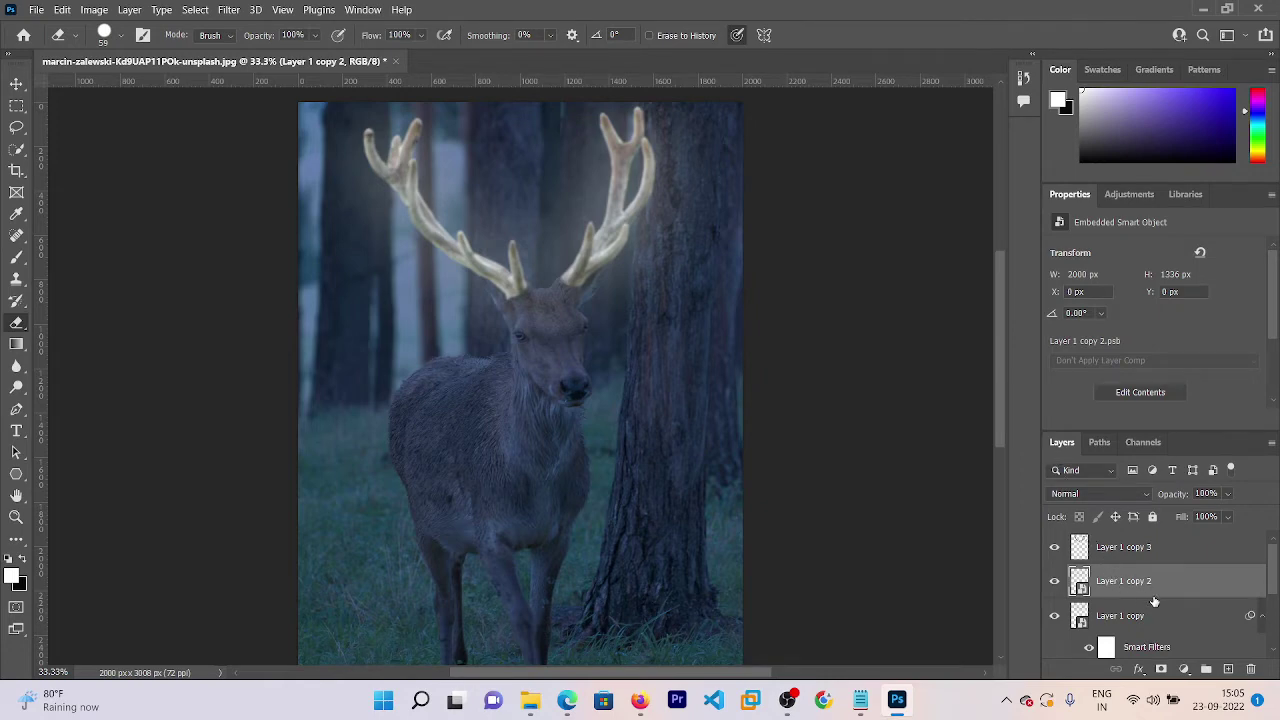
left_click_drag(1272, 578, 1278, 586)
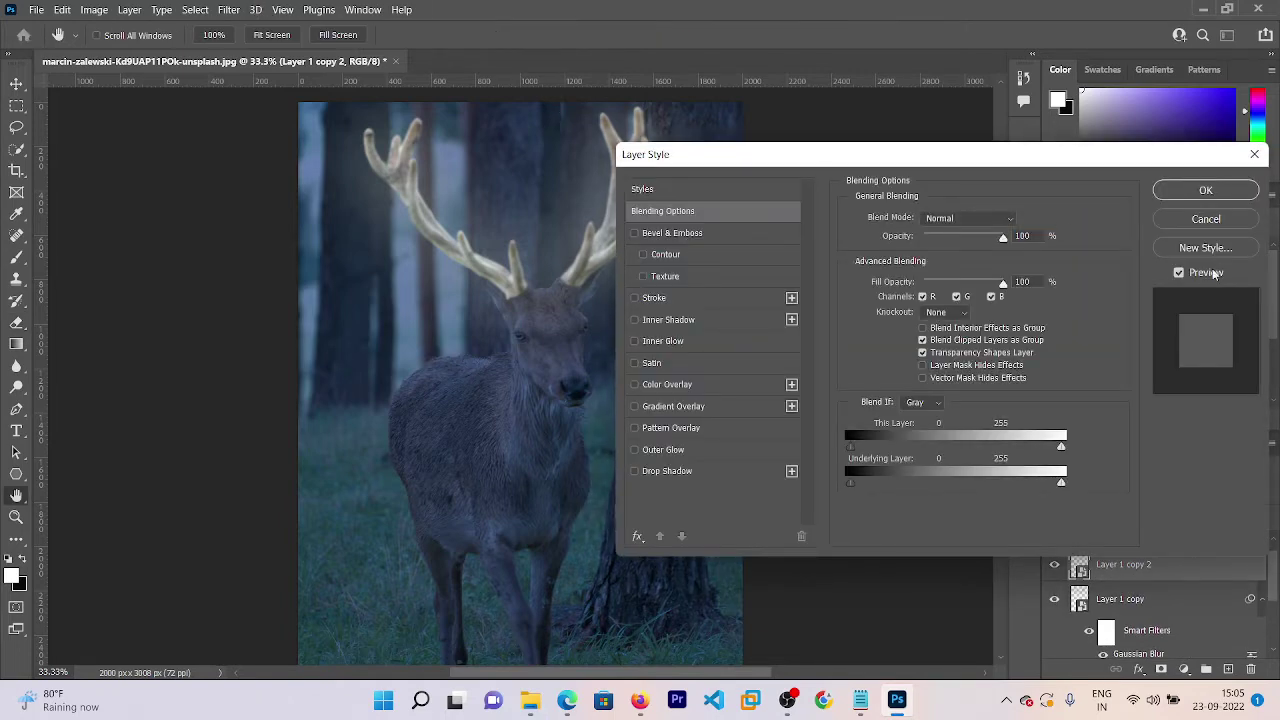
- Give Layer 1 copy 2 a 250-pixel Gaussian Blur smart filter and collapse the filter rows
left_click(1254, 154)
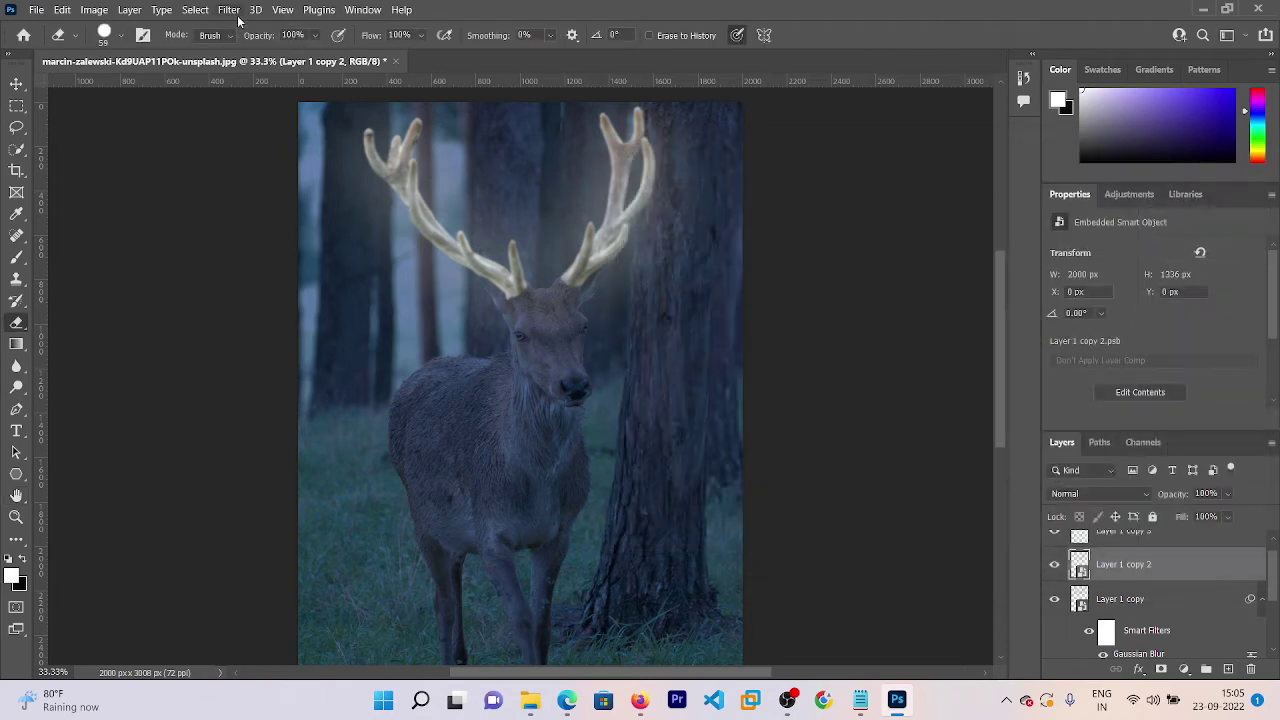
left_click(185, 12)
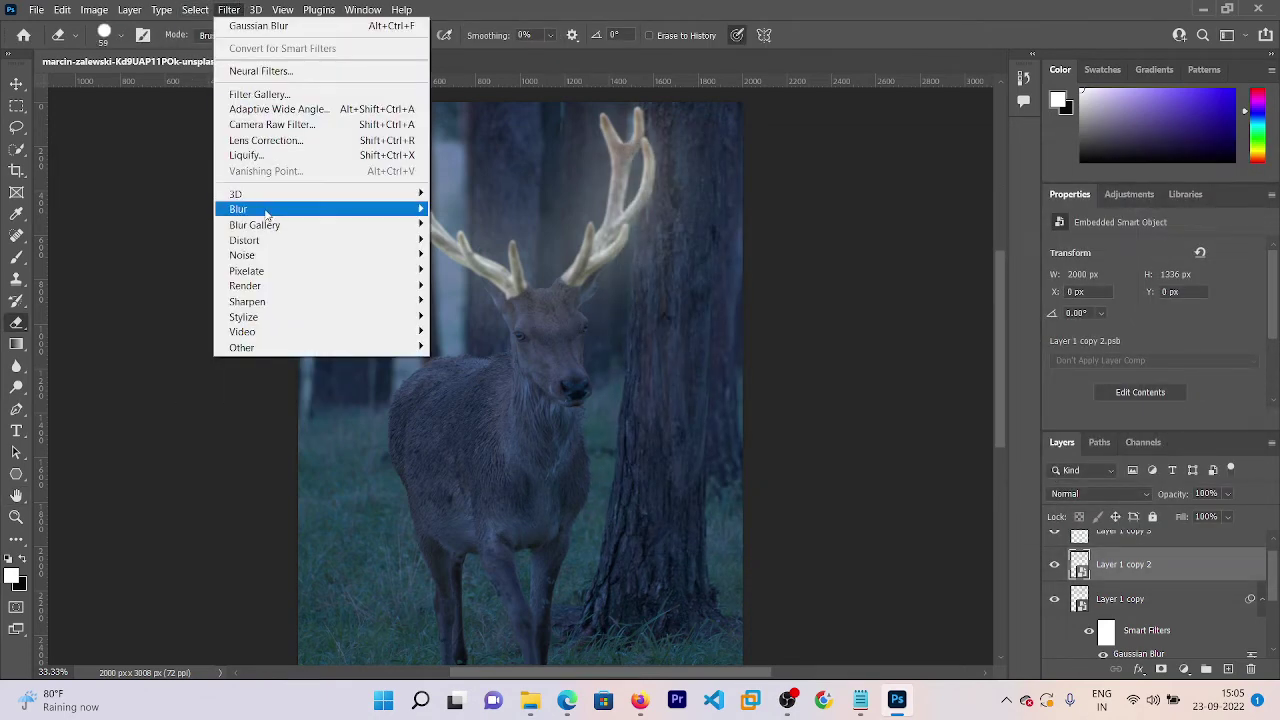
mouse_move(238, 208)
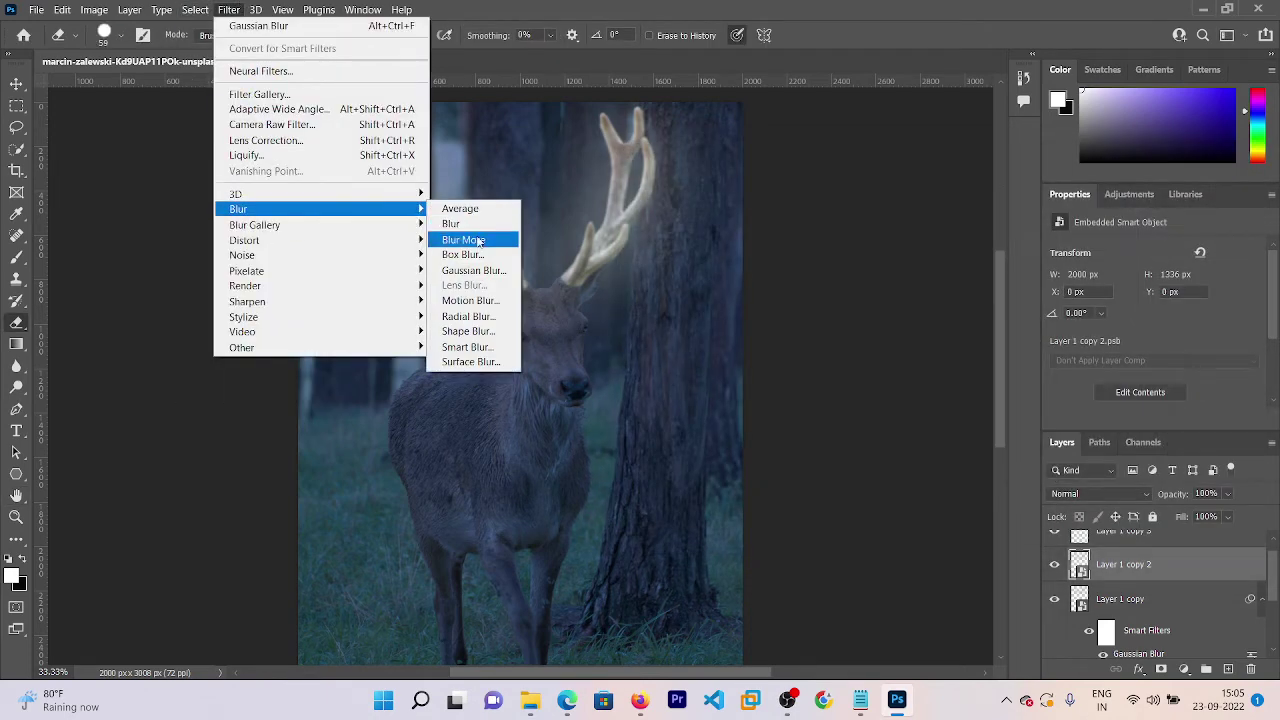
left_click(473, 270)
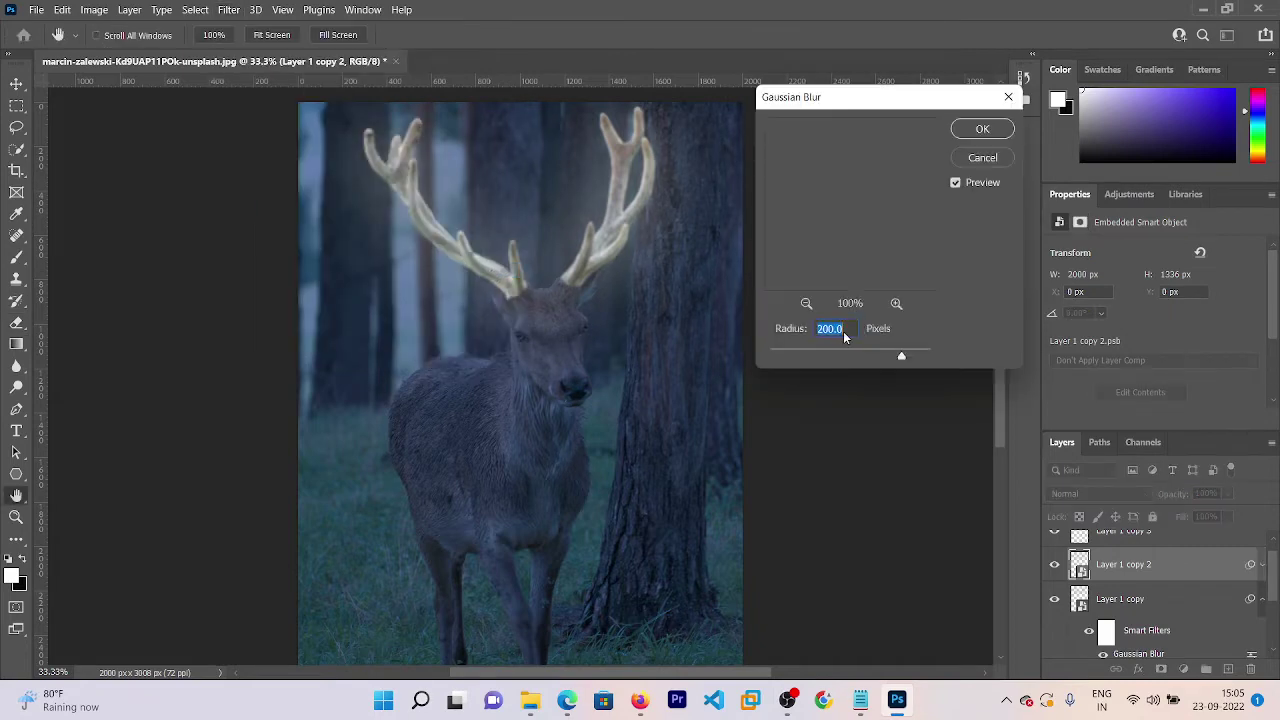
type("250")
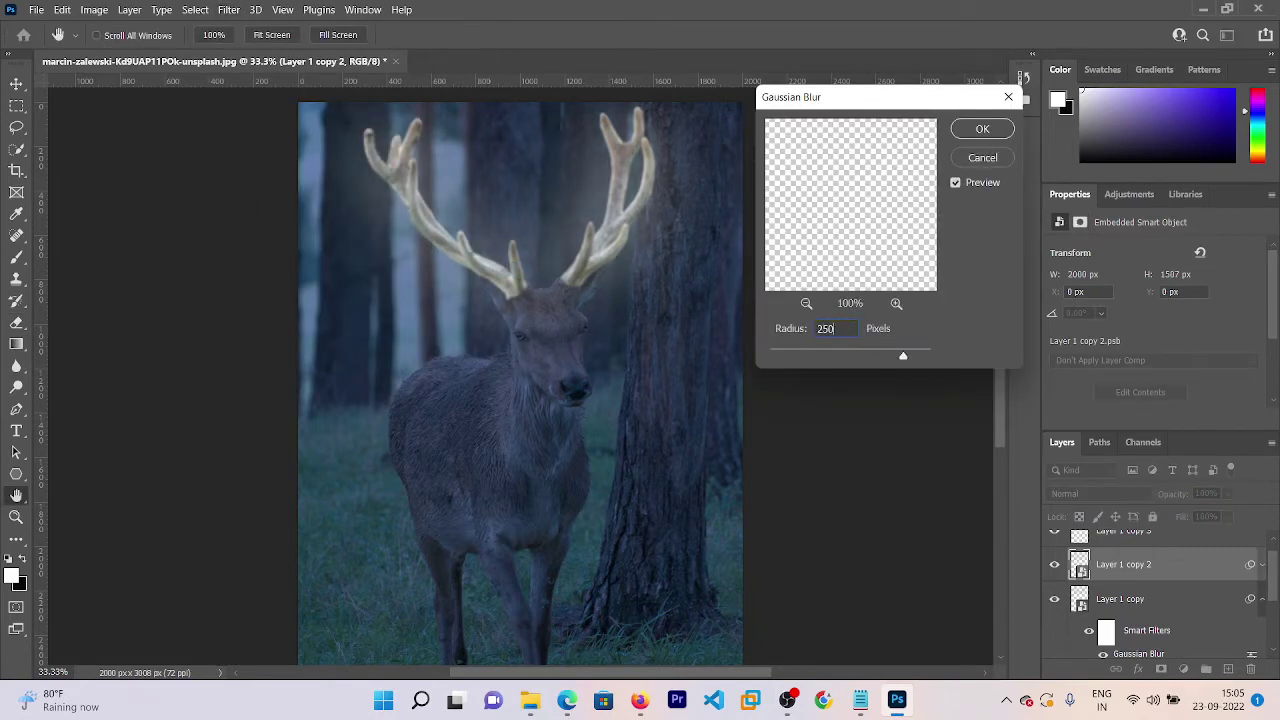
key("Return")
key("e")
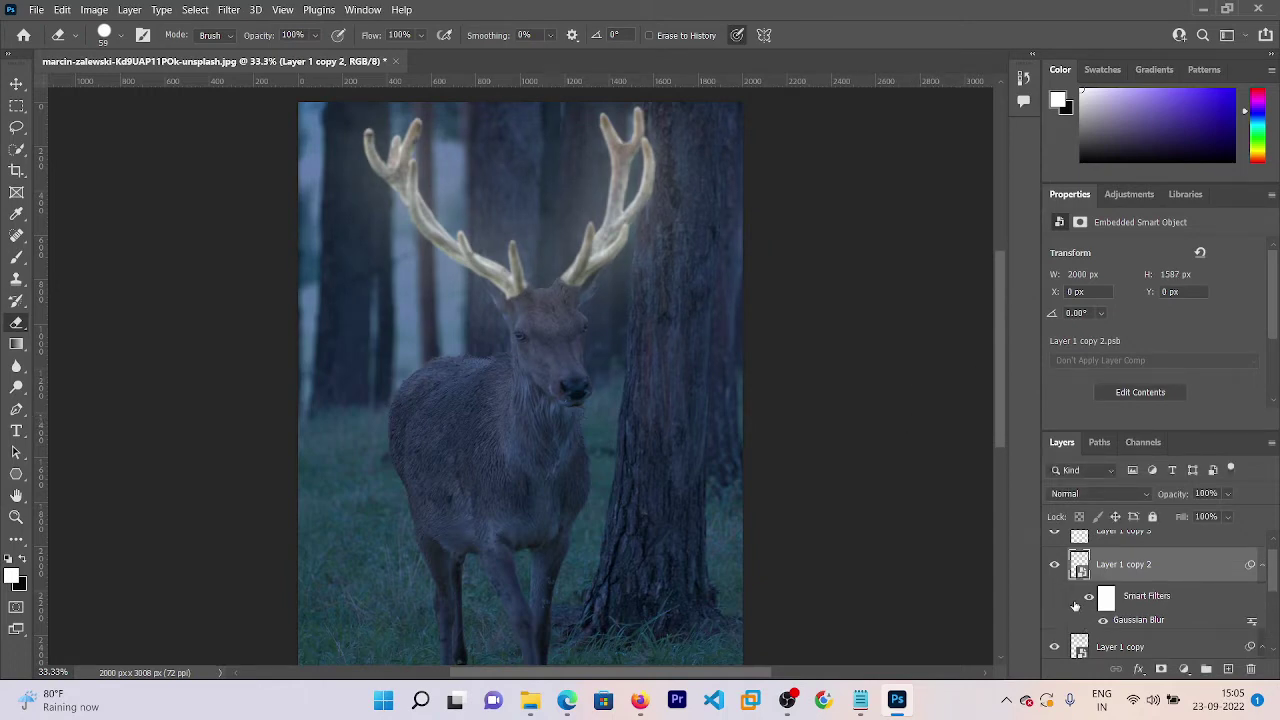
left_click(1262, 565)
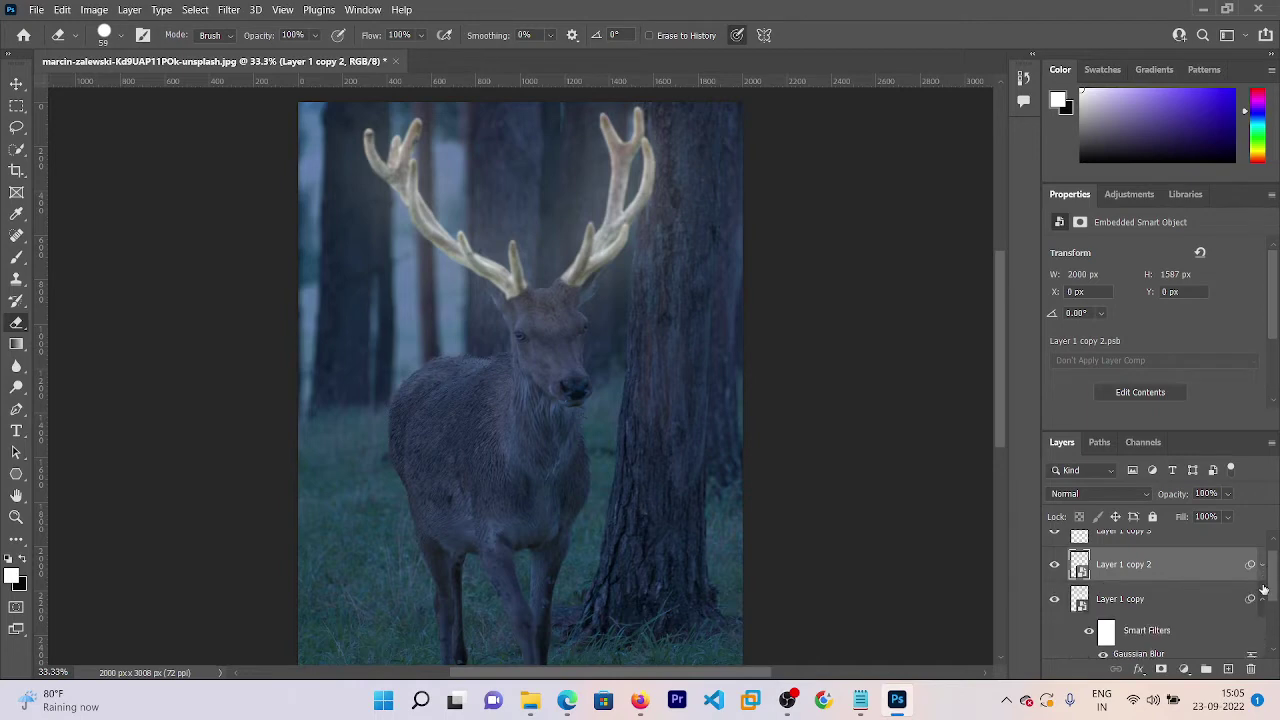
left_click(1262, 599)
left_click_drag(1276, 578, 1276, 560)
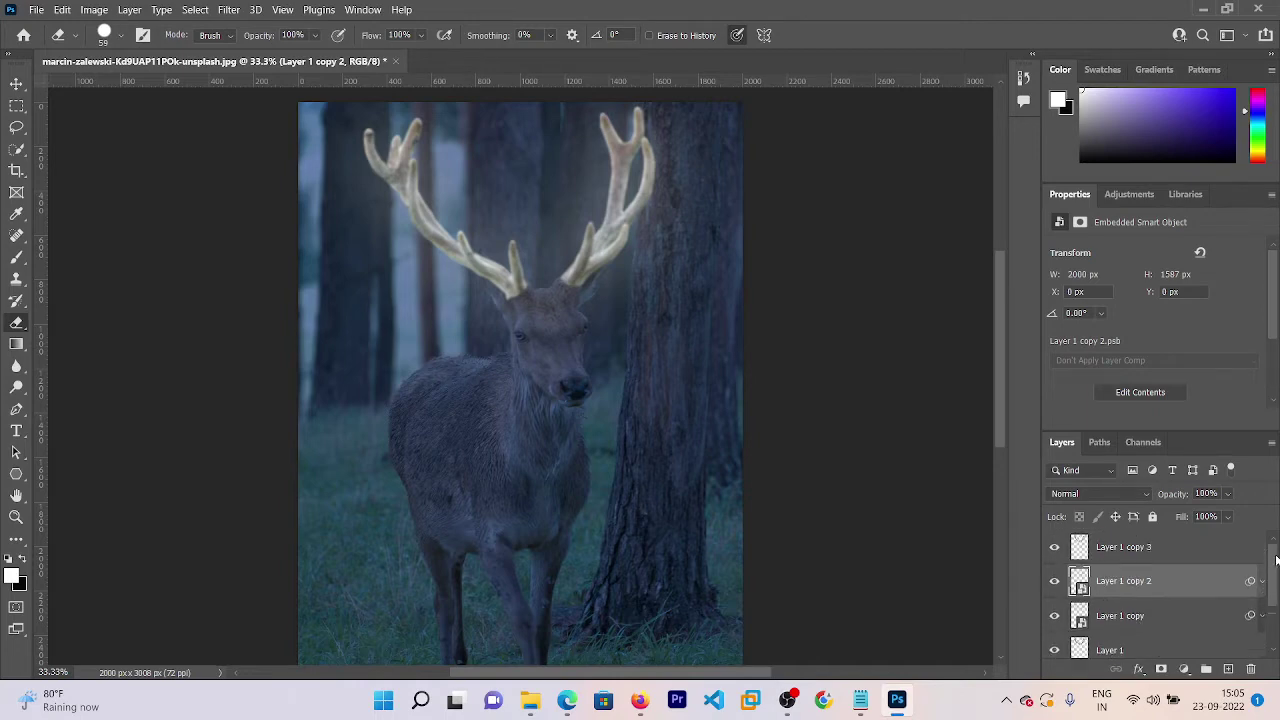
- Convert Layer 1 copy 3 to a smart object and give it a 300-pixel Gaussian Blur
right_click(1140, 550)
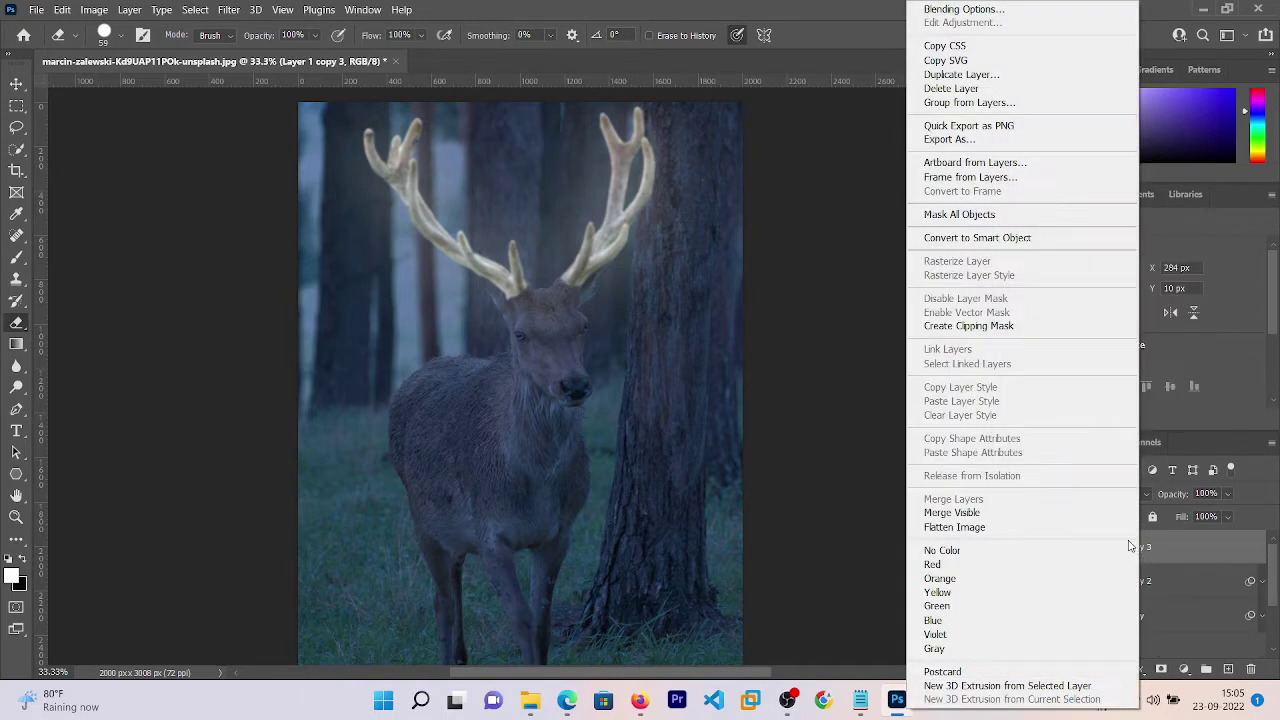
left_click(1003, 242)
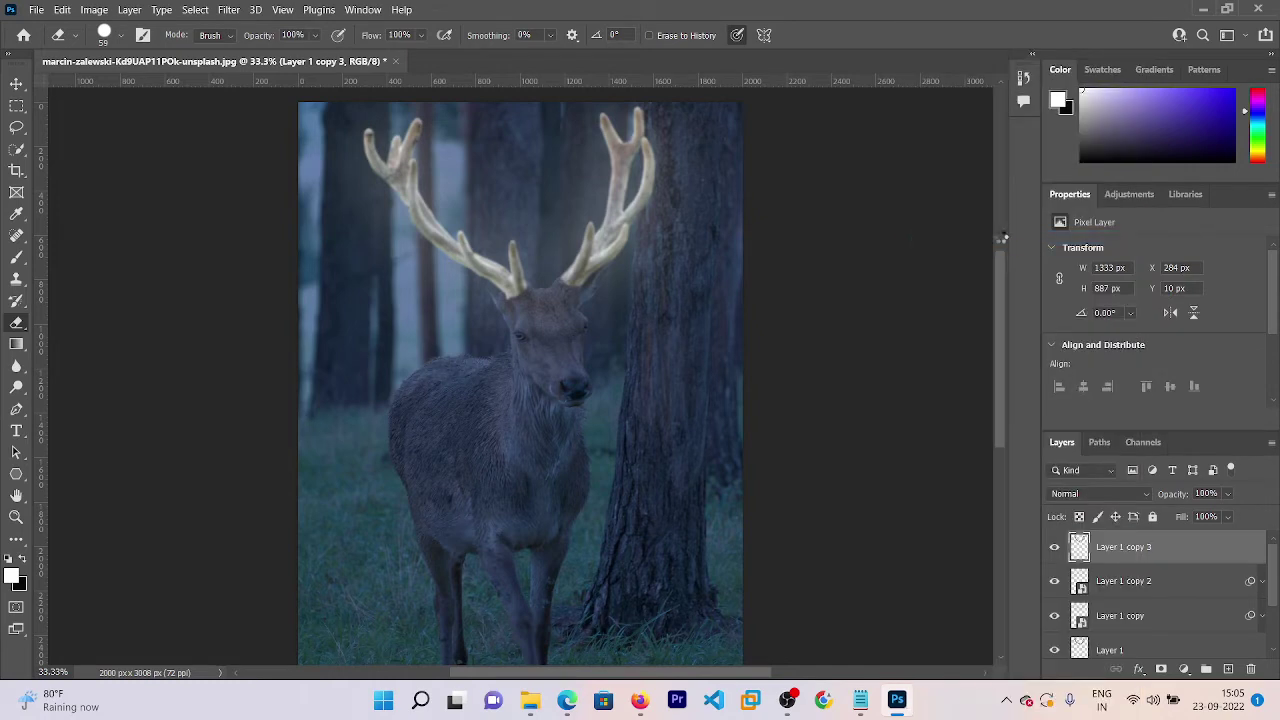
left_click(222, 9)
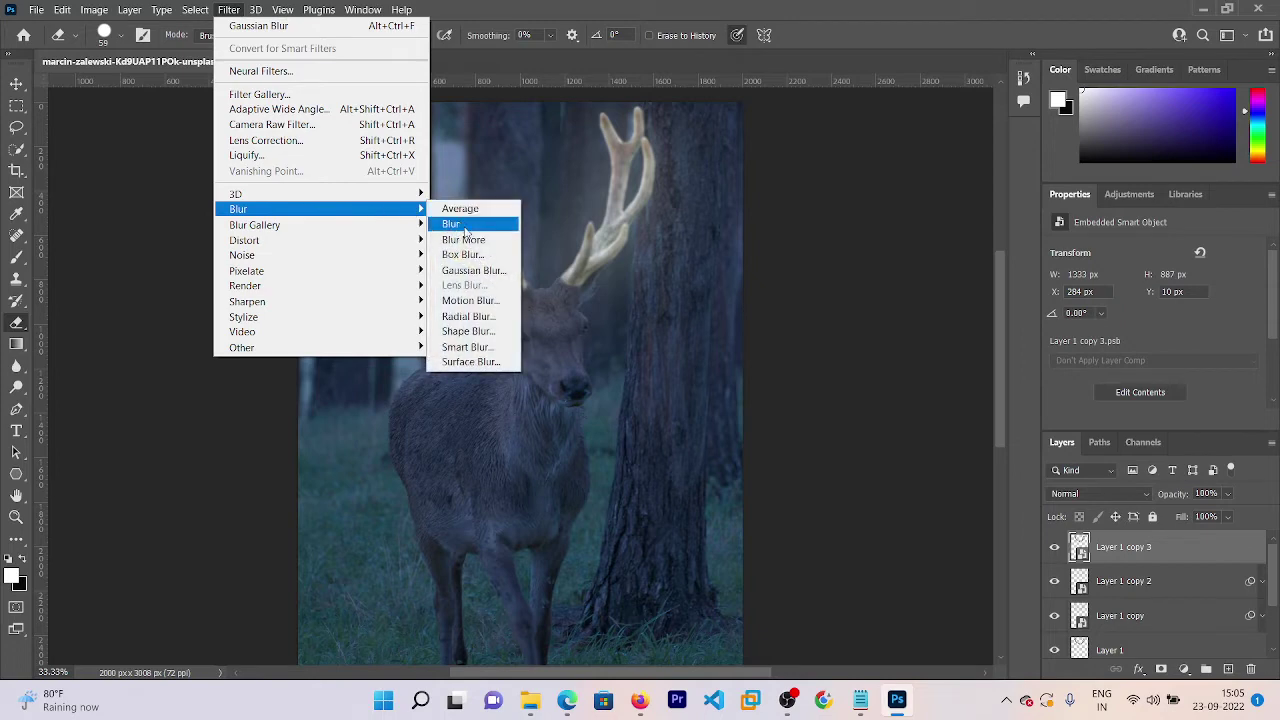
mouse_move(238, 208)
left_click(474, 270)
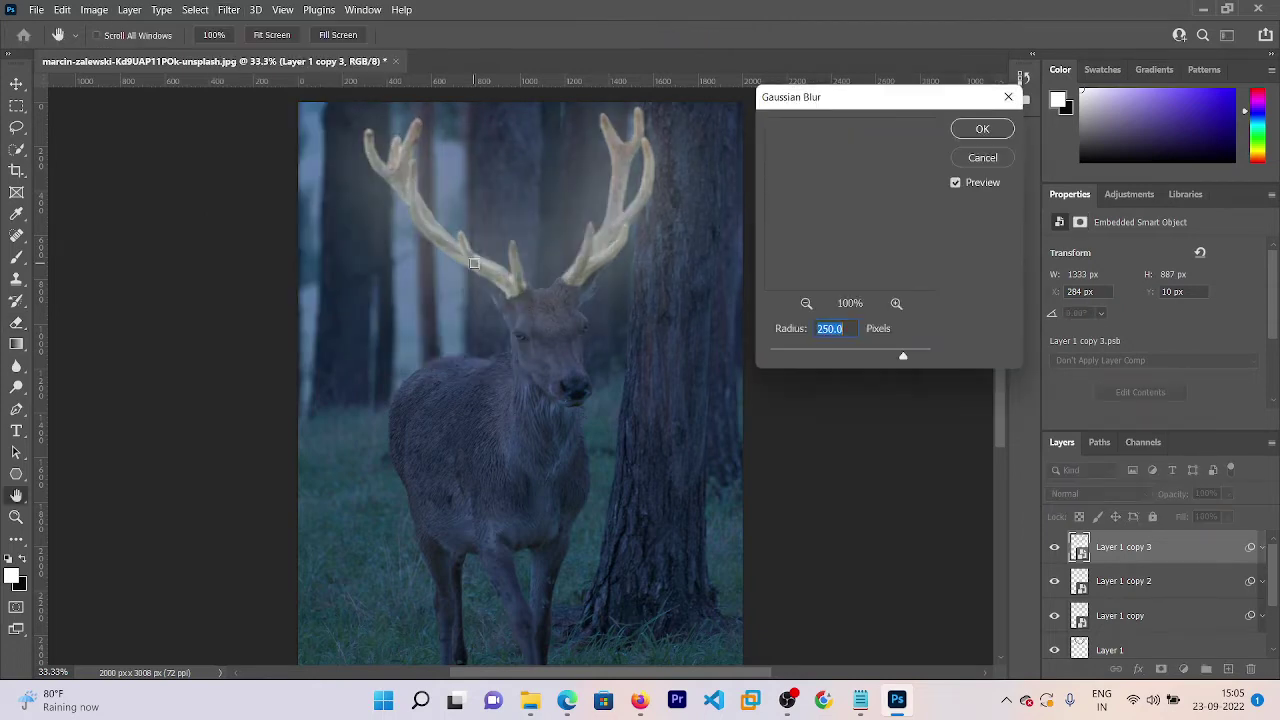
type("300")
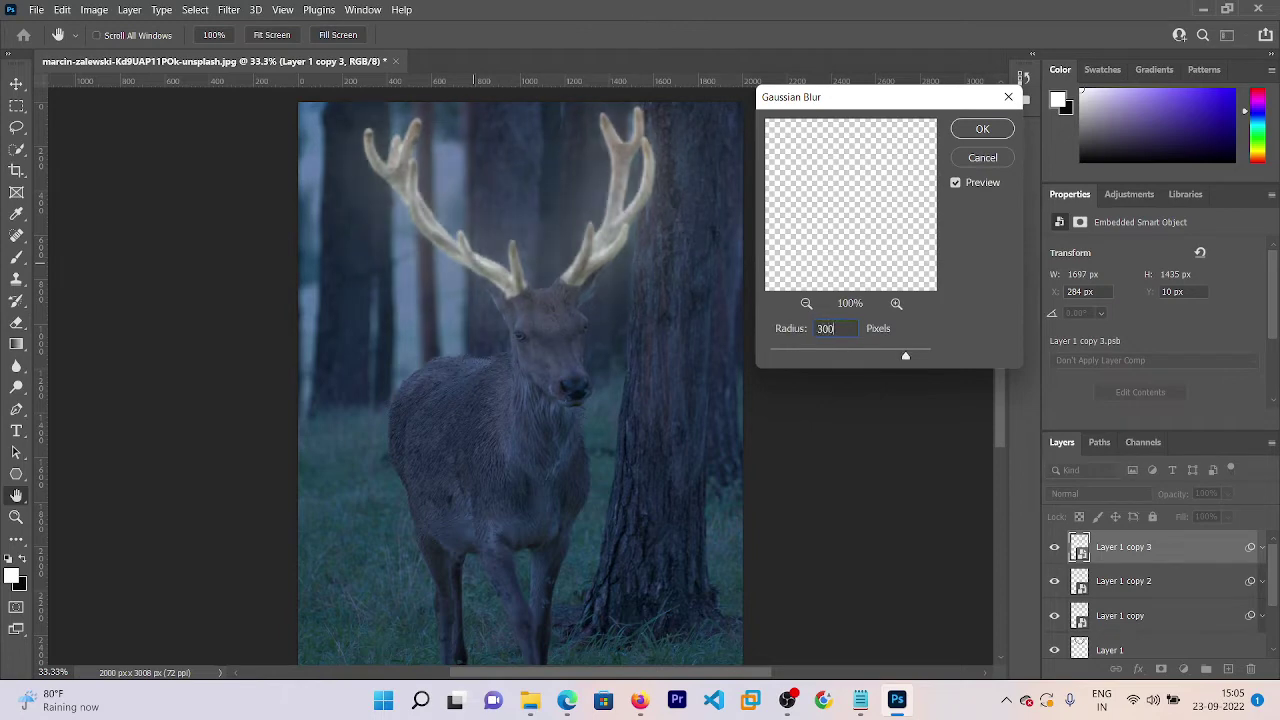
key("Return")
key("e")
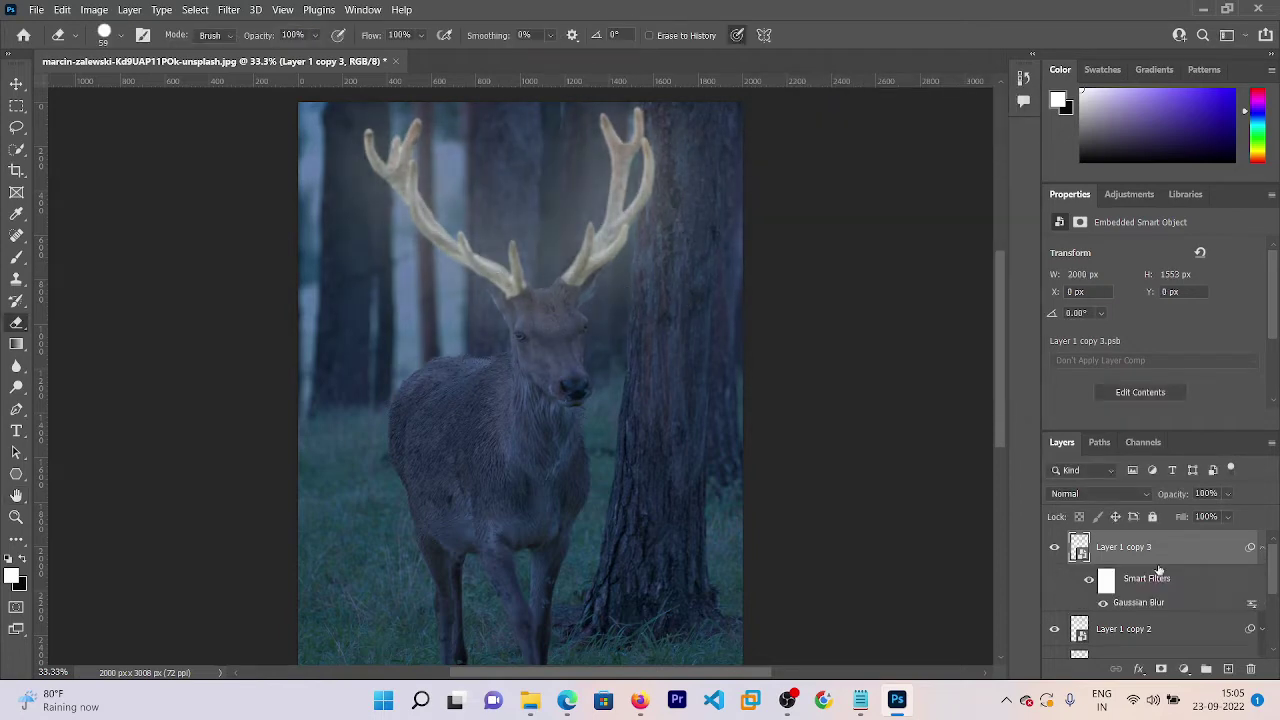
double_click(1130, 548)
double_click(1135, 603)
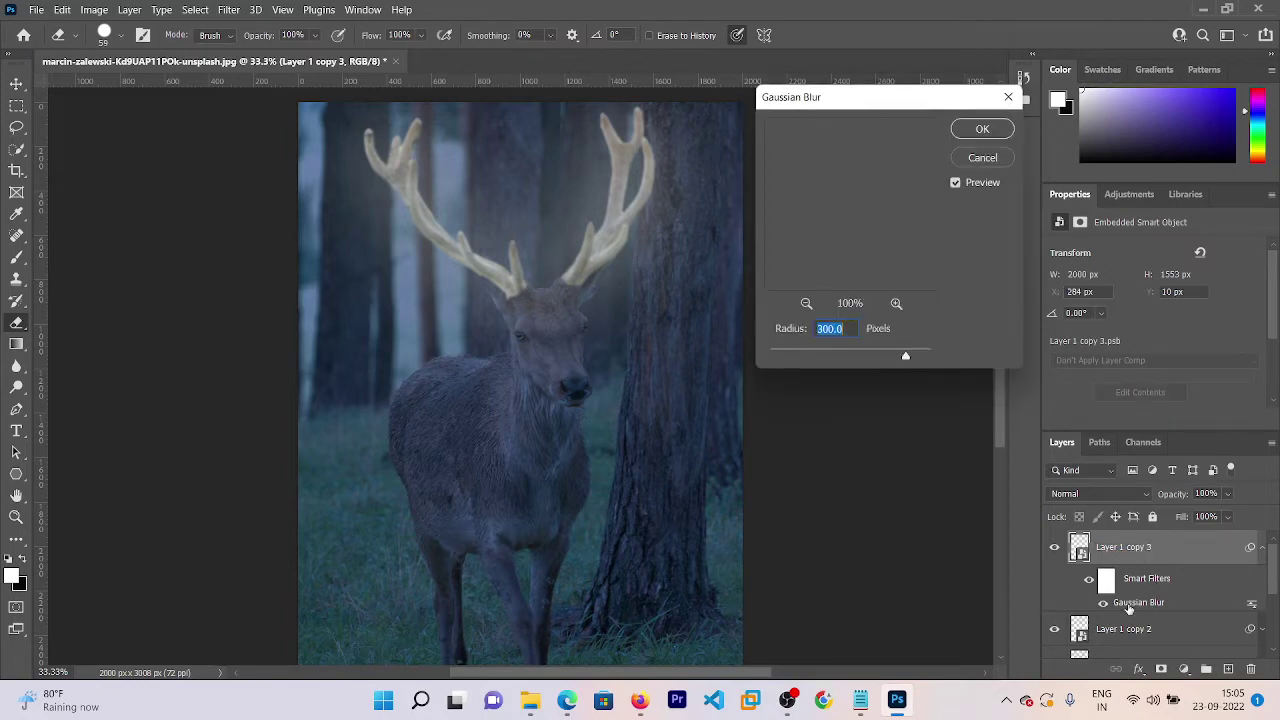
left_click(982, 129)
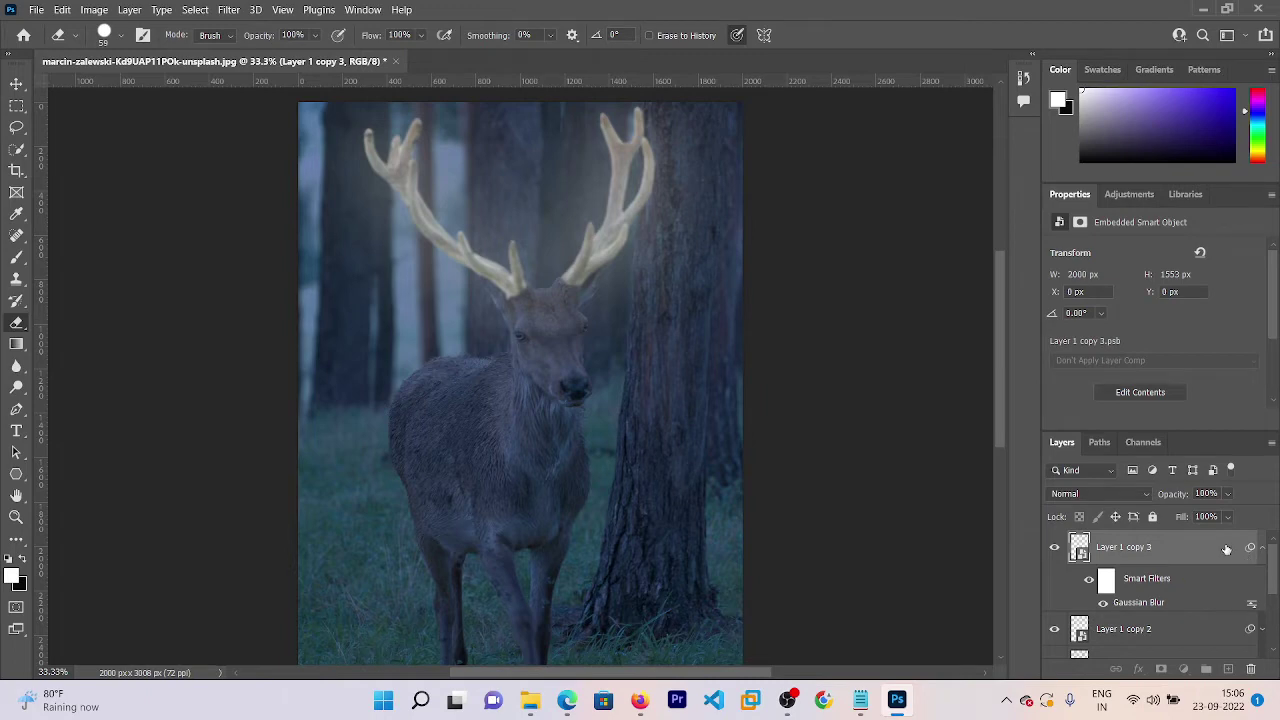
- Add an Outer Glow in pale pink (faebf9) to Layer 1 copy 3
double_click(1226, 550)
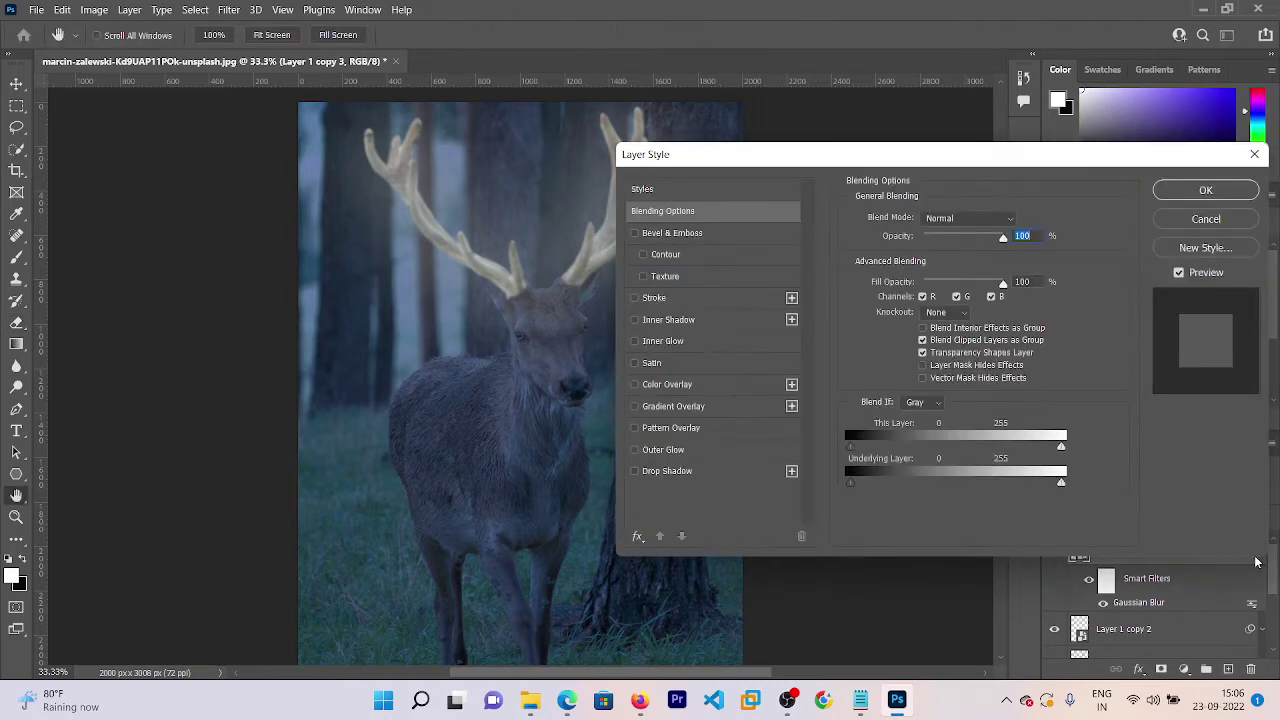
left_click(634, 451)
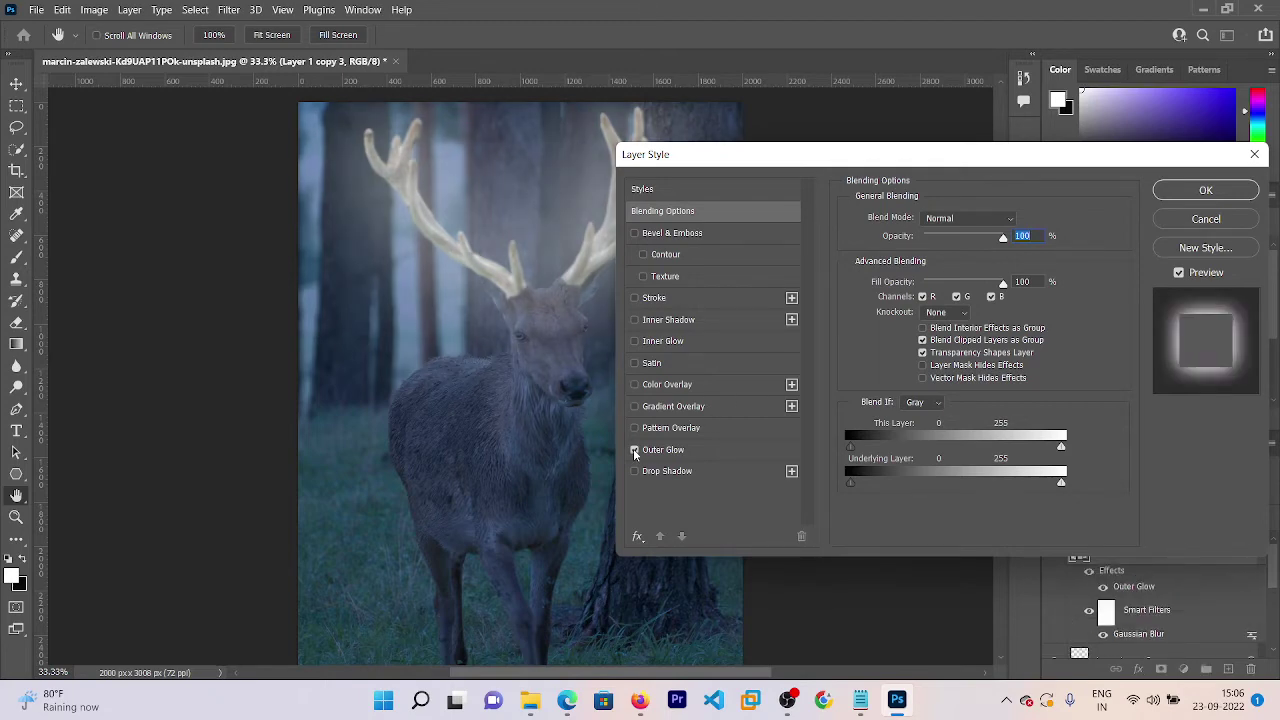
left_click(1206, 191)
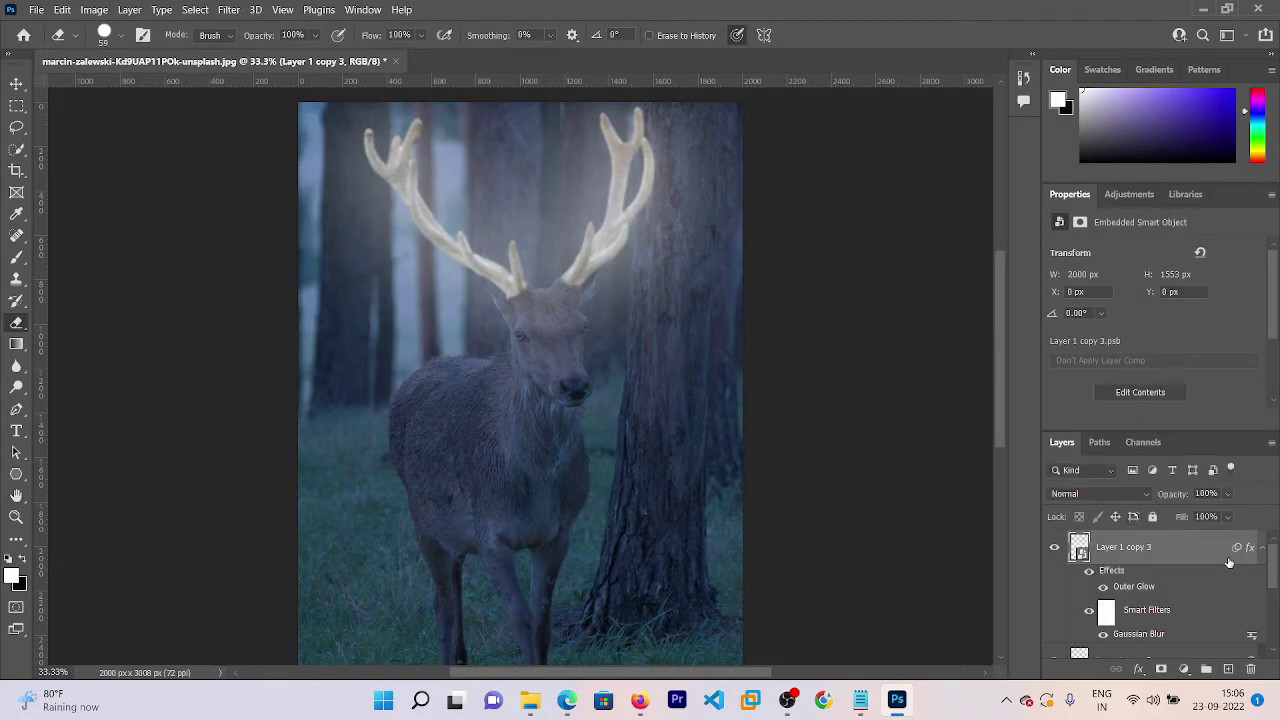
double_click(1136, 590)
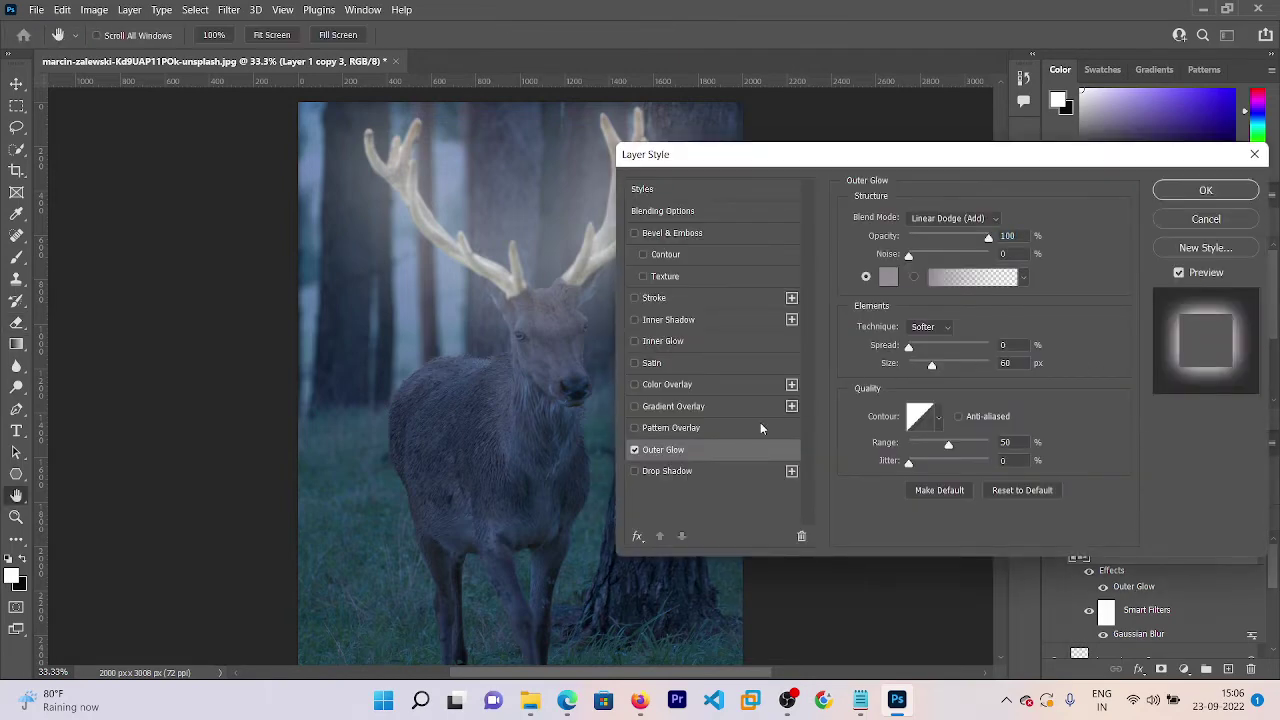
left_click(882, 278)
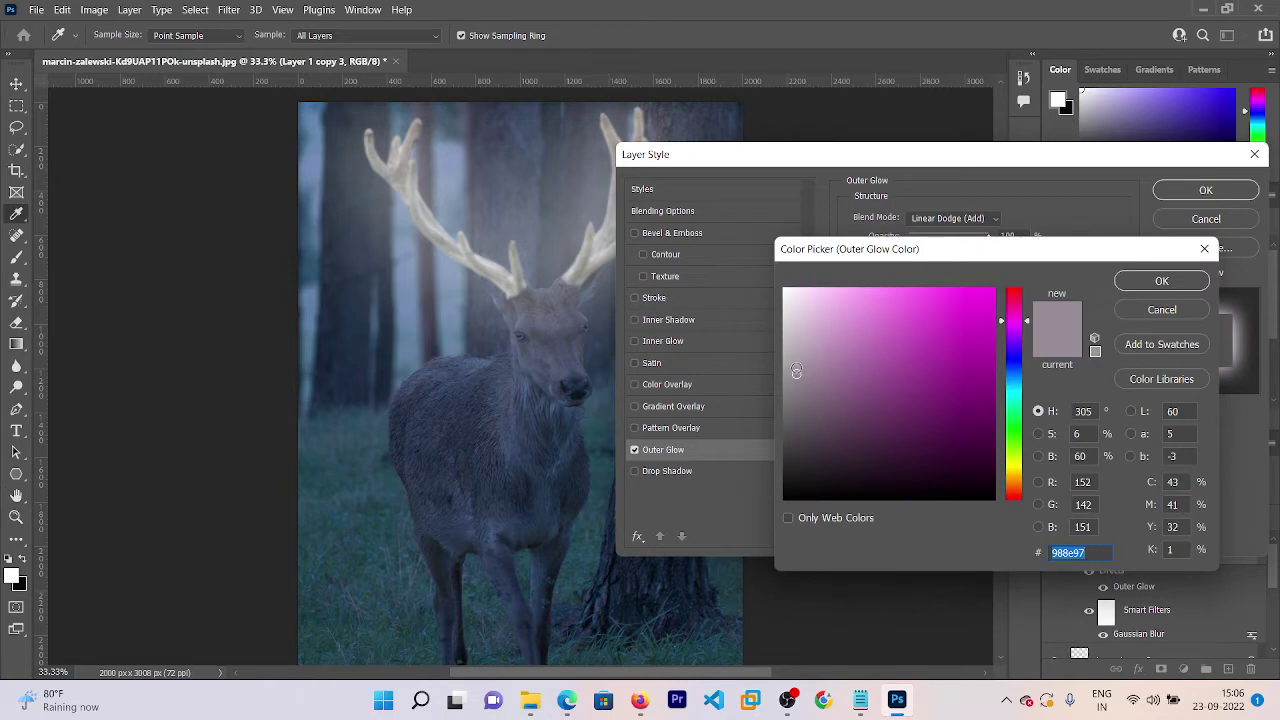
mouse_move(796, 371)
left_mouse_down()
mouse_move(809, 297)
mouse_move(796, 292)
left_mouse_up()
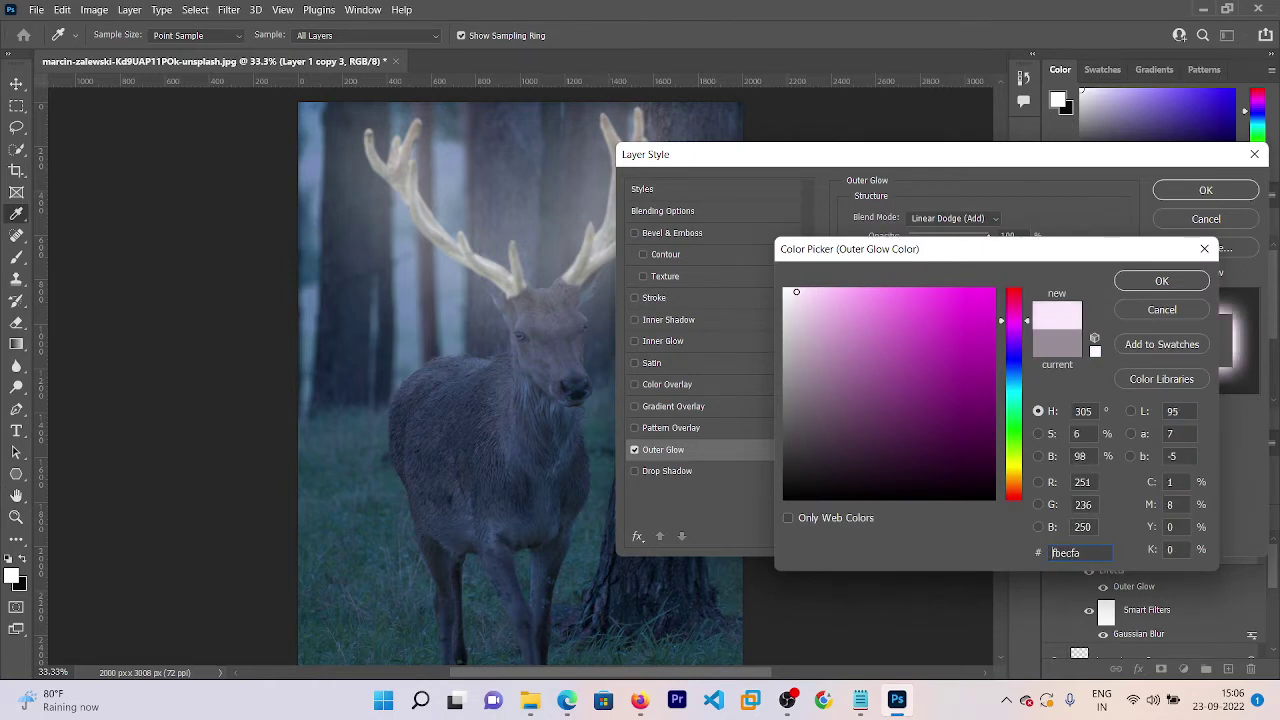
left_click(1134, 281)
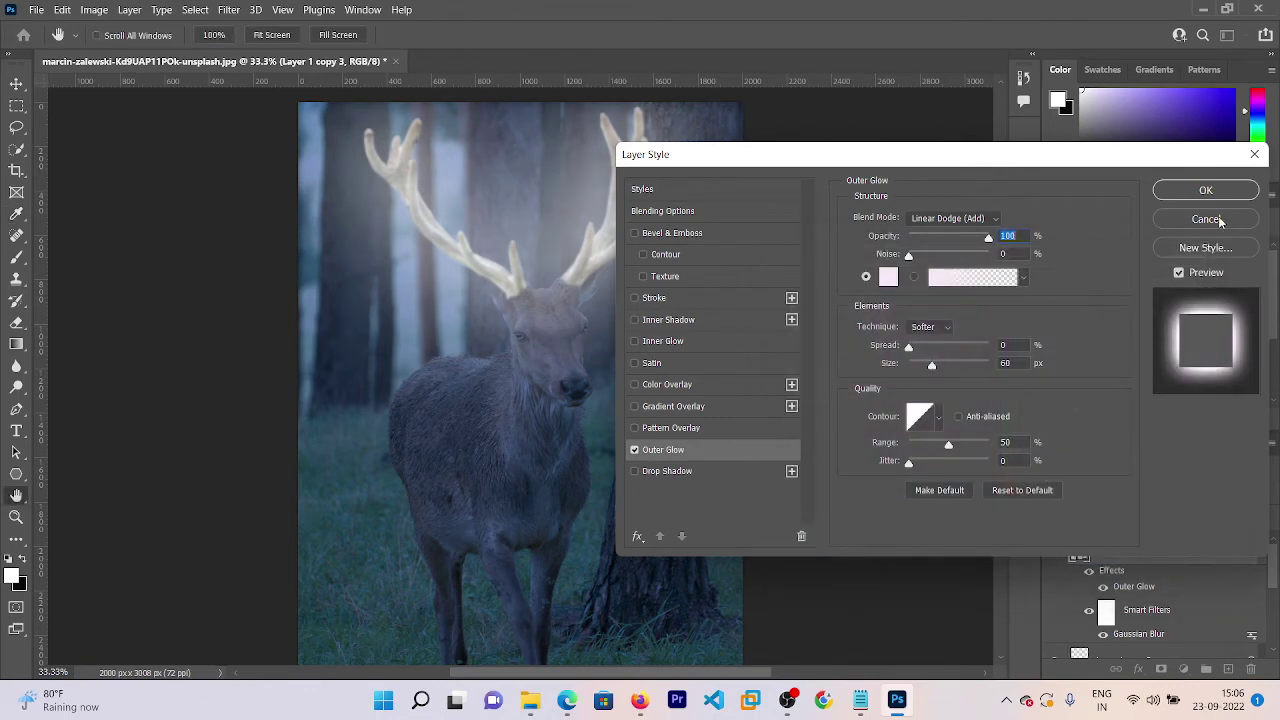
left_click(1200, 189)
key("e")
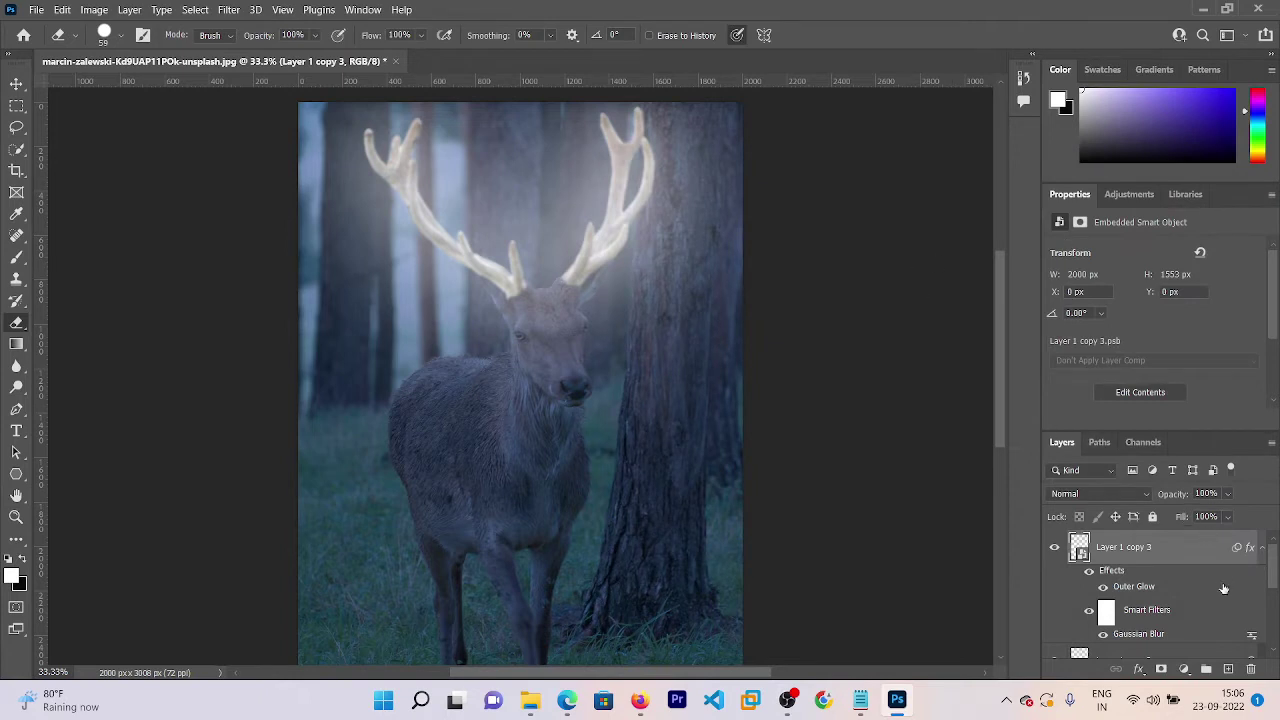
- Group Layer 1 copy, copy 2 and copy 3 into Group 1
left_click(1262, 548)
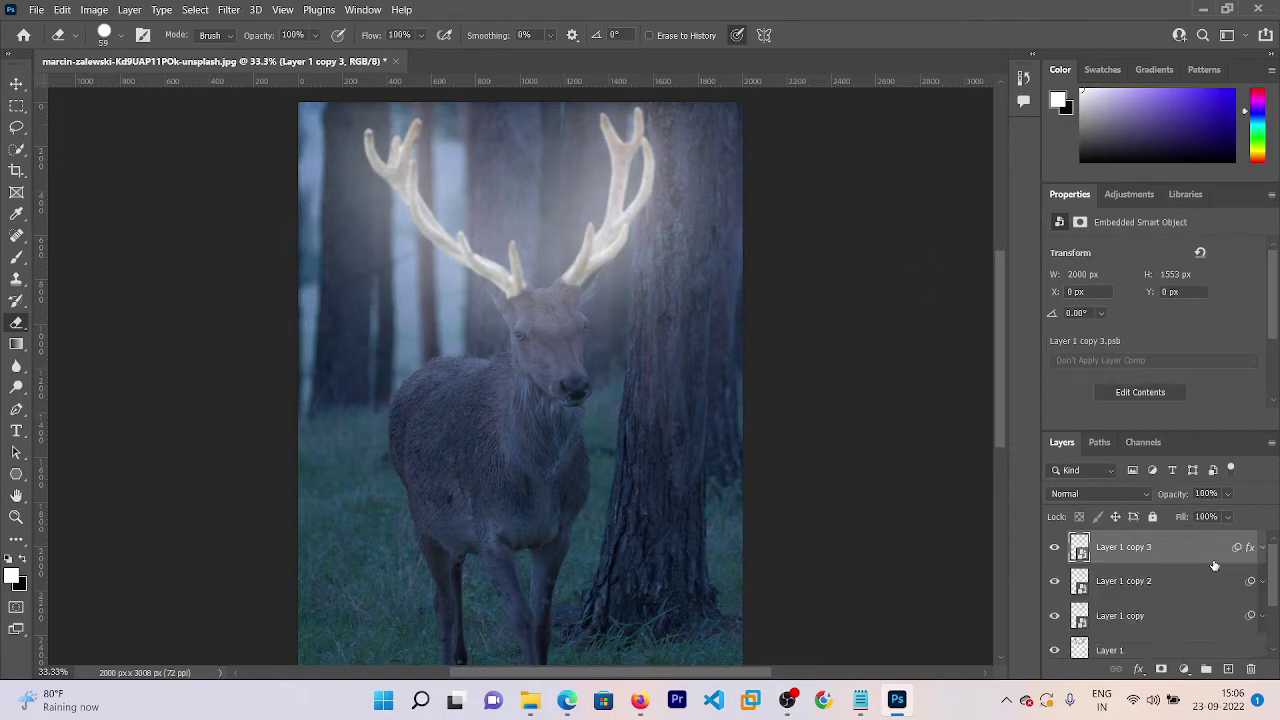
left_click(1200, 560, "ctrl")
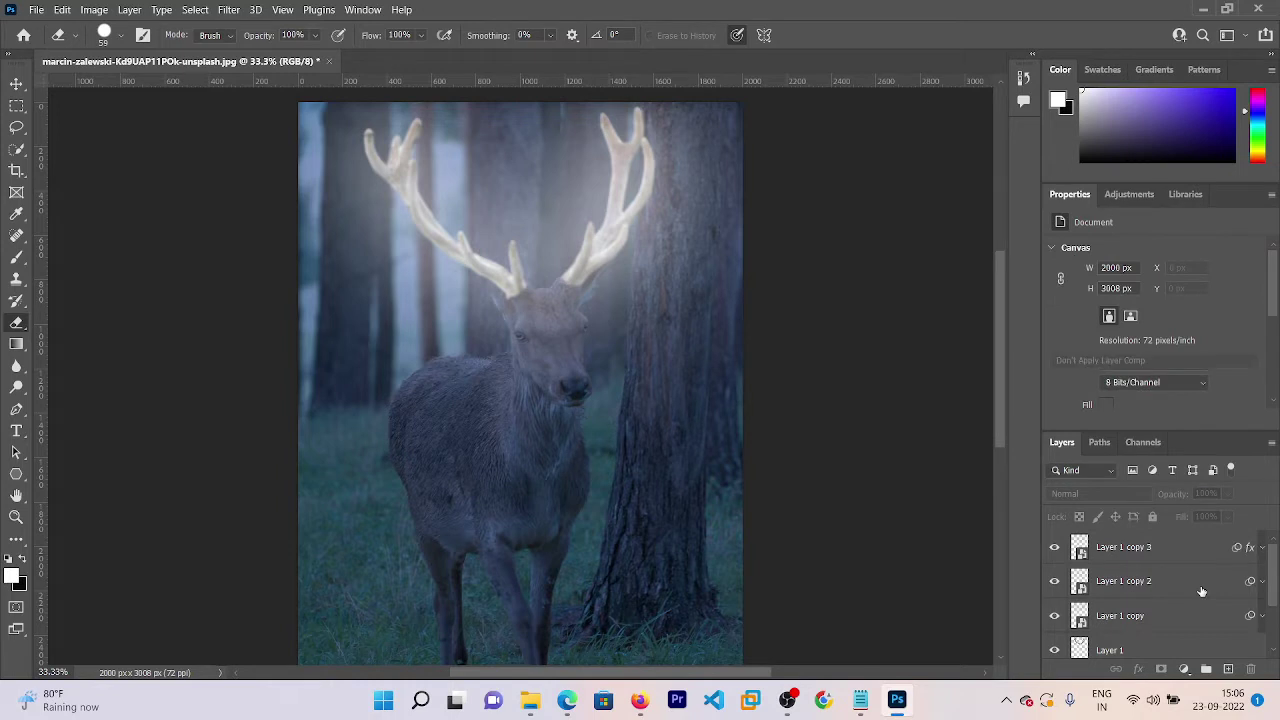
left_click(1196, 595)
left_click(1175, 616, "ctrl")
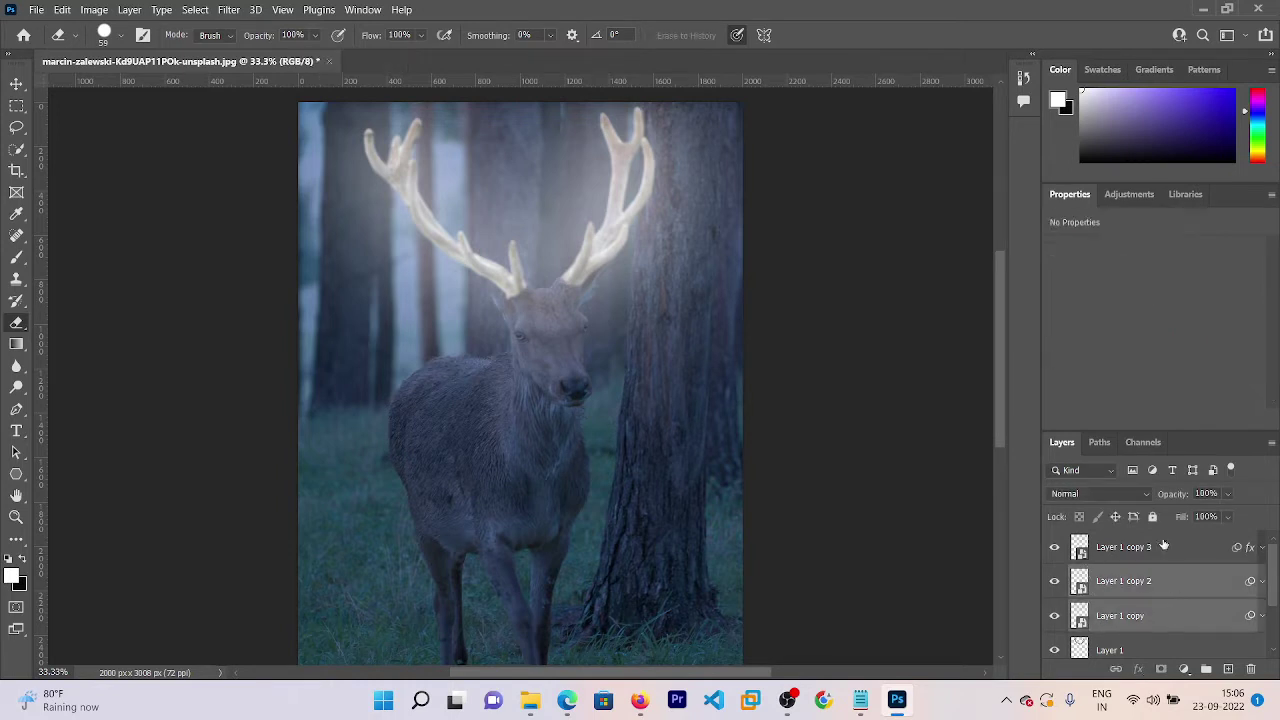
left_click(1164, 545, "ctrl")
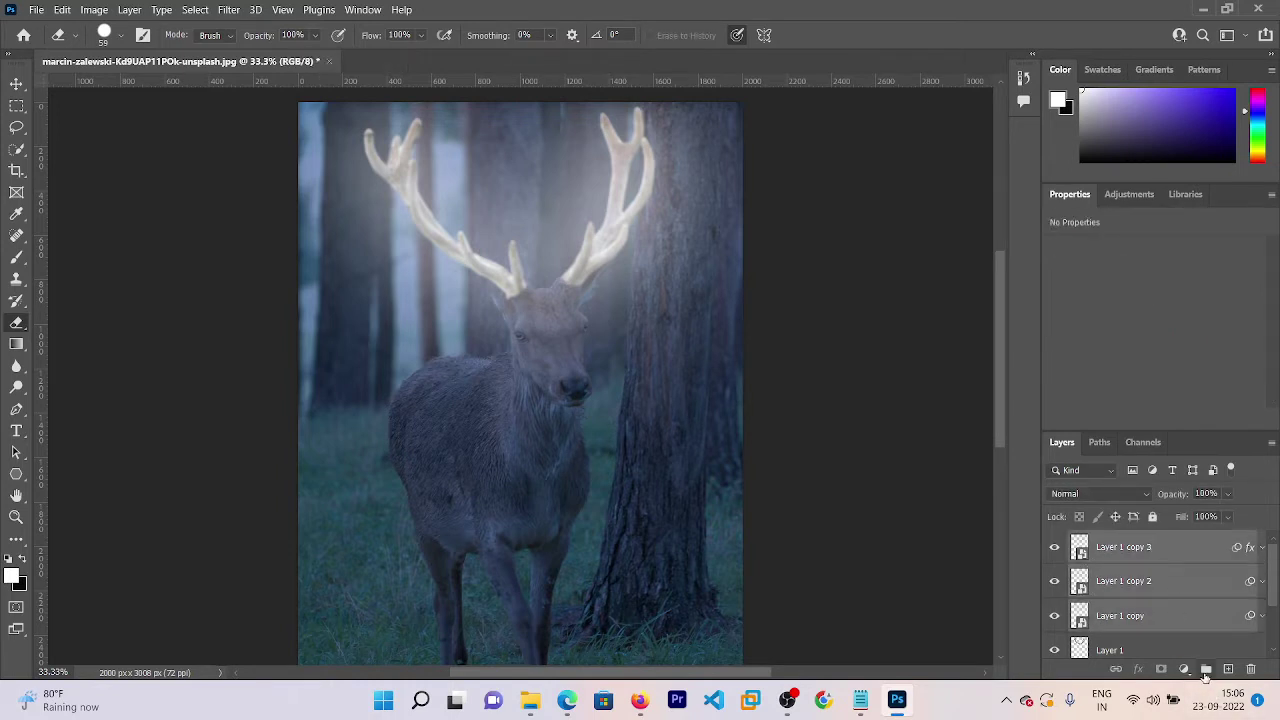
left_click(1206, 670)
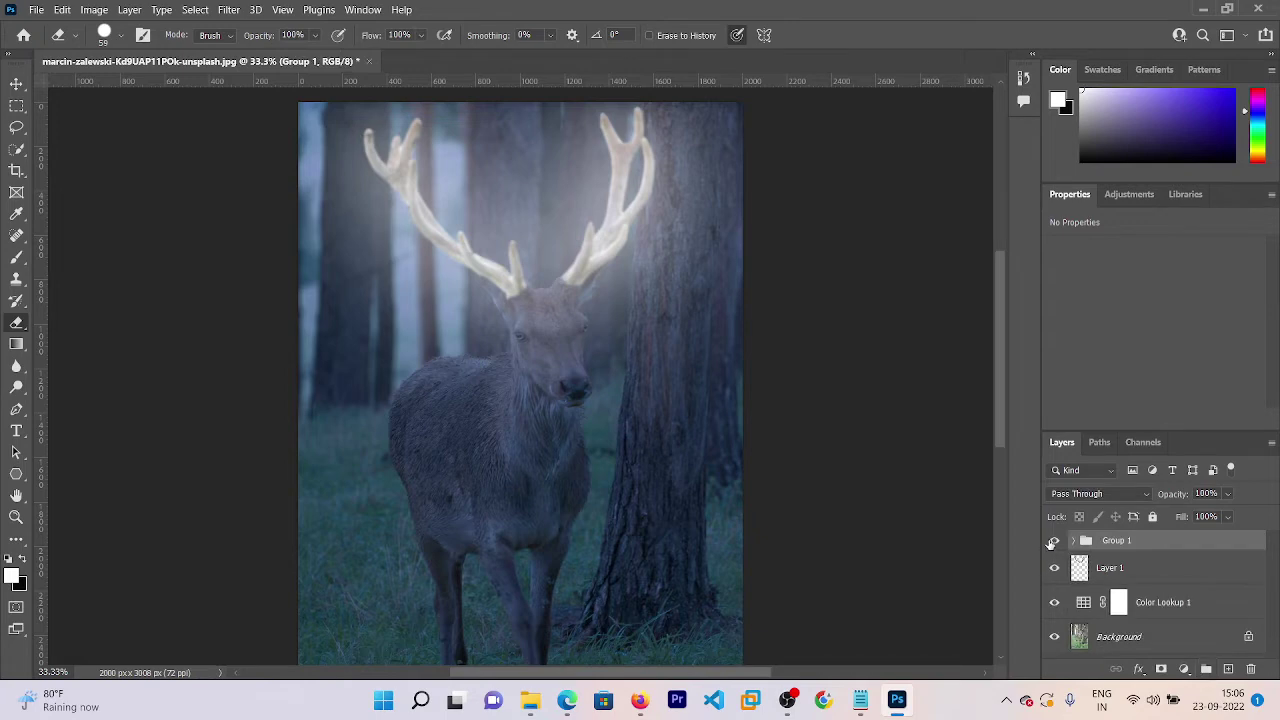
- Toggle Group 1 off, on and off again to compare without the glow
left_click(1054, 540)
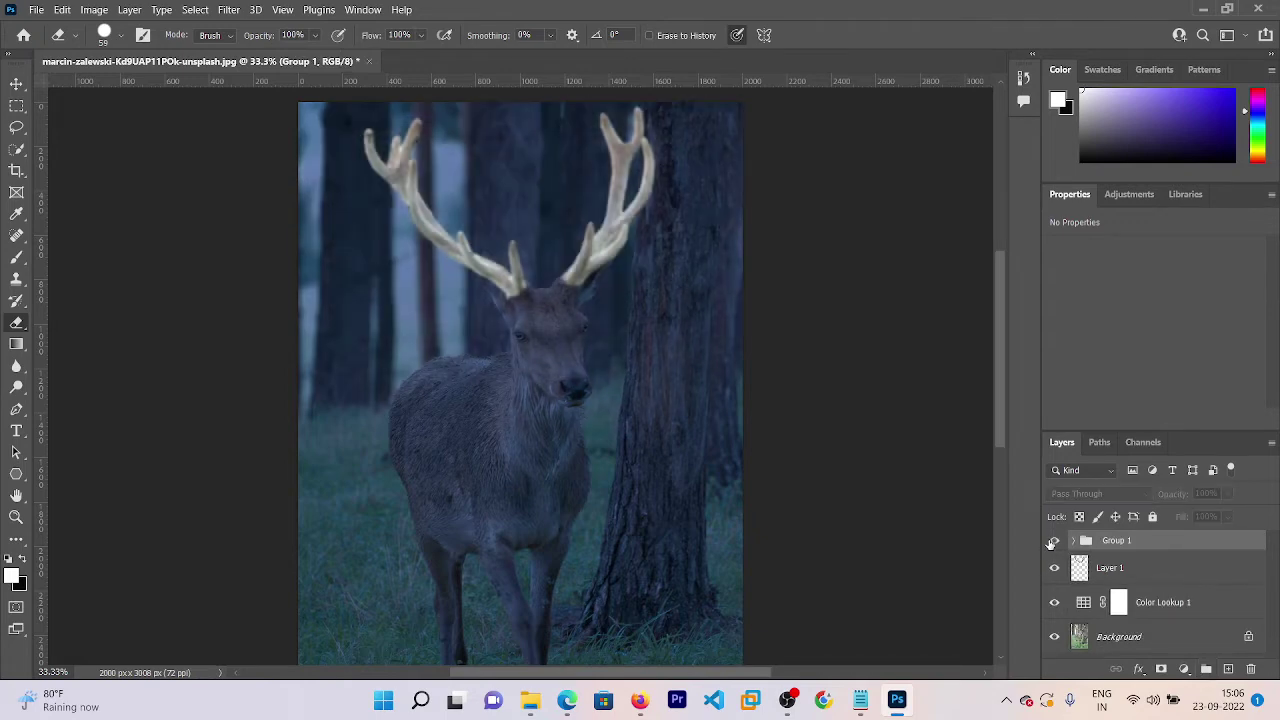
left_click(1054, 540)
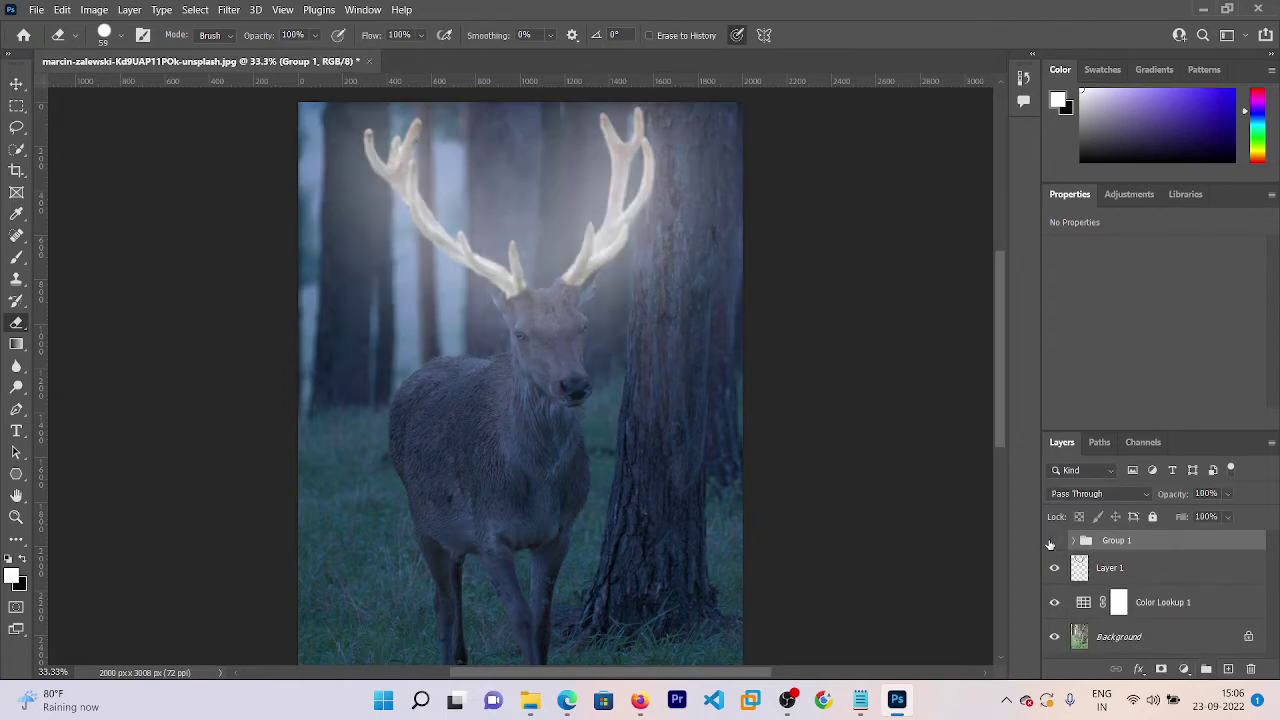
left_click(1054, 540)
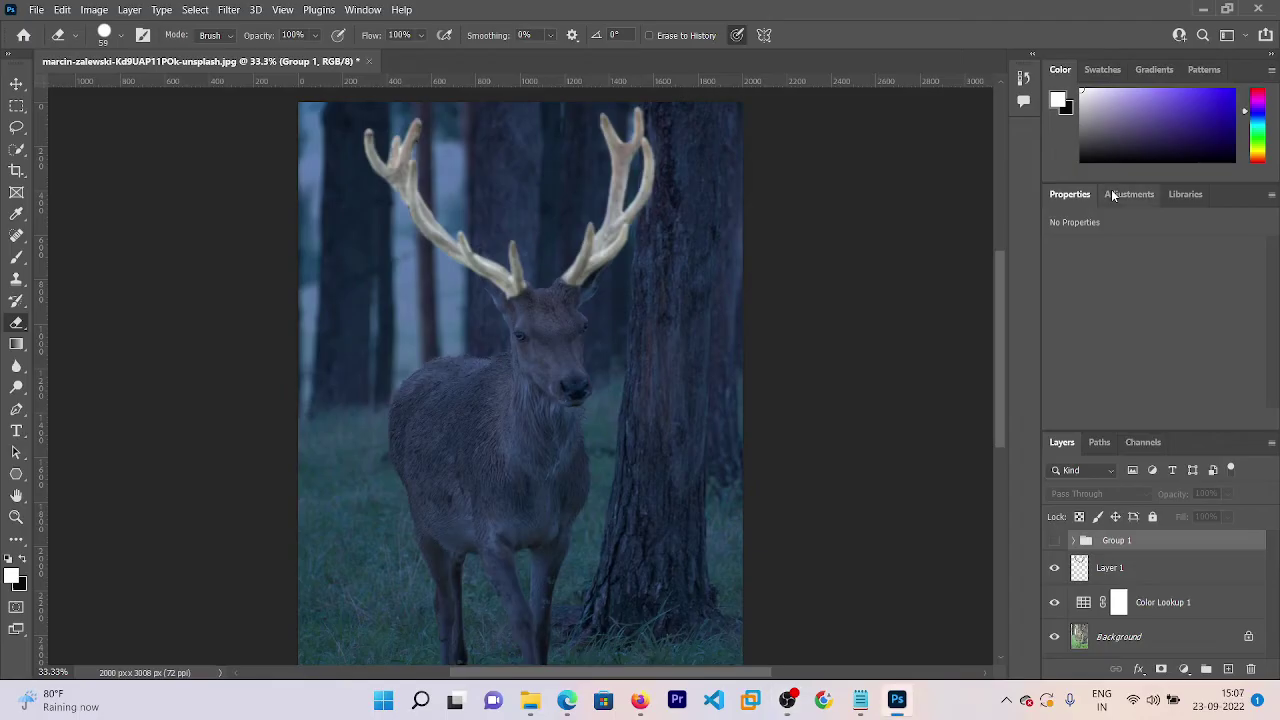
- Add a Curves adjustment pulled down to darken the image, and show Group 1's antler glow again
left_click(1113, 196)
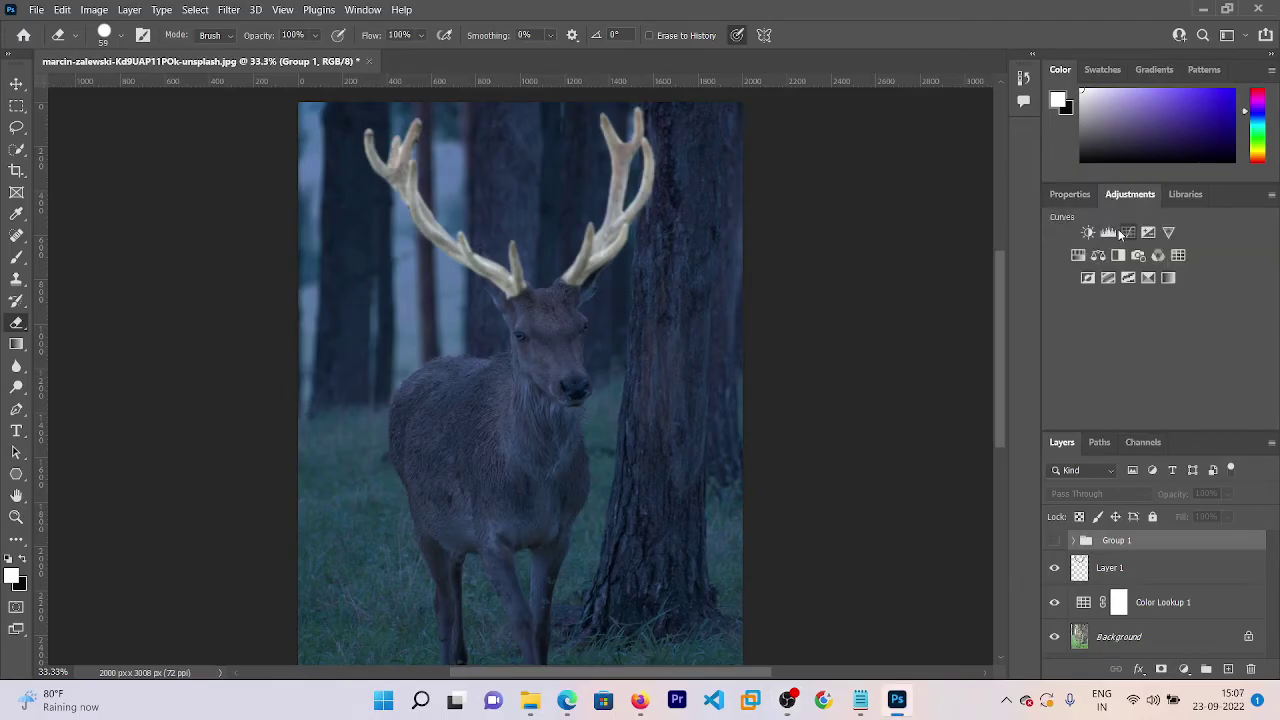
left_click(1119, 232)
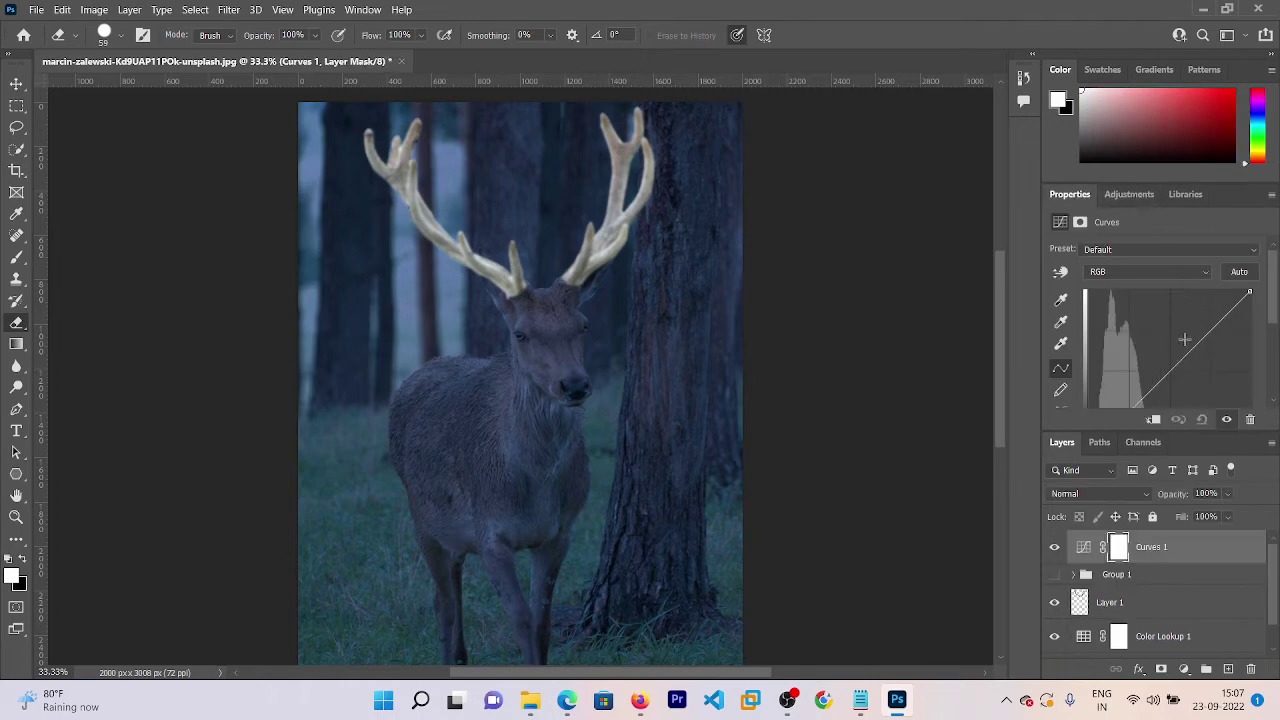
left_click_drag(1186, 354, 1195, 359)
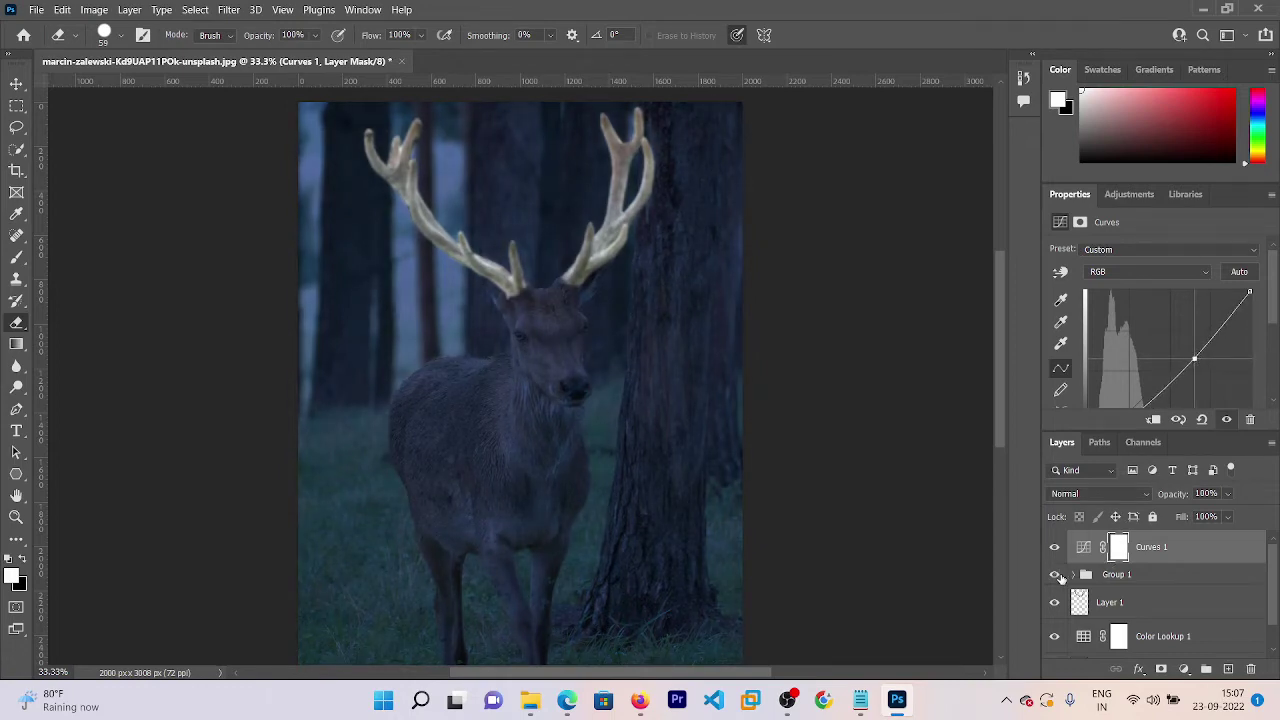
left_click(1056, 575)
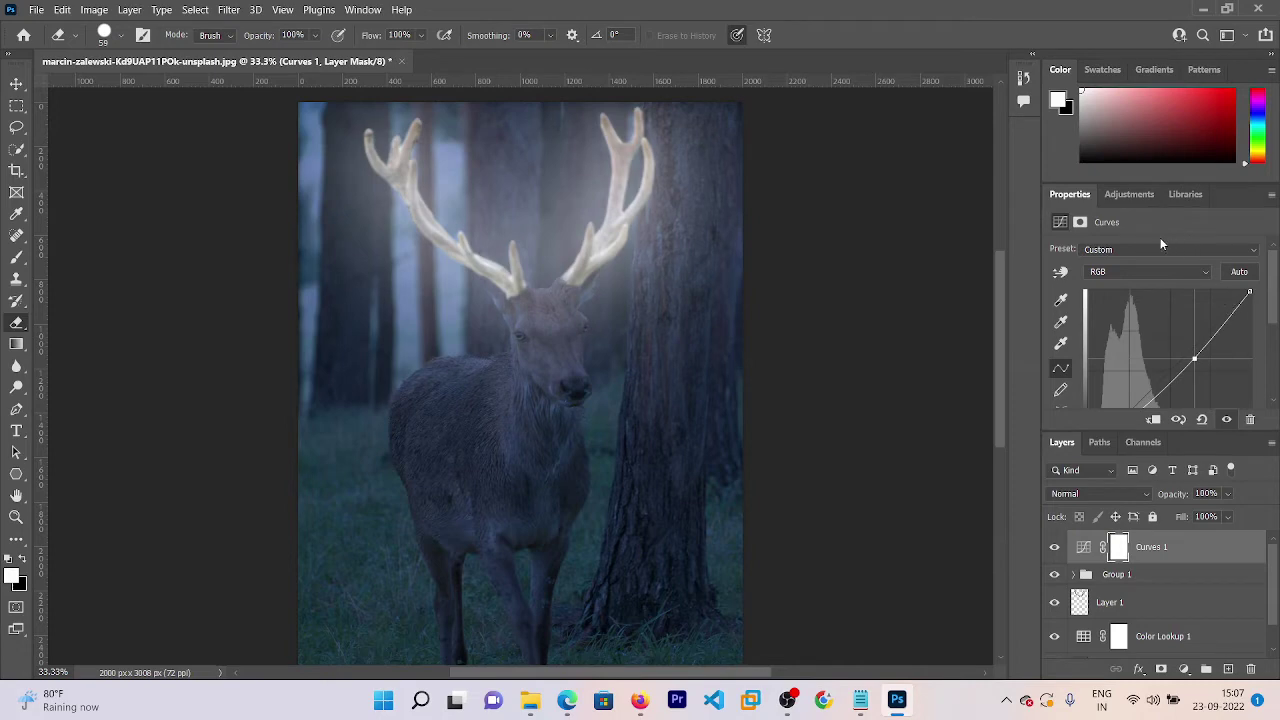
- Add a second Curves layer and a Levels layer with midtones darkened to 0.85
left_click(1127, 200)
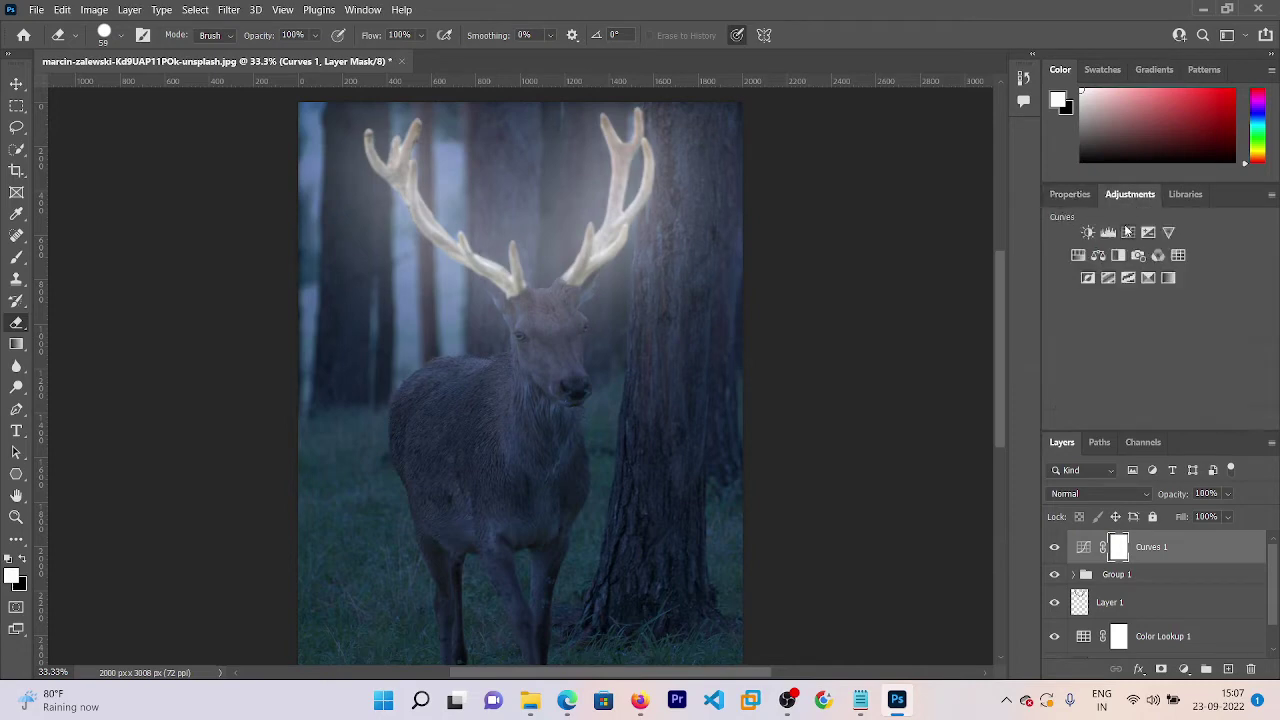
left_click(1127, 232)
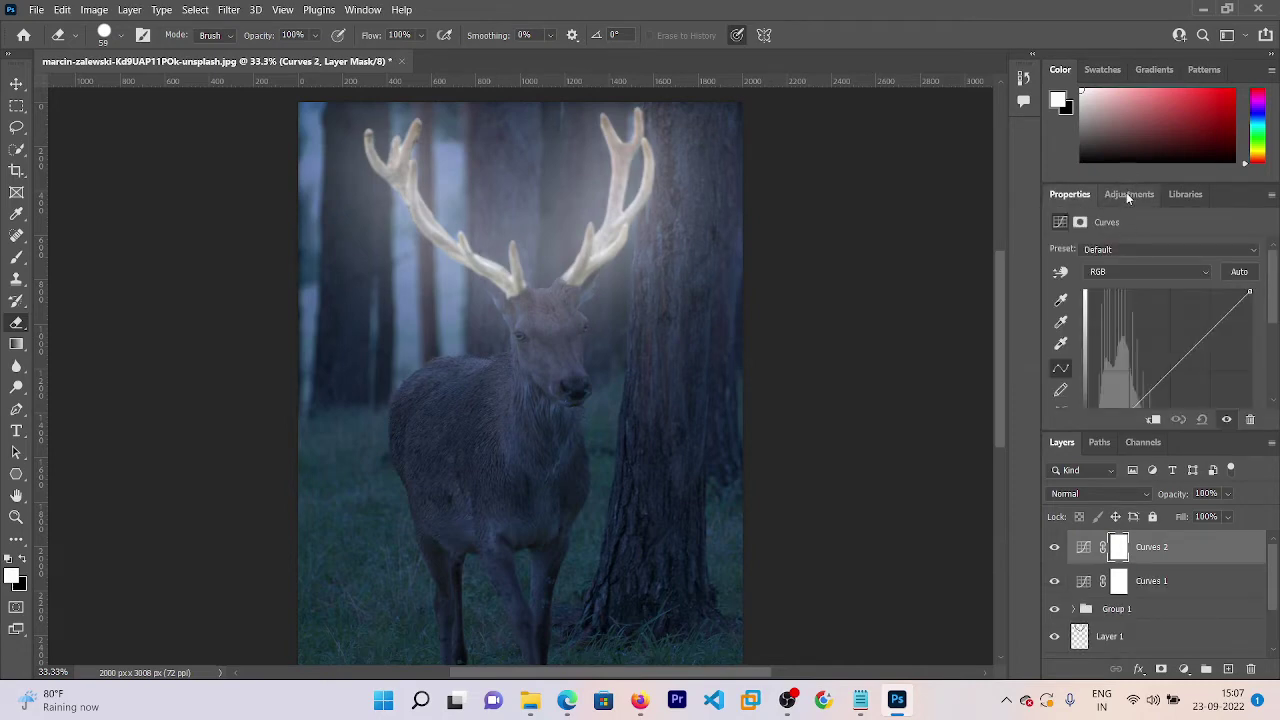
left_click(1128, 195)
left_click(1108, 232)
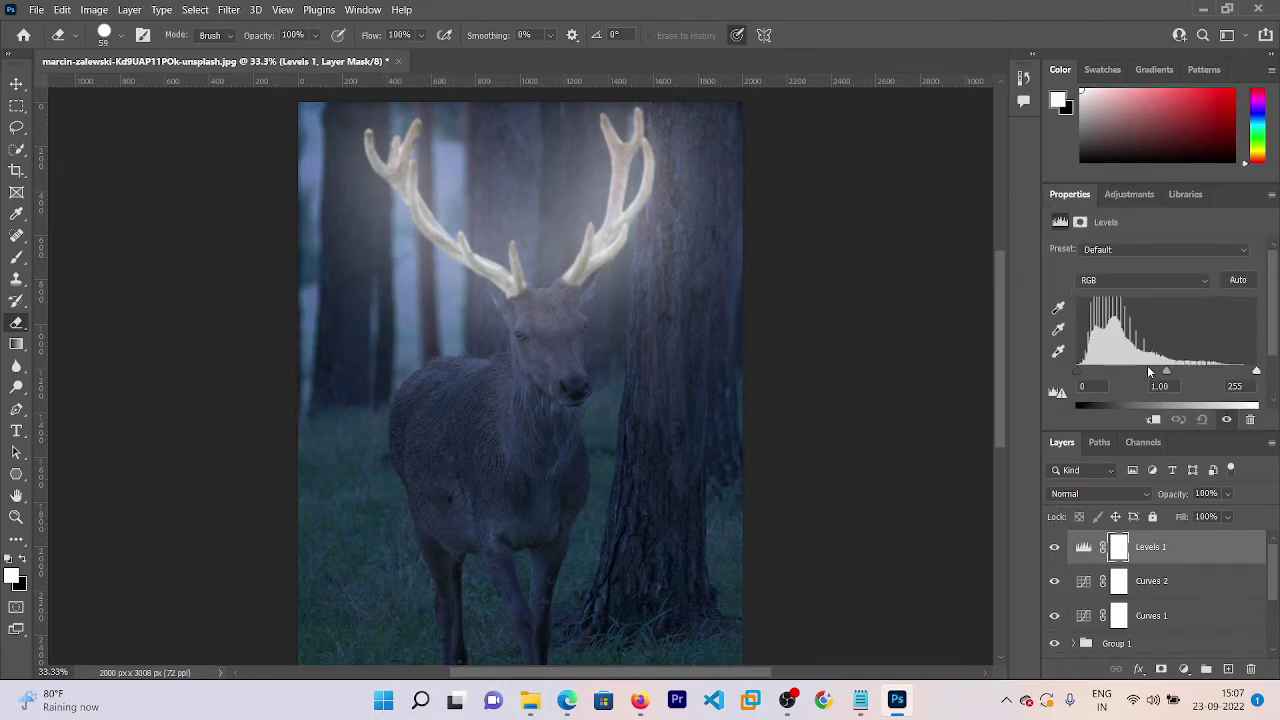
left_click_drag(1166, 370, 1177, 371)
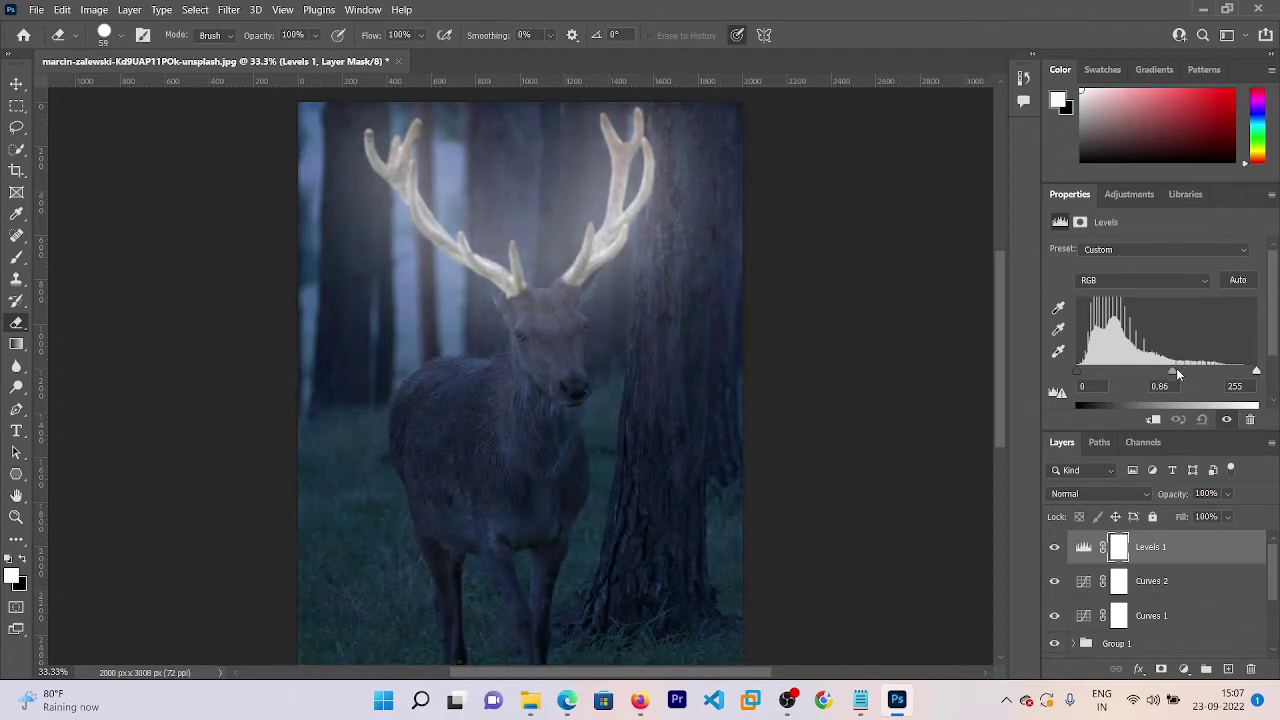
left_click(1127, 195)
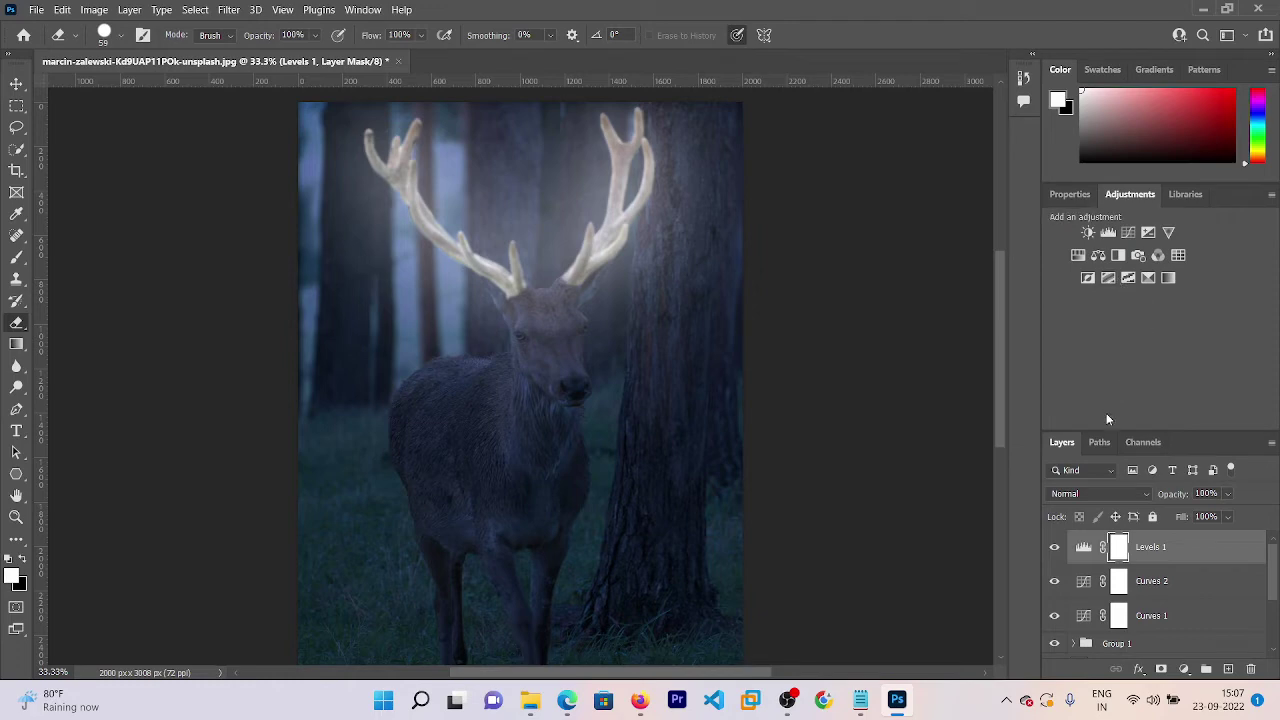
left_click_drag(1270, 582, 1267, 641)
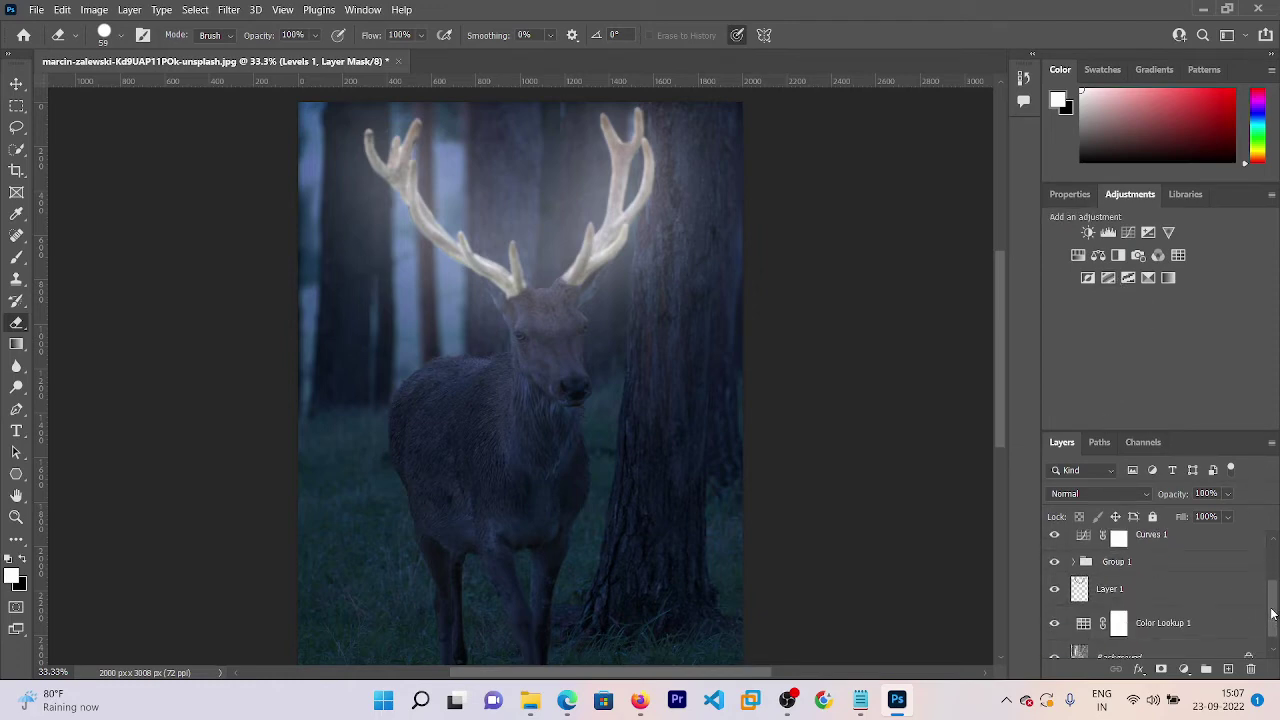
- Add a Hue/Saturation adjustment above the Background with hue +26 and reduced saturation
left_click(1202, 643)
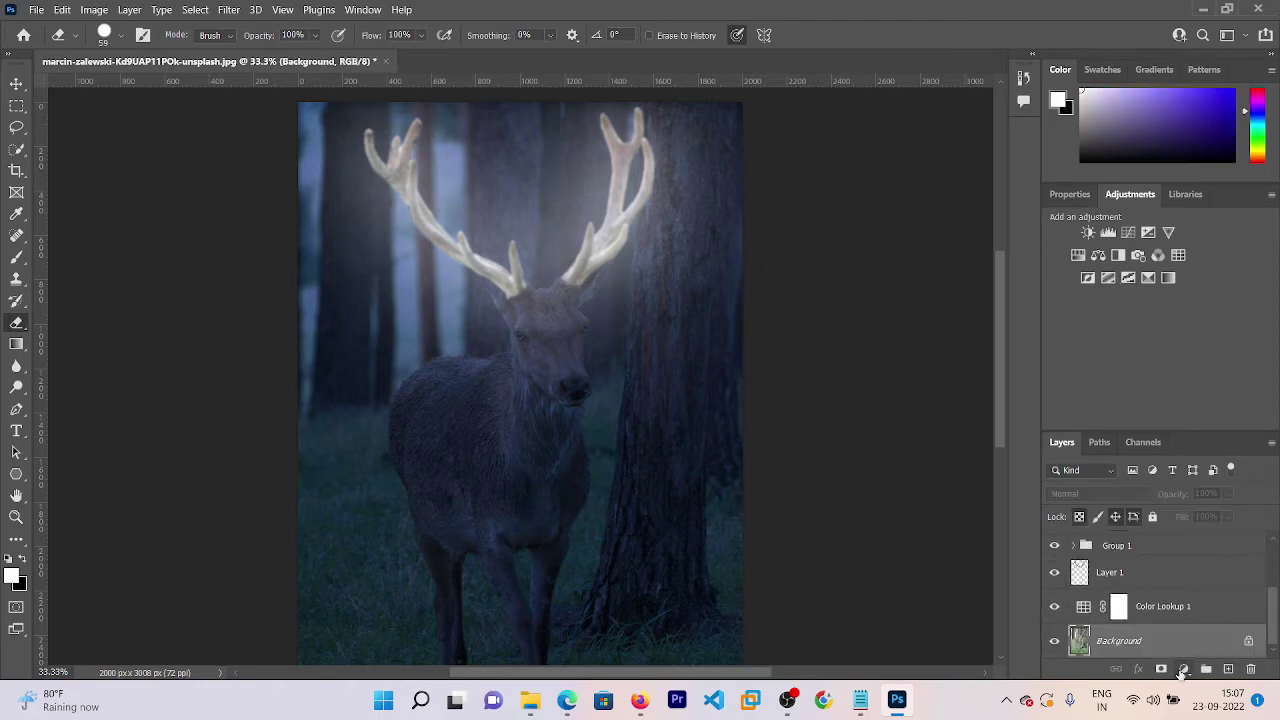
left_click(1183, 669)
left_click(1183, 512)
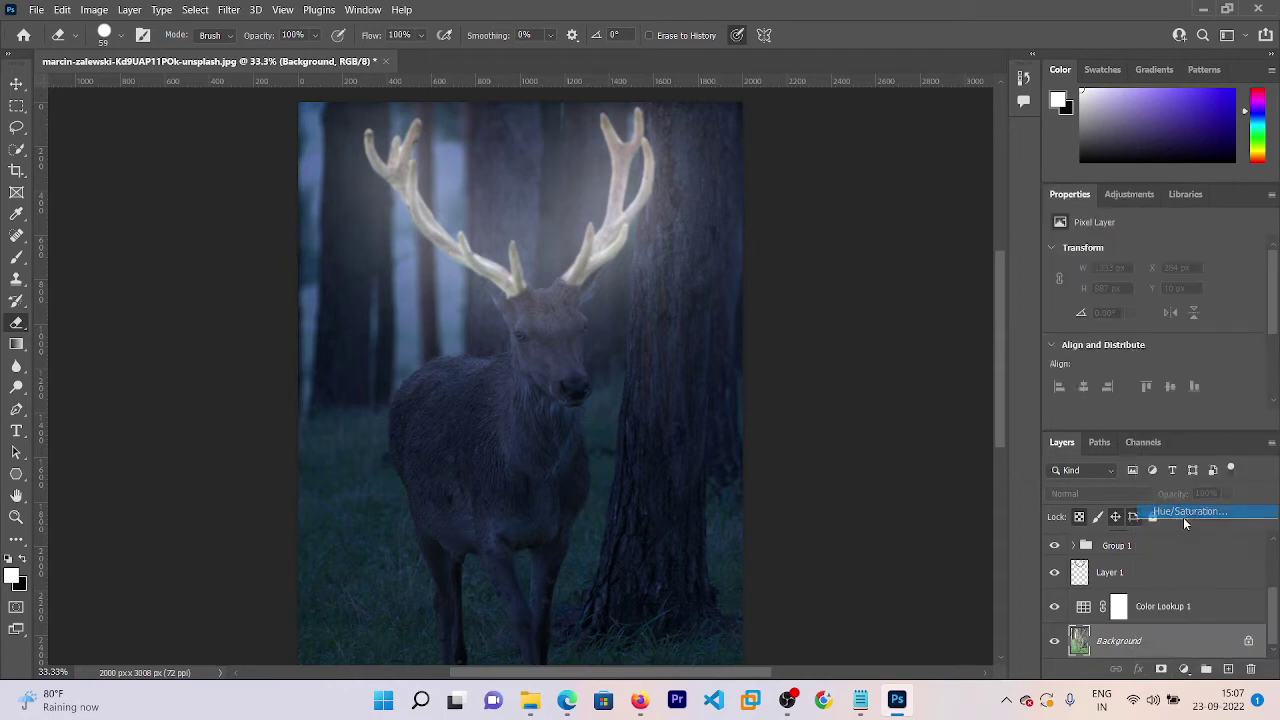
mouse_move(1155, 315)
left_mouse_down()
mouse_move(1184, 314)
mouse_move(1094, 314)
mouse_move(1216, 313)
mouse_move(1176, 300)
mouse_move(1103, 311)
left_mouse_up()
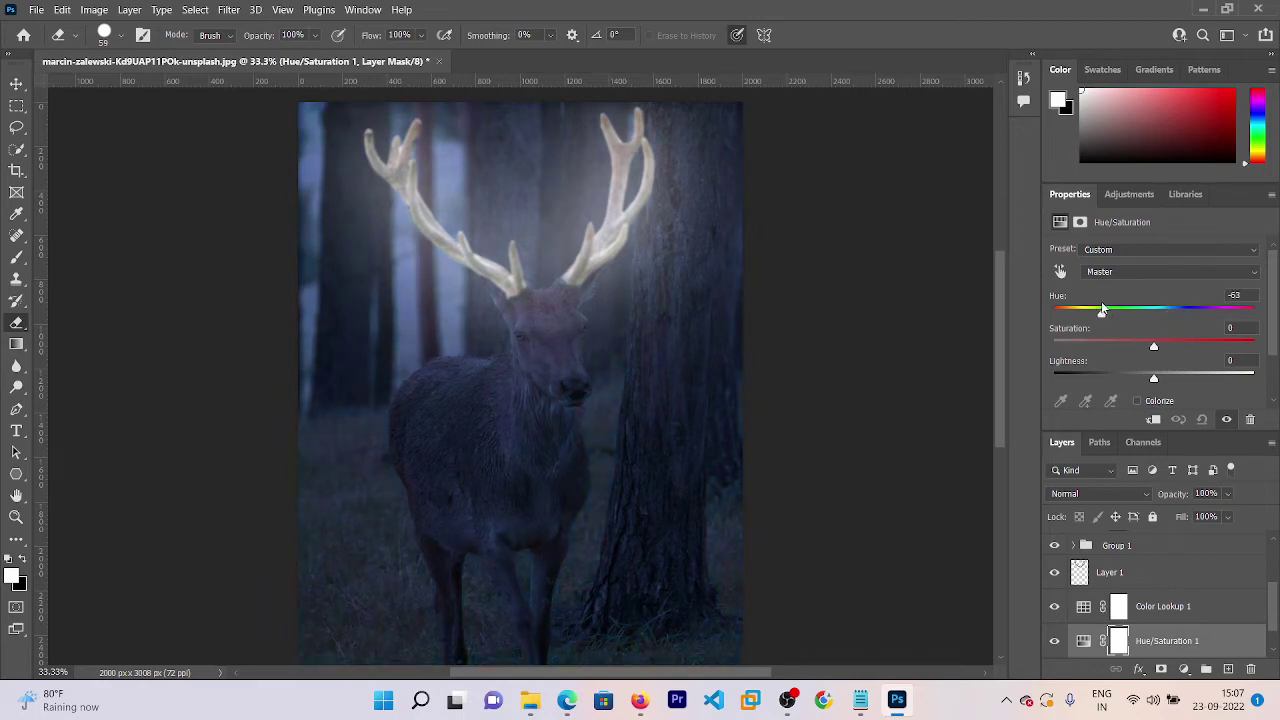
key("ctrl+minus")
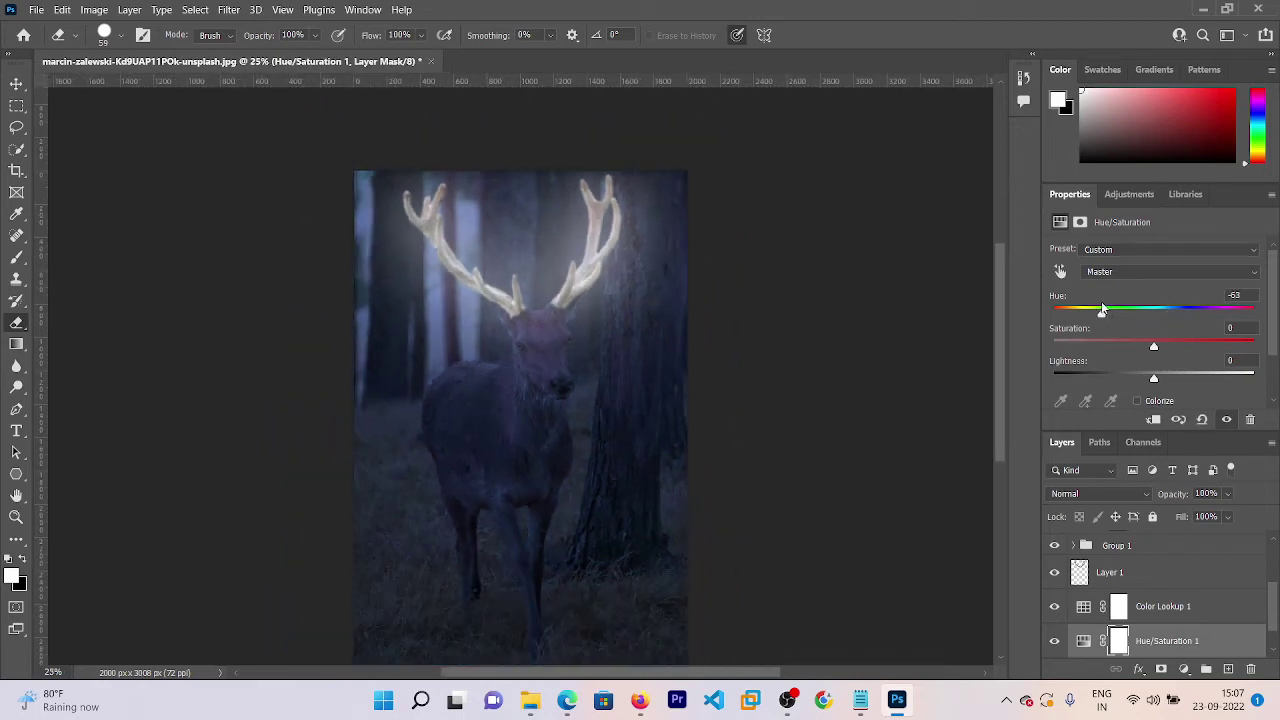
mouse_move(1163, 348)
left_mouse_down()
mouse_move(1200, 347)
mouse_move(1146, 346)
mouse_move(1192, 378)
mouse_move(1163, 379)
left_mouse_up()
- Switch to the Edge window showing the glowing-effect tutorial
key("alt+Tab")
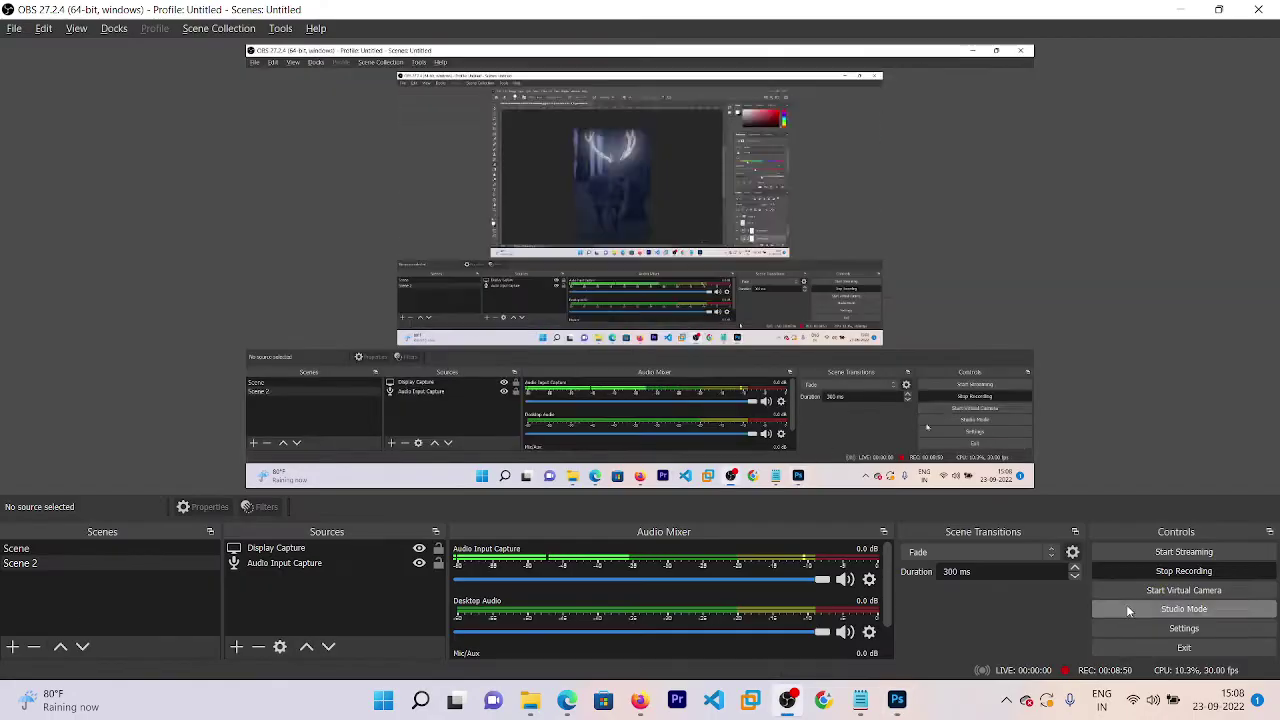
key("alt+Tab")
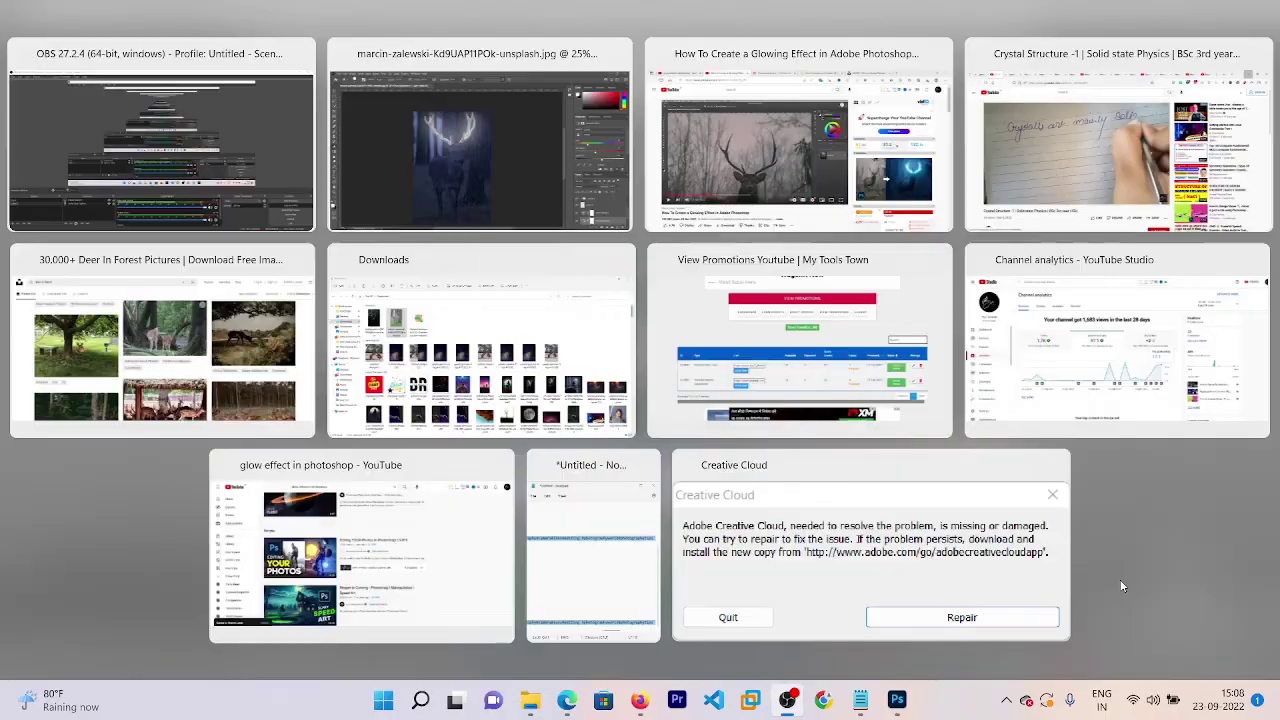
key("alt+Tab")
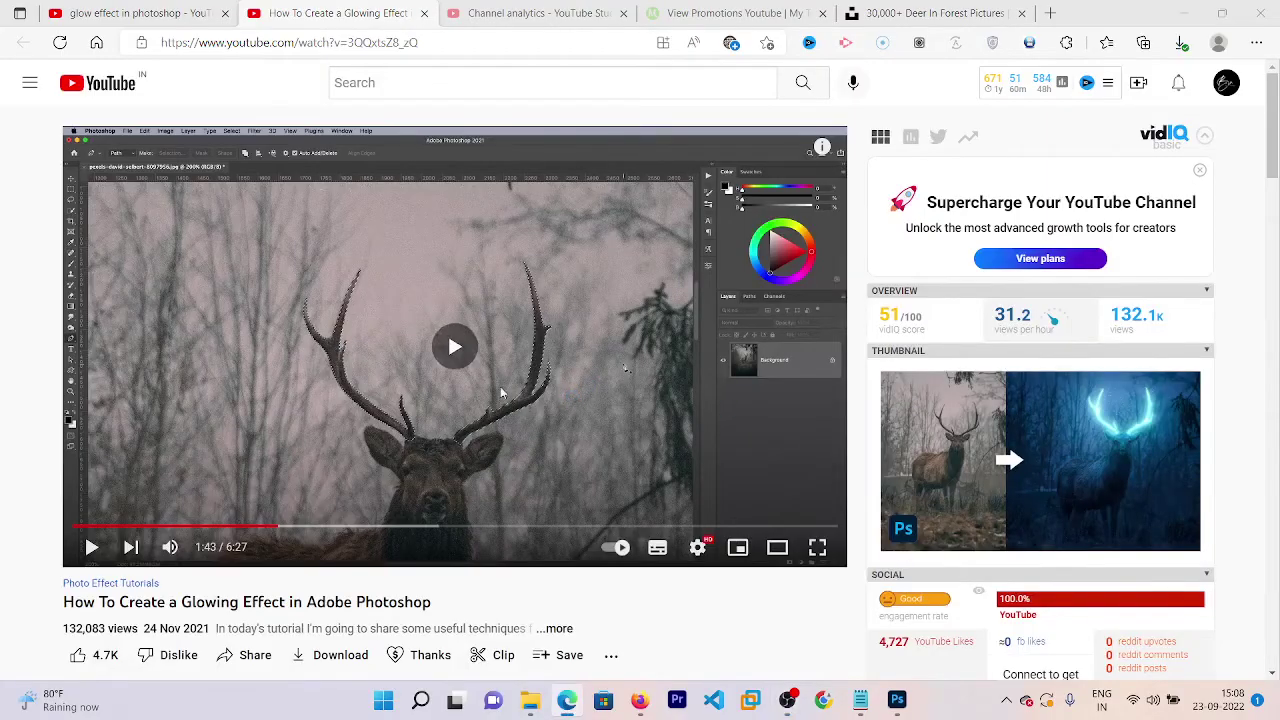
- Play the tutorial, skip ahead to 2:57 where the antlers glow, pause, and return to Photoshop
left_click(500, 386)
key("Right")
key("Right")
key("Right")
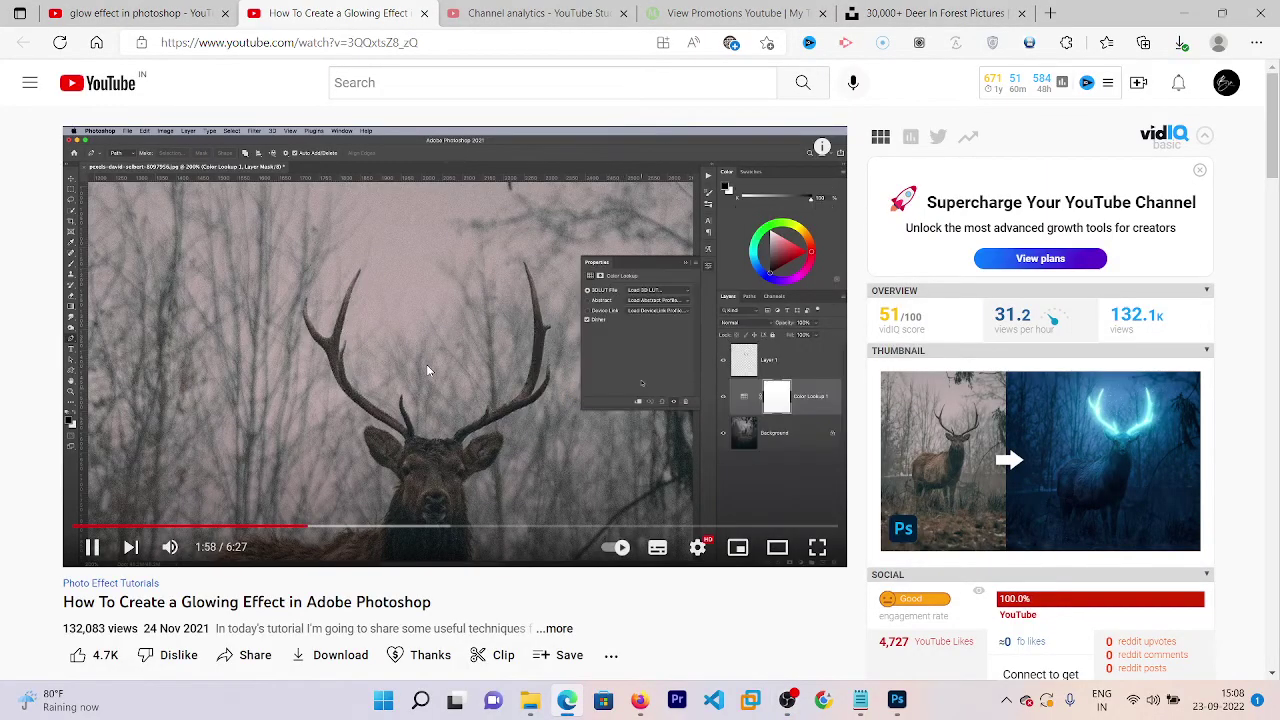
key("Right")
key("Right")
key("Right")
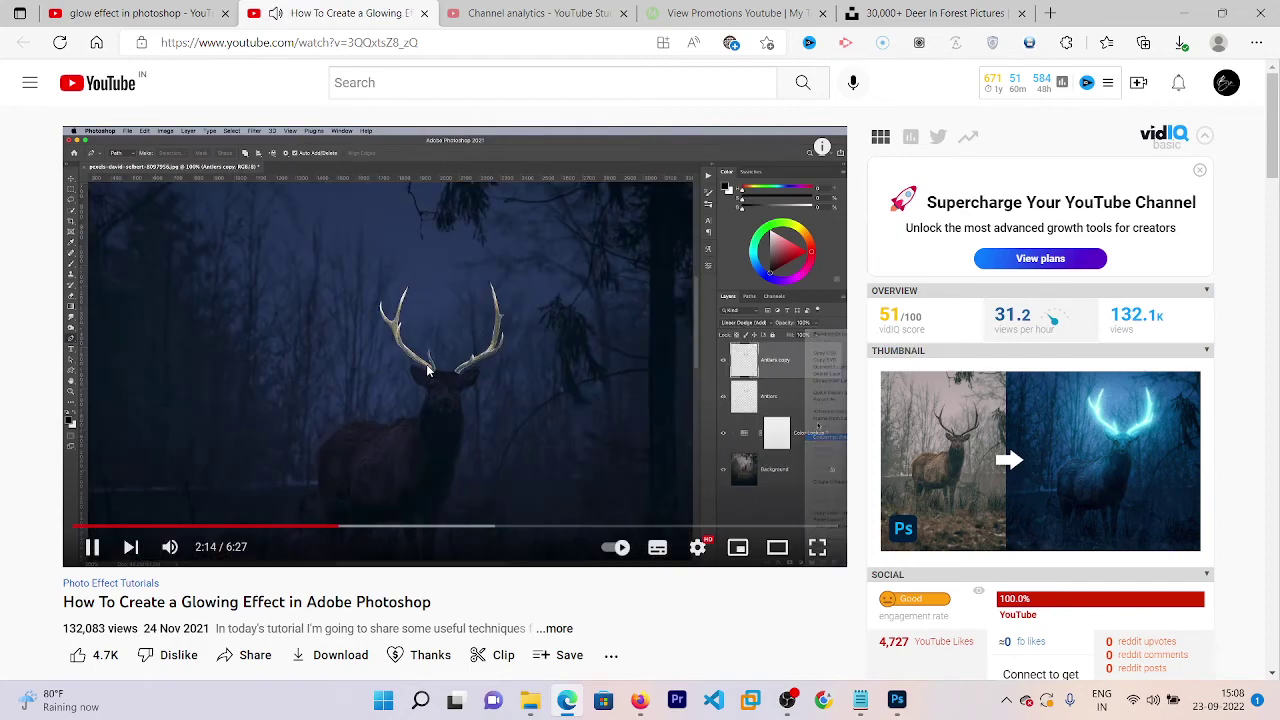
key("Right")
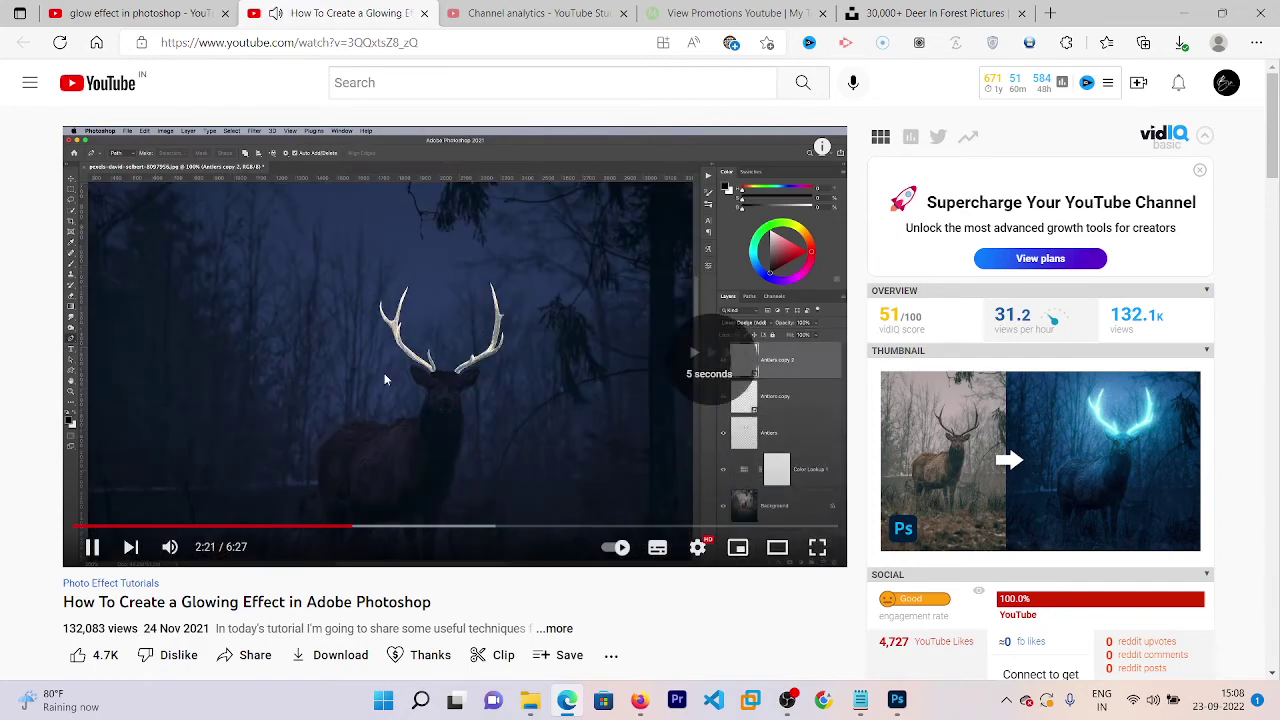
key("Right")
key("Right")
key("Right")
key("Right")
key("Right")
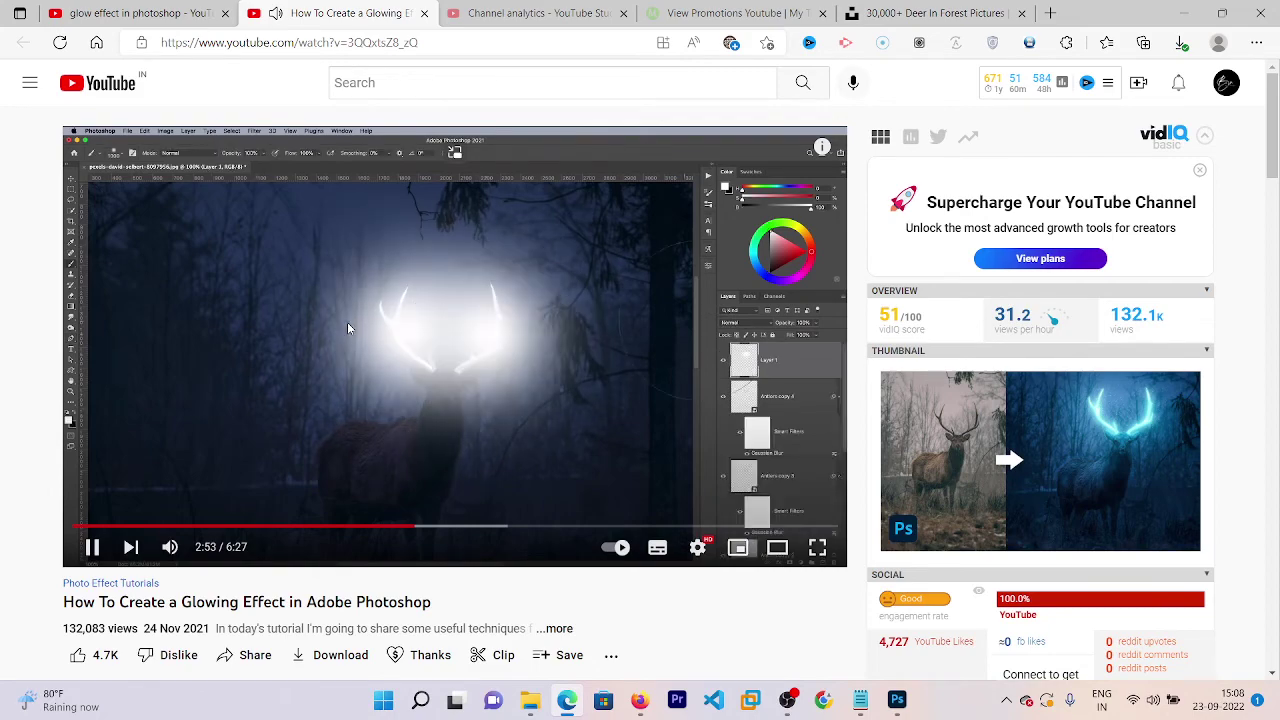
key("space")
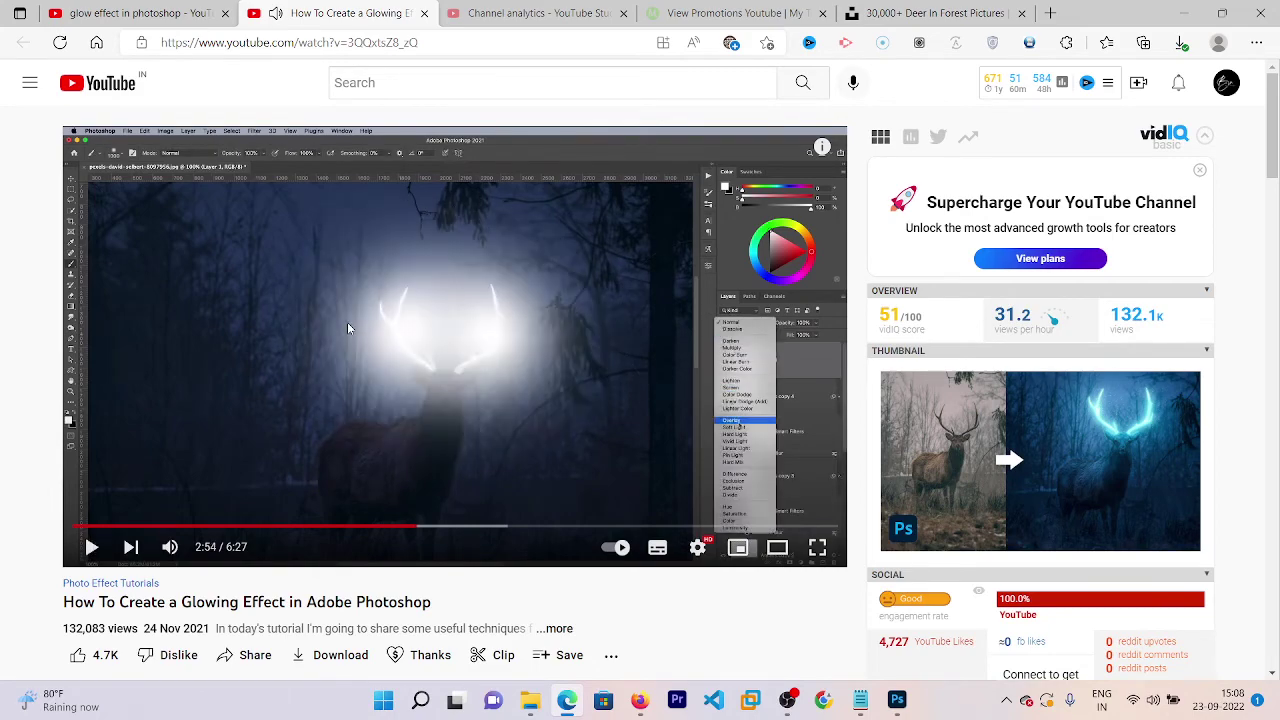
key("alt+Tab")
key("alt+Tab")
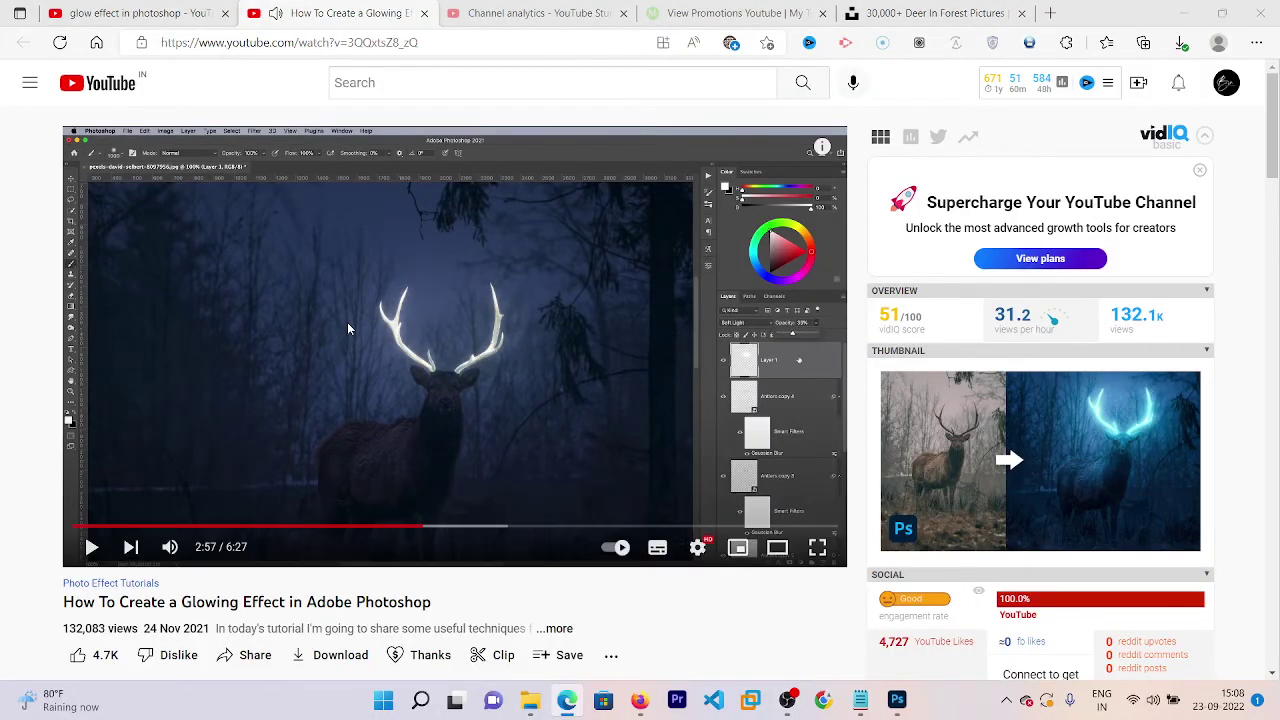
key("alt+Tab")
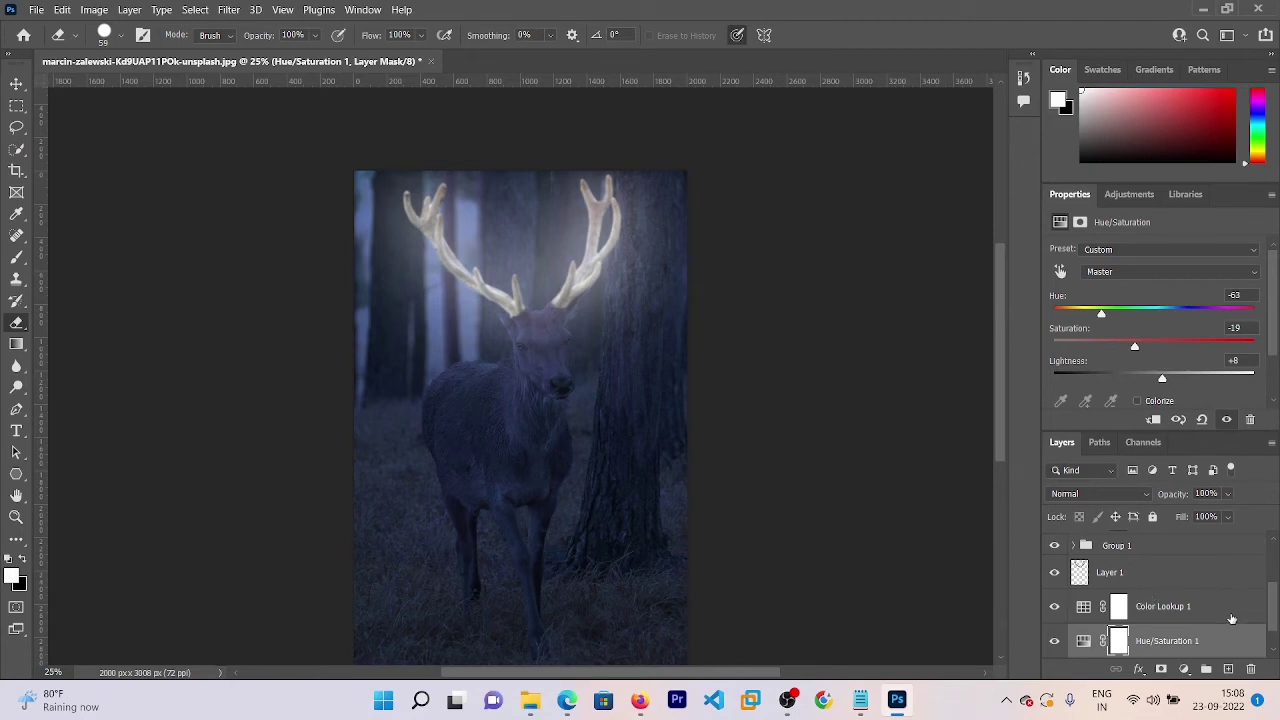
- Expand Group 1 and move Curves 1 into it between Layer 1 copy 3 and Layer 1 copy 2
left_click_drag(1275, 597, 1272, 545)
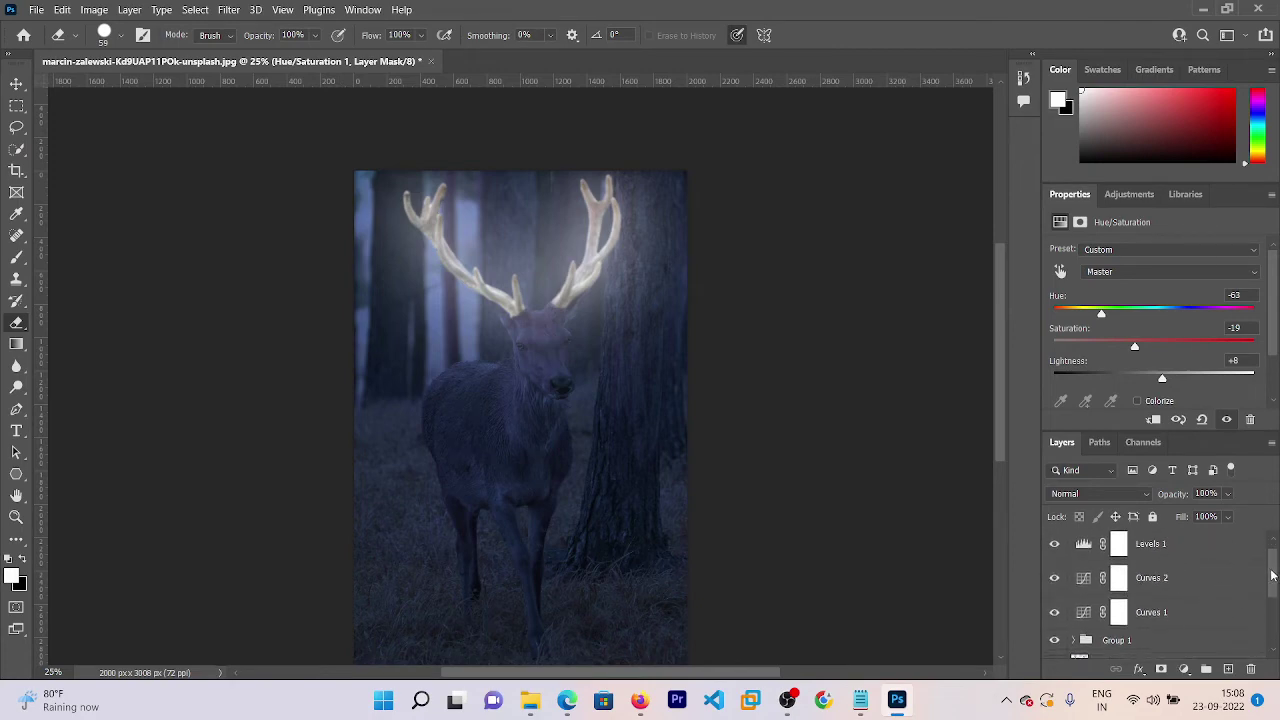
left_click_drag(1272, 568, 1272, 592)
left_click(1085, 581)
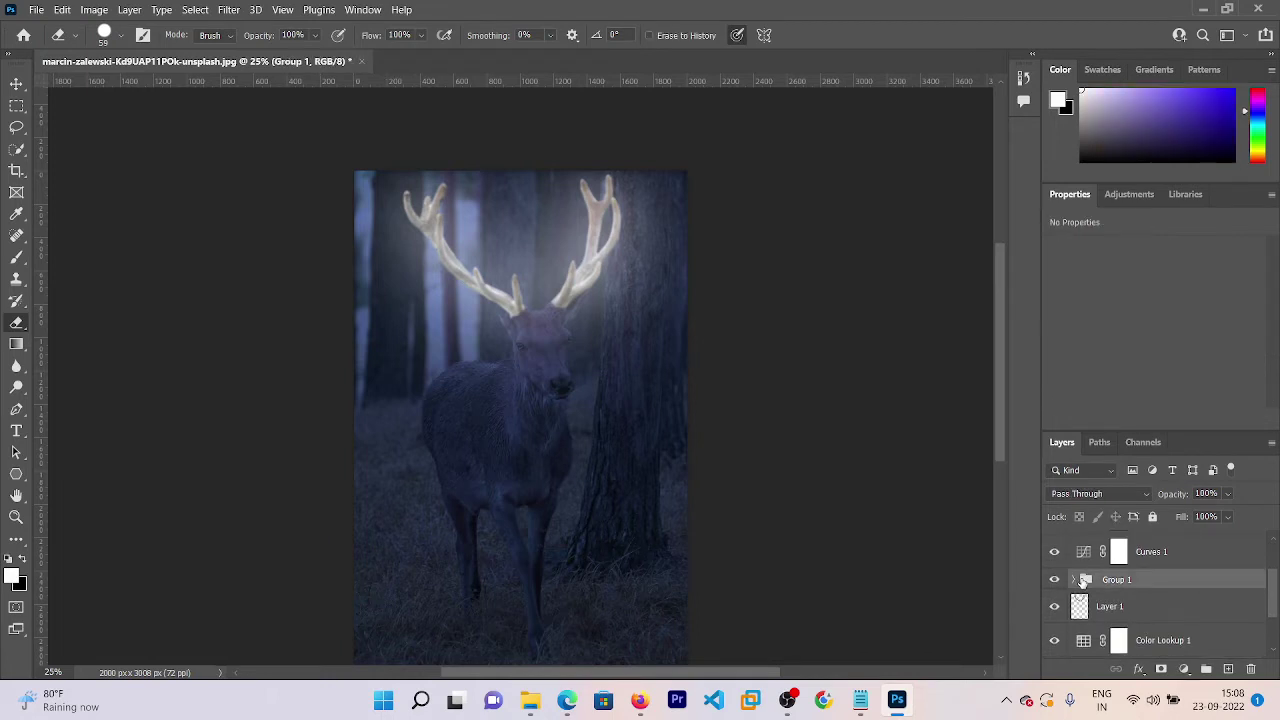
left_click(1075, 581)
left_click_drag(1160, 553, 1180, 615)
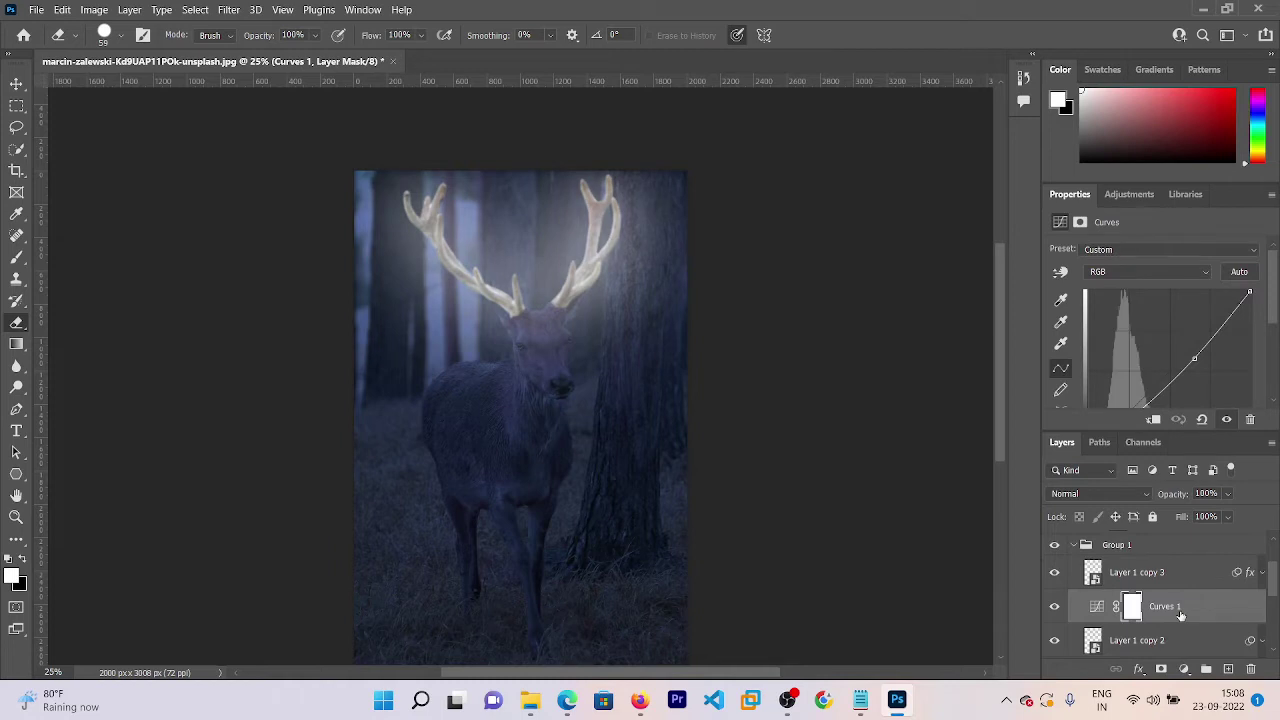
- Select Layer 1 copy 3 inside Group 1
left_click(1203, 548)
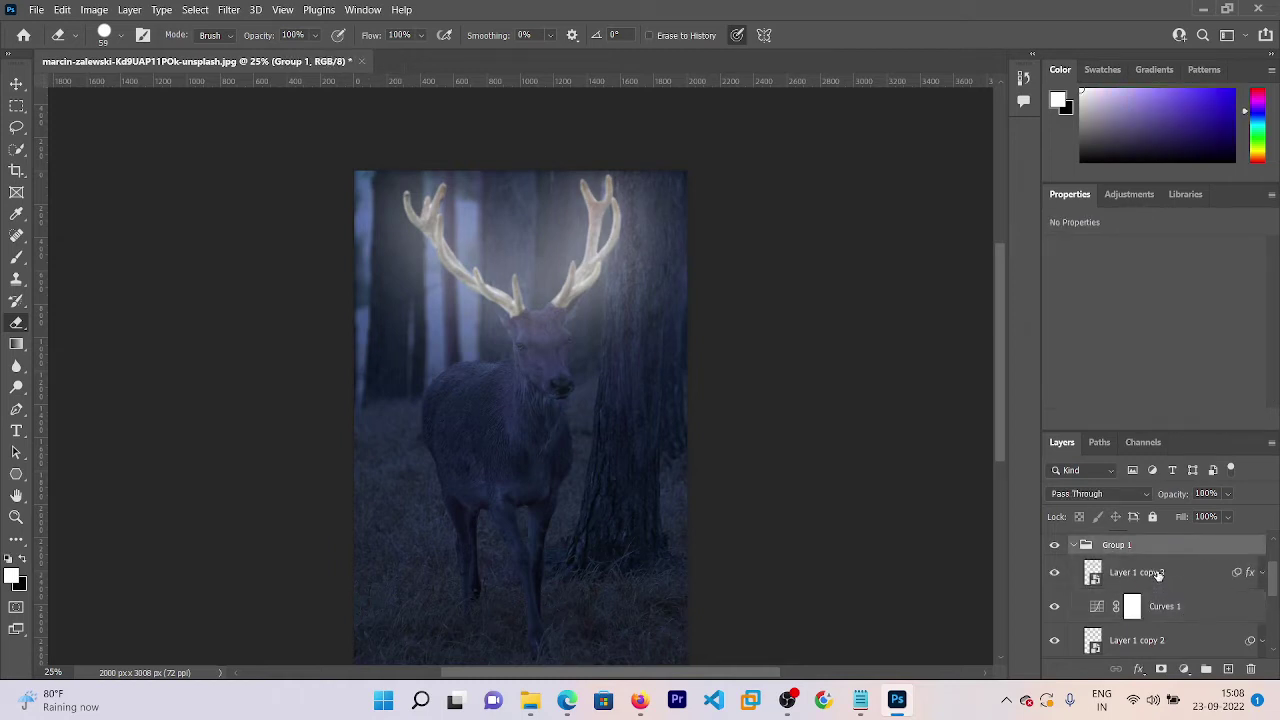
left_click(1158, 575)
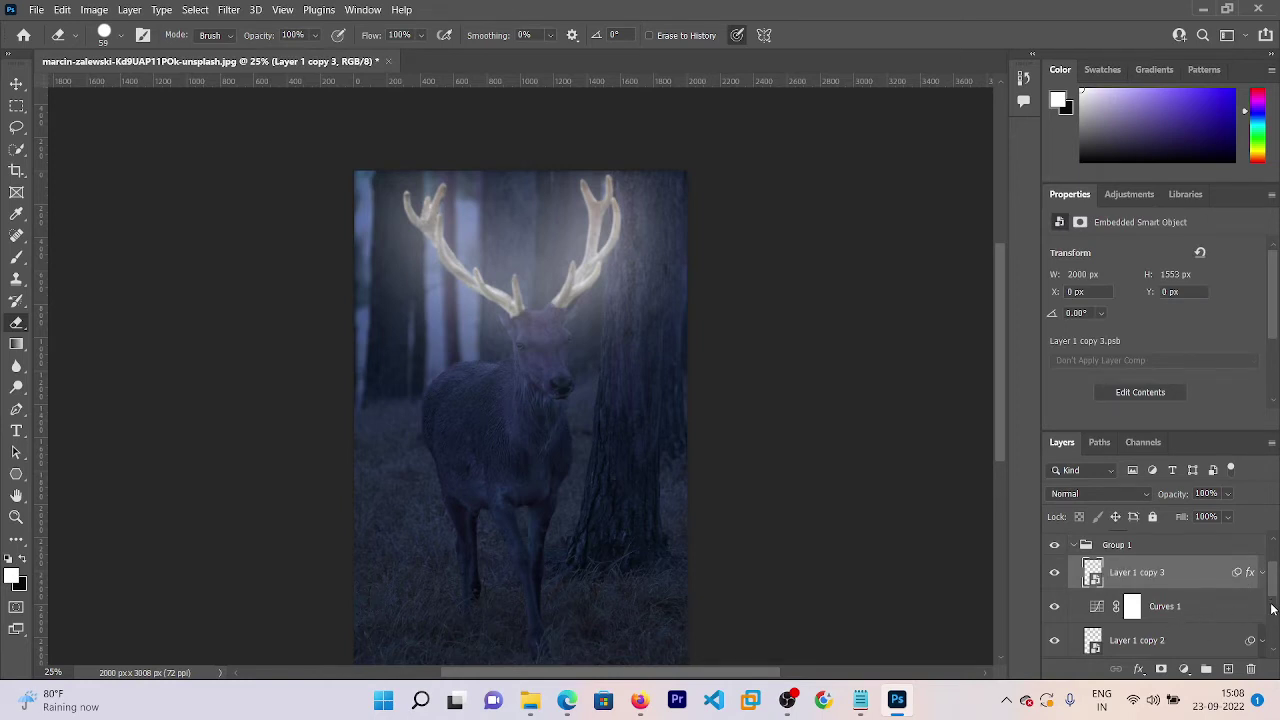
scroll(1272, 608, "down", 3)
left_click_drag(1272, 608, 1272, 604)
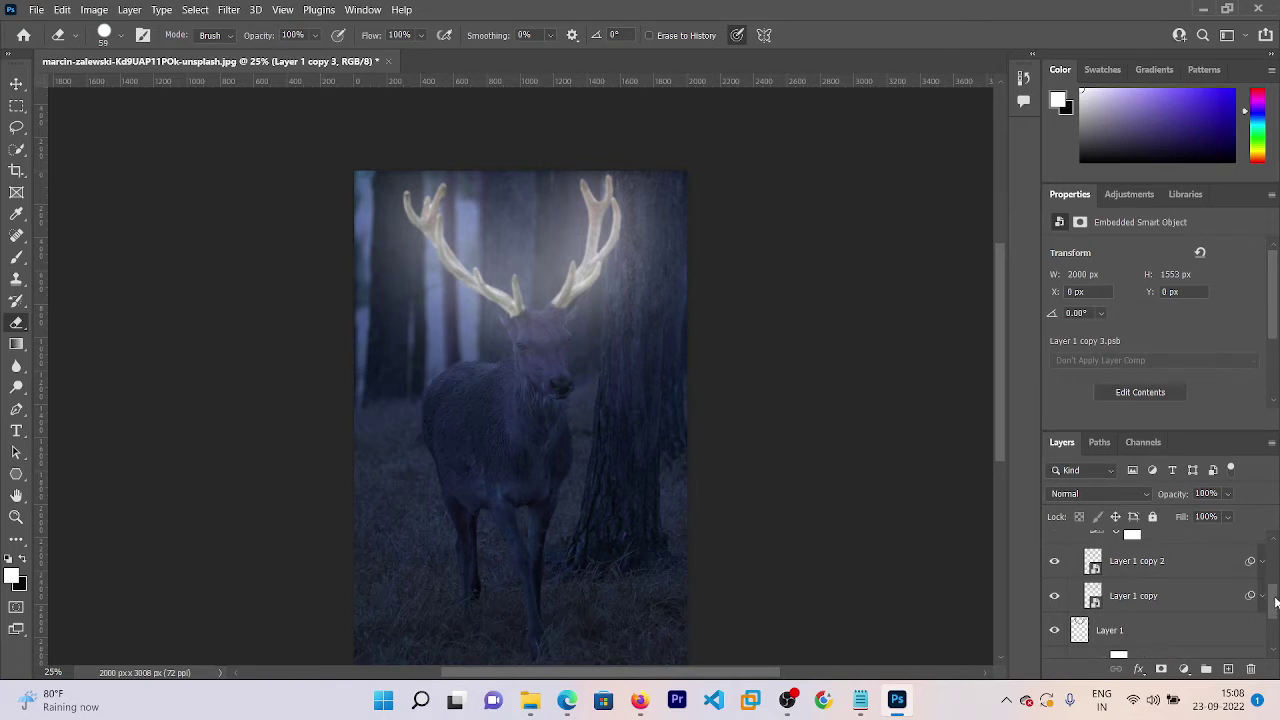
left_click_drag(1275, 600, 1275, 577)
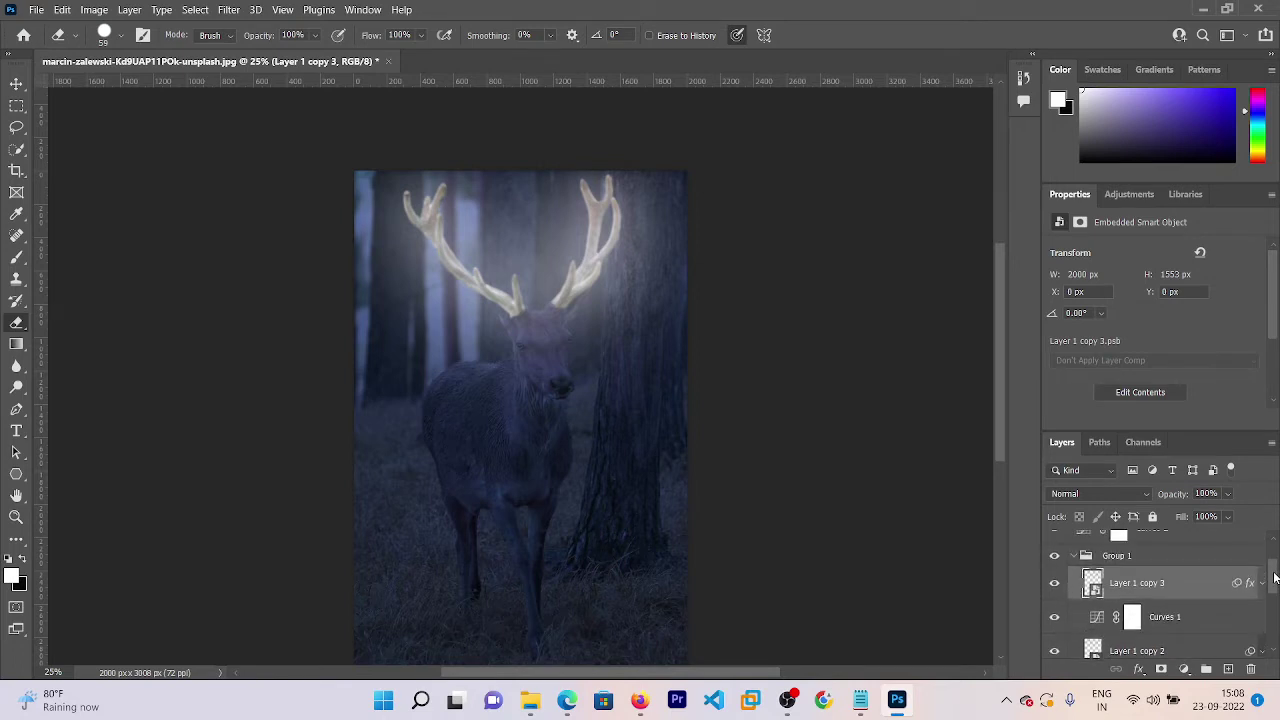
left_click(1196, 597, "ctrl")
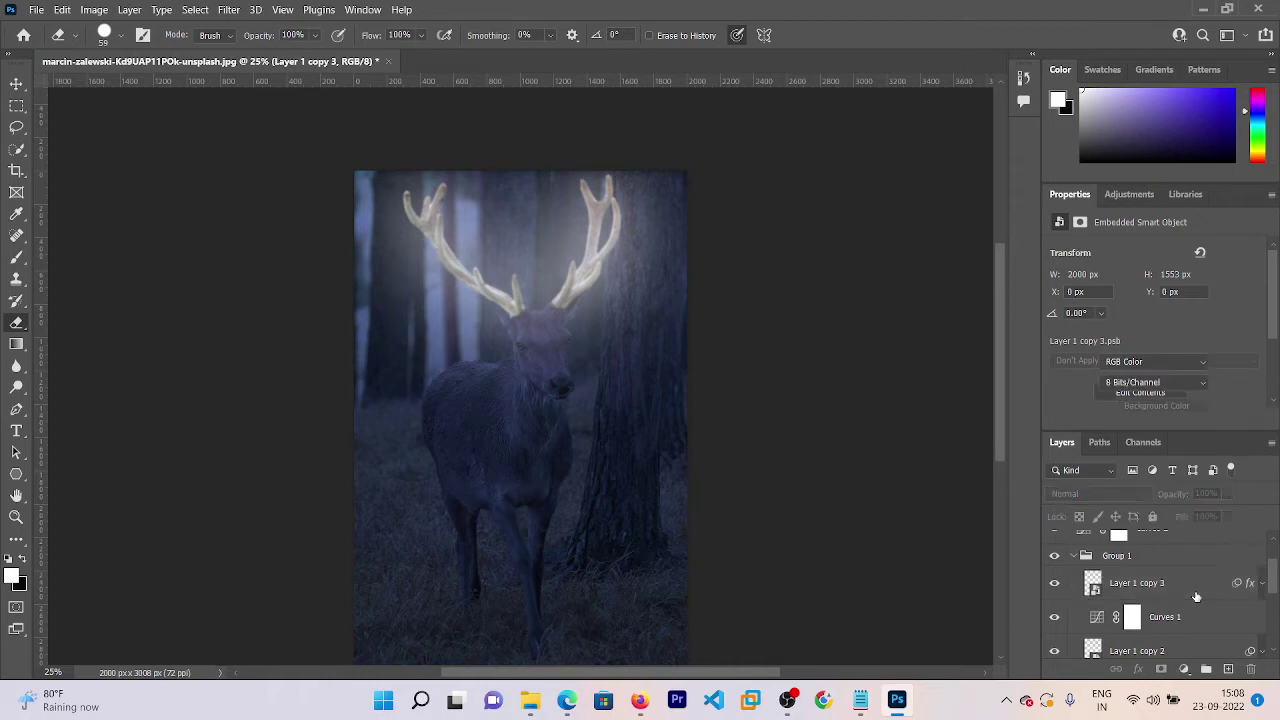
- Change Layer 1 copy 3's Outer Glow colour to a deep blue-violet around hex 140fe8
double_click(1202, 601)
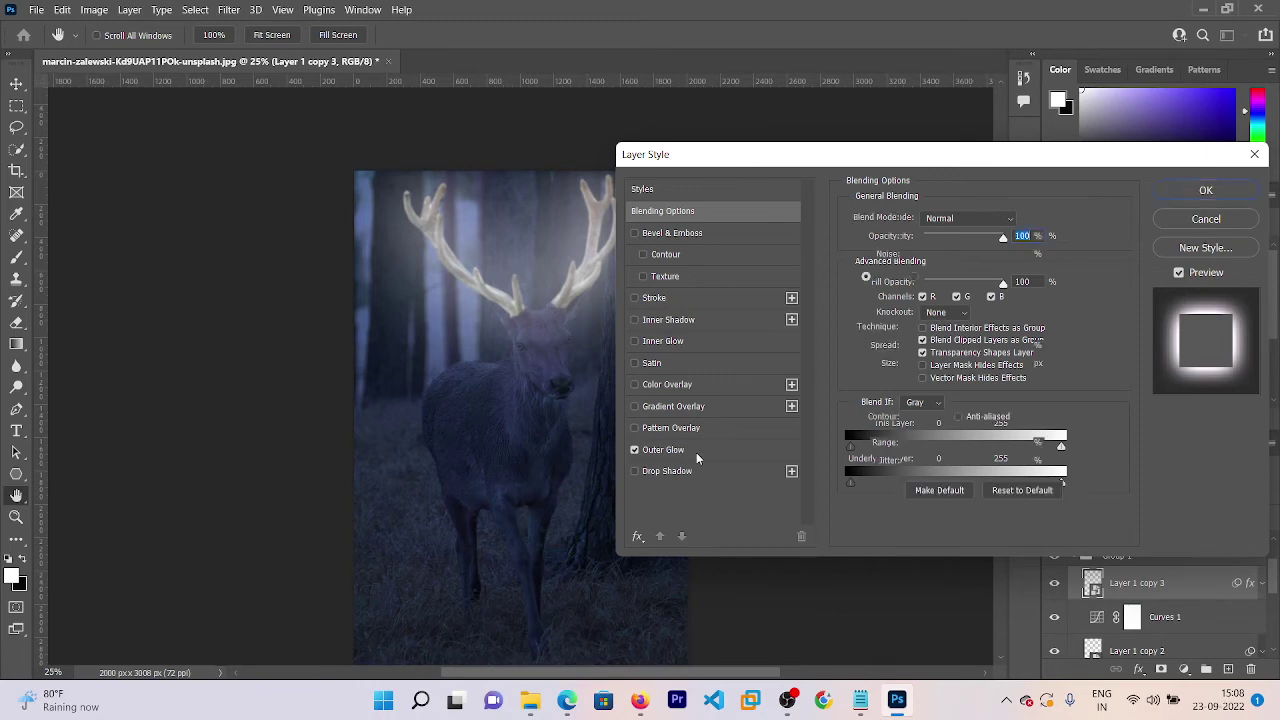
left_click(696, 452)
left_click(887, 281)
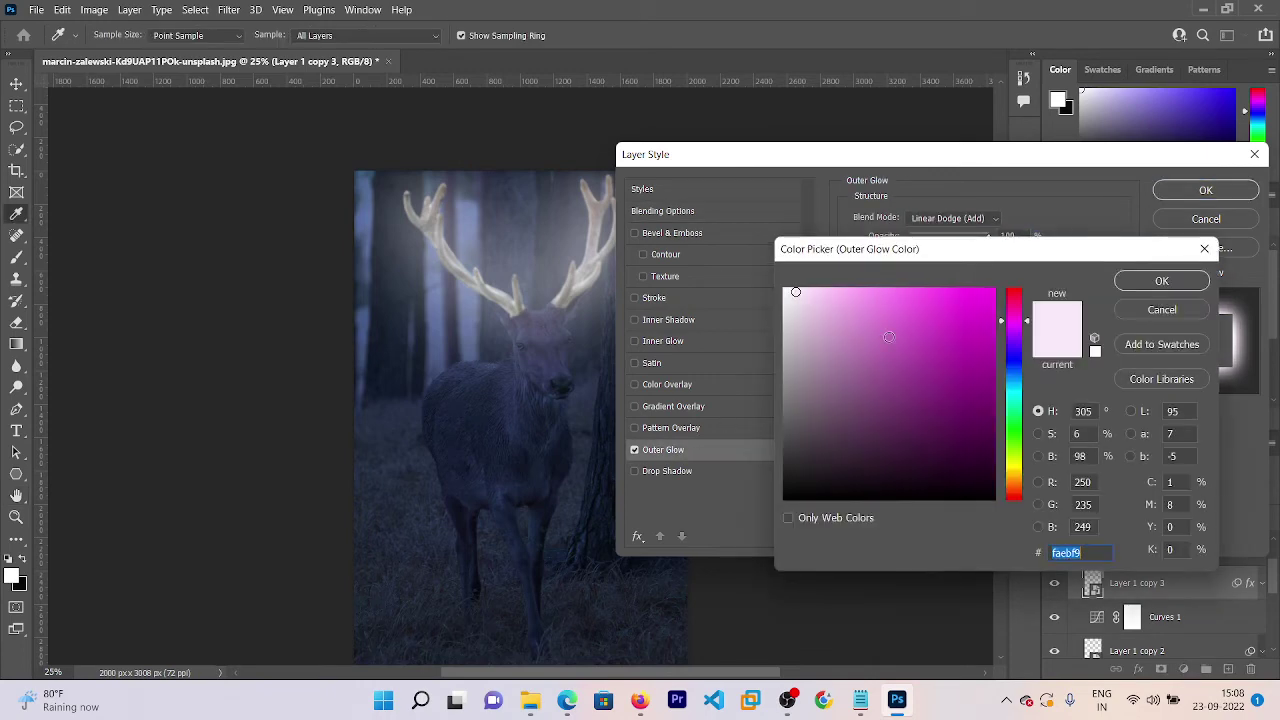
left_click(1006, 359)
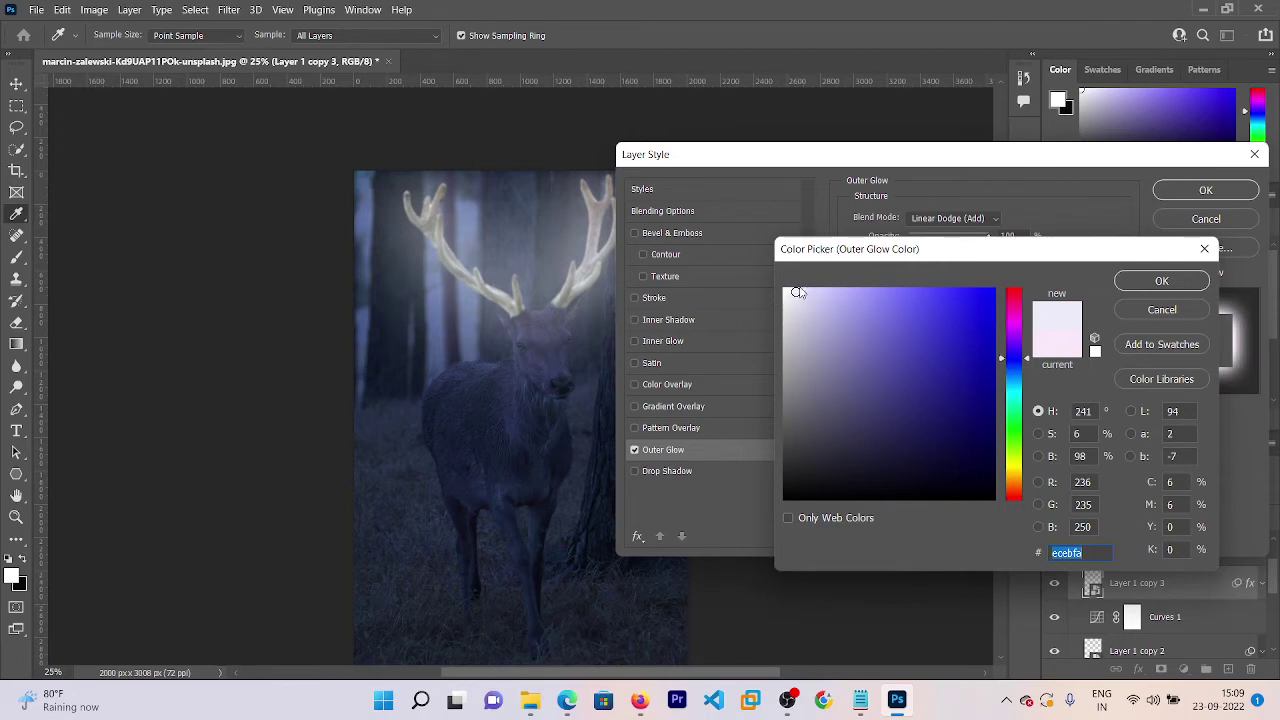
mouse_move(854, 298)
left_mouse_down()
mouse_move(922, 309)
mouse_move(934, 420)
mouse_move(952, 416)
mouse_move(920, 383)
mouse_move(901, 313)
mouse_move(856, 299)
mouse_move(955, 309)
mouse_move(944, 310)
left_mouse_up()
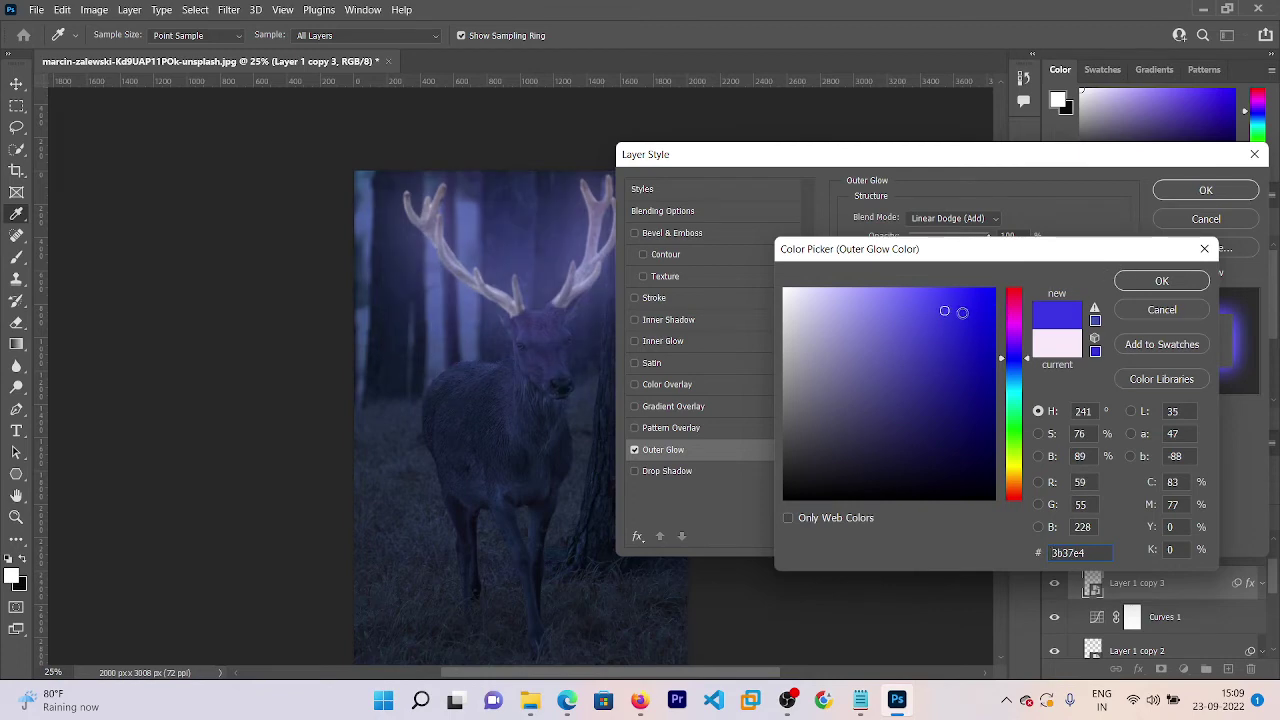
left_click(961, 312)
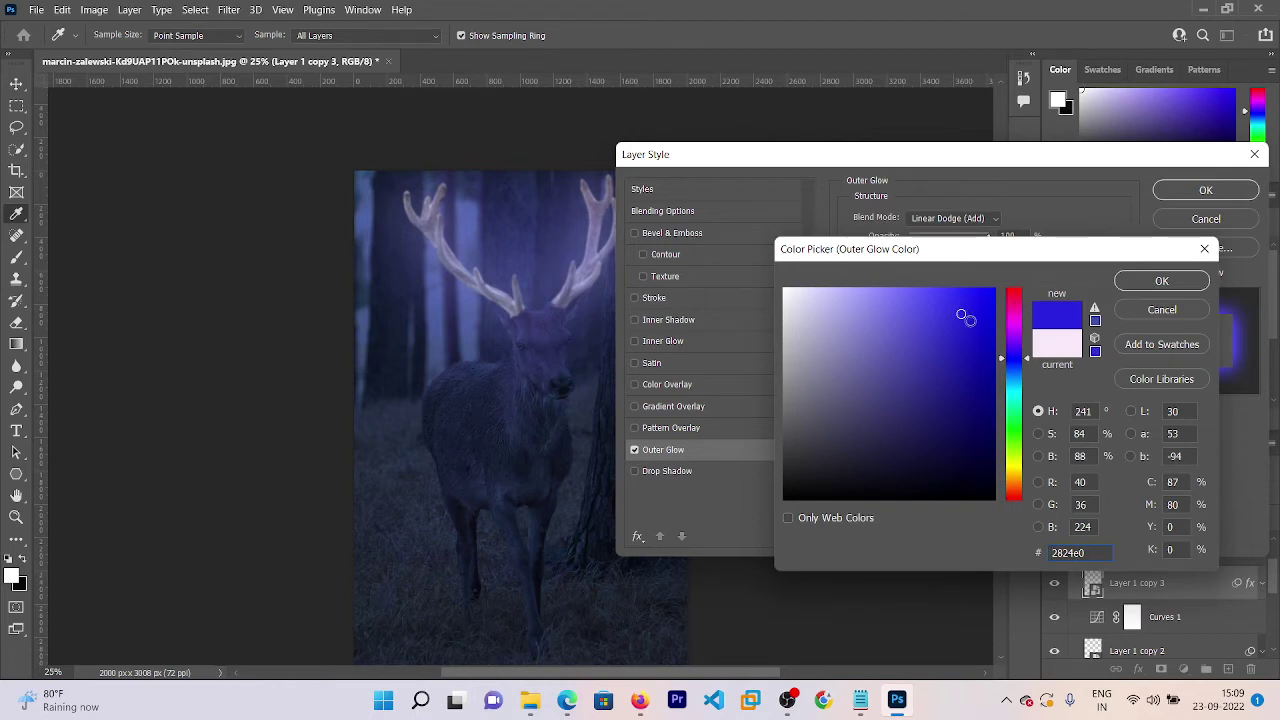
double_click(1066, 552)
type("140fe8")
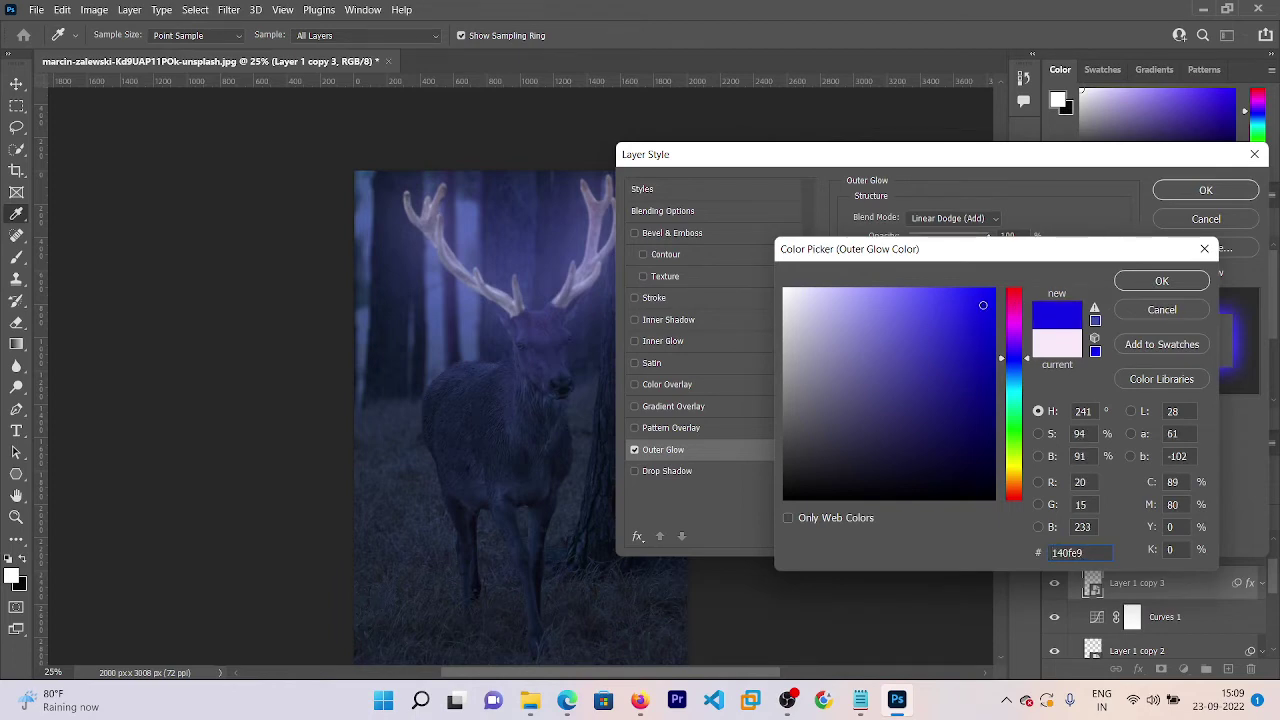
left_click_drag(983, 305, 975, 297)
left_click(1161, 279)
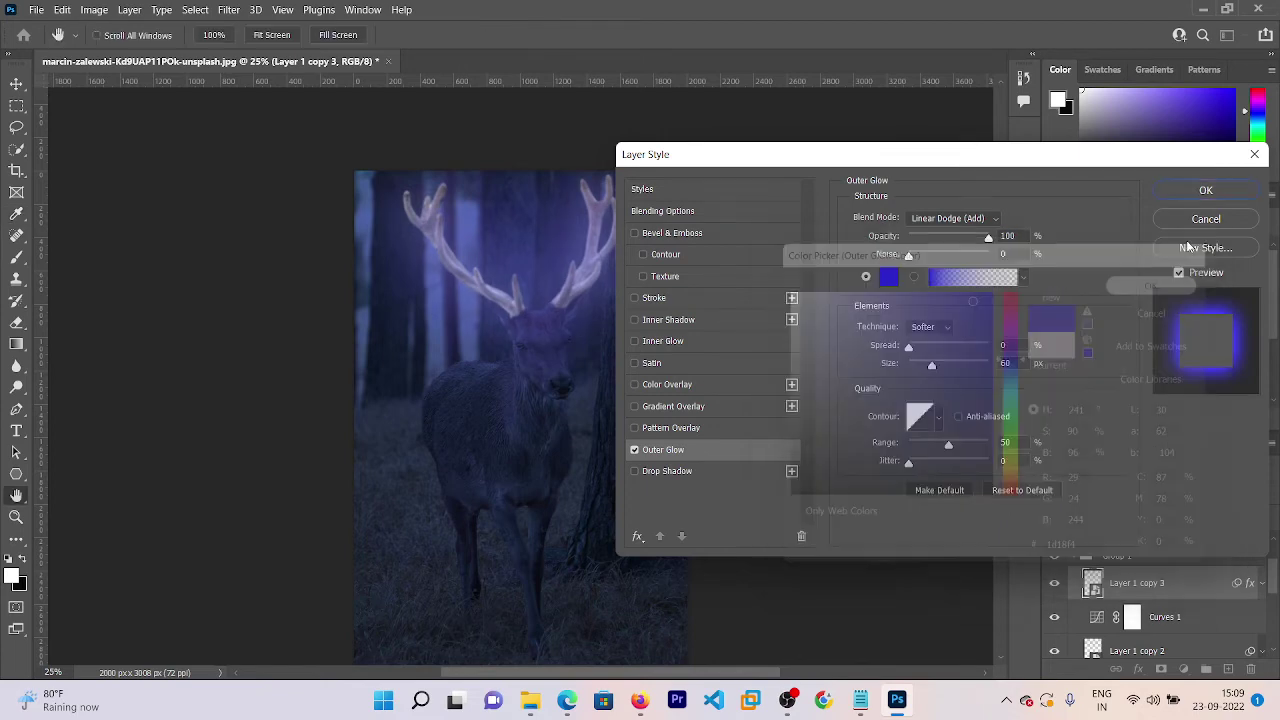
left_click(1206, 190)
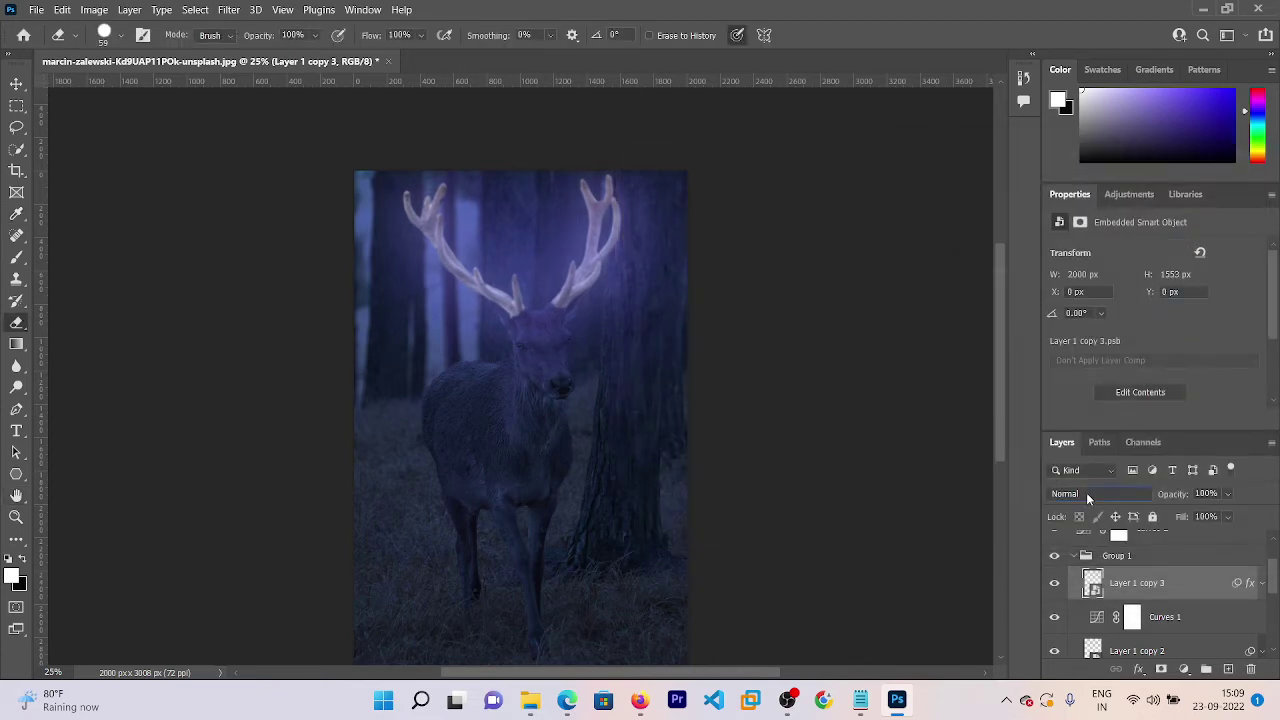
- Set Layer 1 copy 3's blend mode to Linear Dodge (Add)
left_click(1086, 492)
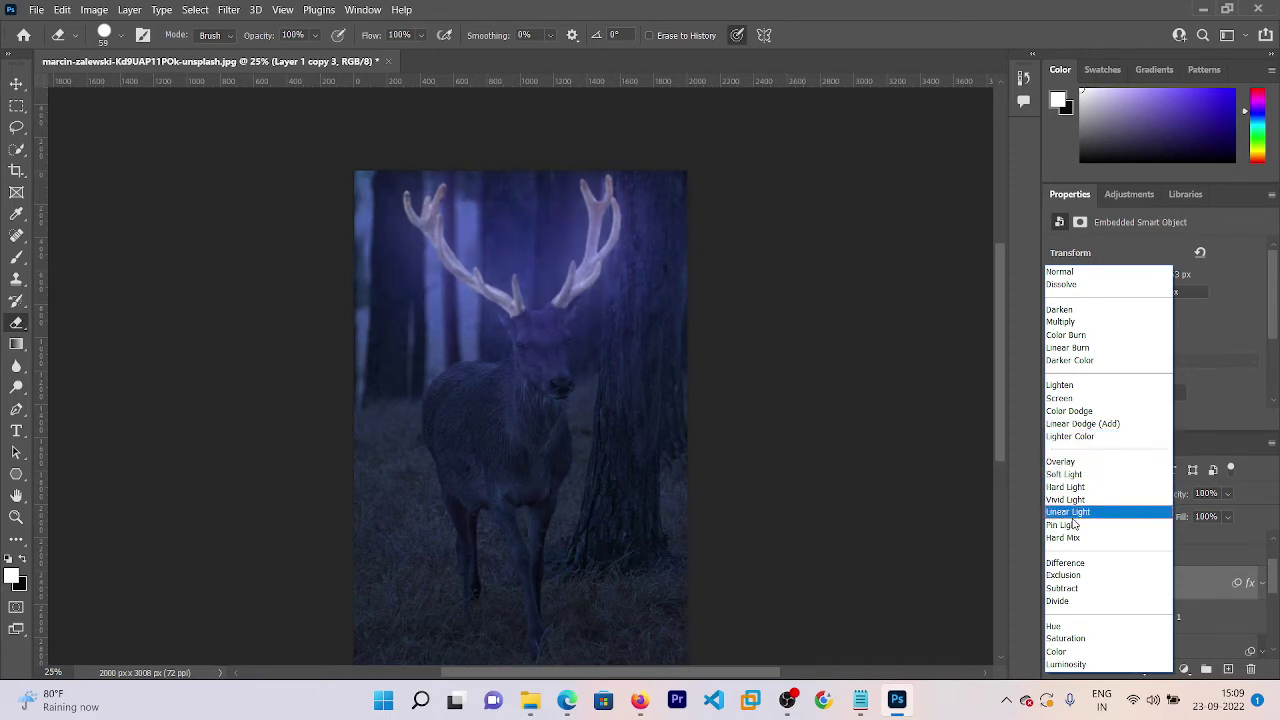
left_click(1114, 423)
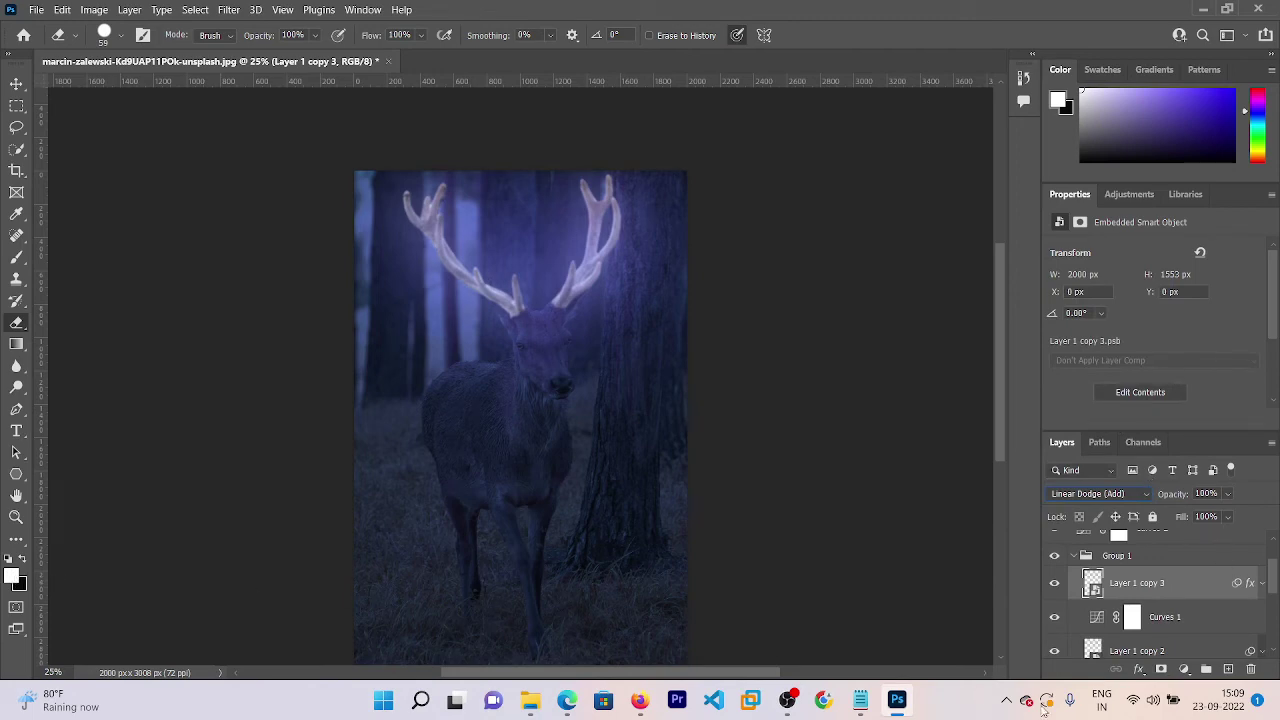
left_click_drag(1271, 573, 1271, 598)
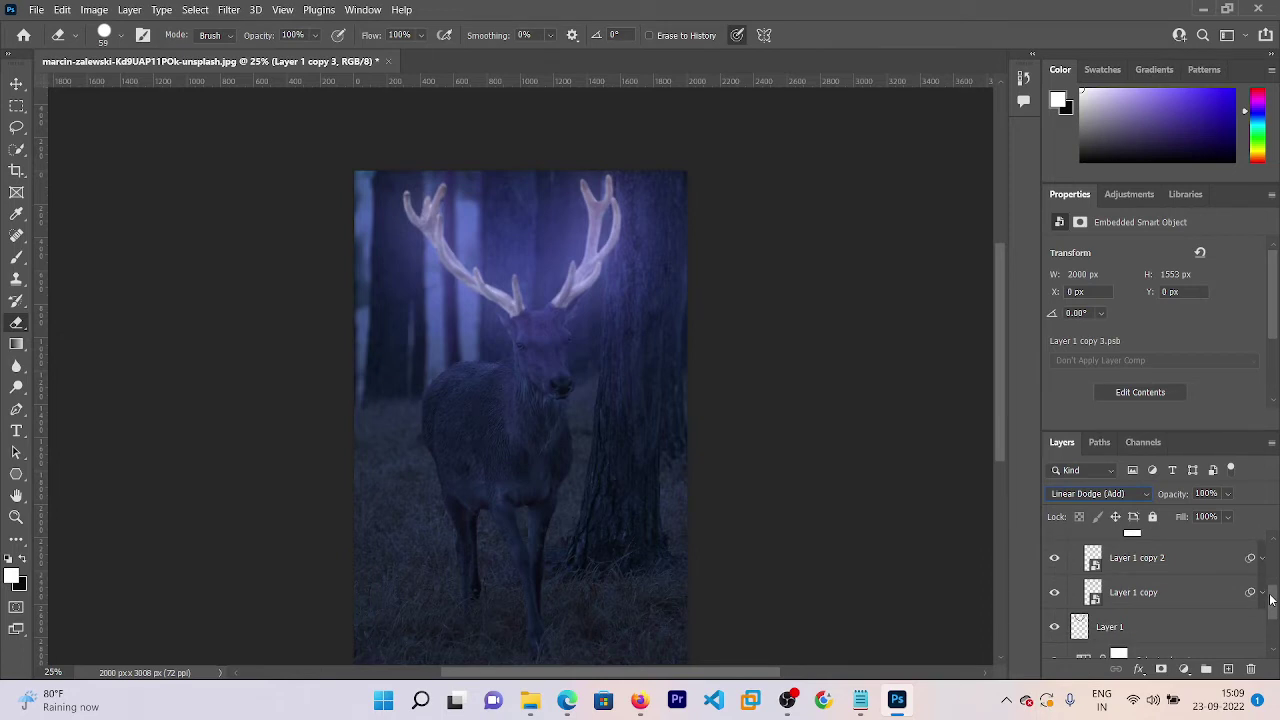
- Select Layer 1 and set the foreground colour to purple
left_click(1122, 626)
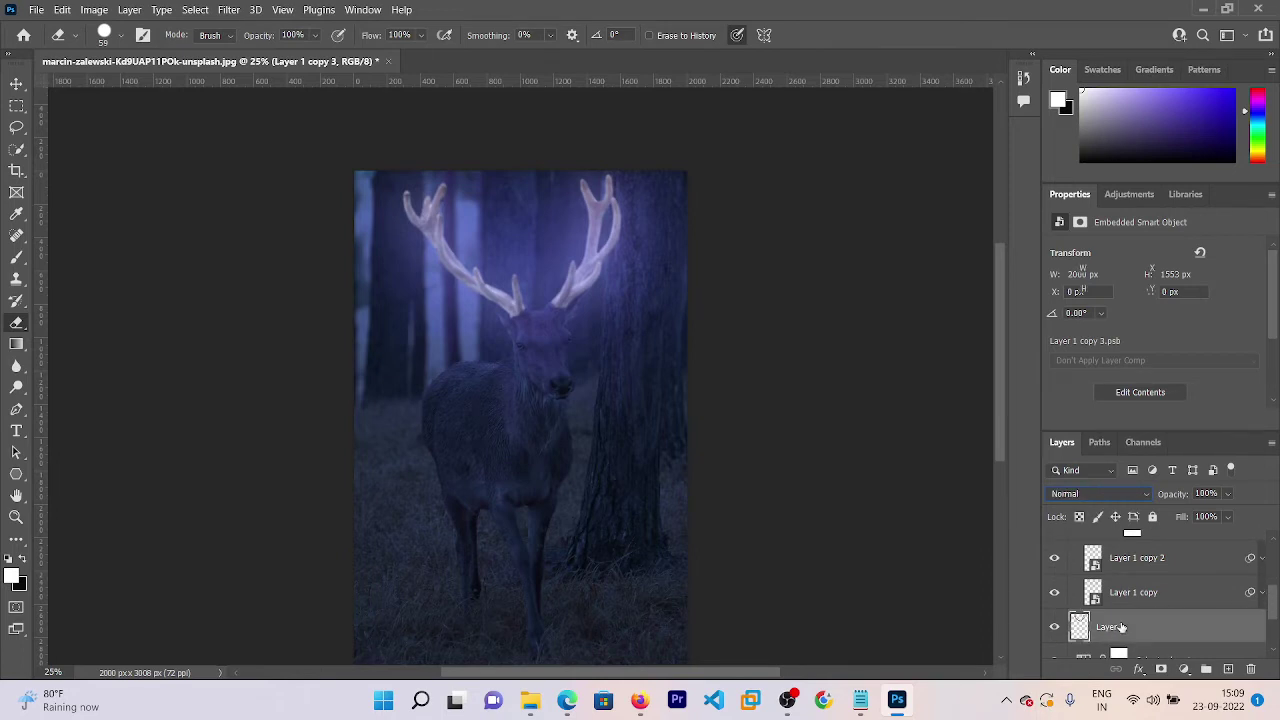
left_click(13, 576)
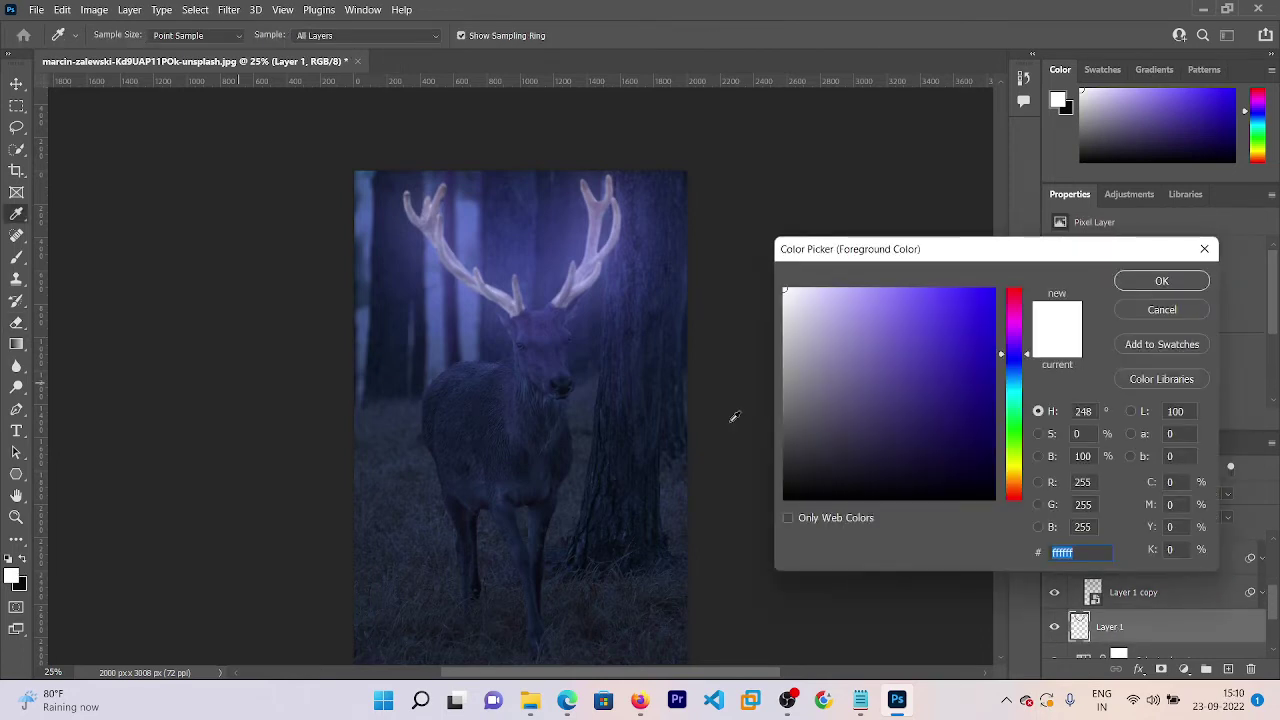
left_click(893, 336)
key("Return")
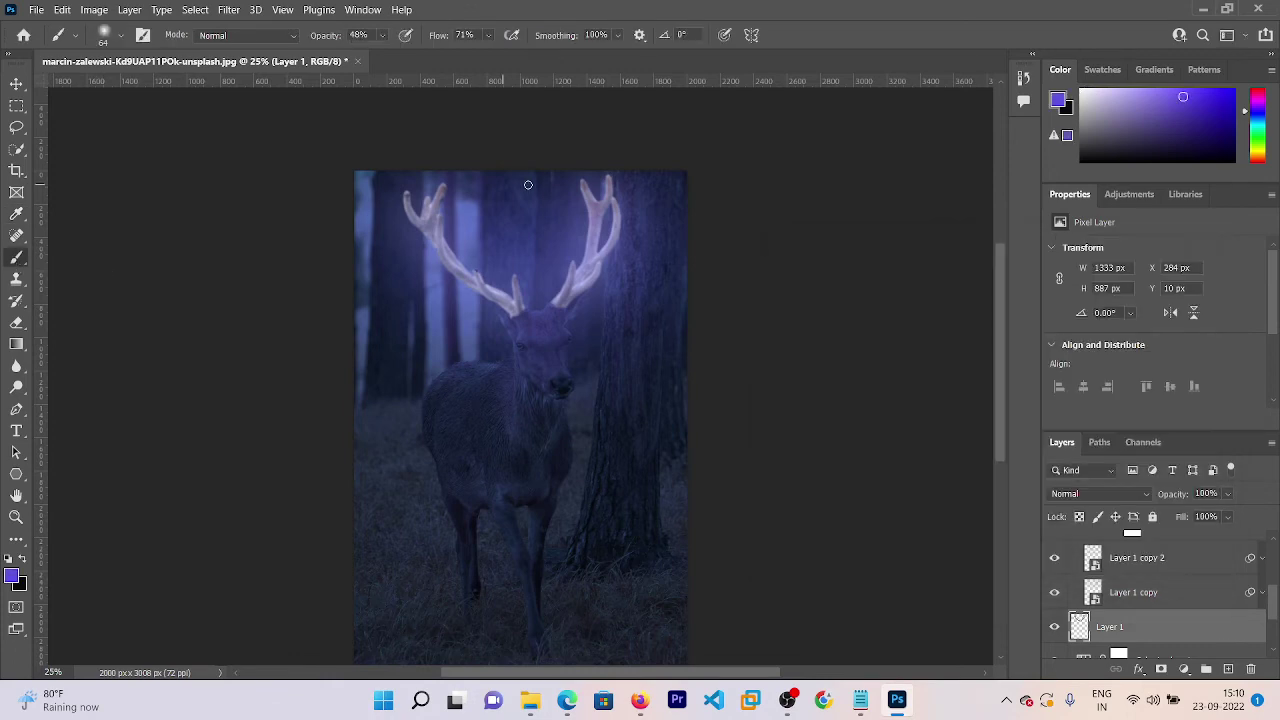
- Paint soft purple glow over the left antler with a 99 px, then 322 px brush
left_click(119, 37)
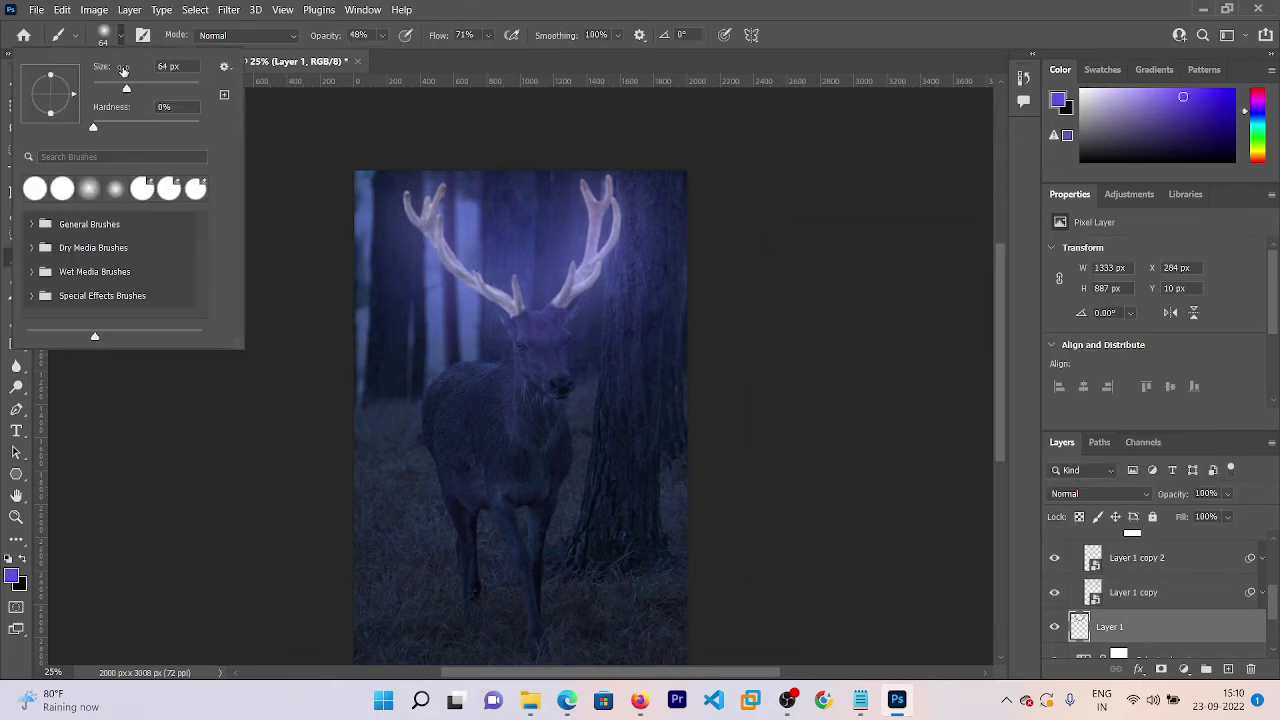
left_click_drag(137, 88, 145, 88)
left_click(430, 211)
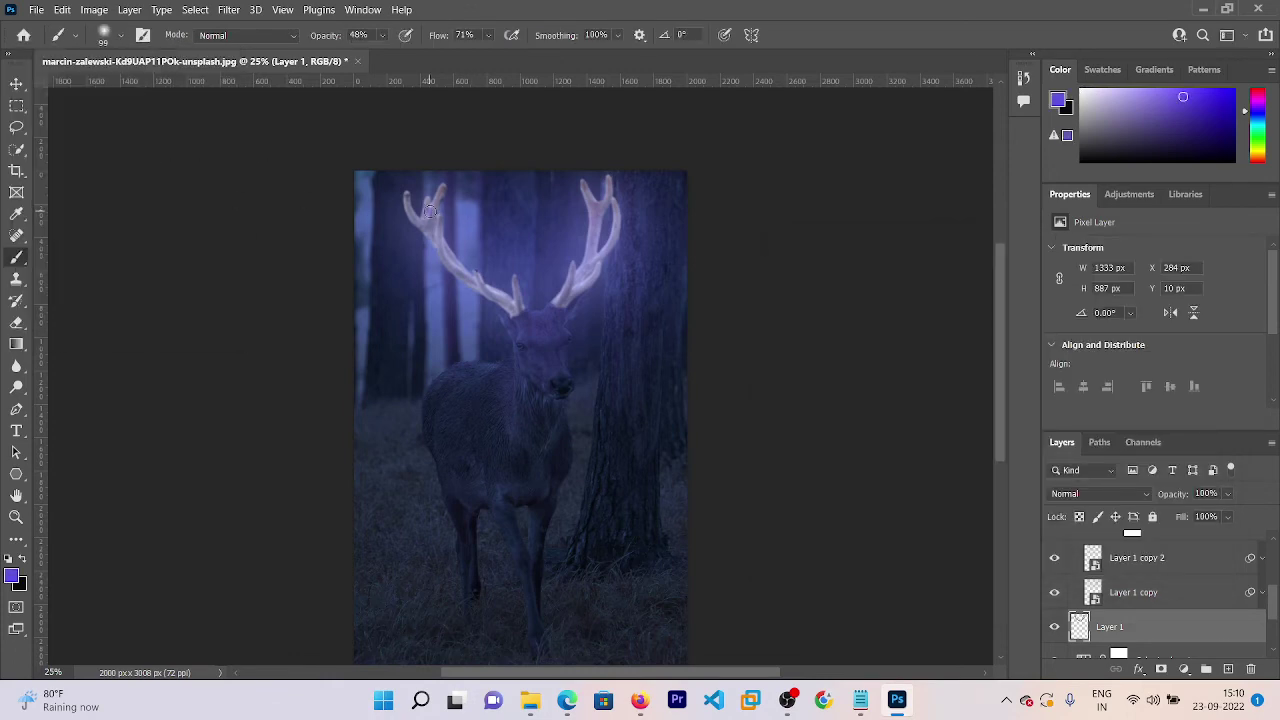
left_click_drag(428, 208, 490, 262)
left_click(120, 37)
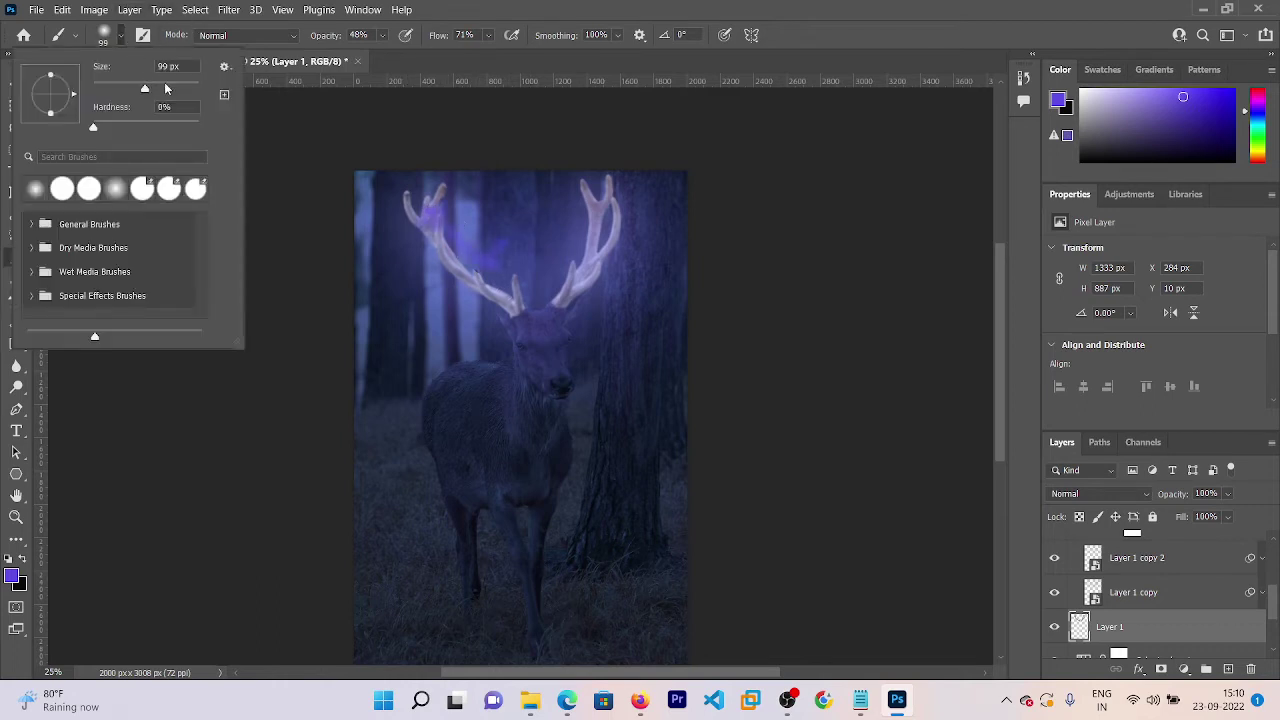
left_click(166, 89)
left_click(430, 197)
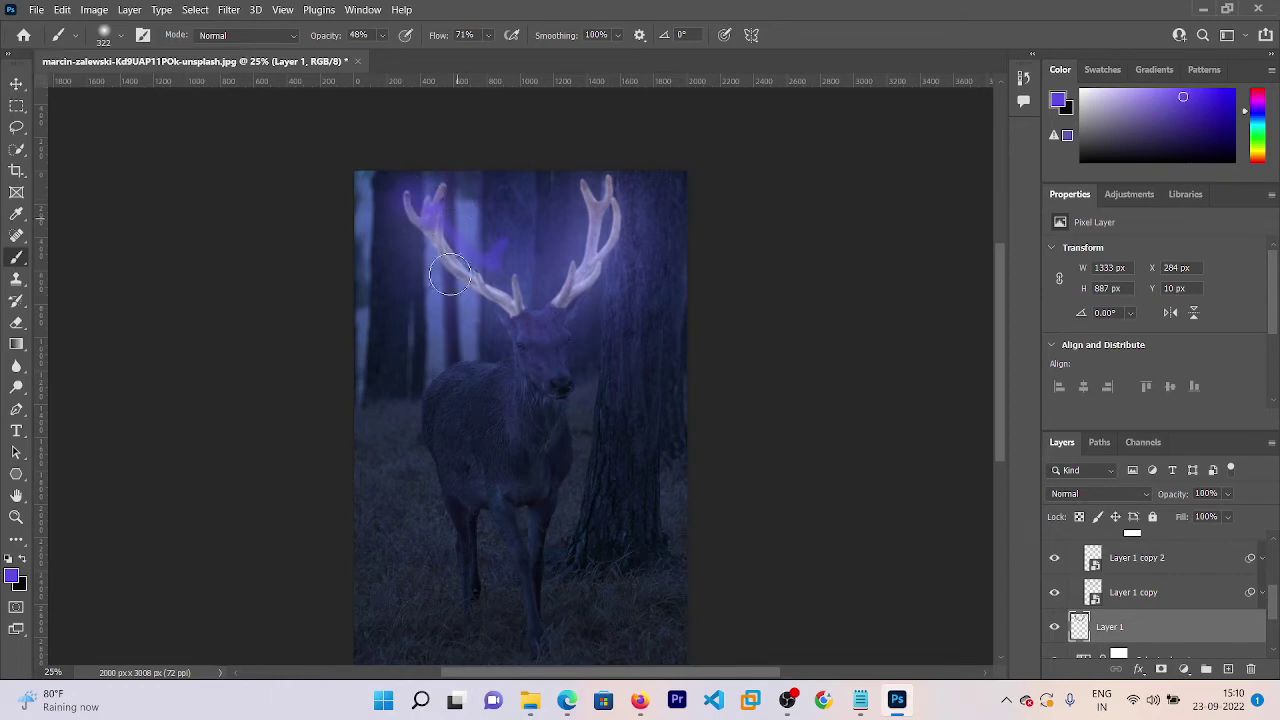
mouse_move(450, 274)
left_mouse_down()
mouse_move(500, 277)
mouse_move(554, 206)
mouse_move(600, 215)
mouse_move(537, 191)
left_mouse_up()
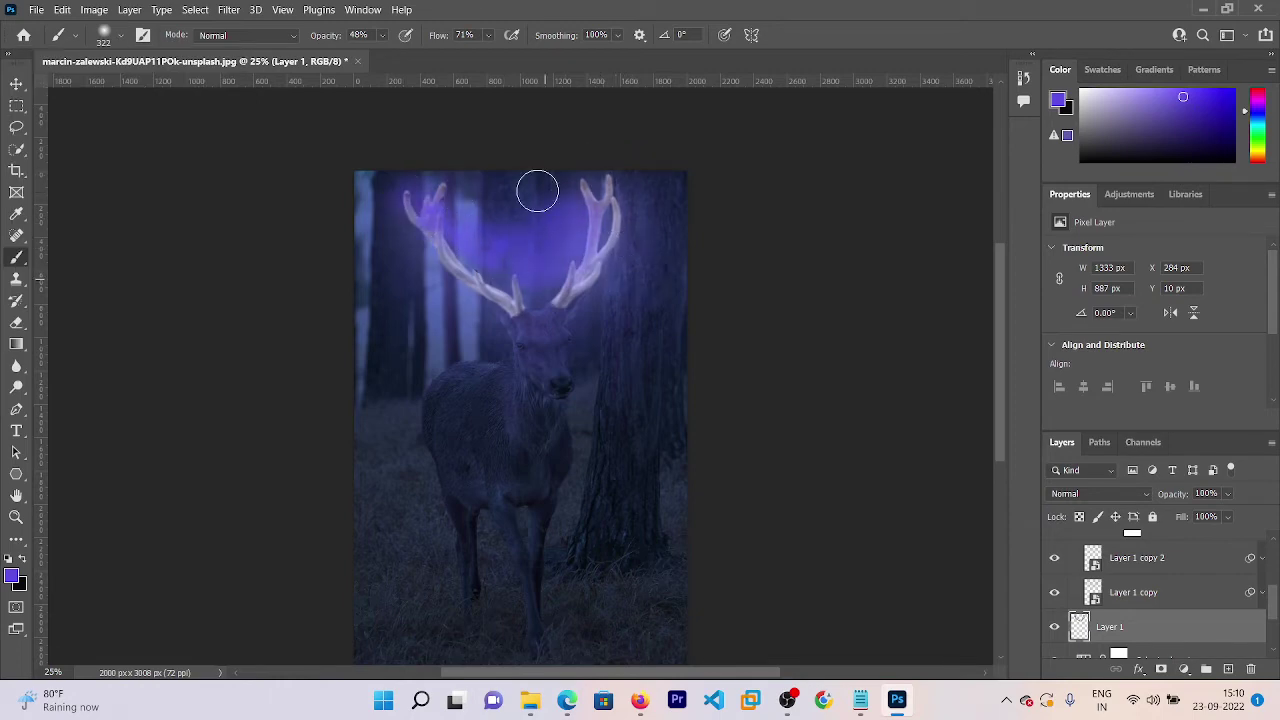
left_click_drag(414, 229, 640, 283)
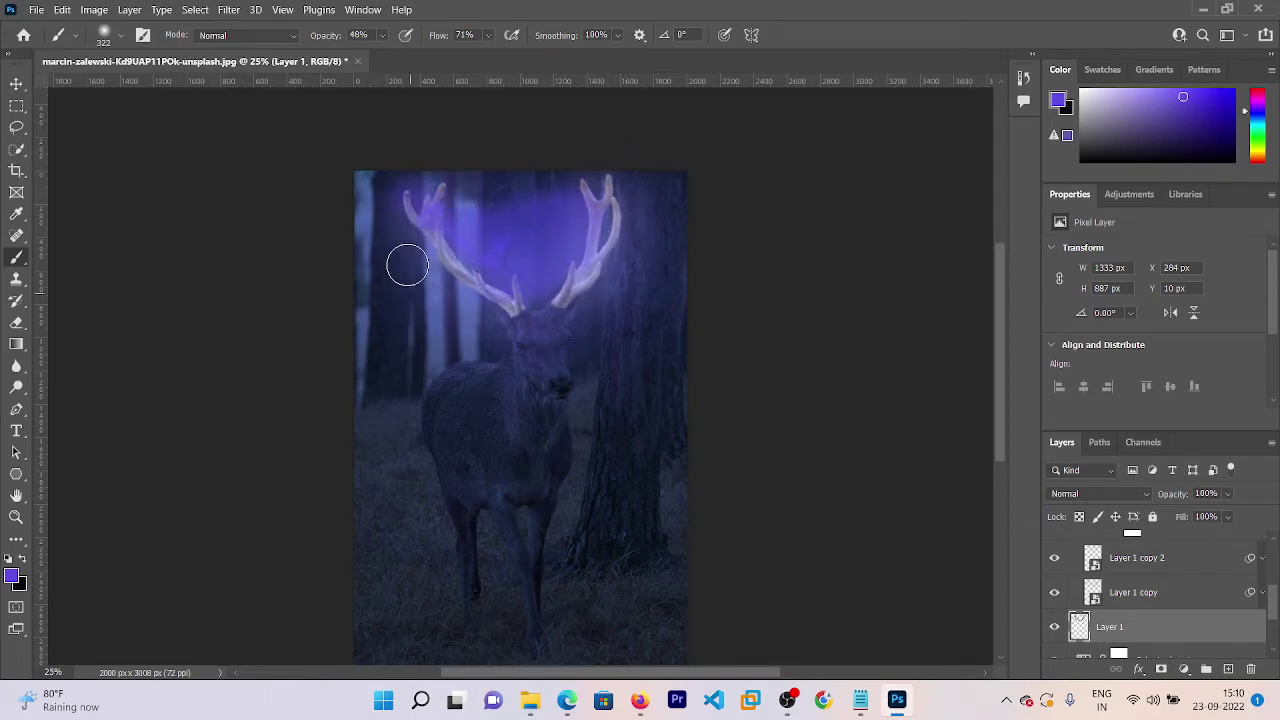
mouse_move(407, 265)
left_mouse_down()
mouse_move(423, 186)
mouse_move(497, 251)
mouse_move(617, 242)
mouse_move(620, 177)
mouse_move(563, 266)
mouse_move(581, 280)
left_mouse_up()
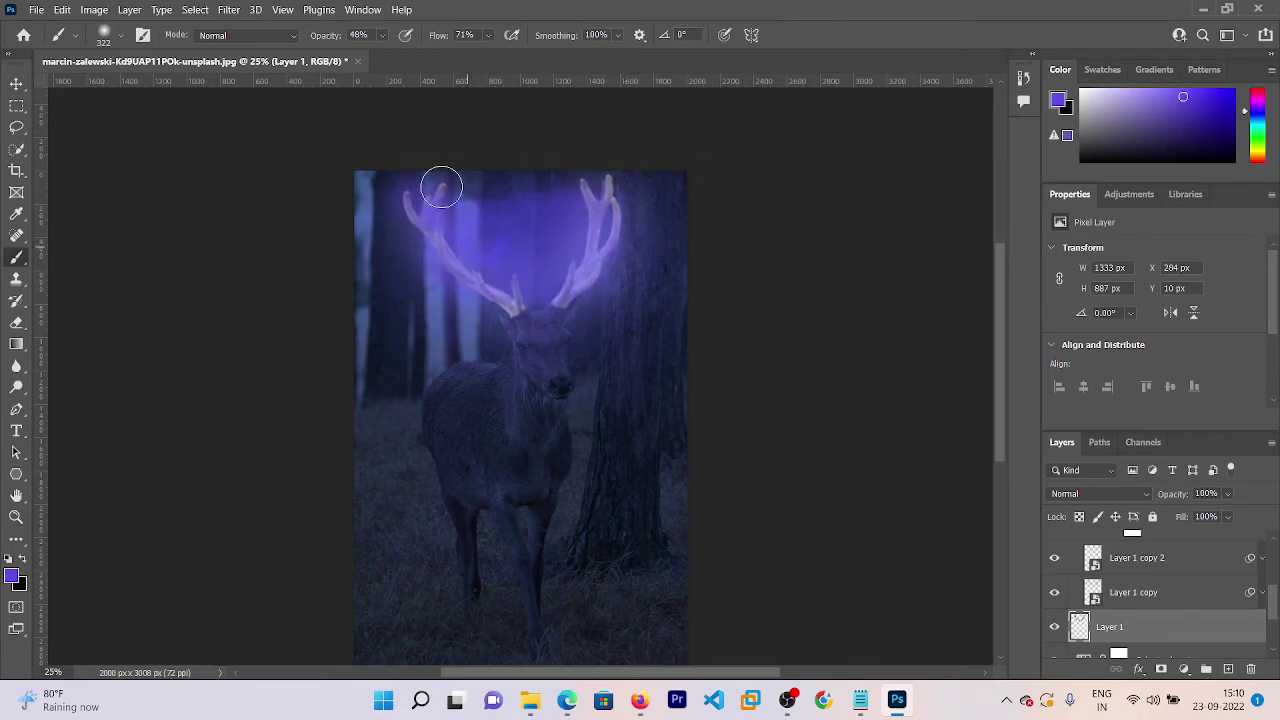
mouse_move(441, 187)
left_mouse_down()
mouse_move(451, 279)
mouse_move(436, 208)
mouse_move(429, 266)
mouse_move(483, 299)
left_mouse_up()
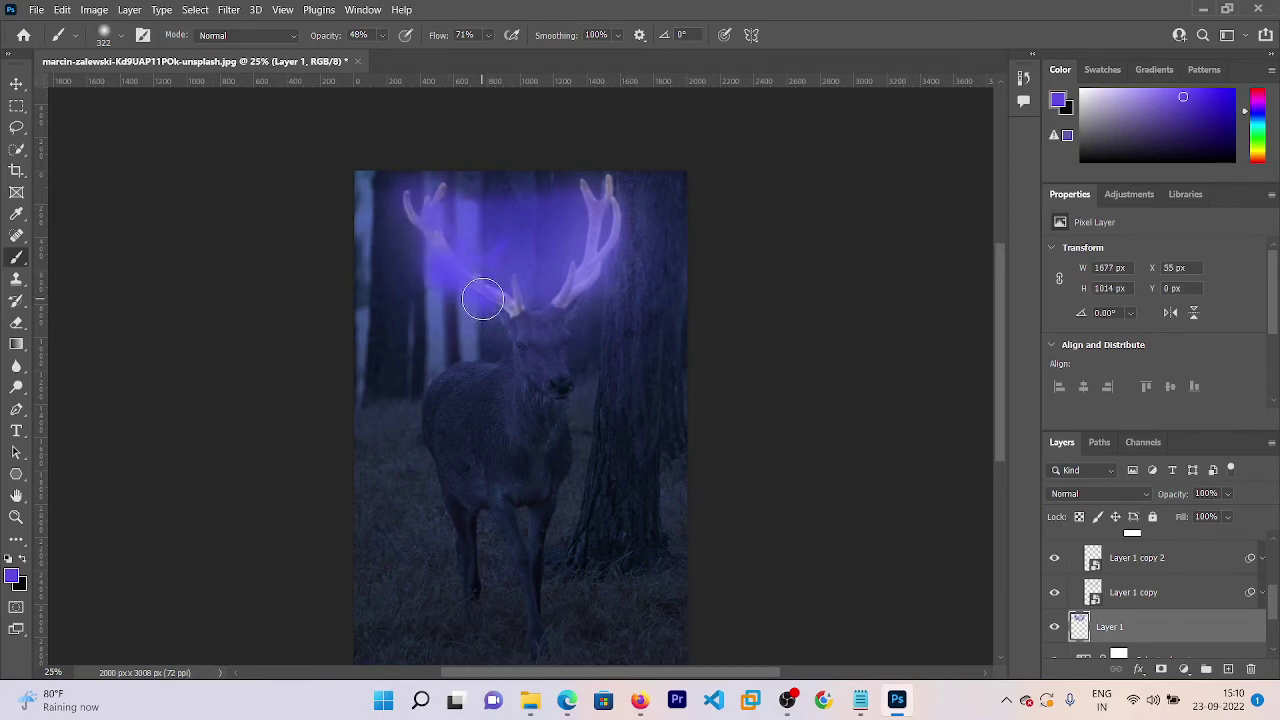
- Raise brush flow to 100% and spread glow around the right antler
left_click(489, 37)
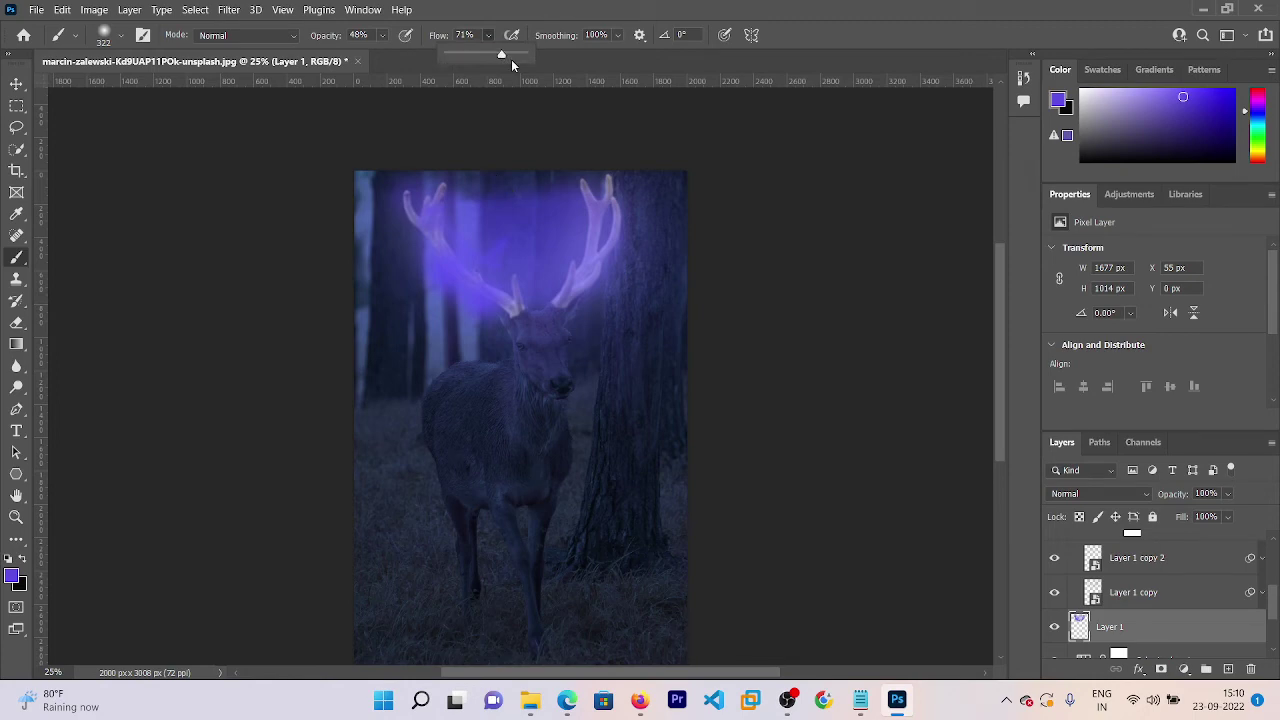
left_click_drag(502, 54, 532, 54)
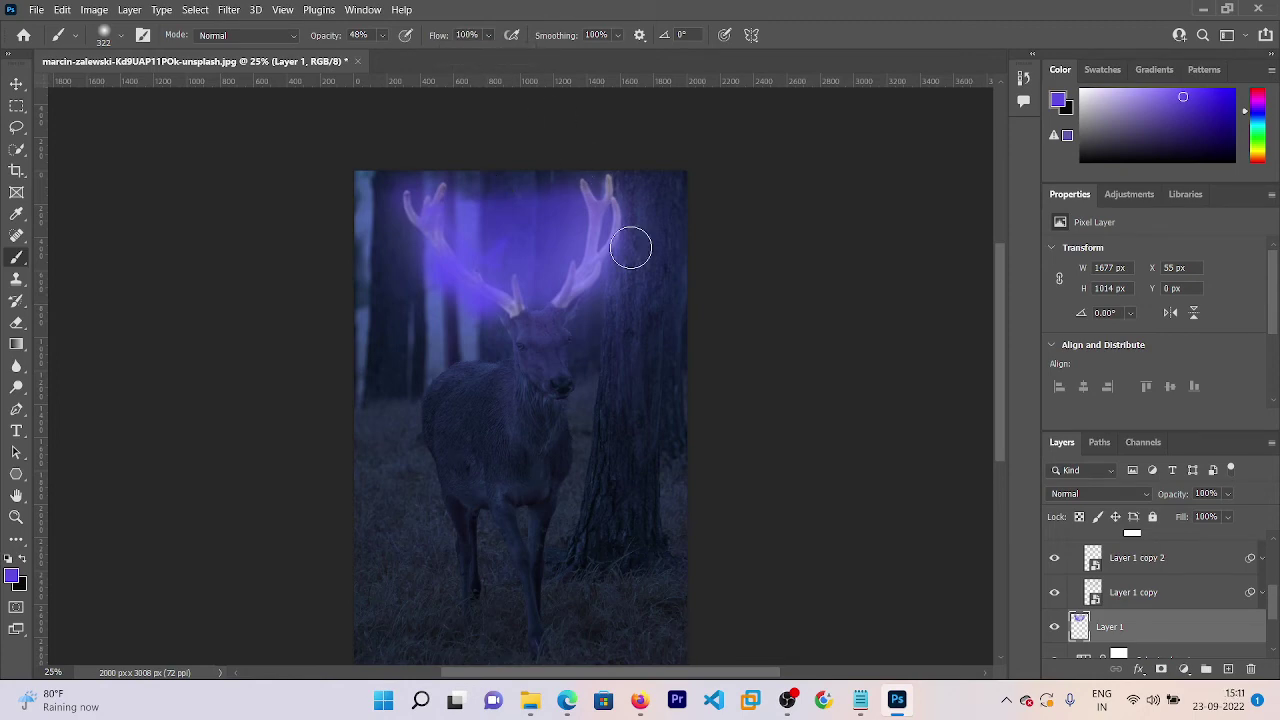
mouse_move(631, 248)
left_mouse_down()
mouse_move(623, 177)
mouse_move(606, 191)
mouse_move(617, 154)
mouse_move(435, 212)
mouse_move(391, 166)
mouse_move(403, 208)
mouse_move(438, 163)
mouse_move(549, 266)
mouse_move(494, 320)
left_mouse_up()
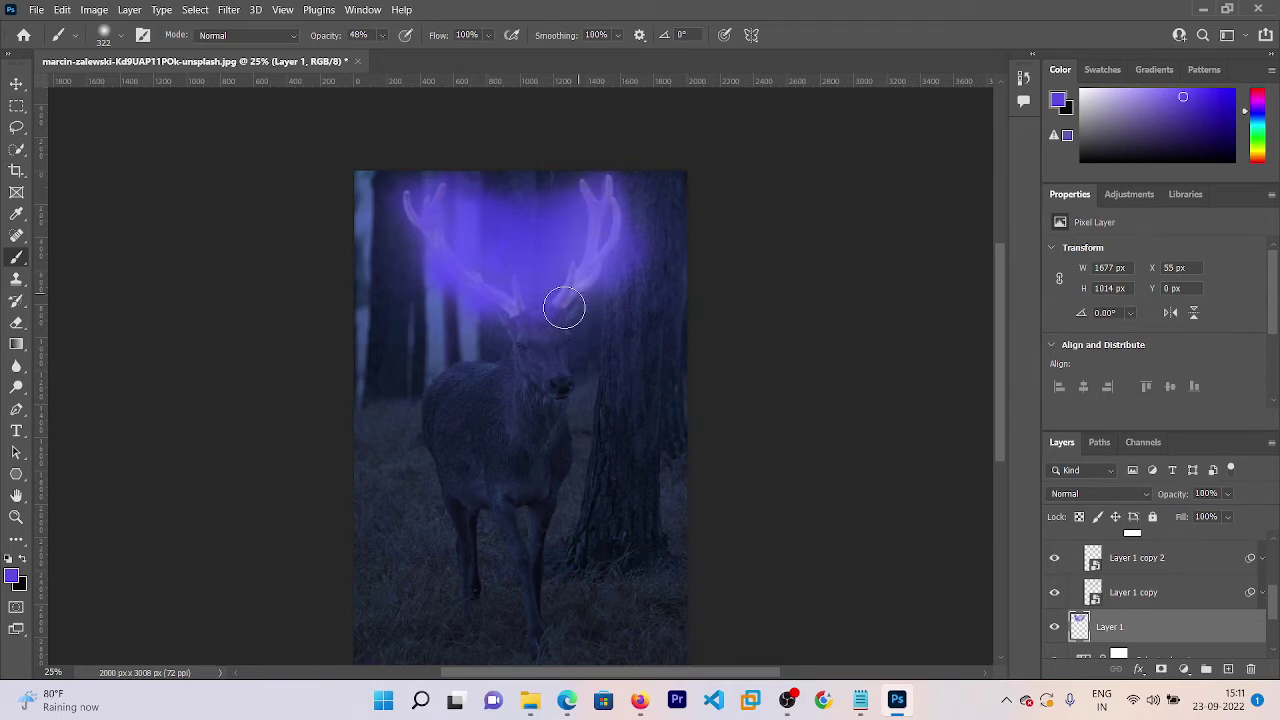
- Undo the broad glow strokes and repaint glow along the right and left antlers
left_click(1134, 495)
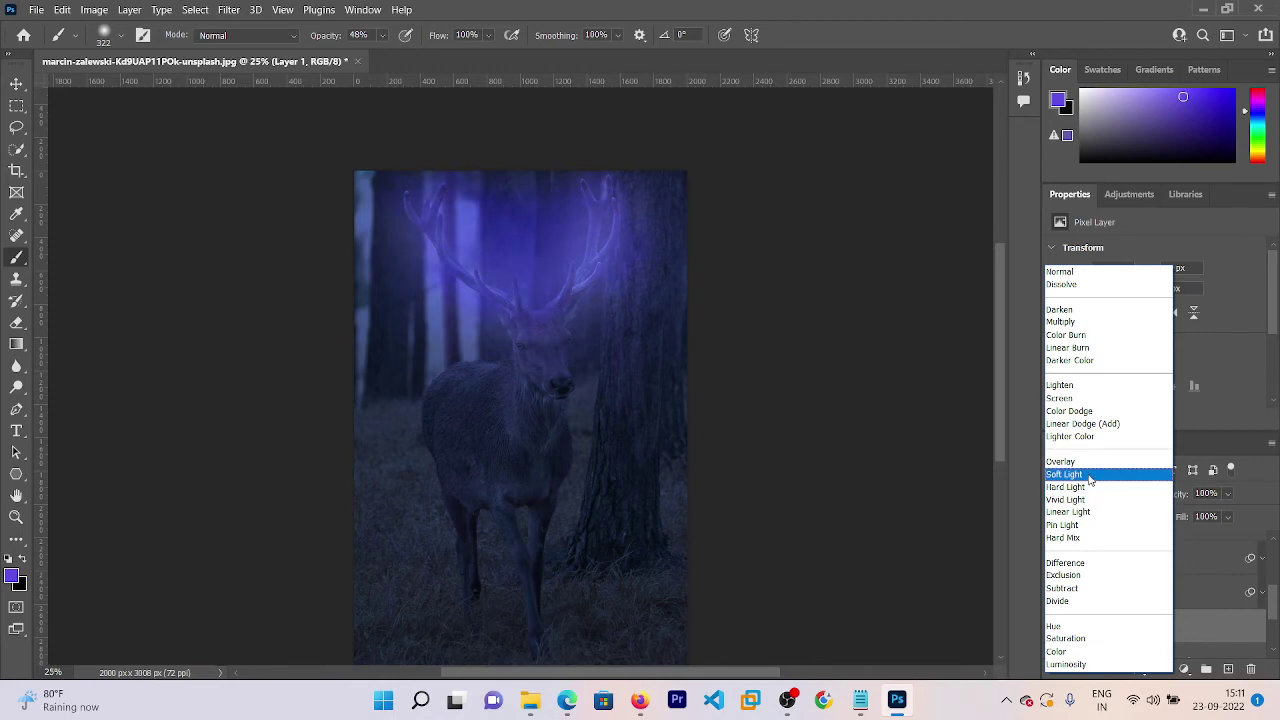
left_click(760, 413)
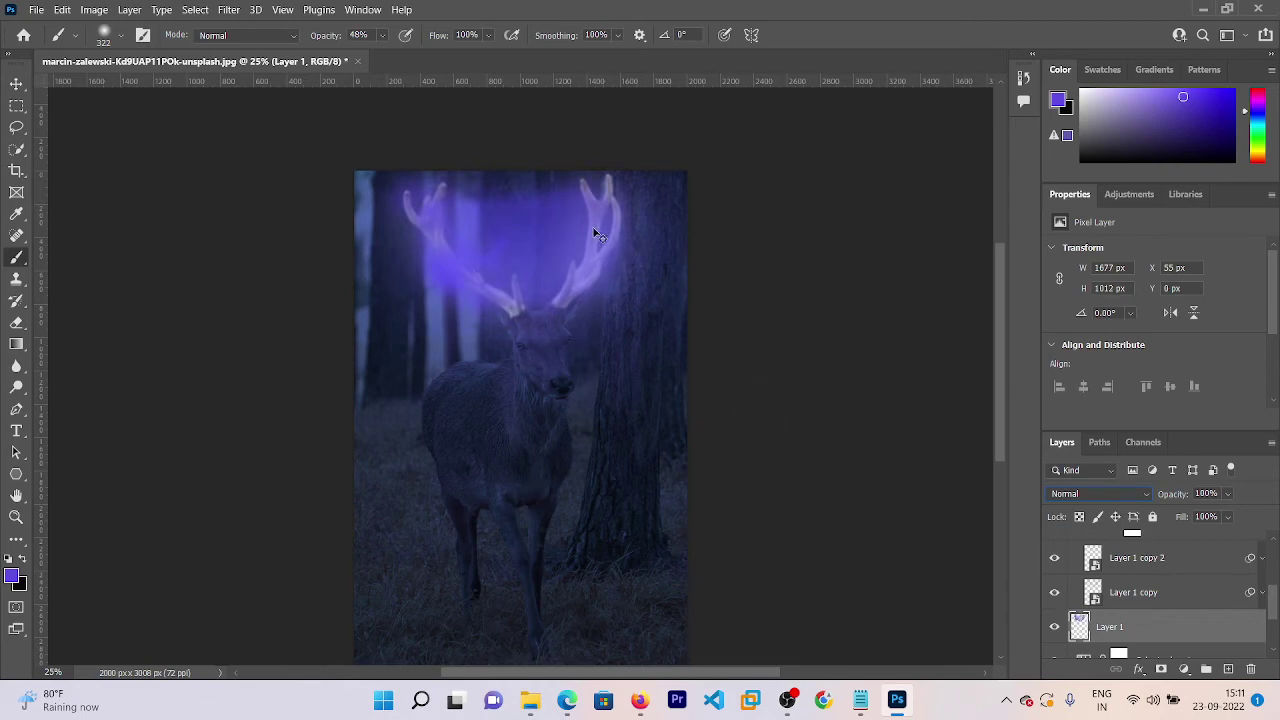
key("ctrl+z")
key("ctrl+z")
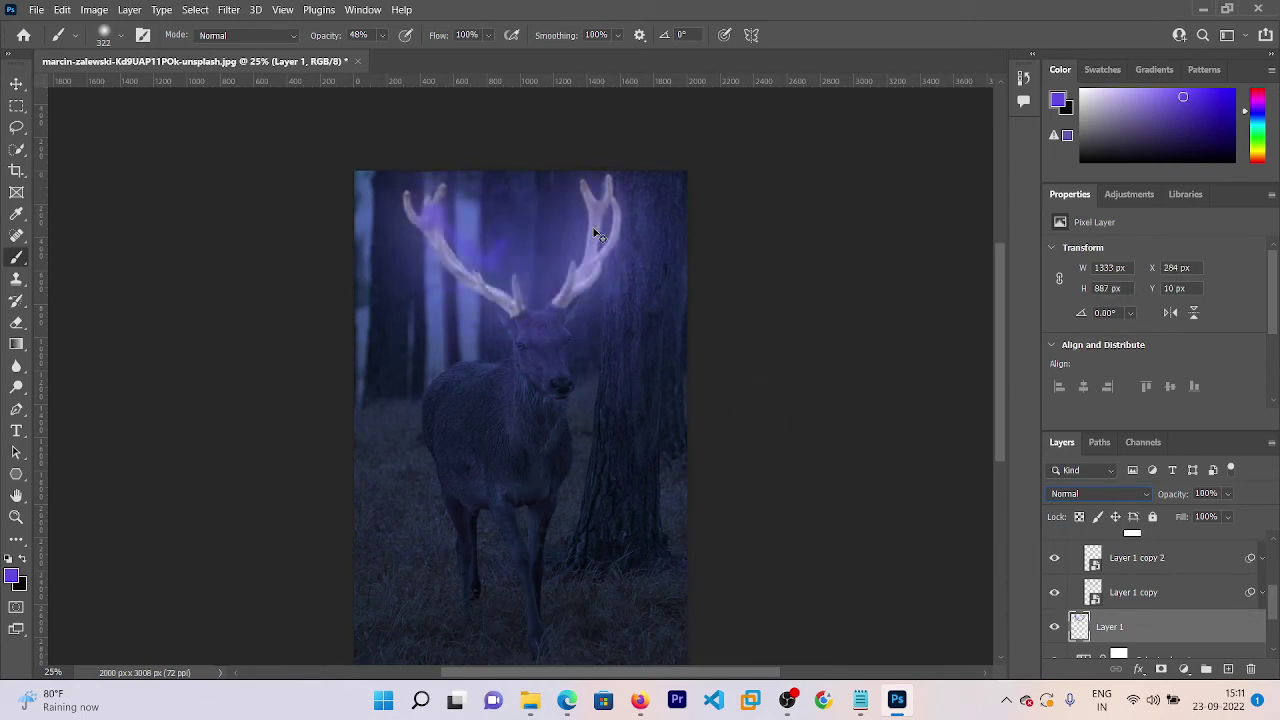
key("ctrl+z")
mouse_move(597, 205)
left_mouse_down()
mouse_move(602, 240)
mouse_move(580, 297)
mouse_move(543, 320)
mouse_move(596, 220)
mouse_move(599, 262)
mouse_move(610, 175)
left_mouse_up()
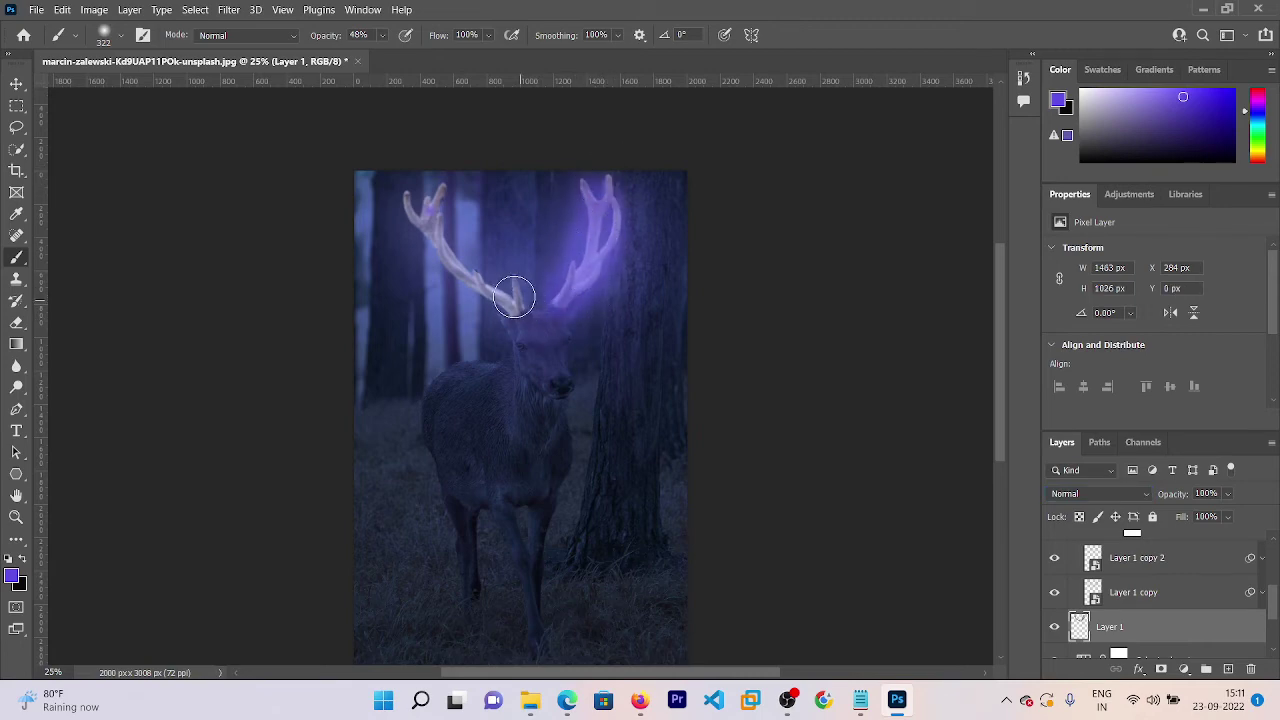
mouse_move(491, 286)
left_mouse_down()
mouse_move(445, 235)
mouse_move(429, 185)
mouse_move(414, 194)
mouse_move(512, 300)
left_mouse_up()
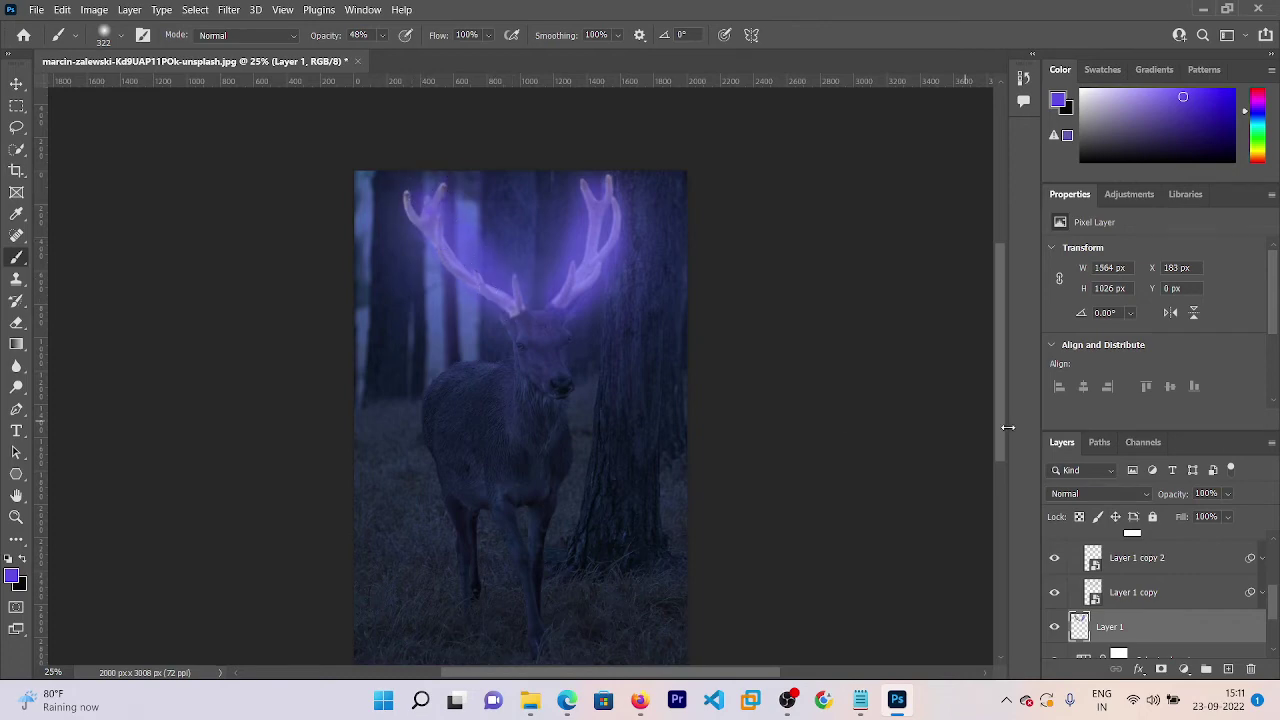
- Set Layer 1's blend mode to Linear Dodge (Add)
left_click(1109, 491)
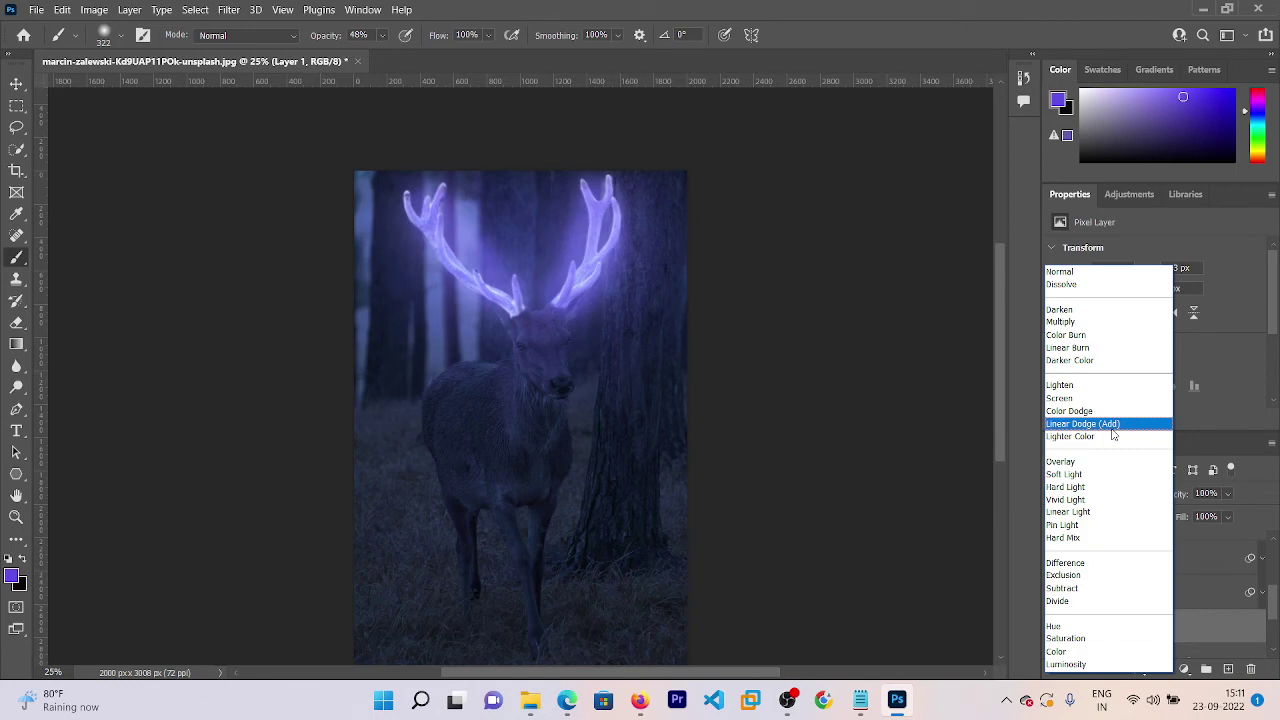
left_click(1111, 428)
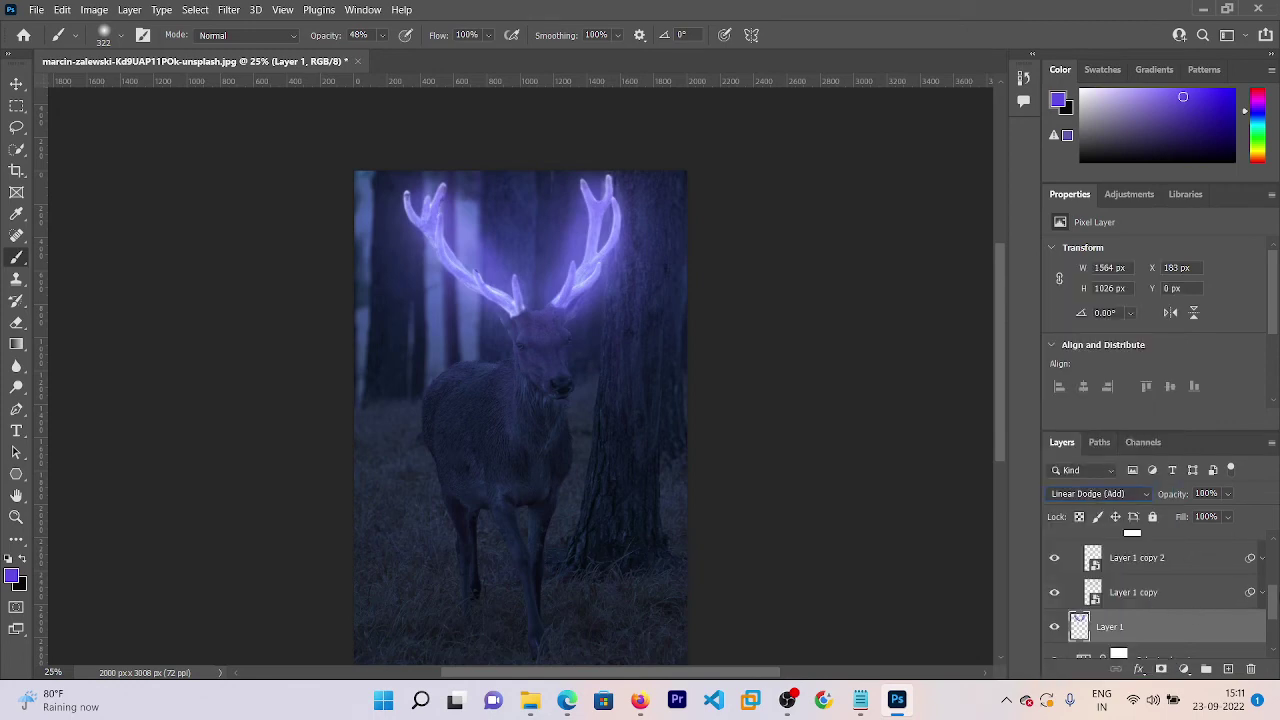
left_click_drag(1276, 612, 1274, 652)
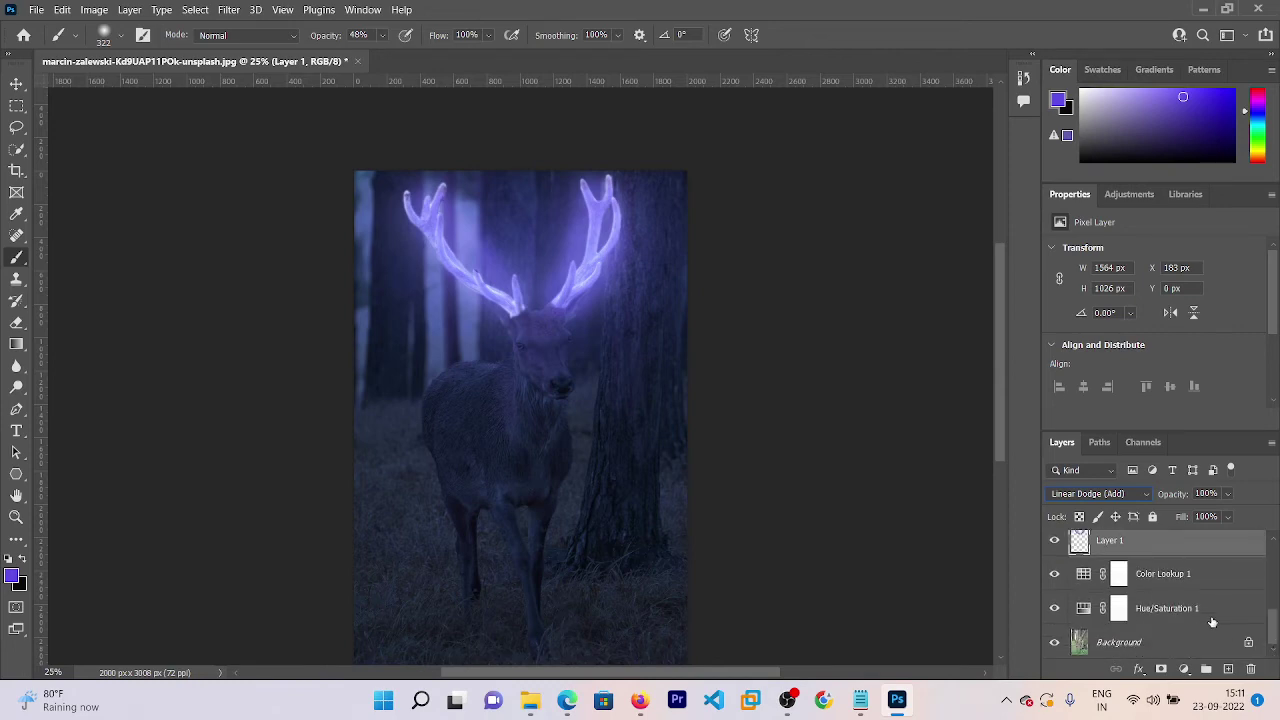
- Switch Color Lookup 1's 3DLUT file to Moonlight.3DL
left_click(1161, 580)
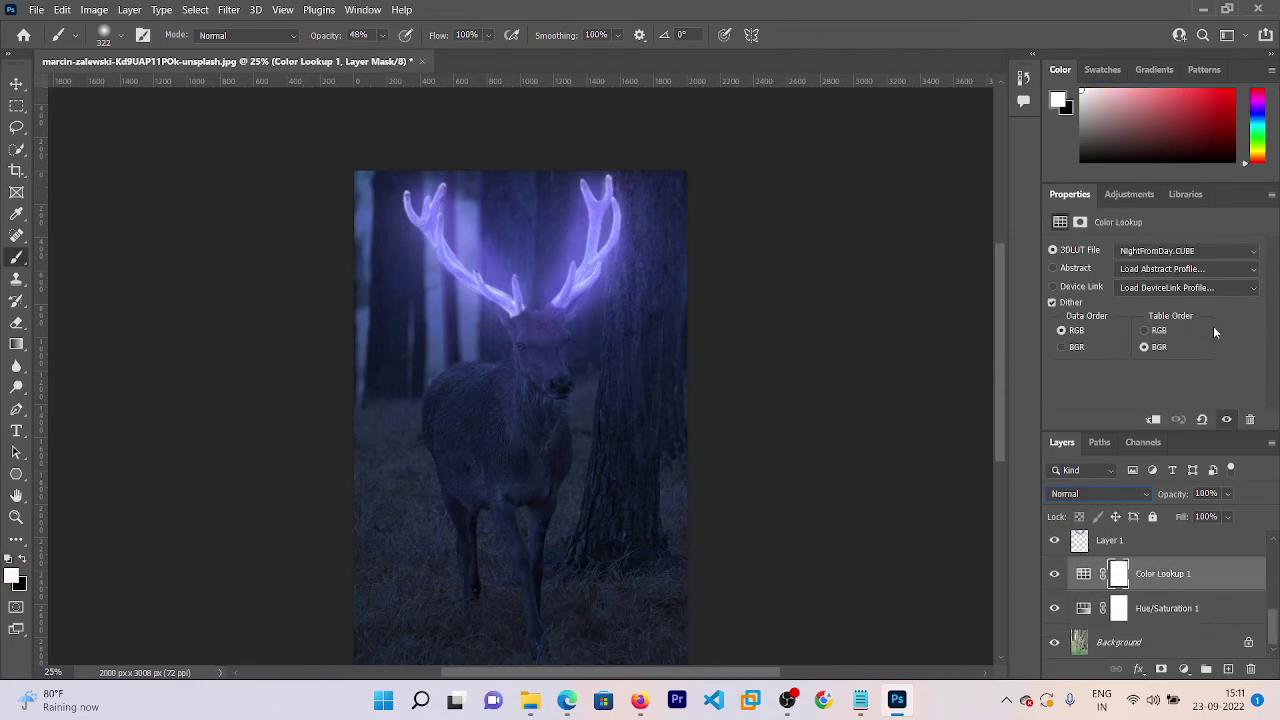
left_click(1147, 251)
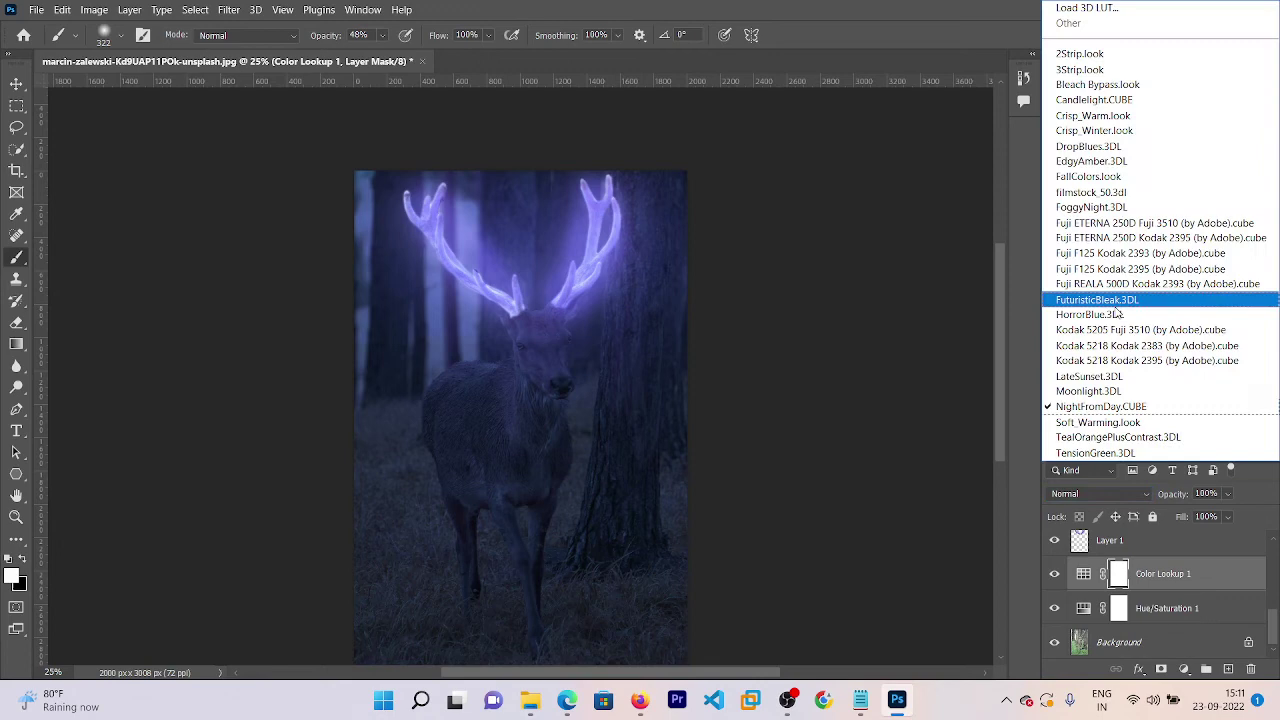
left_click(1092, 392)
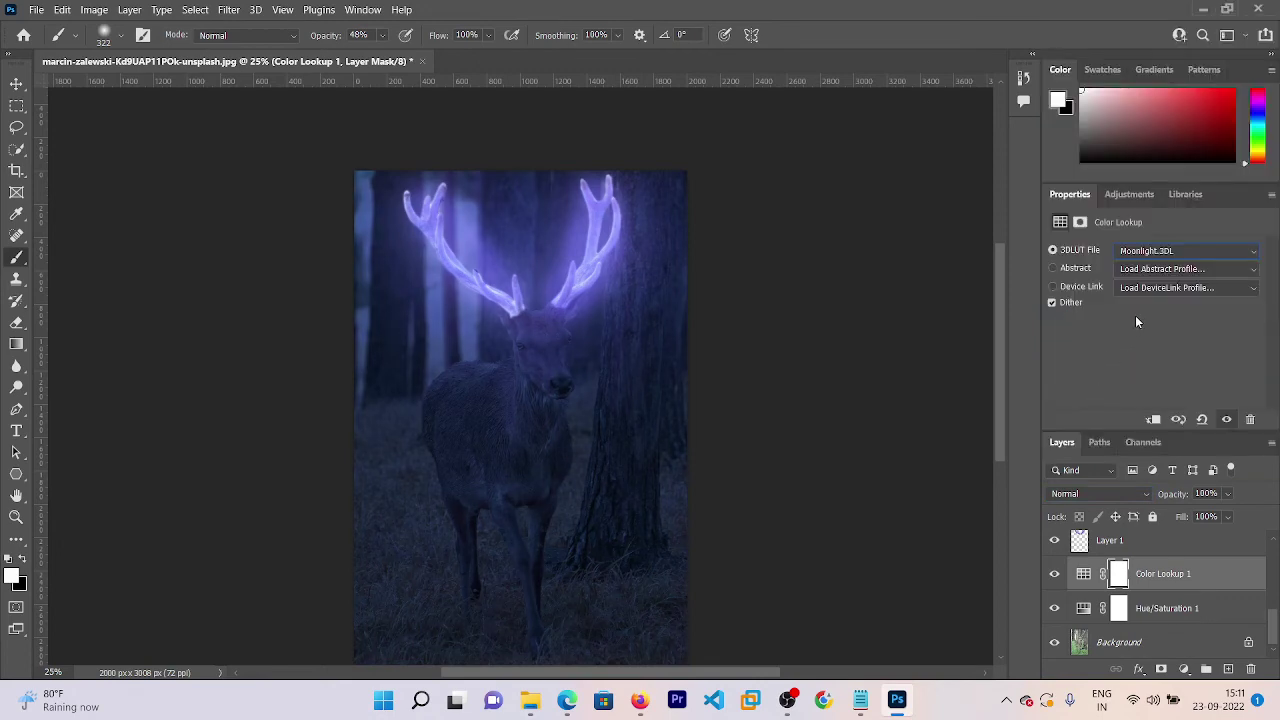
- Set Hue/Saturation 1 to Hue +172, Saturation +19, Lightness -15
left_click(1139, 610)
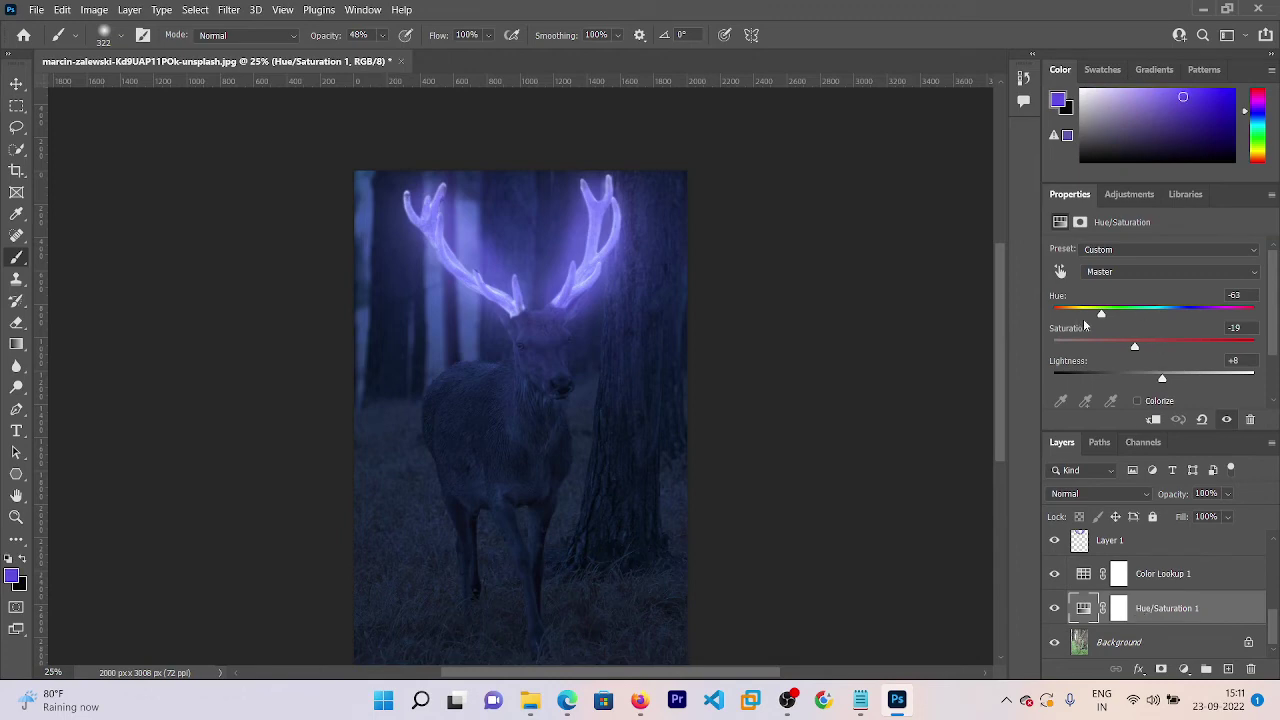
left_click_drag(1100, 316, 1252, 313)
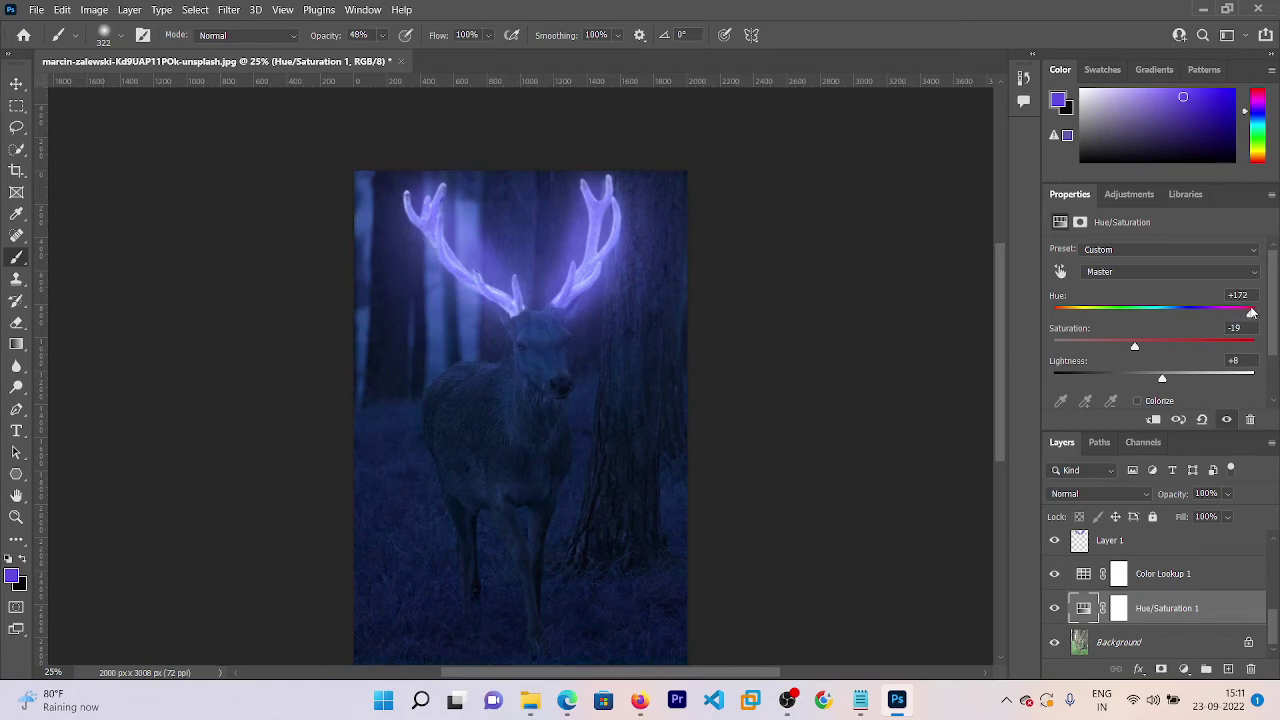
mouse_move(1135, 351)
left_mouse_down()
mouse_move(1203, 355)
mouse_move(1174, 354)
left_mouse_up()
mouse_move(1162, 378)
left_mouse_down()
mouse_move(1203, 380)
mouse_move(1140, 381)
left_mouse_up()
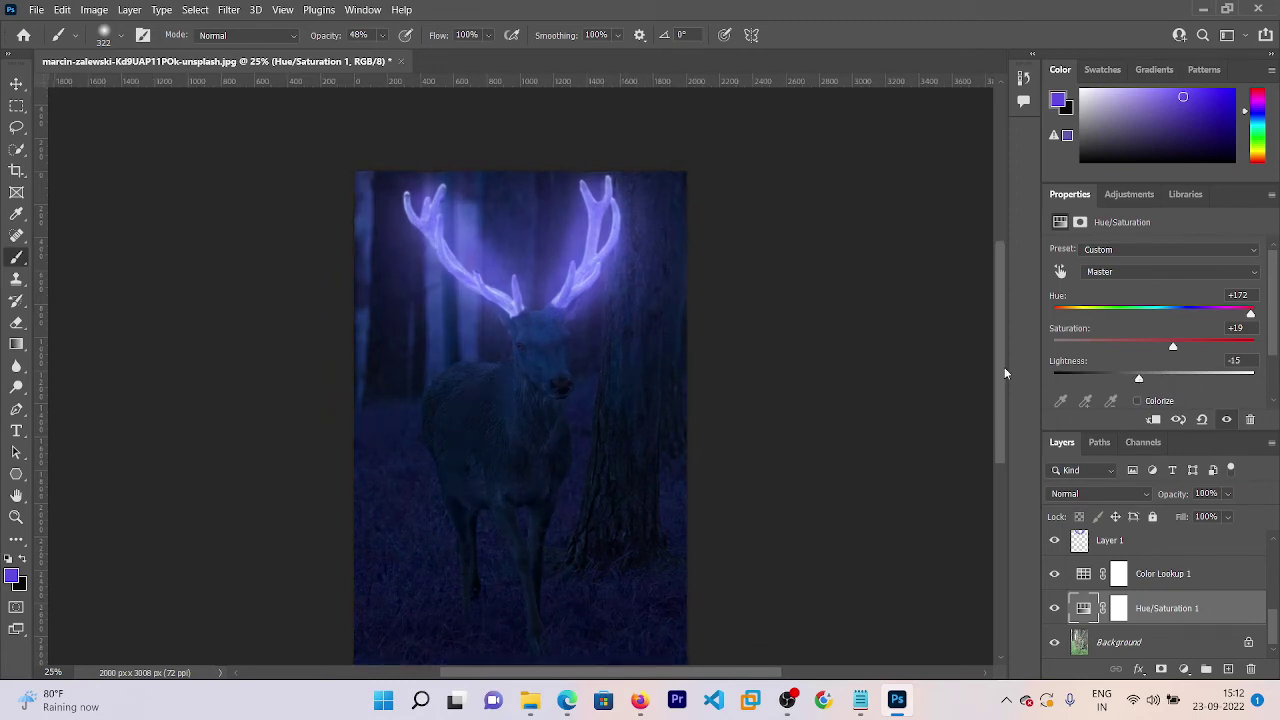
key("ctrl+minus")
key("ctrl+minus")
key("ctrl+plus")
key("ctrl+plus")
key("ctrl+plus")
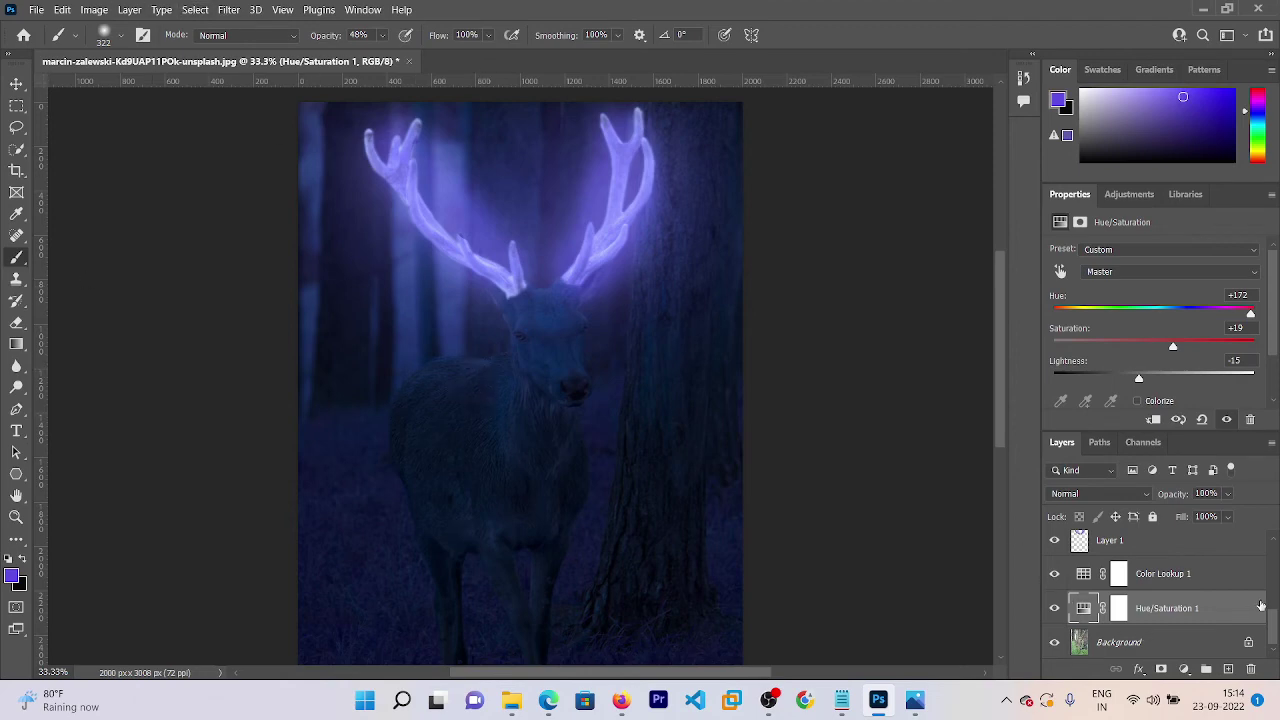
- Select Layer 1 and brush purple glow around the antler base and neck
scroll(1275, 570, "up", 2)
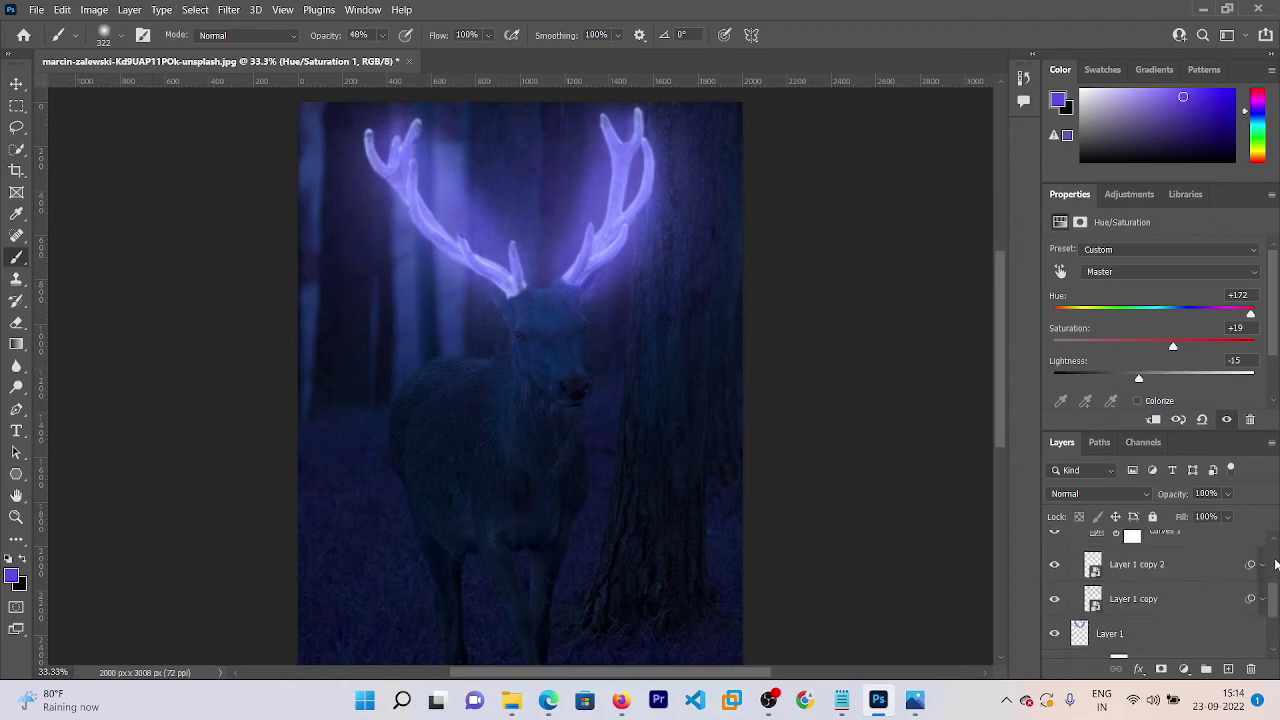
scroll(1275, 566, "up", 1)
scroll(1275, 566, "up", 1)
scroll(1275, 565, "up", 1)
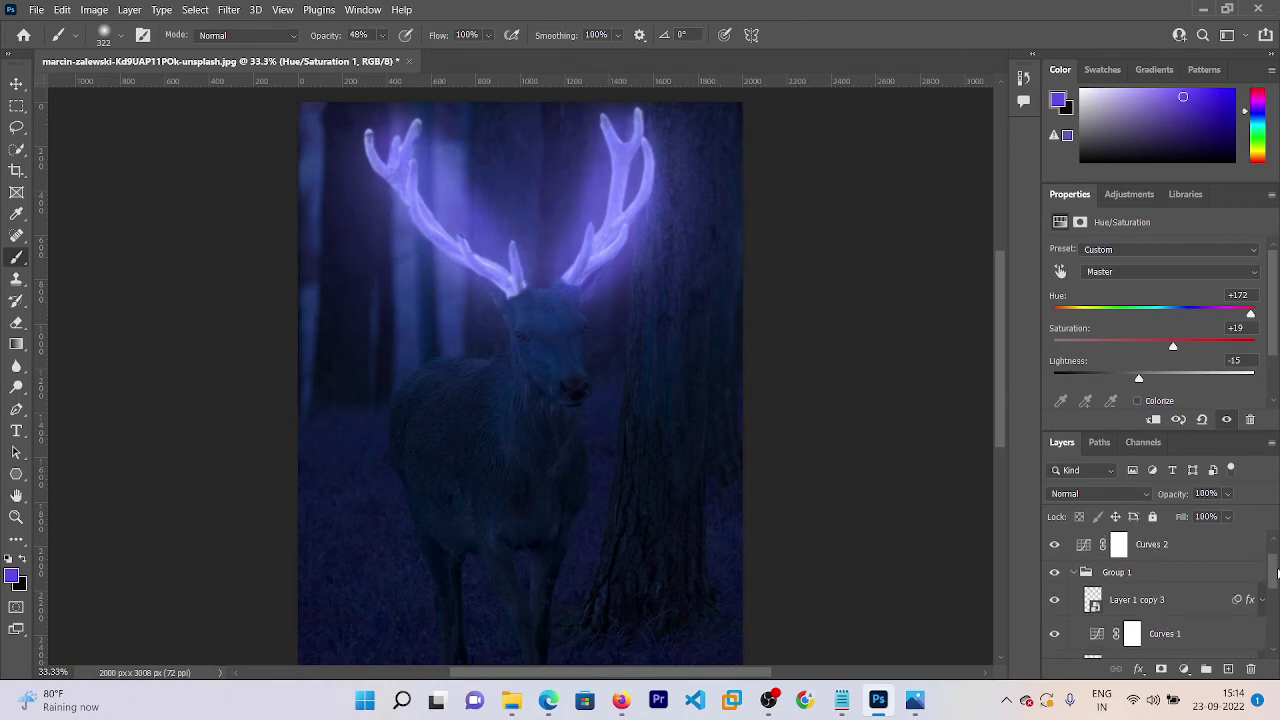
scroll(1187, 609, "down", 1)
scroll(1187, 609, "down", 1)
scroll(1187, 609, "down", 1)
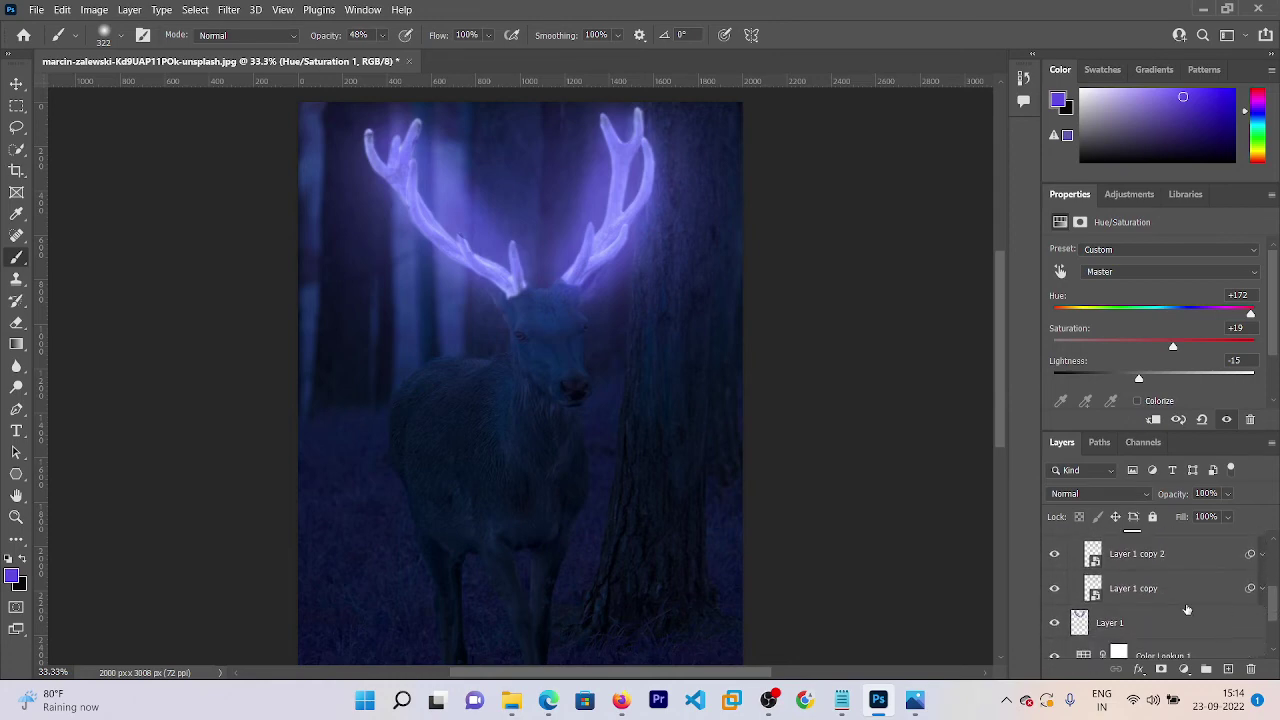
left_click(1187, 618)
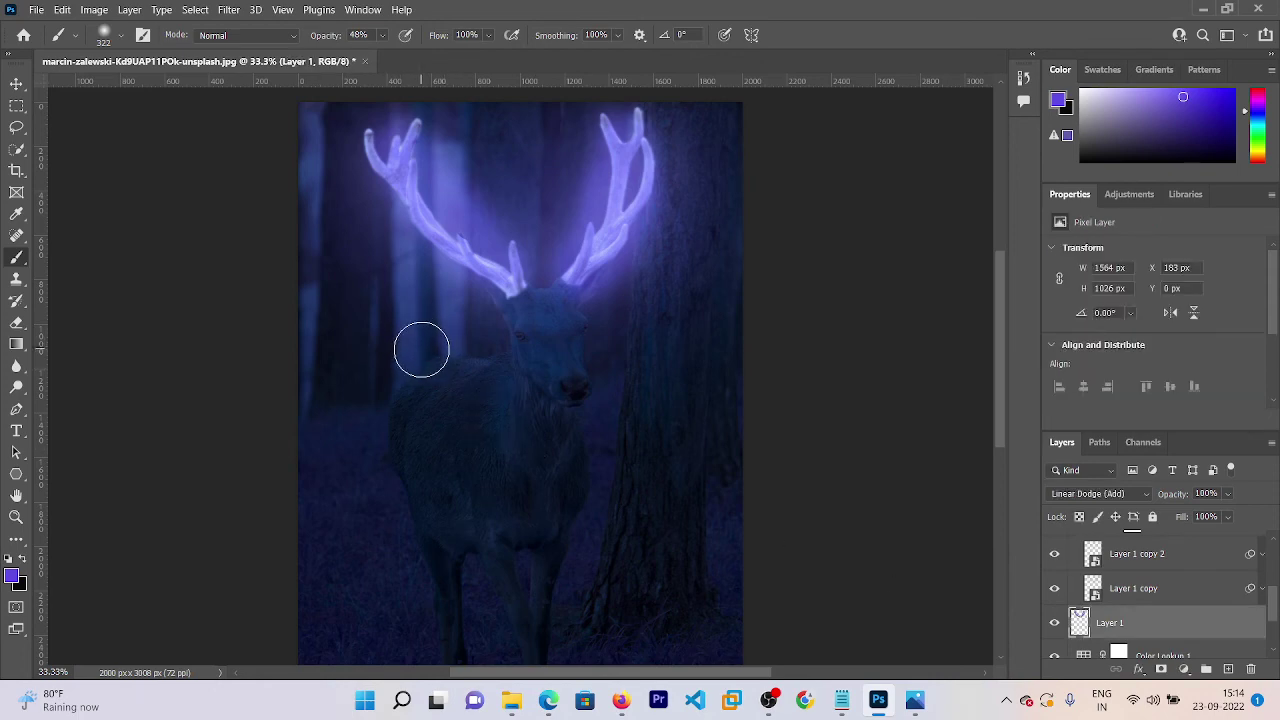
mouse_move(420, 346)
left_mouse_down()
mouse_move(508, 337)
mouse_move(446, 354)
mouse_move(480, 358)
mouse_move(517, 331)
mouse_move(452, 362)
left_mouse_up()
mouse_move(517, 302)
left_mouse_down()
mouse_move(421, 366)
mouse_move(386, 354)
left_mouse_up()
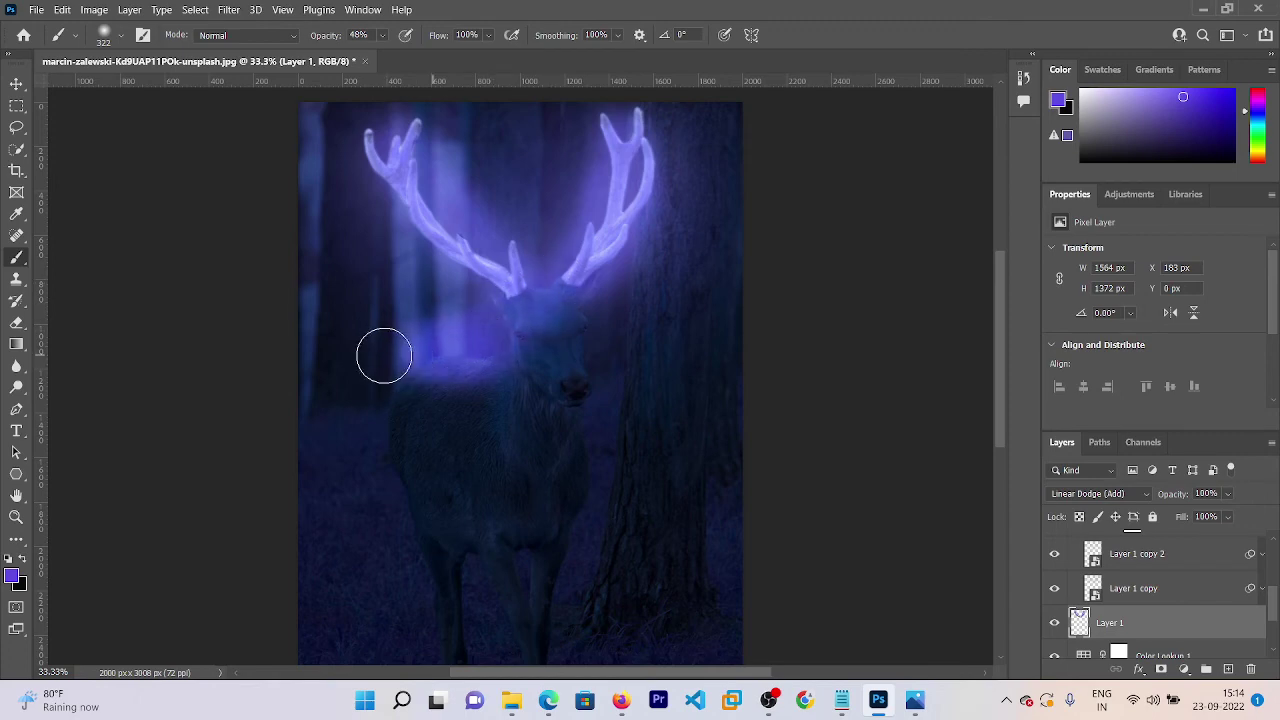
- Blend Layer 1 as Linear Dodge (Add) and undo the purple haze around the head
left_click(1133, 495)
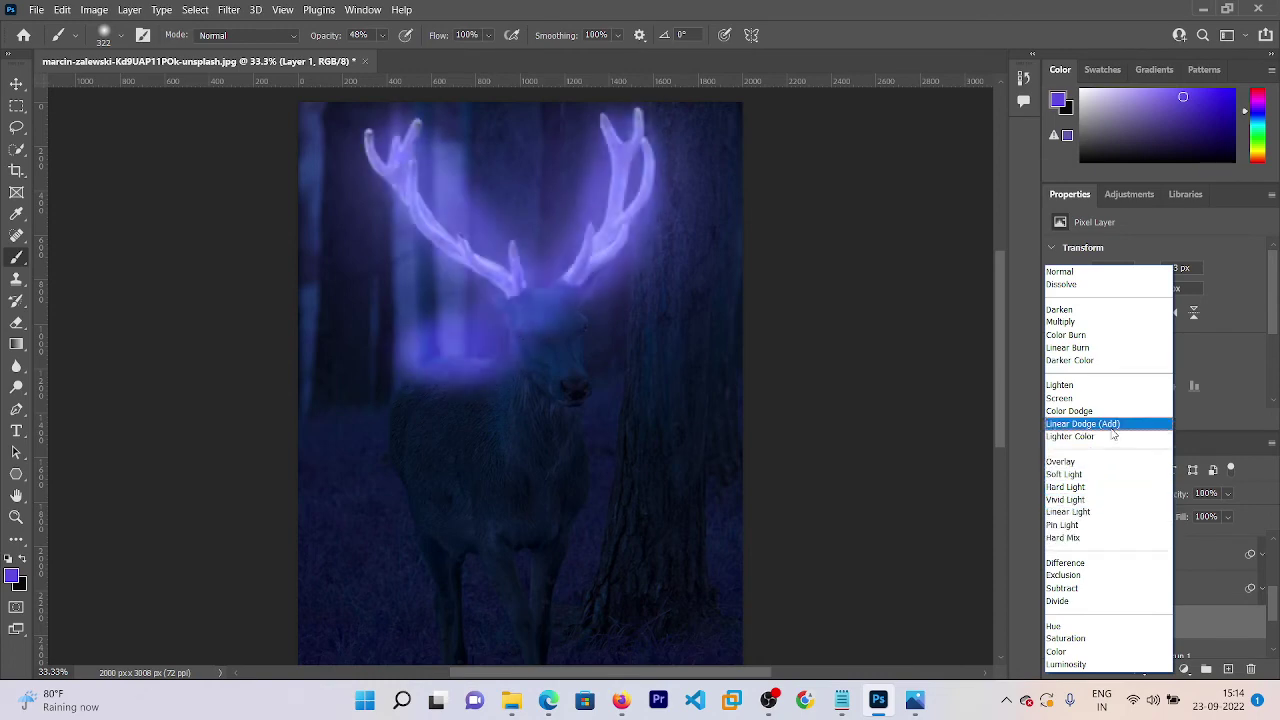
key("Return")
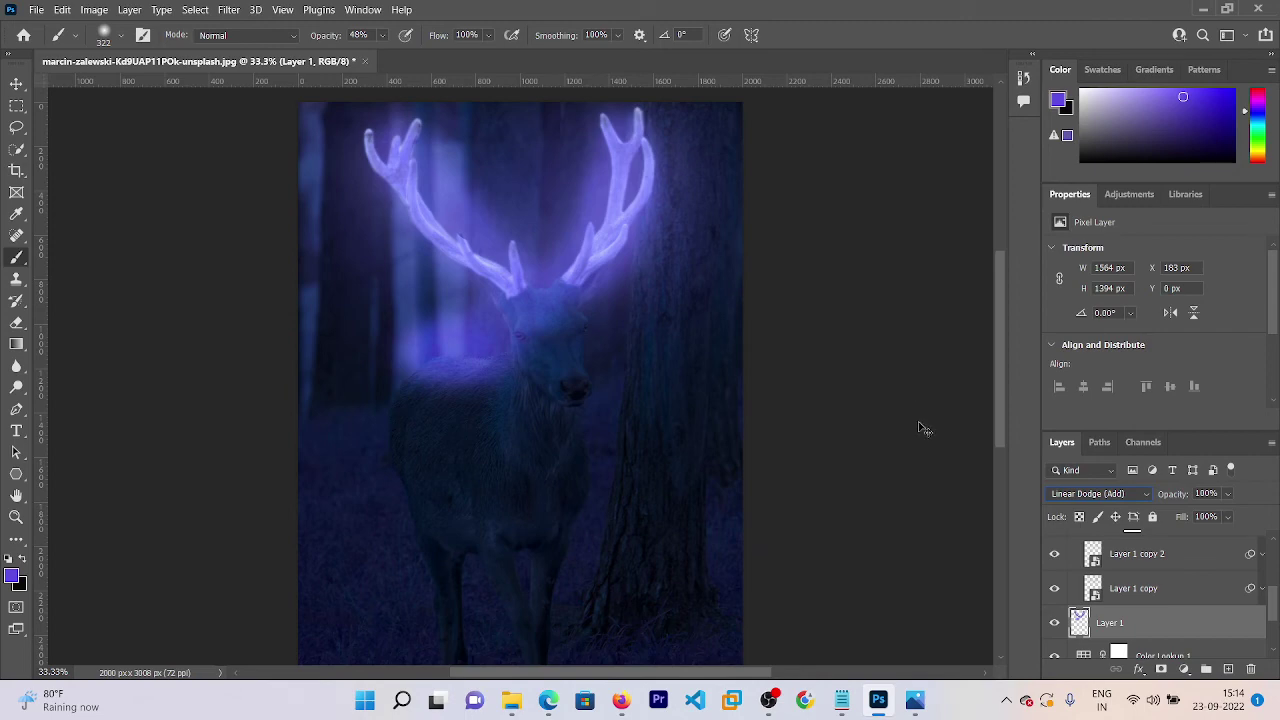
key("ctrl+z")
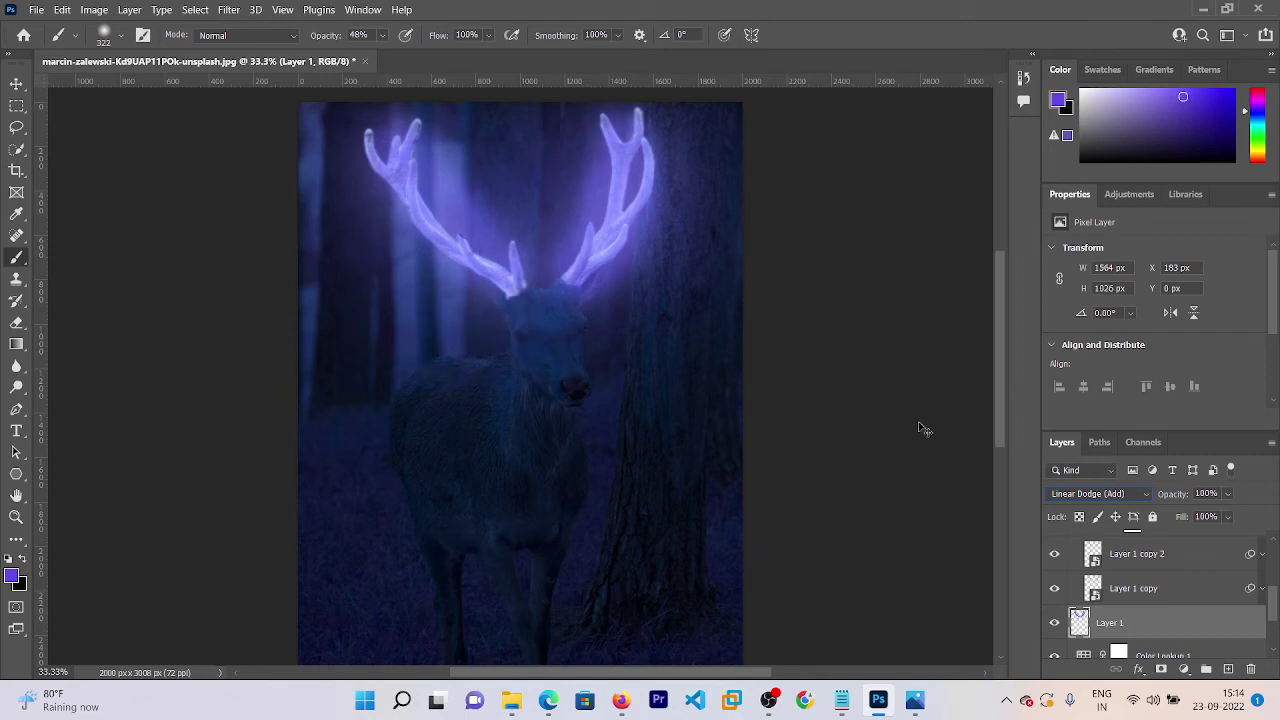
- Make Layer 1 copy the active layer
left_click(1211, 569)
left_click(1165, 588)
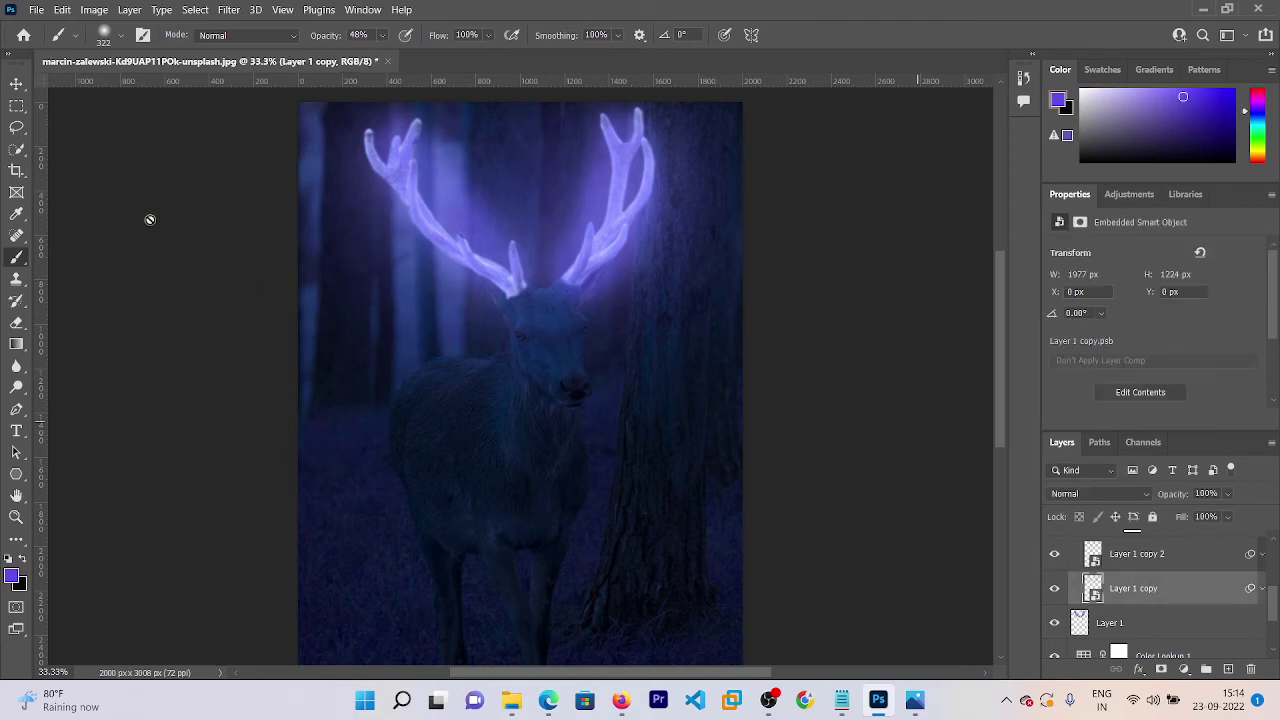
left_click(121, 36)
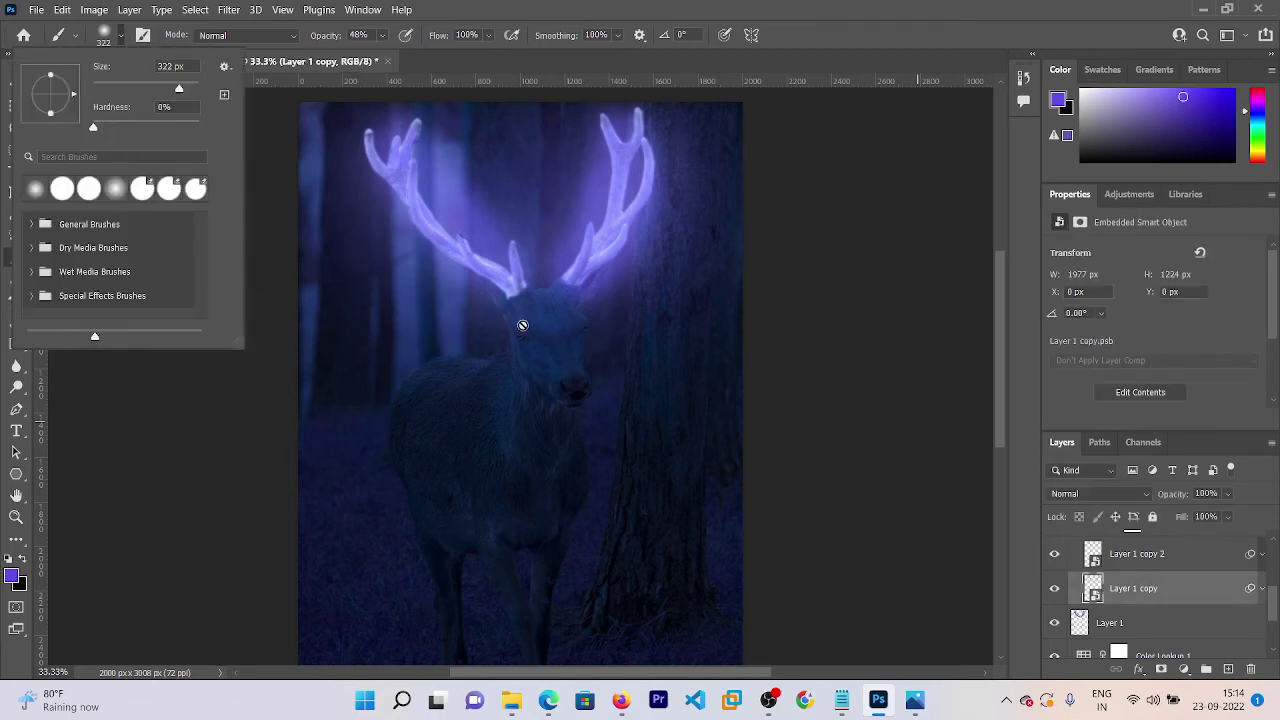
left_click(1190, 585)
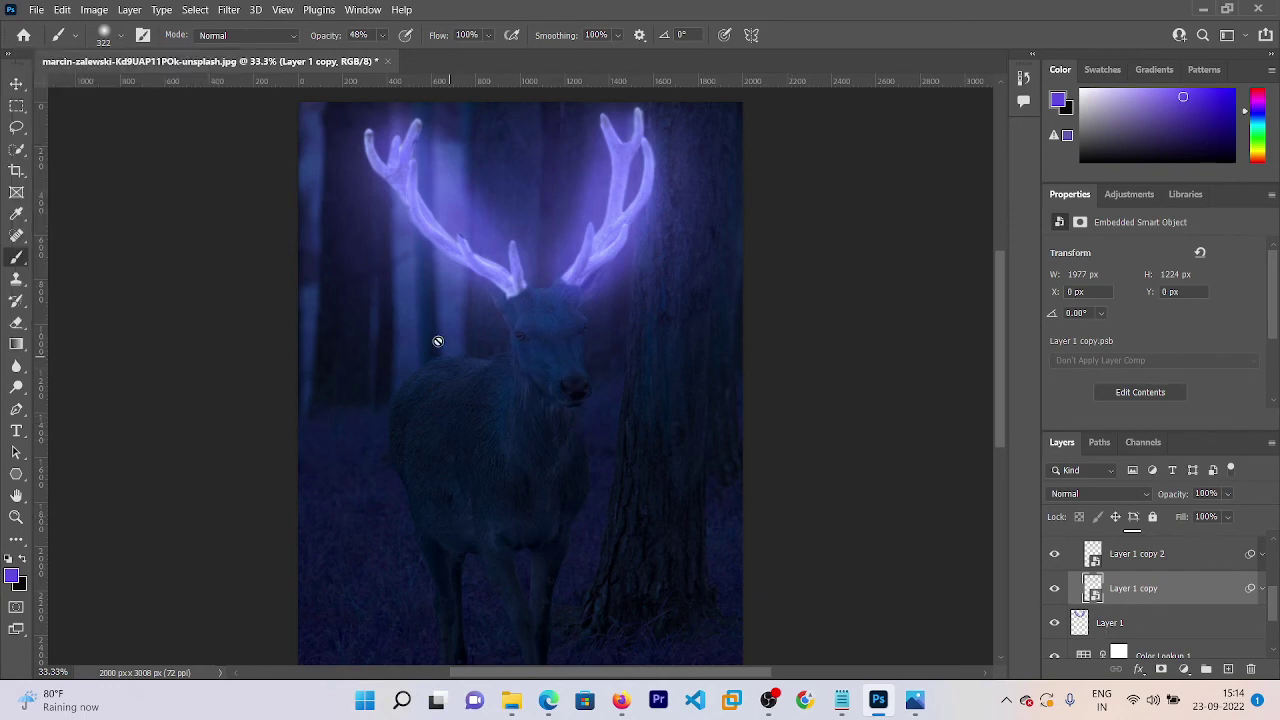
- Rasterize Layer 1 copy, paint a soft glow over the neck, and blend it as Soft Light
left_click(497, 395)
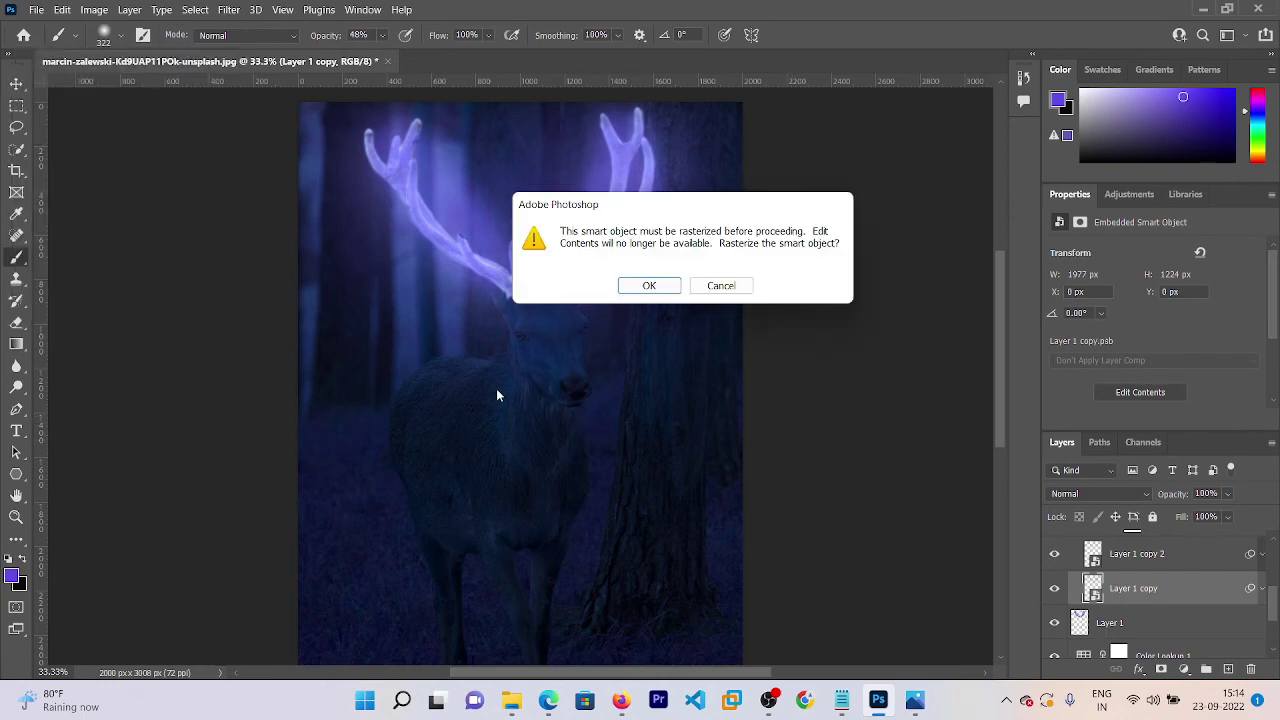
left_click(649, 286)
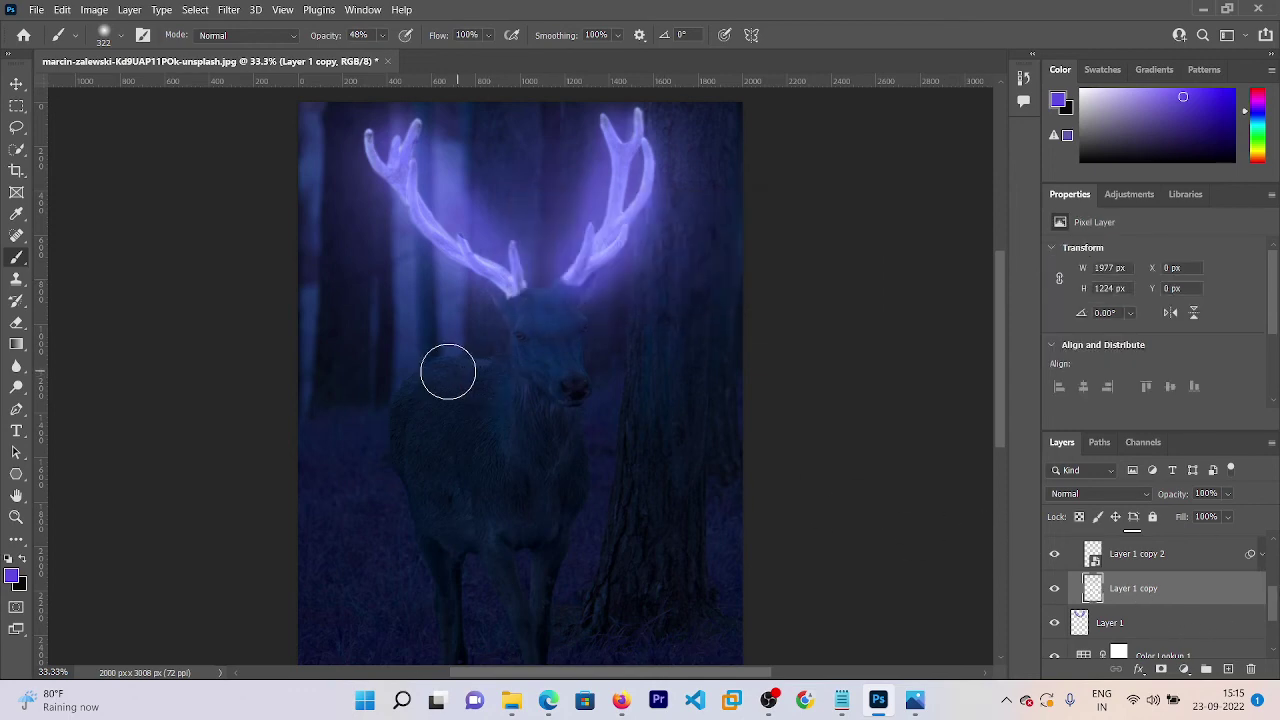
mouse_move(446, 369)
left_mouse_down()
mouse_move(508, 345)
mouse_move(511, 317)
mouse_move(574, 286)
mouse_move(465, 357)
mouse_move(423, 366)
left_mouse_up()
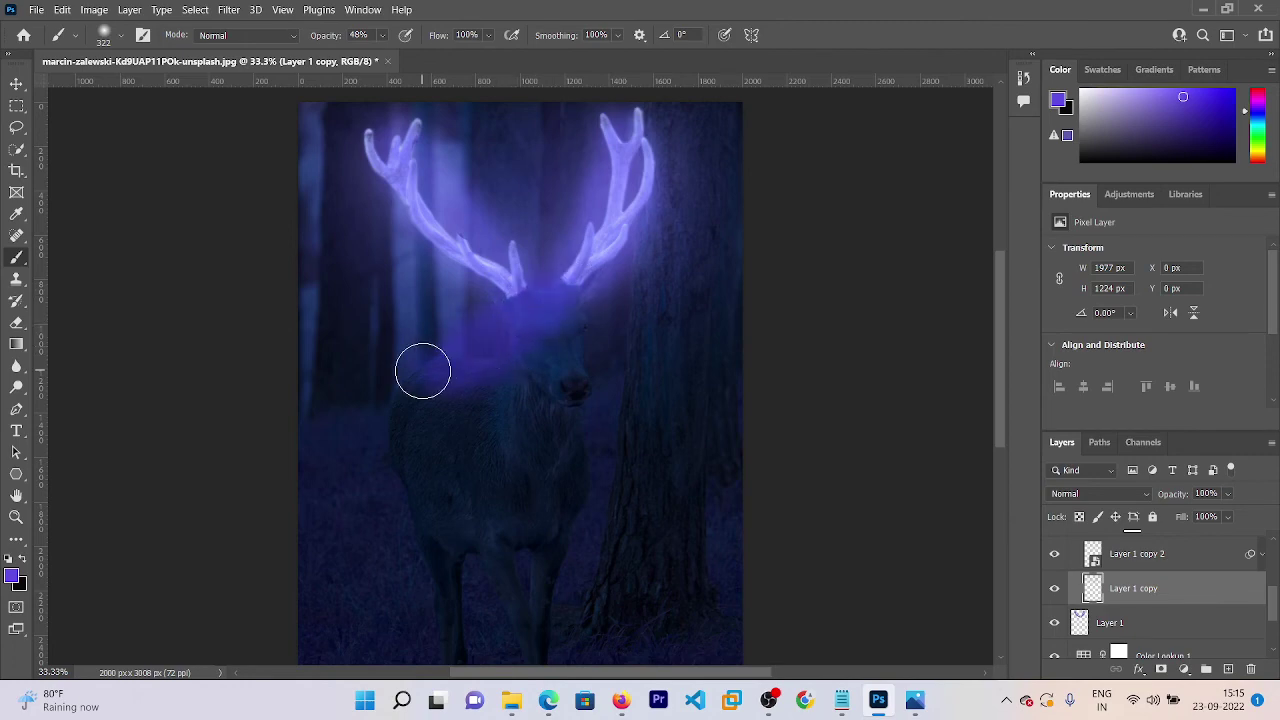
left_click(1122, 493)
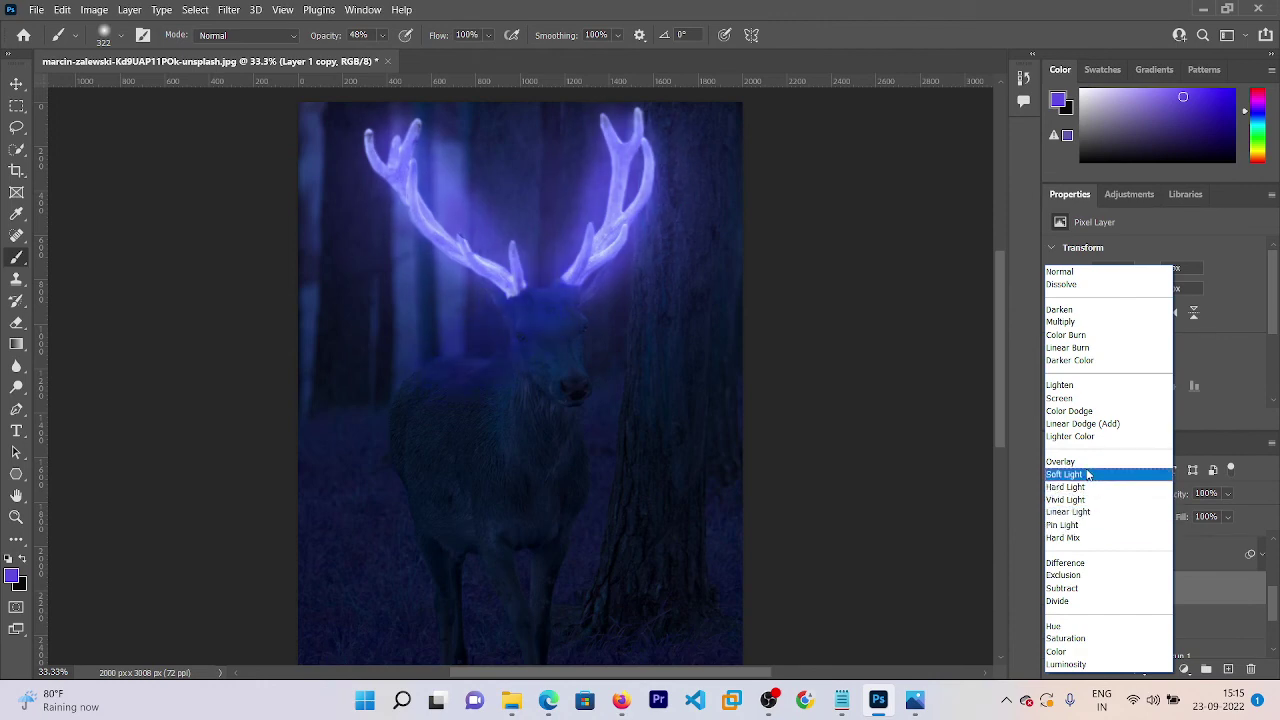
left_click(1088, 474)
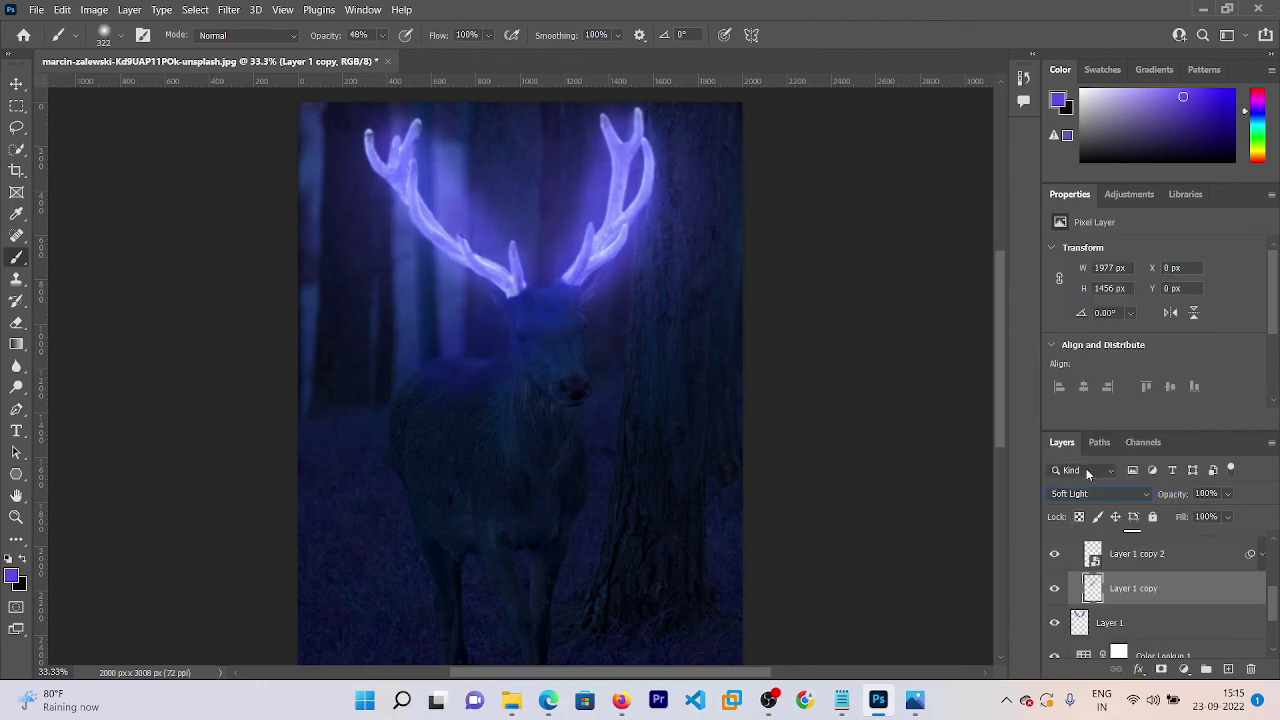
- Switch the foreground to light lavender, then undo the forehead dab and Soft Light blend
left_click(13, 575)
left_click_drag(890, 321, 813, 297)
left_click(1161, 281)
left_click(466, 378)
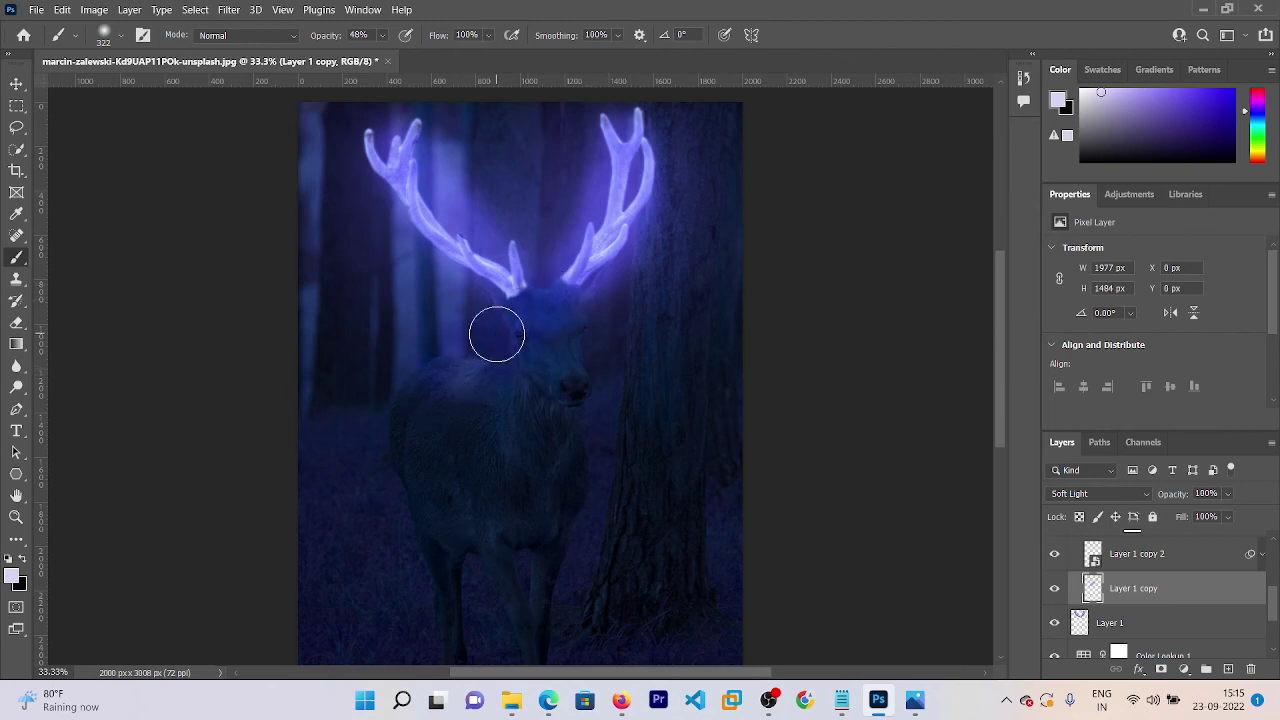
key("ctrl+z")
key("ctrl+z")
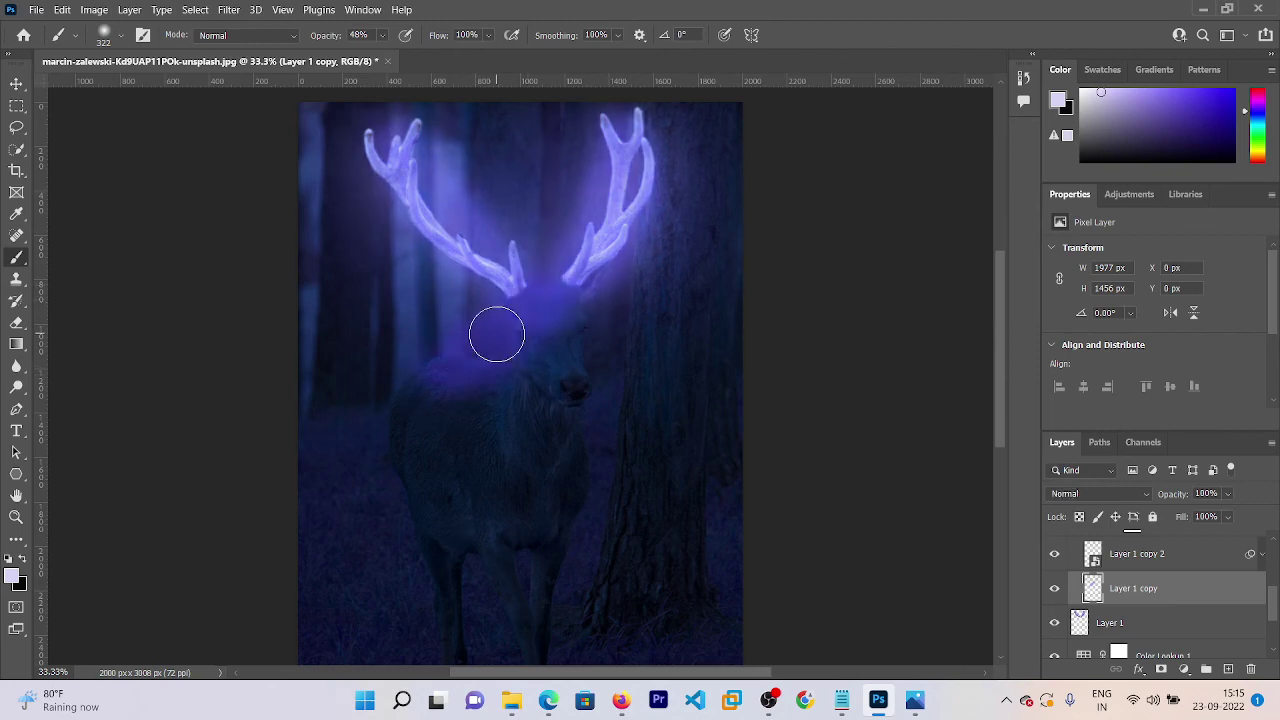
key("ctrl+z")
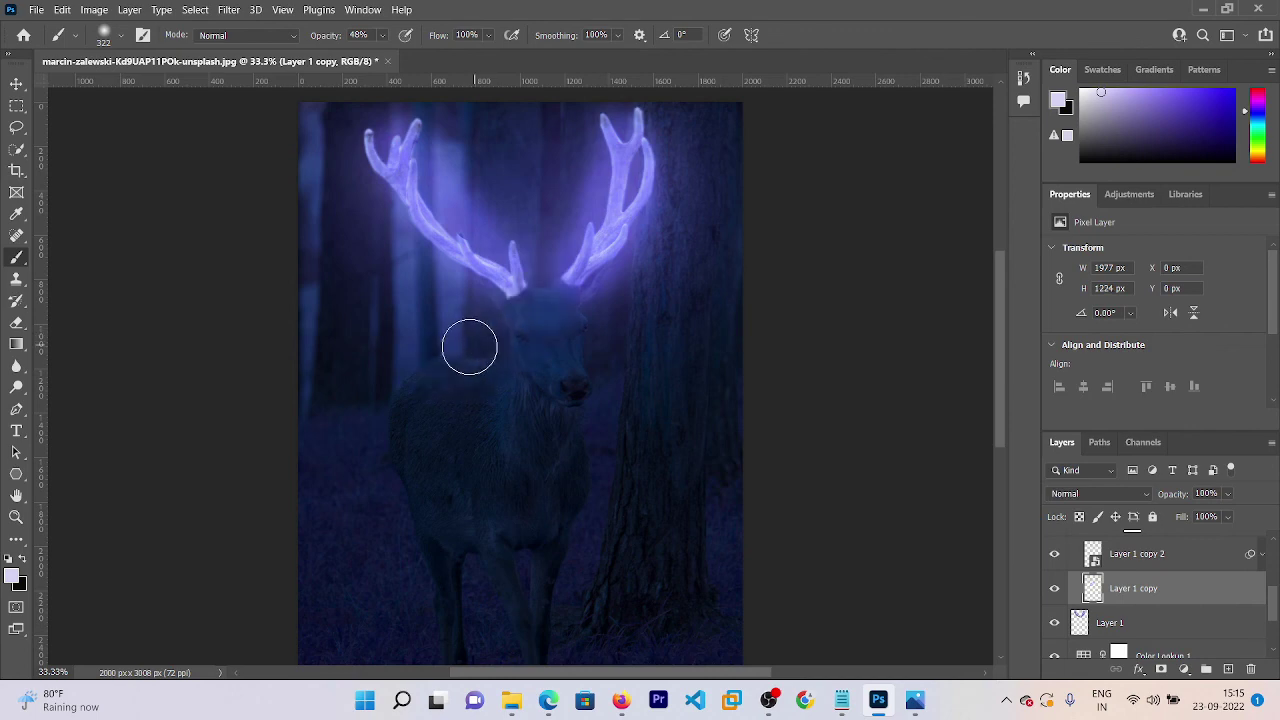
- Paint a lavender stroke across the neck and blend it as Overlay
mouse_move(438, 356)
left_mouse_down()
mouse_move(538, 316)
mouse_move(541, 296)
left_mouse_up()
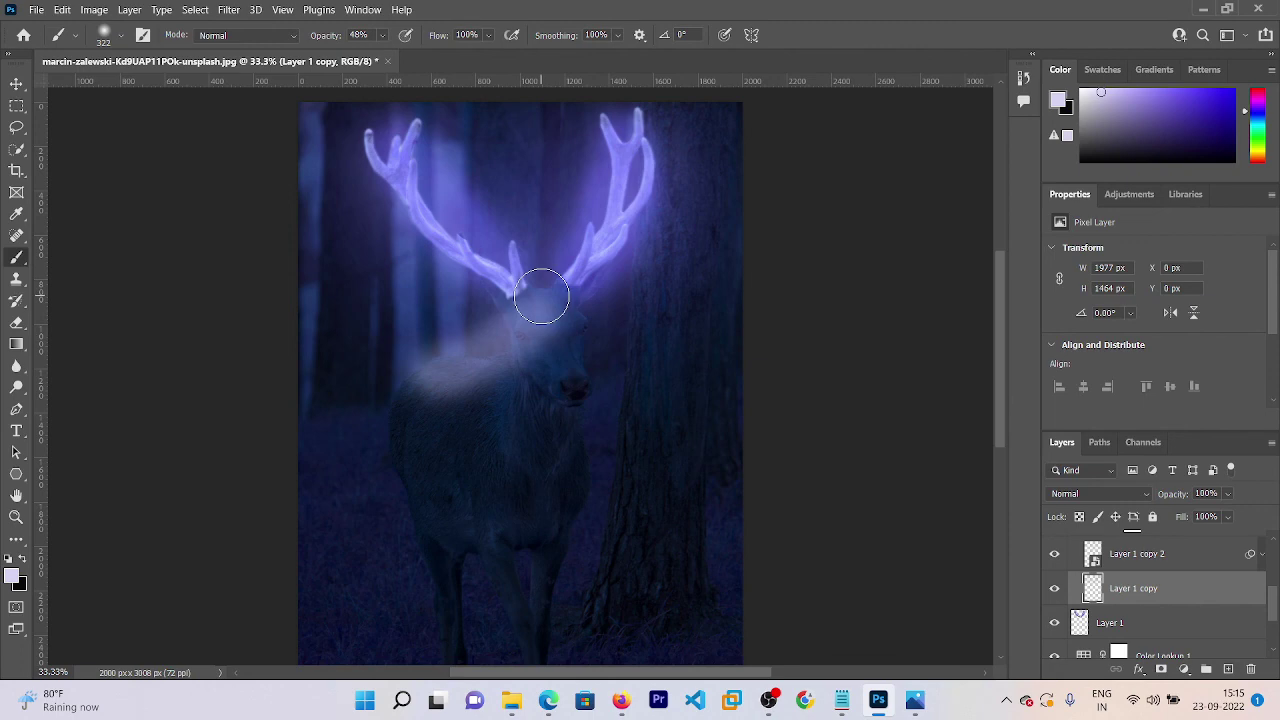
left_click(1119, 495)
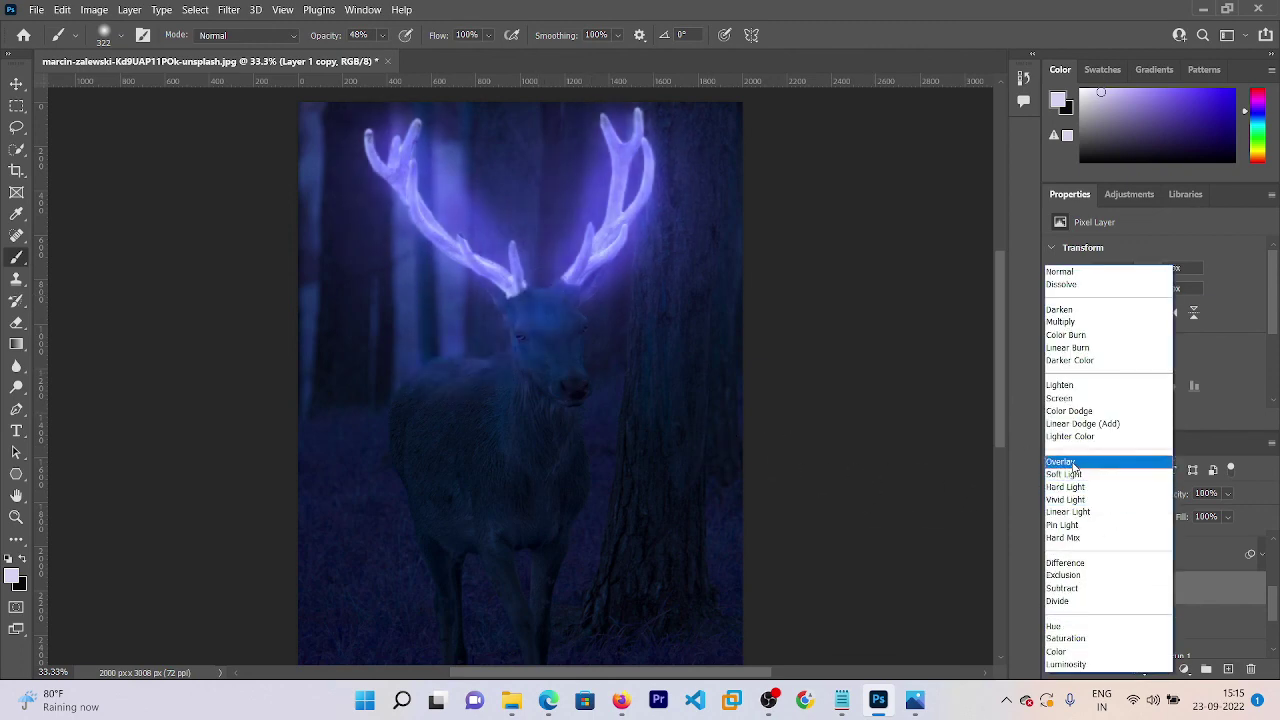
left_click(1074, 462)
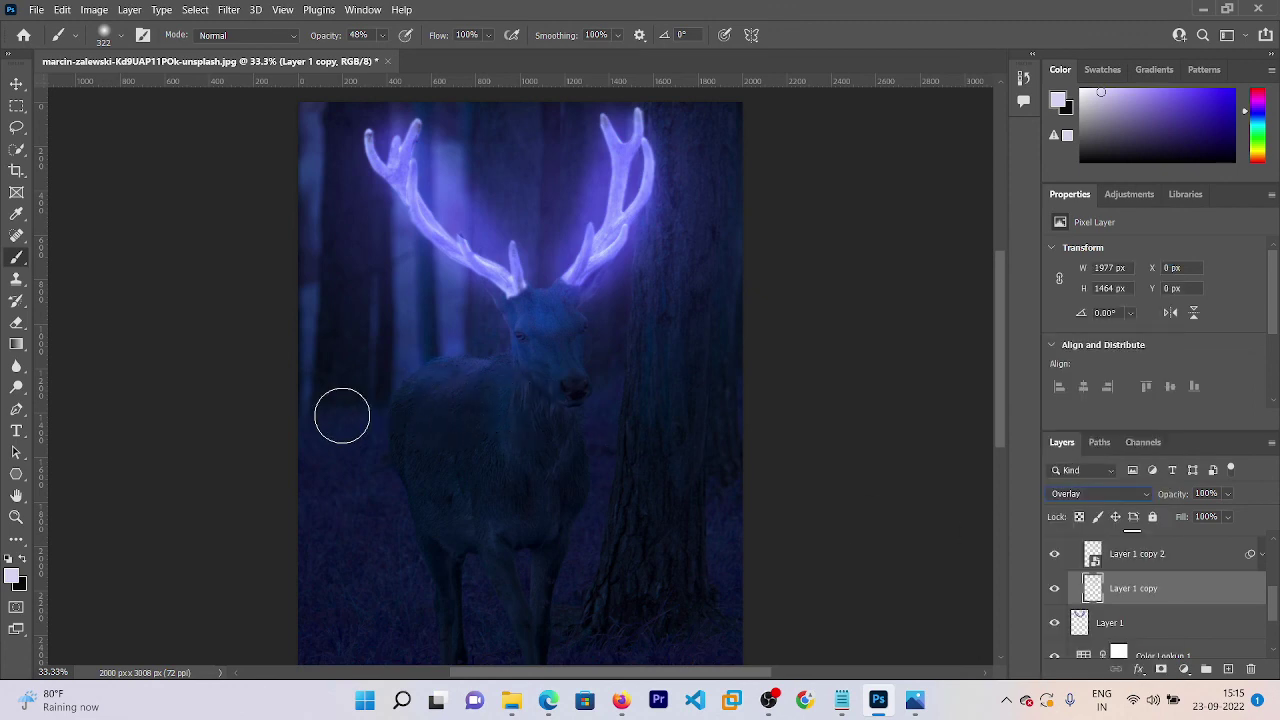
- Quick Export the graded deer image as a PNG into Downloads, keeping the original photo's file name
left_click(35, 10)
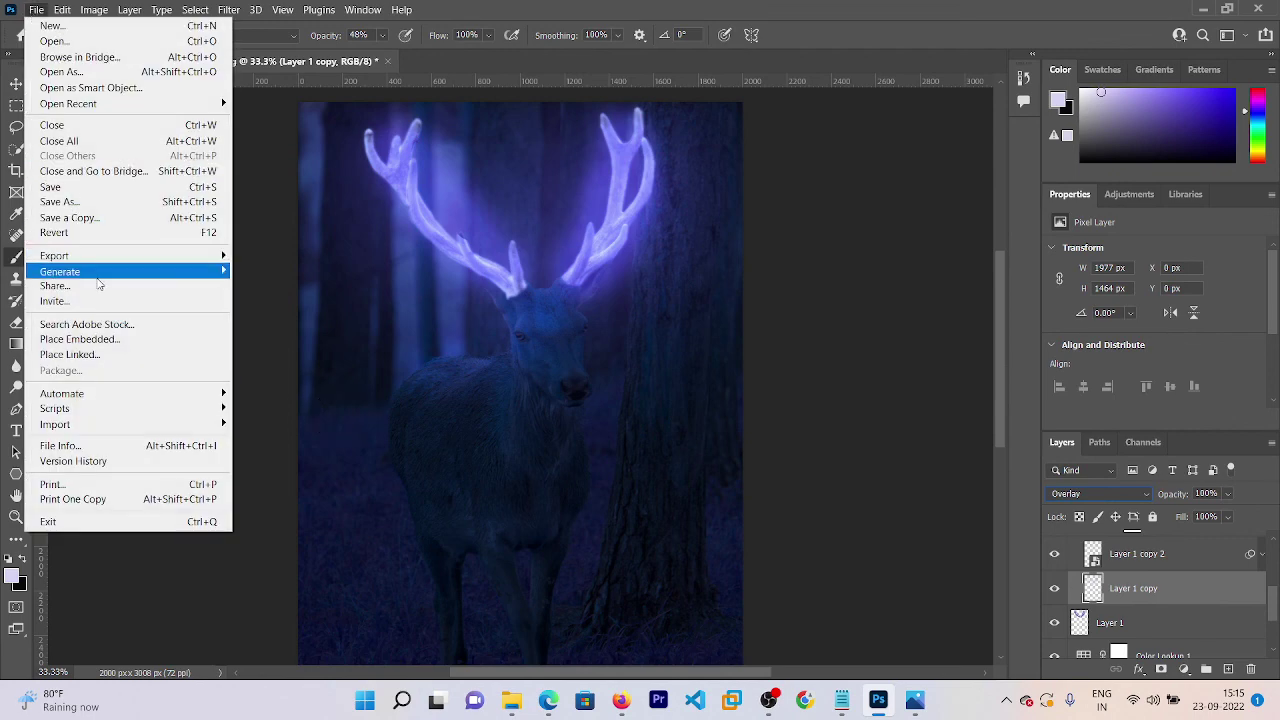
mouse_move(54, 256)
left_click(252, 252)
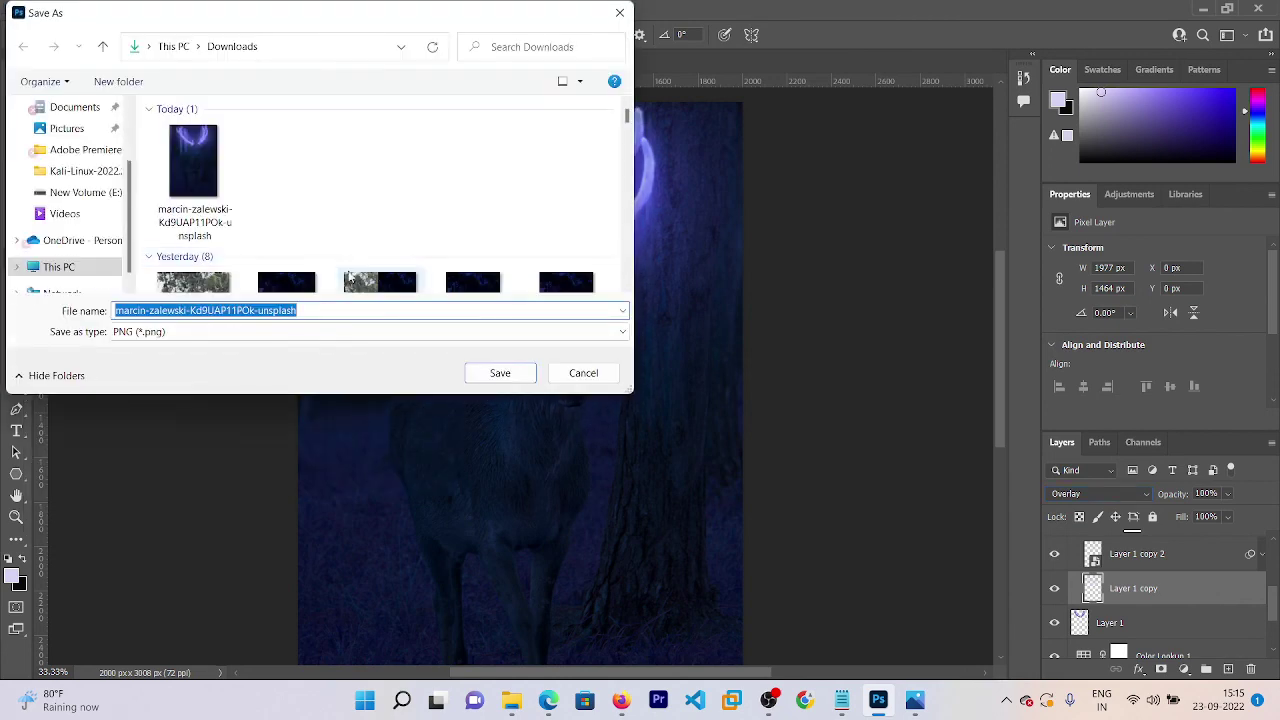
left_click(487, 375)
left_click(369, 311)
key("ctrl+a")
key("BackSpace")
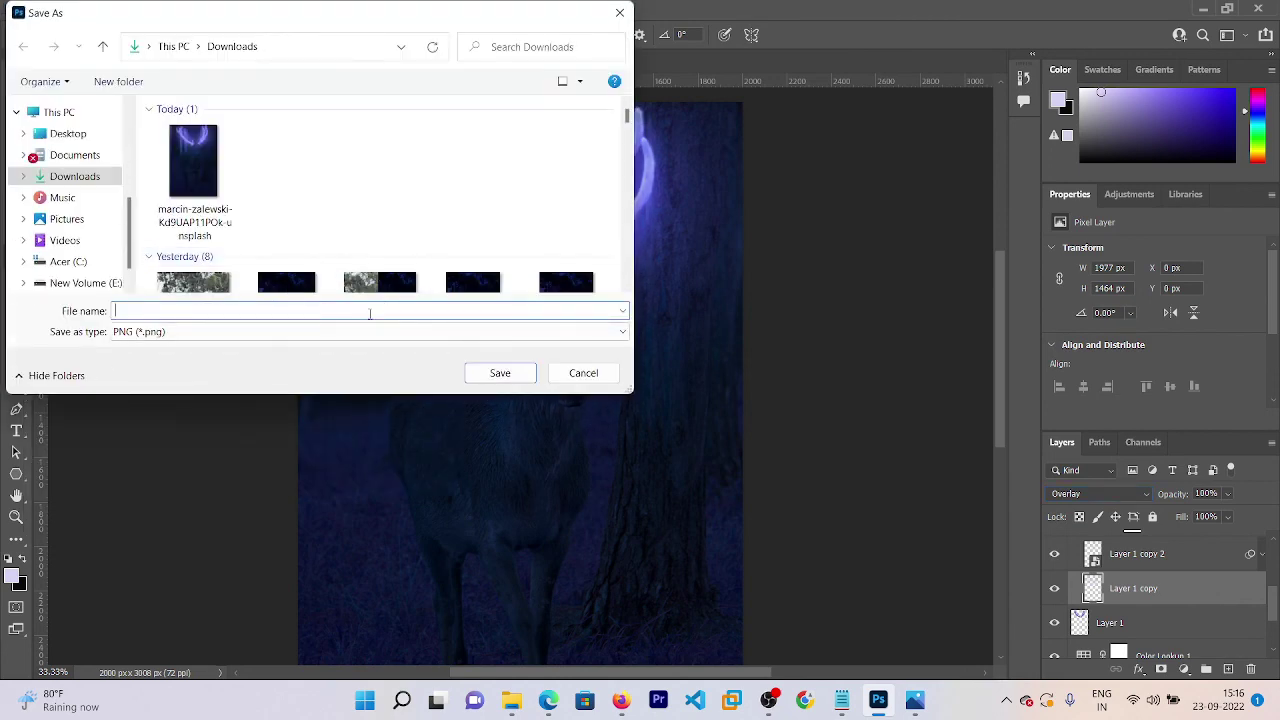
key("ctrl+z")
key("Return")
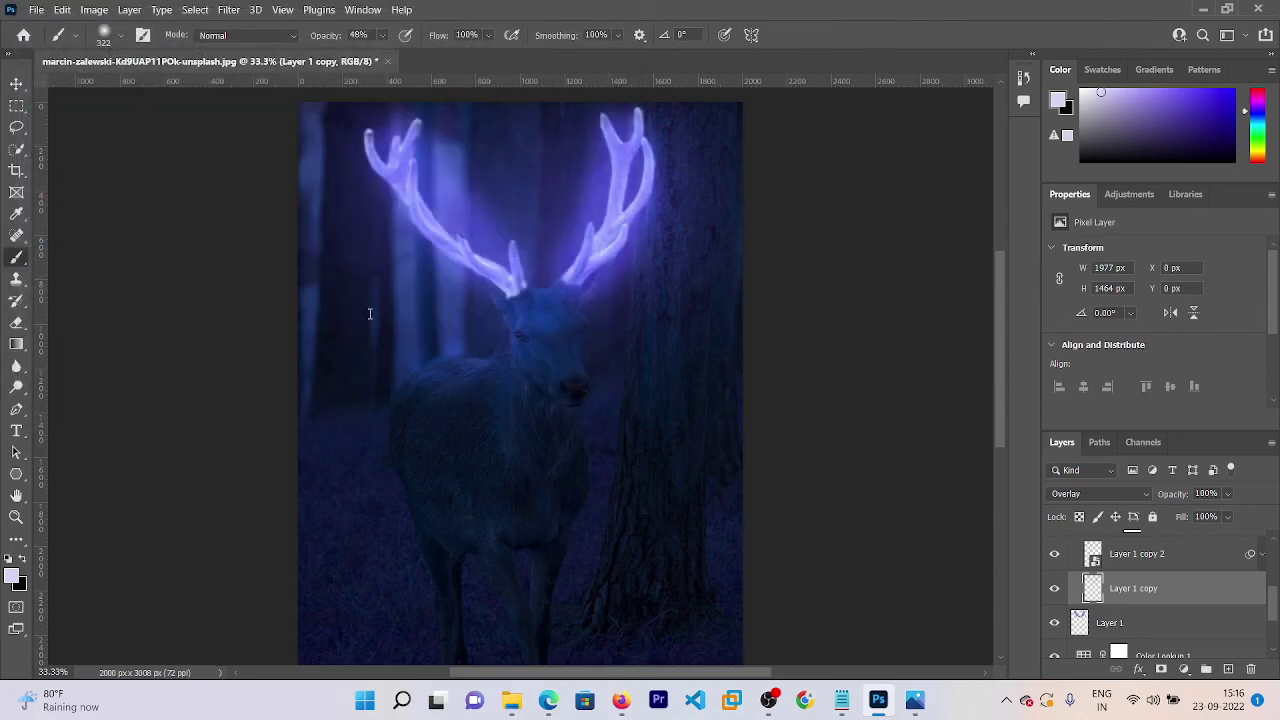
- Zoom and pan the edited PNG and the original deer photo so both show the antlers
left_click_drag(919, 258, 914, 420)
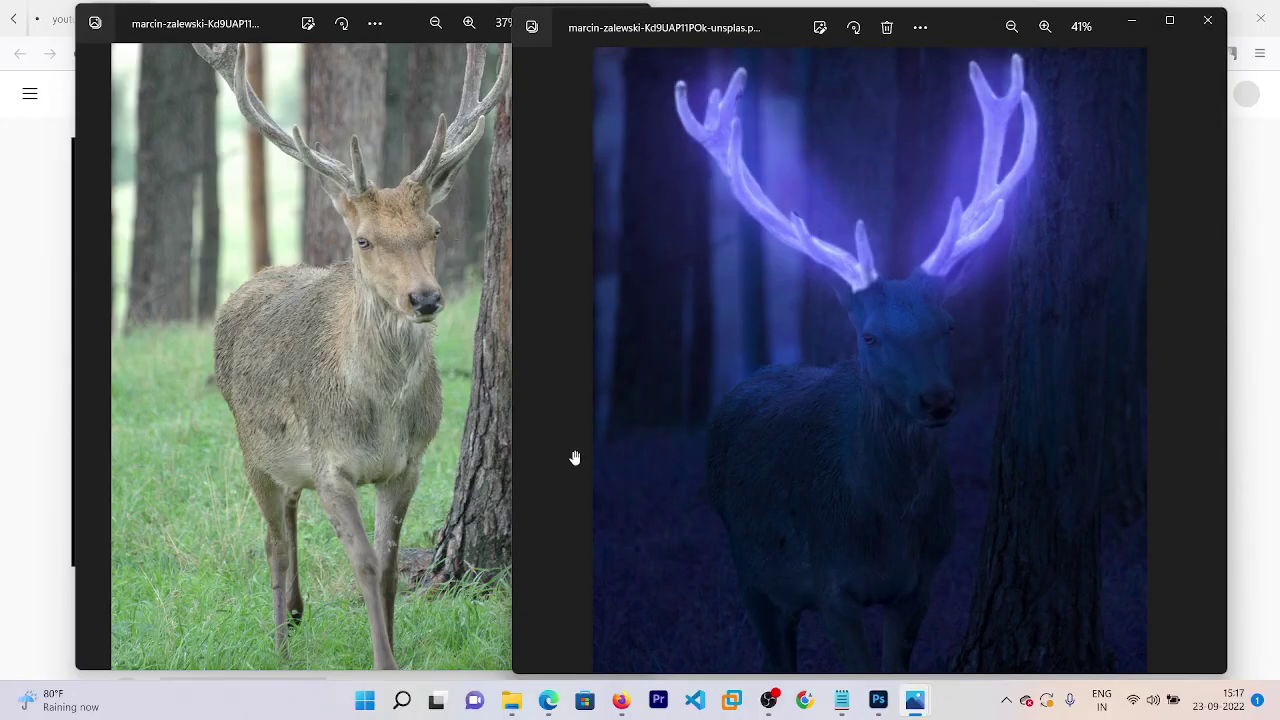
left_click(237, 332)
scroll(237, 332, "up", 1)
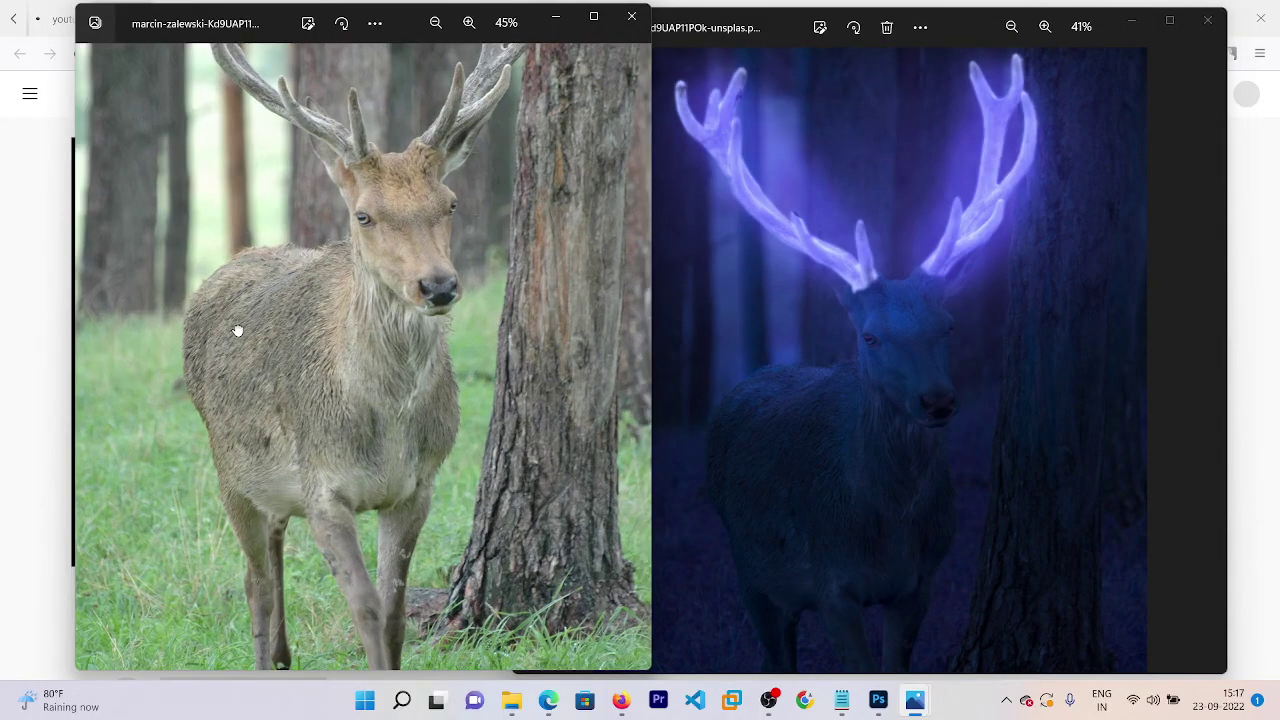
left_click_drag(237, 329, 266, 514)
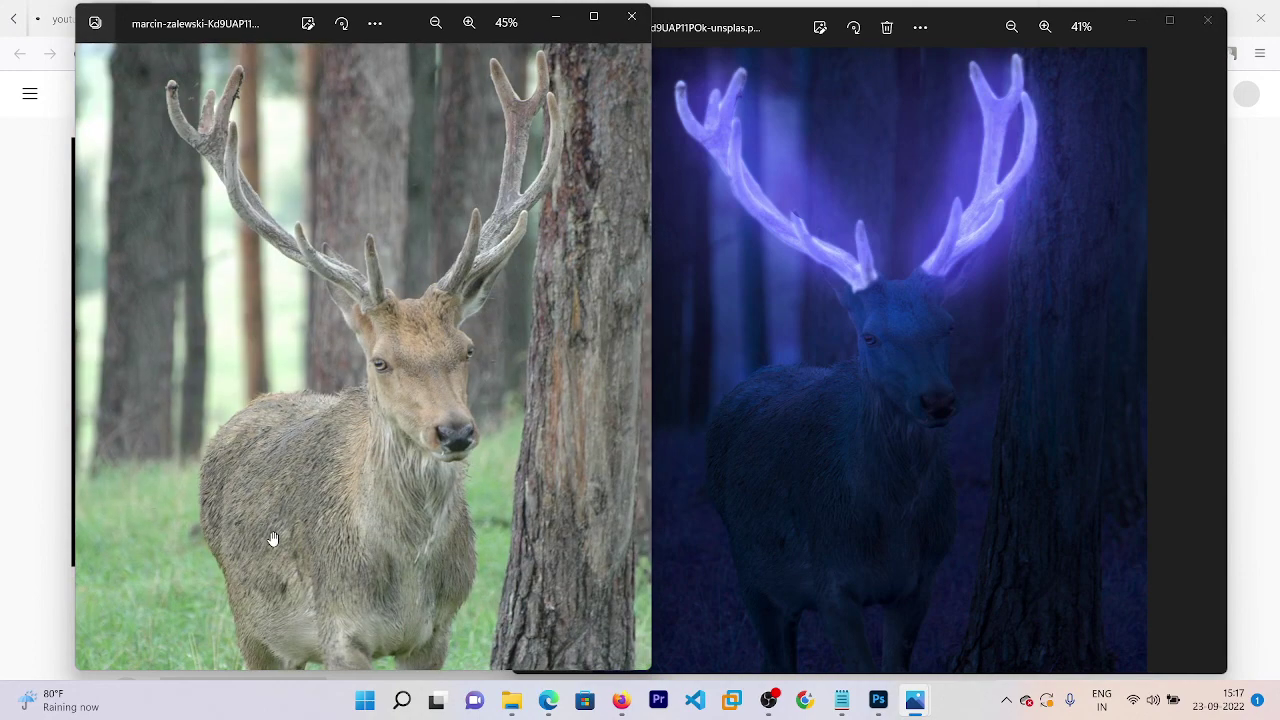